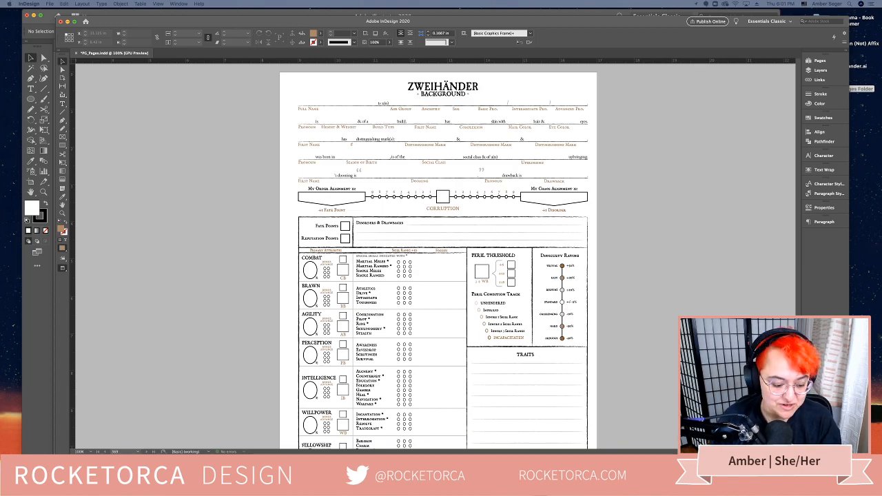
Reposition the document window and switch to Illustrator to look over the Zweihander.ai wireframe artboards, from the first sheet to Profession
{"action": "double_click", "coordinate": [250, 21]}
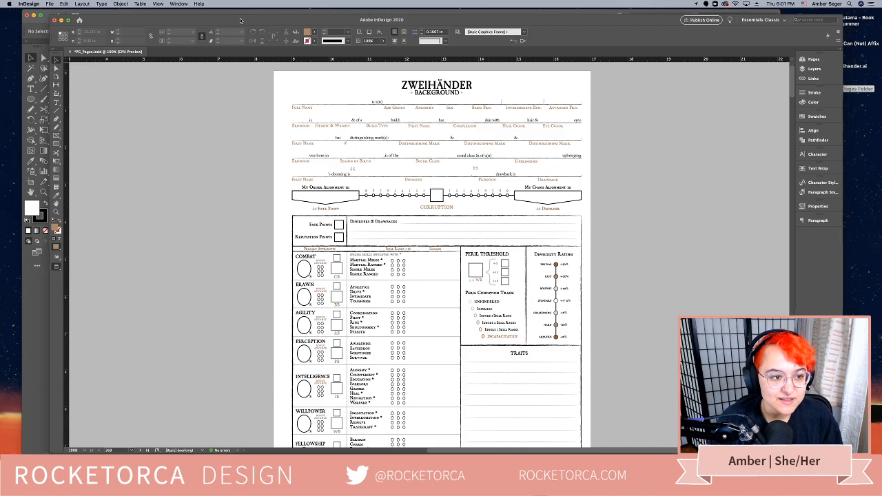
{"action": "left_click_drag", "start_coordinate": [221, 14], "coordinate": [225, 16]}
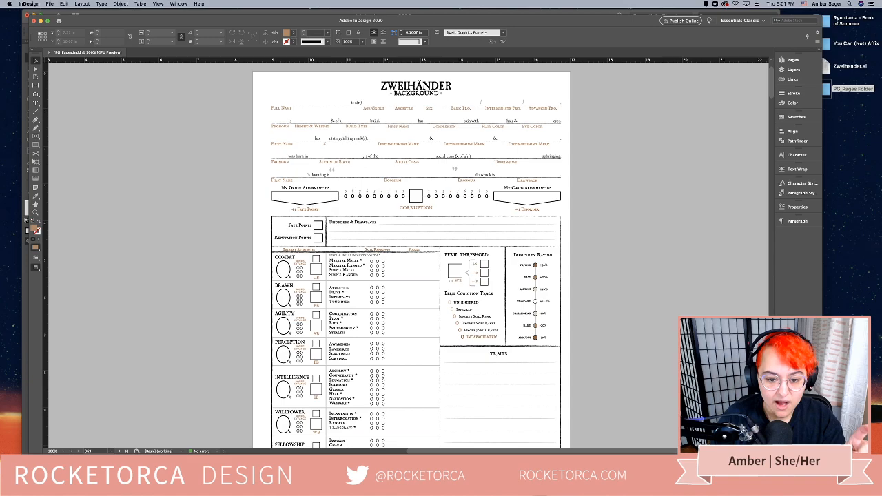
{"action": "key", "text": "super+Tab"}
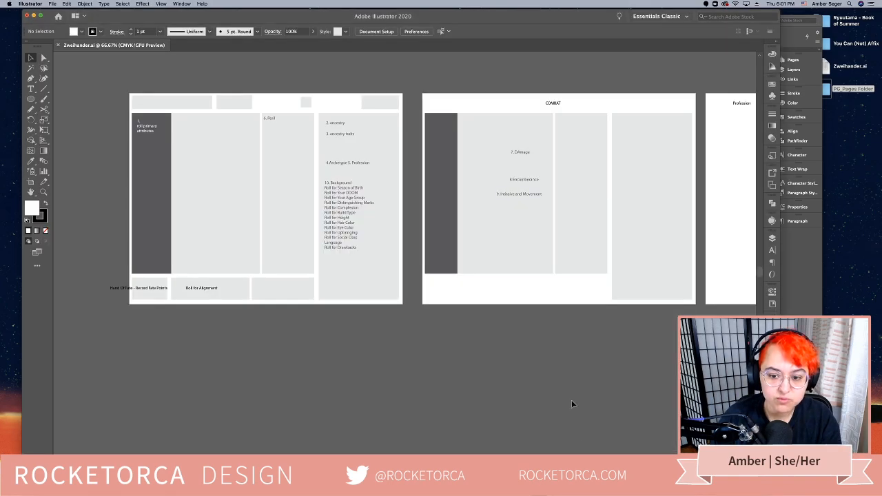
{"action": "left_click_drag", "start_coordinate": [624, 336], "coordinate": [317, 384]}
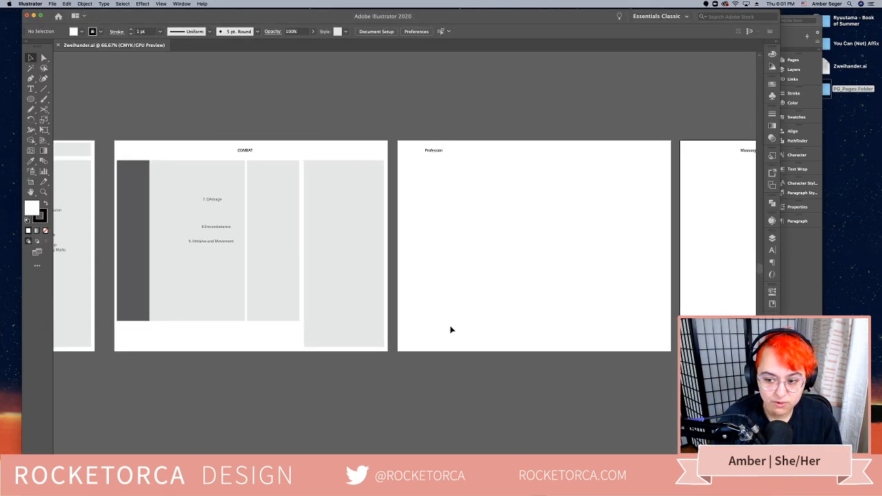
{"action": "left_click_drag", "start_coordinate": [582, 286], "coordinate": [545, 276]}
{"action": "left_click_drag", "start_coordinate": [264, 316], "coordinate": [601, 327]}
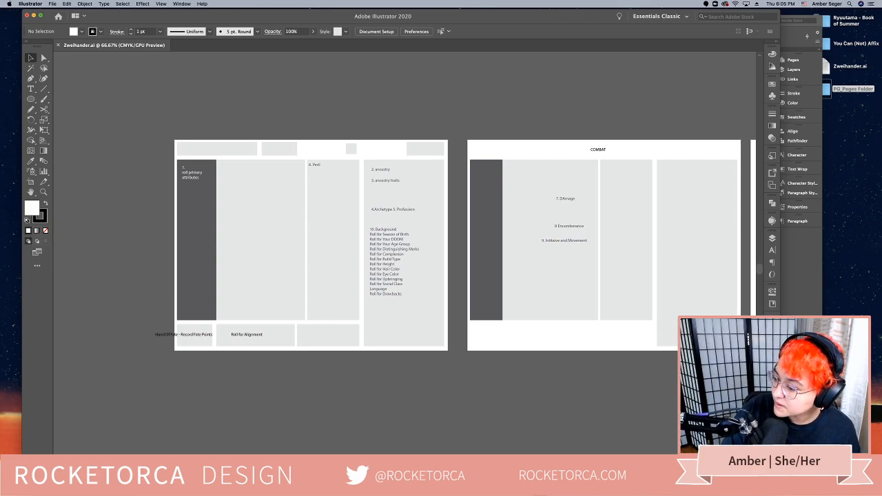
Switch back to InDesign and examine the Background page from the title down to the Fellowship skills and Traits area
{"action": "key", "text": "super+Tab"}
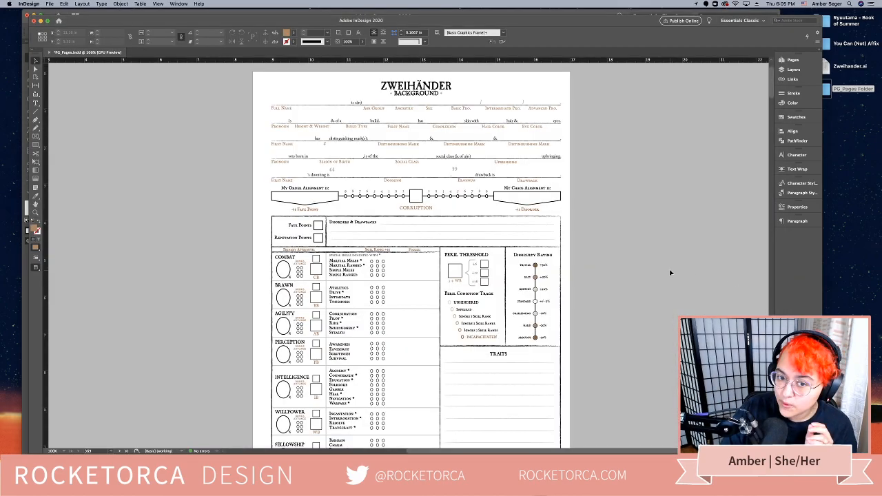
{"action": "scroll", "coordinate": [672, 274], "scroll_direction": "down", "scroll_amount": 2}
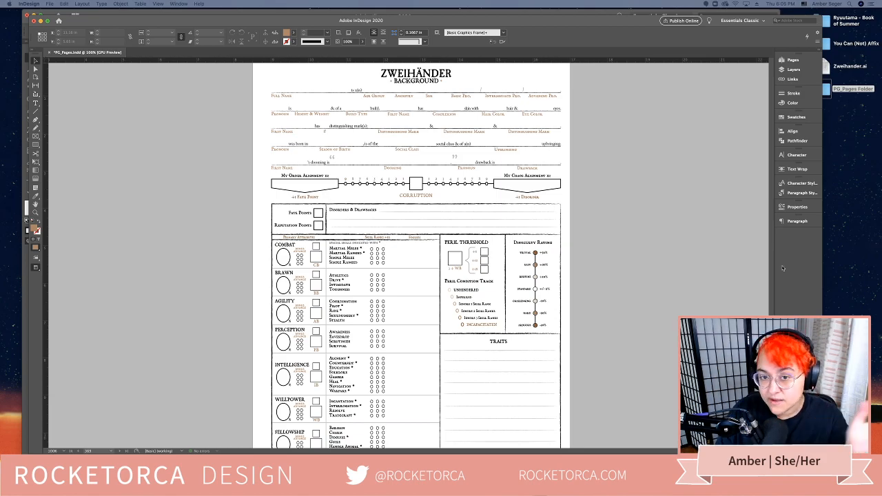
{"action": "scroll", "coordinate": [705, 252], "scroll_direction": "down", "scroll_amount": 1}
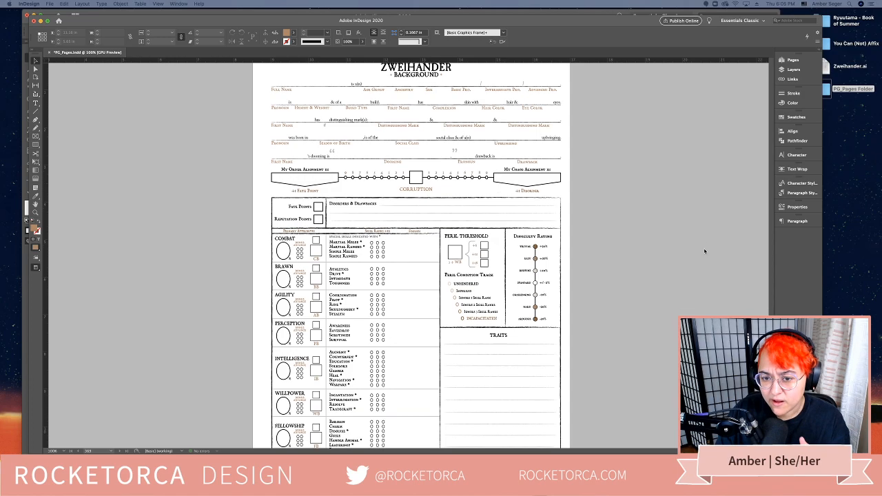
{"action": "scroll", "coordinate": [705, 251], "scroll_direction": "down", "scroll_amount": 10}
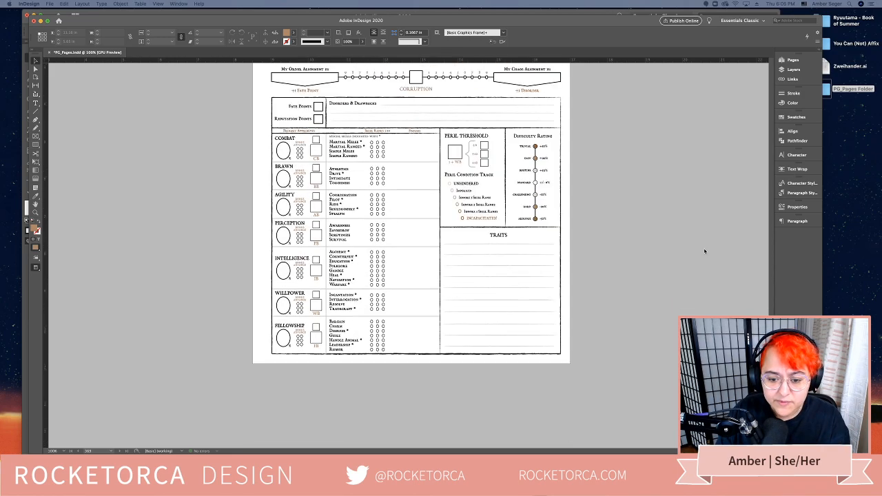
{"action": "scroll", "coordinate": [704, 251], "scroll_direction": "up", "scroll_amount": 8}
{"action": "scroll", "coordinate": [704, 252], "scroll_direction": "down", "scroll_amount": 2}
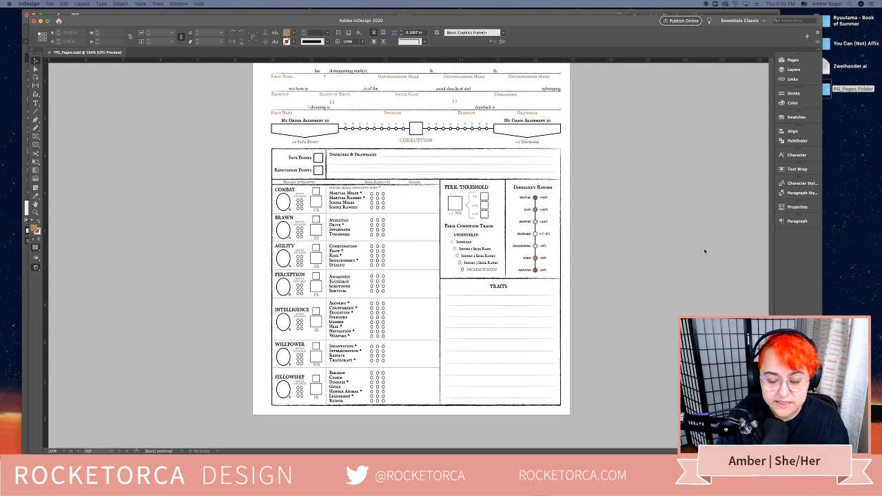
{"action": "scroll", "coordinate": [704, 252], "scroll_direction": "up", "scroll_amount": 5}
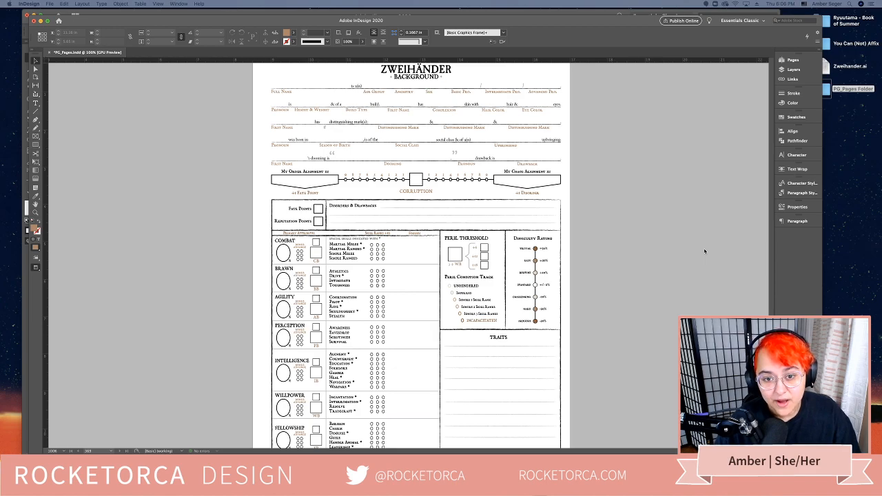
{"action": "scroll", "coordinate": [414, 235], "scroll_direction": "down", "scroll_amount": 8}
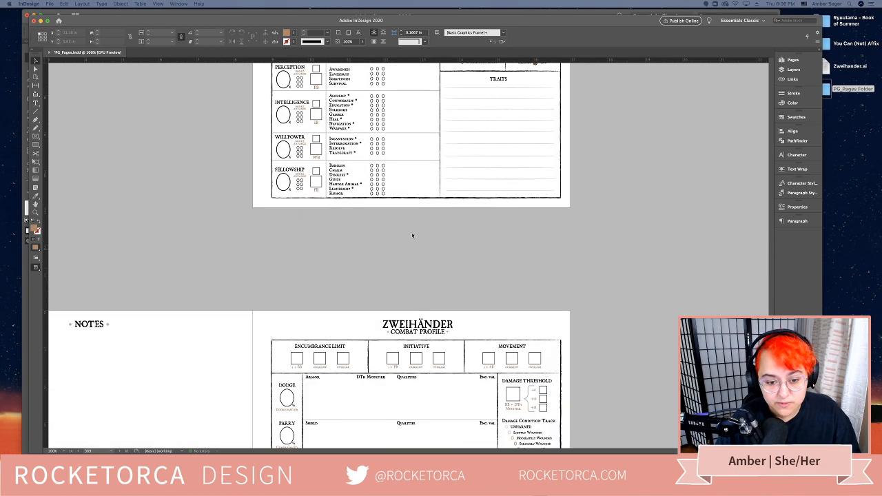
{"action": "scroll", "coordinate": [414, 234], "scroll_direction": "up", "scroll_amount": 7}
{"action": "scroll", "coordinate": [415, 236], "scroll_direction": "up", "scroll_amount": 2}
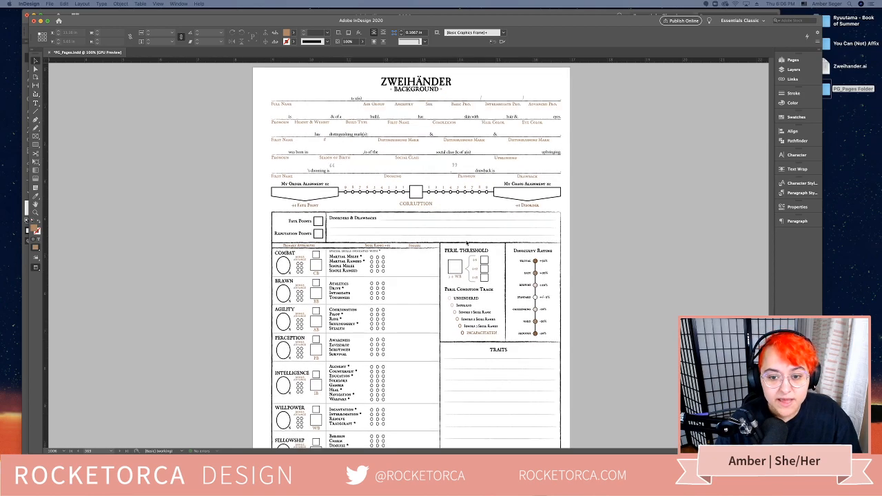
{"action": "left_click", "coordinate": [655, 179]}
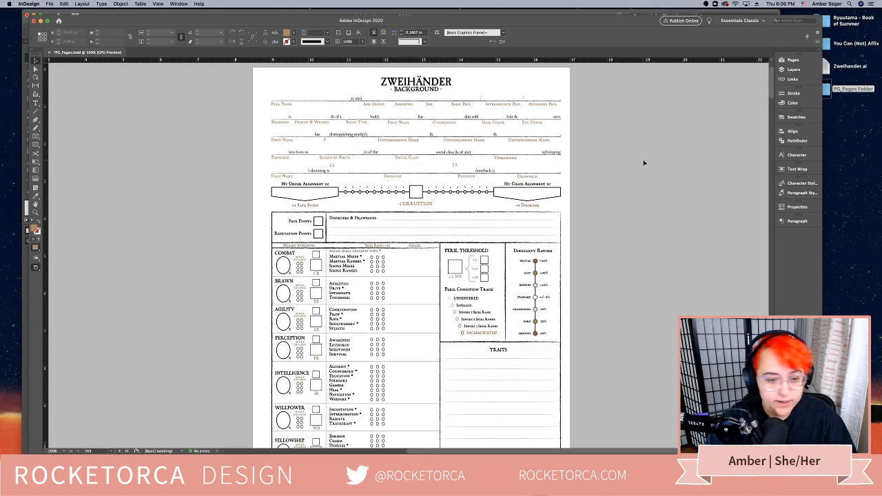
Turn off the preview display to show frame edges and guides, and inspect the fill-in frames beneath the Background title
{"action": "key", "text": "w"}
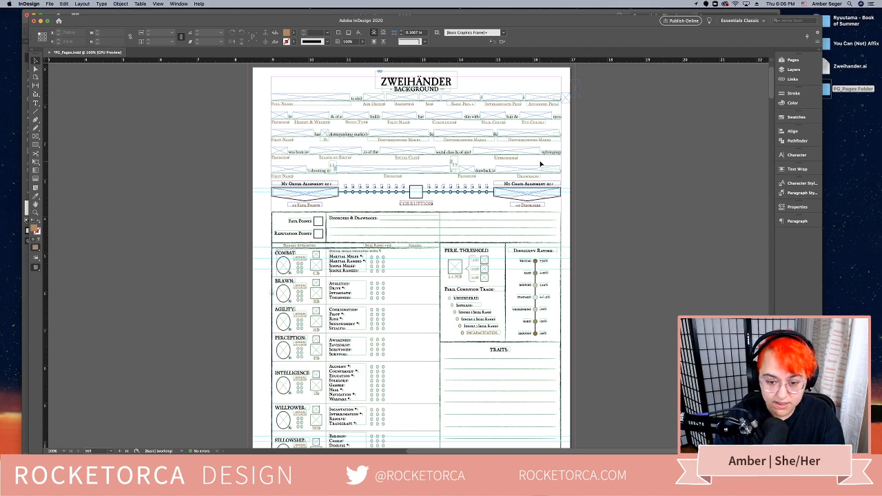
{"action": "key", "text": "super+equal"}
{"action": "scroll", "coordinate": [544, 163], "scroll_direction": "up", "scroll_amount": 4}
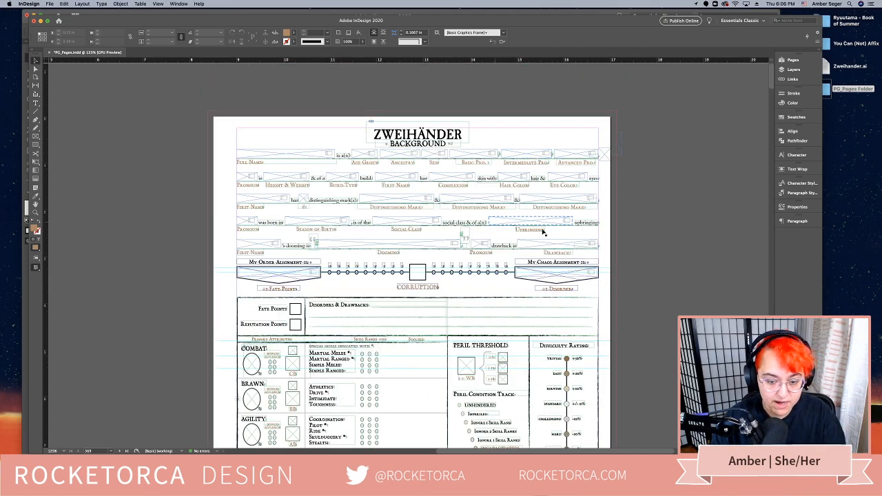
{"action": "scroll", "coordinate": [309, 201], "scroll_direction": "down", "scroll_amount": 1}
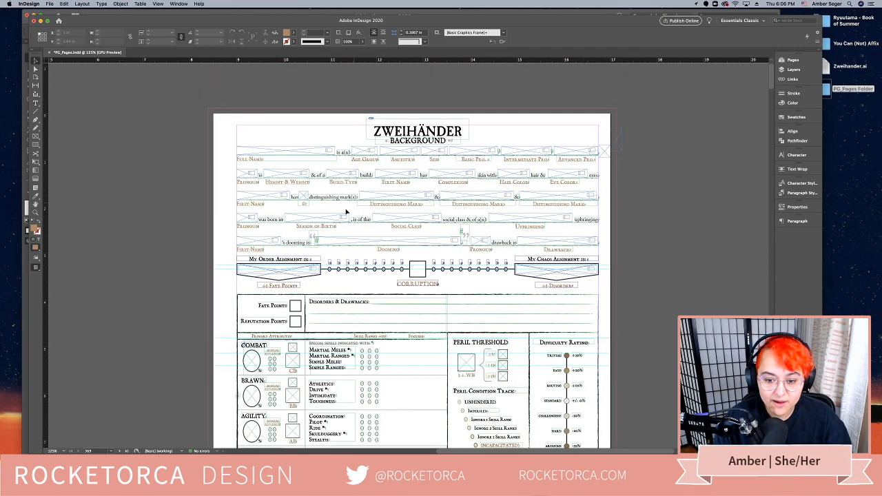
{"action": "left_click", "coordinate": [295, 155]}
{"action": "left_click", "coordinate": [296, 178]}
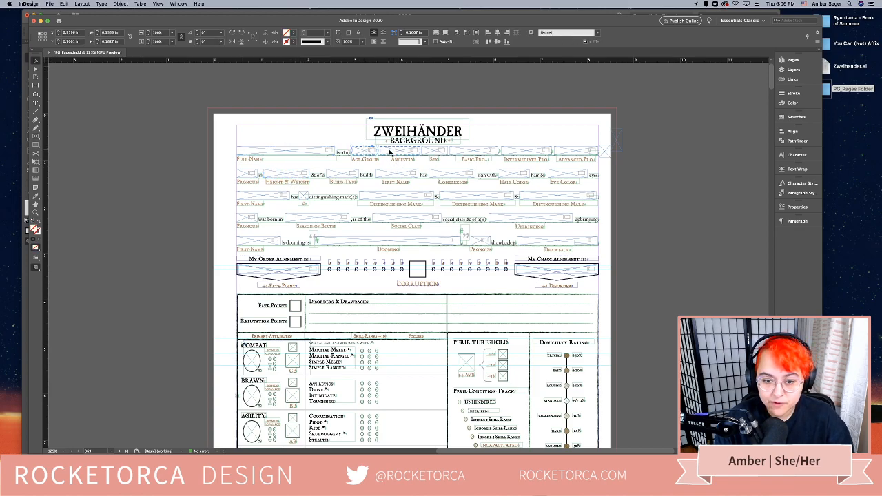
{"action": "left_click", "coordinate": [469, 154]}
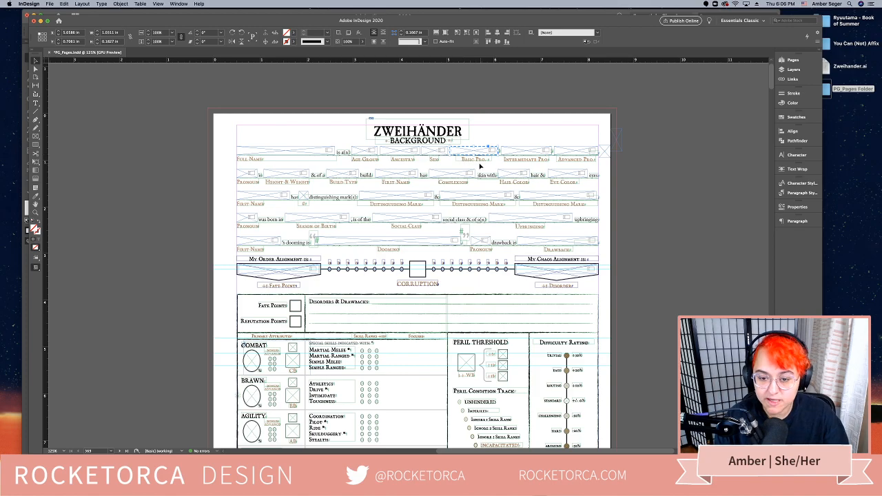
Inspect the objects in the Disorders & Drawbacks section and the Fate Points box by selecting them
{"action": "scroll", "coordinate": [400, 249], "scroll_direction": "down", "scroll_amount": 1}
{"action": "scroll", "coordinate": [401, 248], "scroll_direction": "down", "scroll_amount": 3}
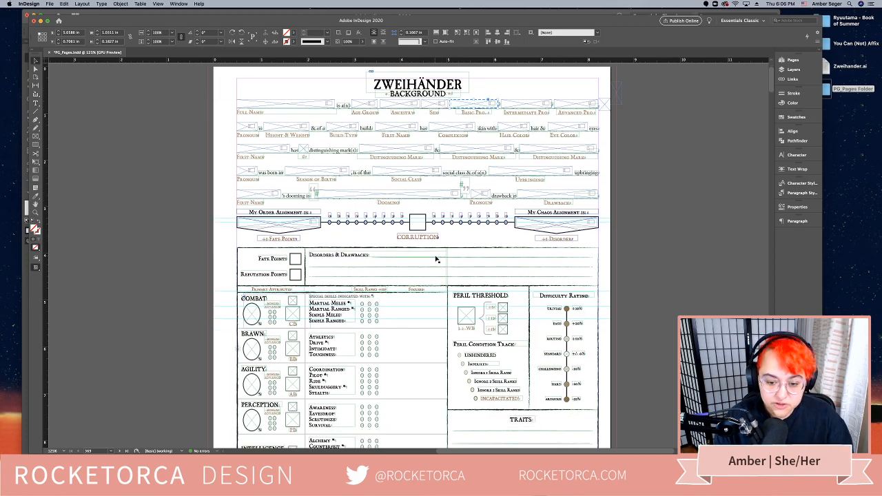
{"action": "left_click", "coordinate": [439, 260]}
{"action": "left_click", "coordinate": [508, 273]}
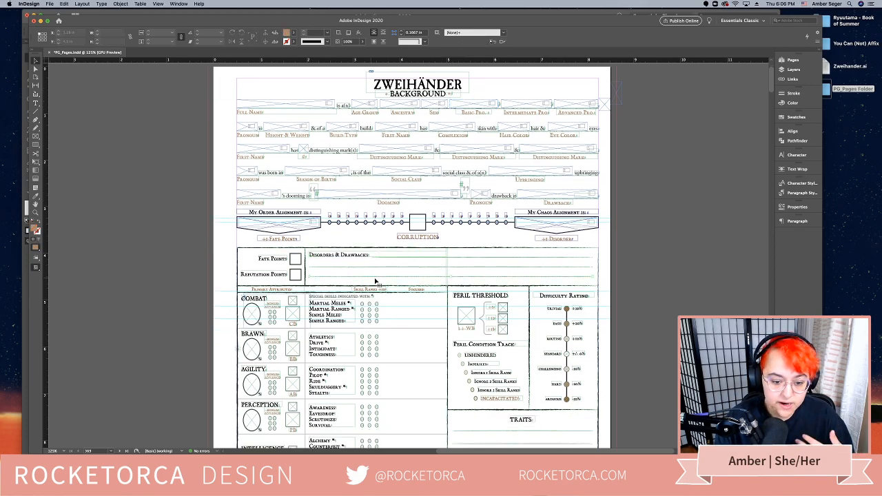
{"action": "left_click", "coordinate": [376, 279]}
{"action": "left_click", "coordinate": [386, 269]}
{"action": "left_click", "coordinate": [404, 260]}
{"action": "left_click", "coordinate": [408, 265]}
{"action": "left_click", "coordinate": [343, 262]}
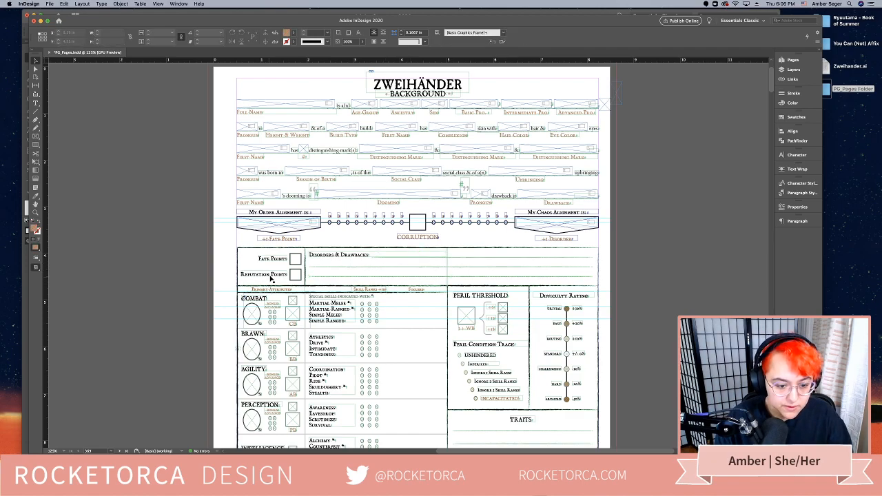
{"action": "left_click", "coordinate": [297, 262]}
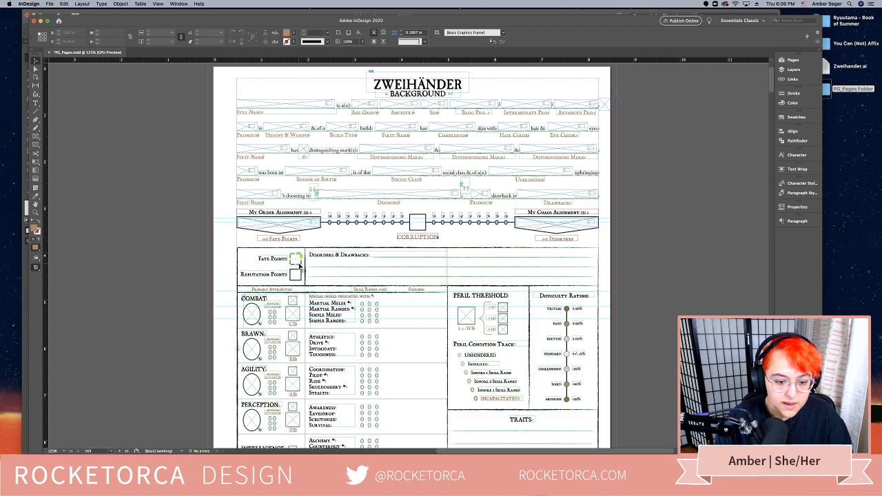
Ungroup the order and chaos alignment tracker, and select the Corruption square on its own
{"action": "left_click", "coordinate": [429, 233]}
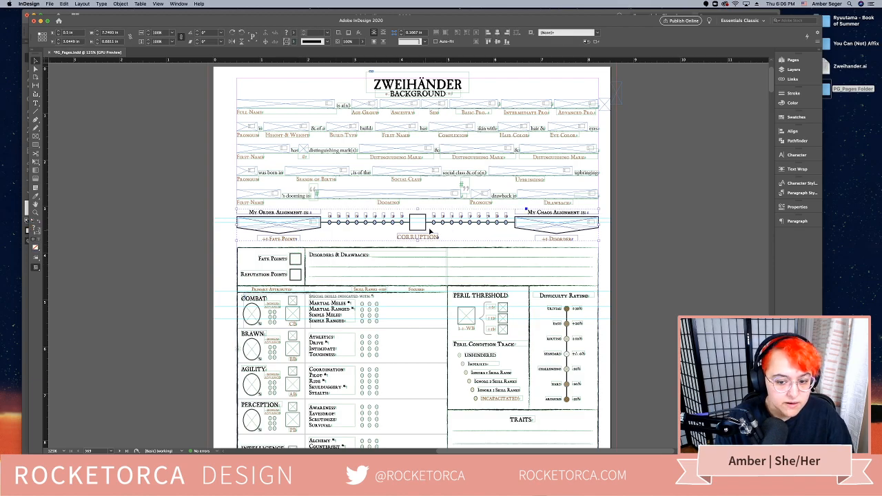
{"action": "right_click", "coordinate": [432, 233]}
{"action": "left_click", "coordinate": [448, 300]}
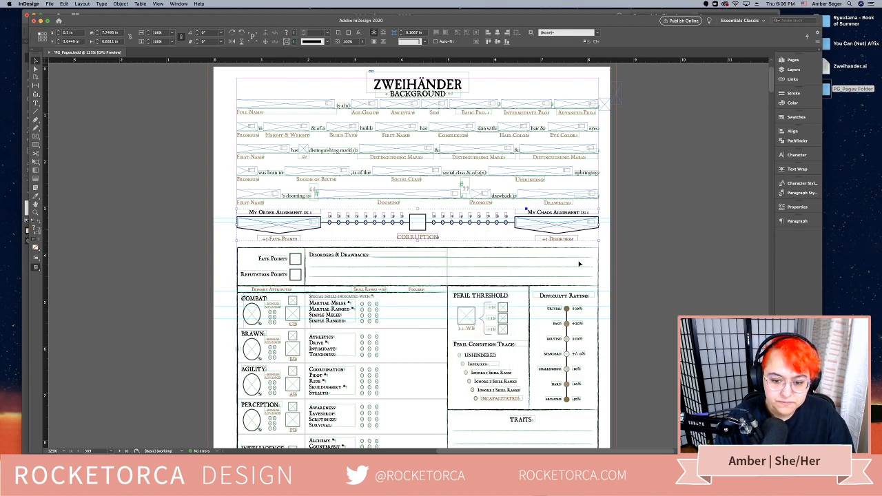
{"action": "left_click", "coordinate": [427, 230]}
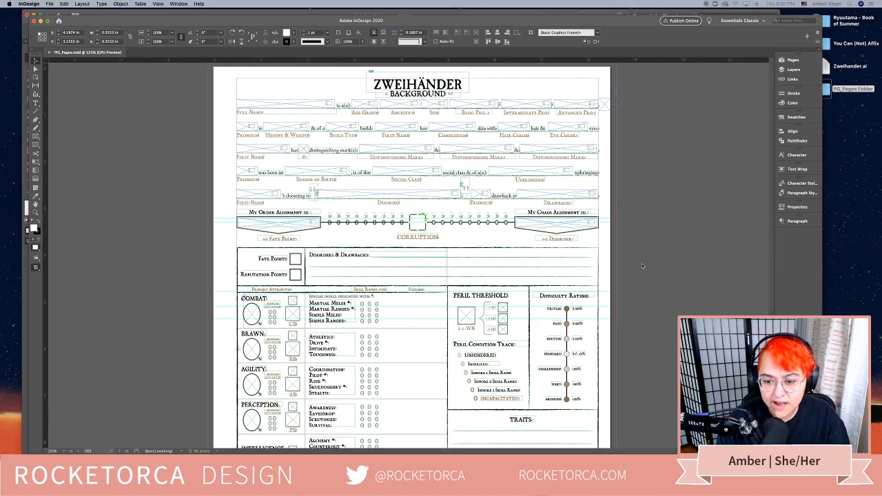
Examine the rest of the Background page and the Combat Profile page down to its Talents, Trappings, Injuries and Coins sections
{"action": "scroll", "coordinate": [415, 218], "scroll_direction": "down", "scroll_amount": 3}
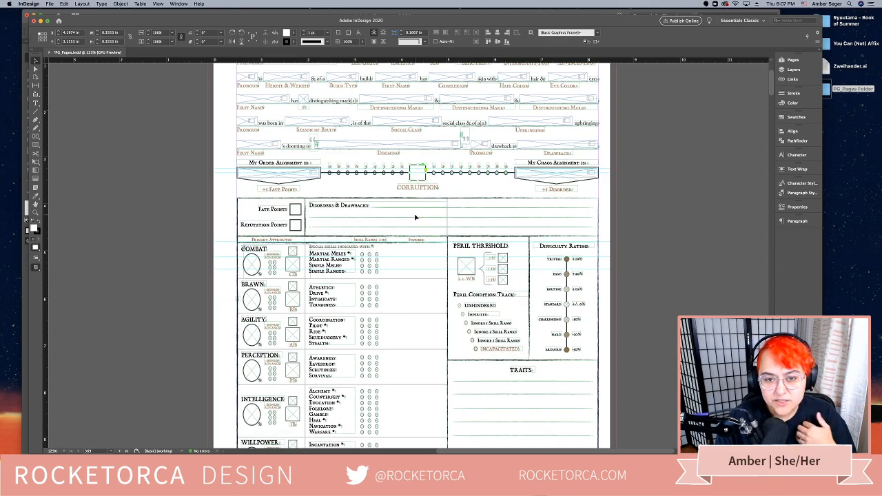
{"action": "scroll", "coordinate": [415, 218], "scroll_direction": "down", "scroll_amount": 2}
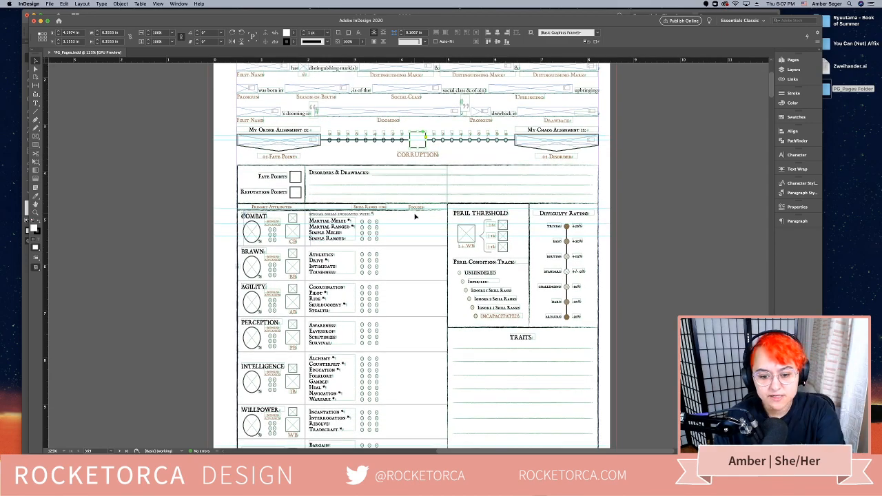
{"action": "scroll", "coordinate": [415, 217], "scroll_direction": "down", "scroll_amount": 10}
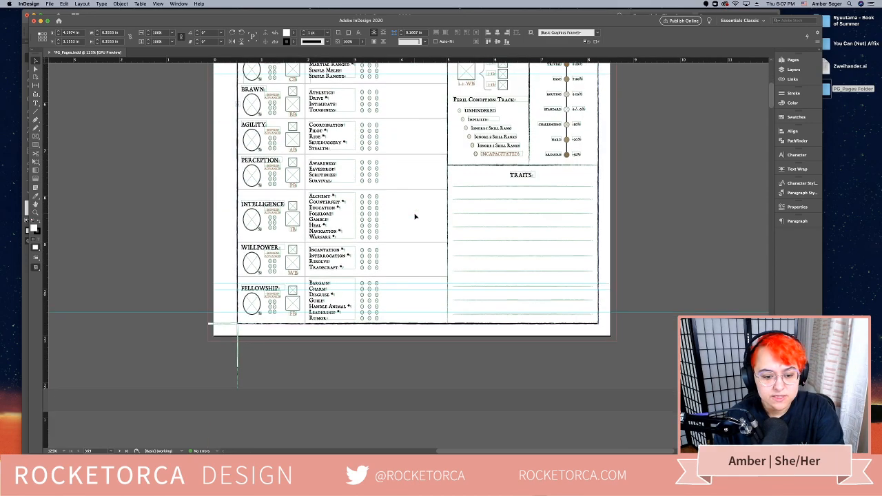
{"action": "scroll", "coordinate": [415, 217], "scroll_direction": "down", "scroll_amount": 12}
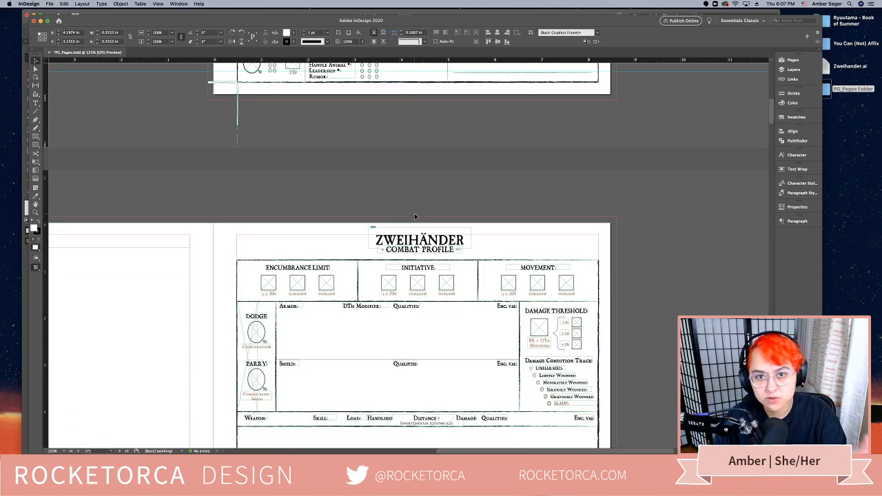
{"action": "scroll", "coordinate": [414, 214], "scroll_direction": "down", "scroll_amount": 7}
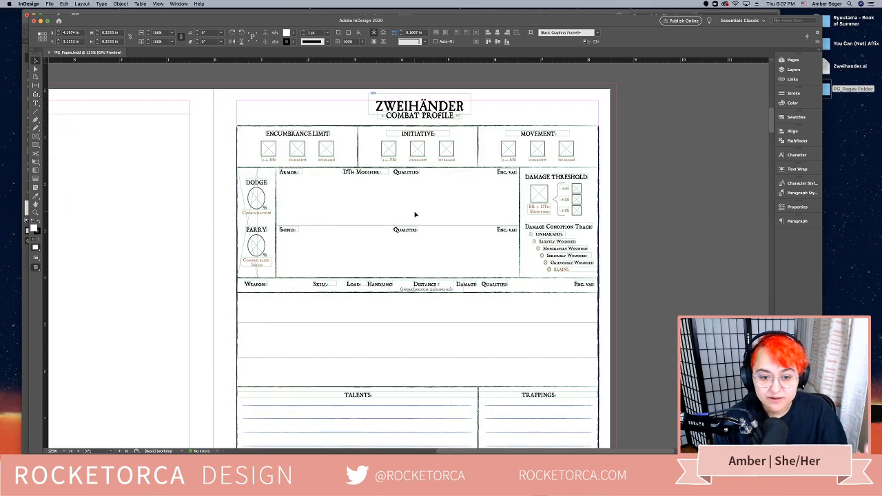
{"action": "scroll", "coordinate": [415, 214], "scroll_direction": "down", "scroll_amount": 1}
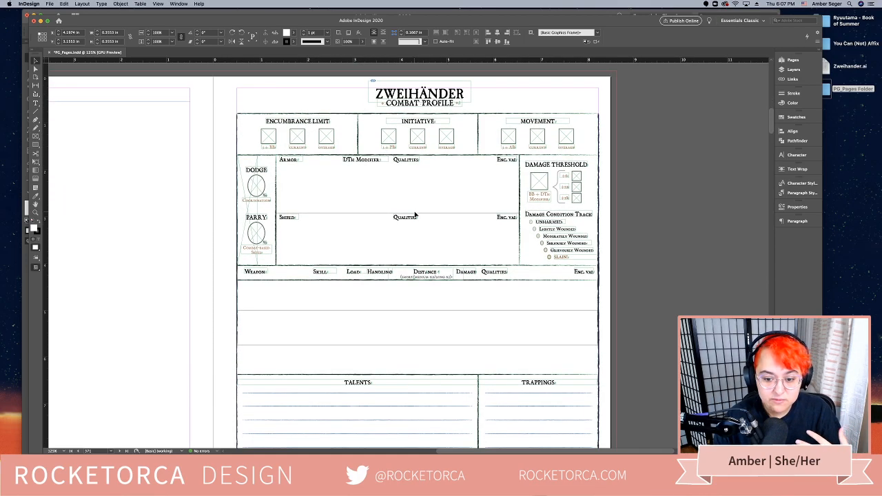
{"action": "scroll", "coordinate": [415, 215], "scroll_direction": "down", "scroll_amount": 1}
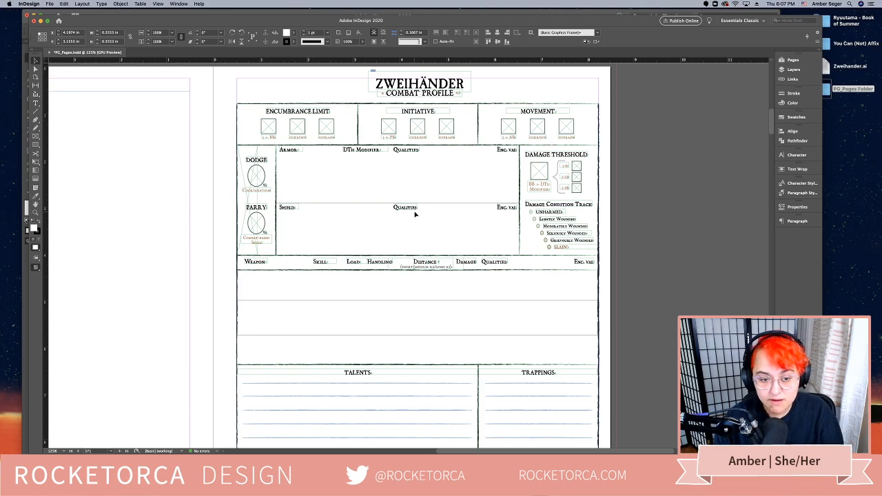
{"action": "scroll", "coordinate": [415, 214], "scroll_direction": "down", "scroll_amount": 1}
{"action": "scroll", "coordinate": [415, 214], "scroll_direction": "down", "scroll_amount": 5}
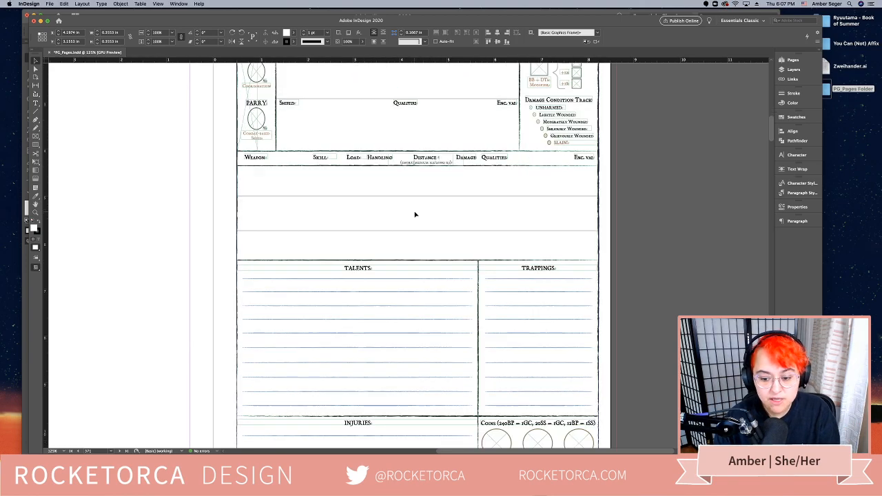
{"action": "scroll", "coordinate": [415, 215], "scroll_direction": "down", "scroll_amount": 1}
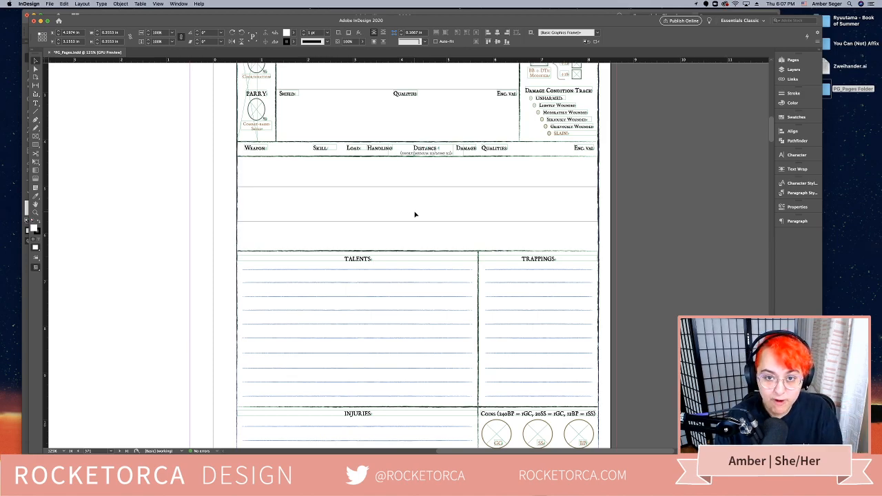
Examine the rest of the Combat Profile page, the Advances page and the upper part of the Magick Profile page
{"action": "scroll", "coordinate": [415, 214], "scroll_direction": "up", "scroll_amount": 1}
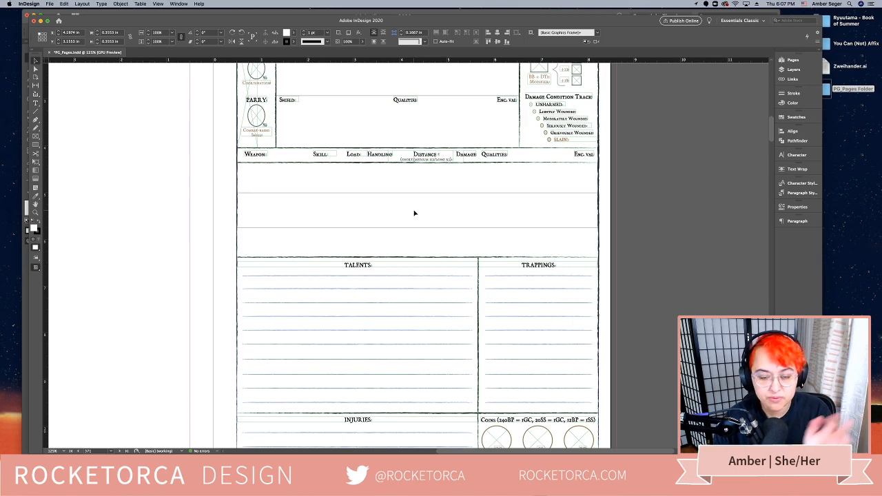
{"action": "scroll", "coordinate": [414, 213], "scroll_direction": "up", "scroll_amount": 5}
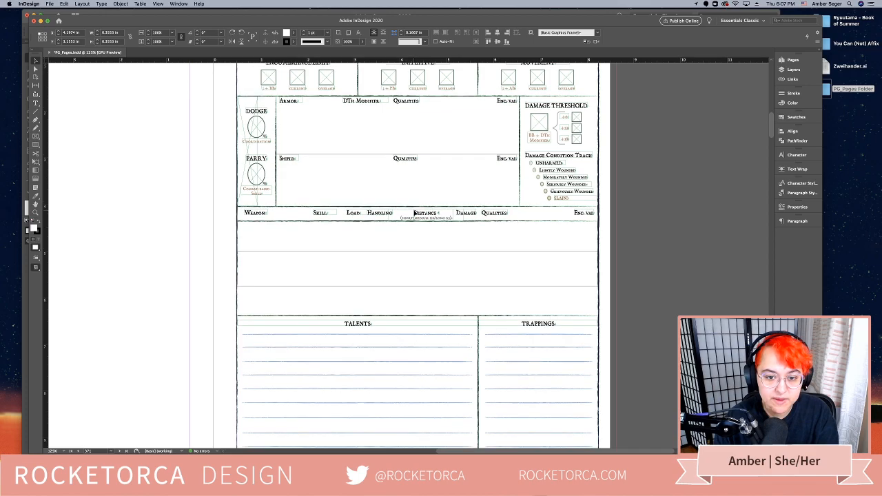
{"action": "scroll", "coordinate": [414, 213], "scroll_direction": "up", "scroll_amount": 5}
{"action": "scroll", "coordinate": [414, 213], "scroll_direction": "down", "scroll_amount": 15}
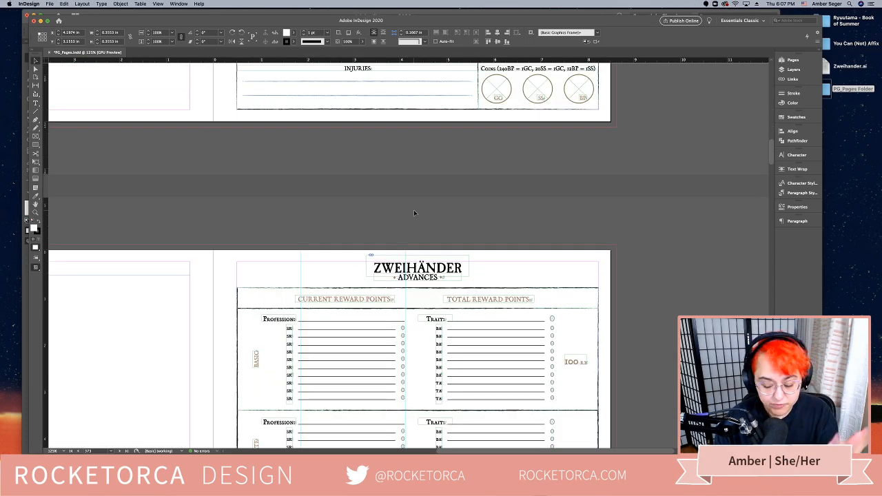
{"action": "key", "text": "super+minus"}
{"action": "scroll", "coordinate": [510, 266], "scroll_direction": "down", "scroll_amount": 15}
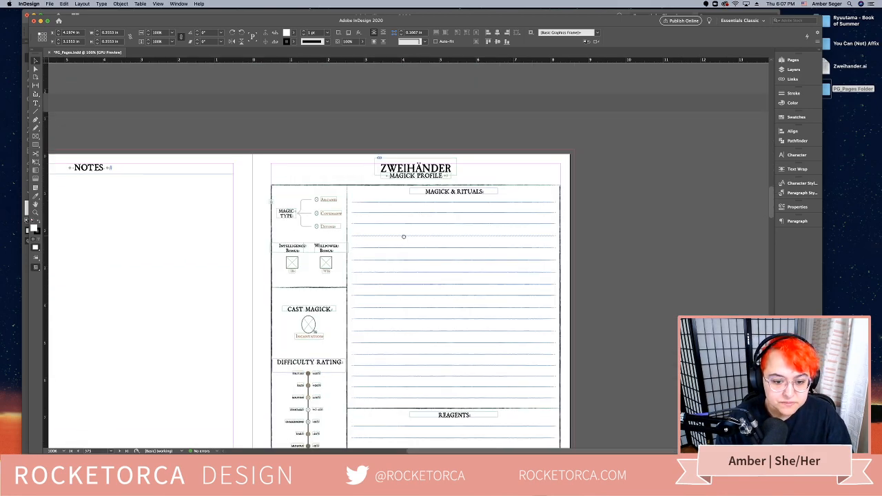
{"action": "scroll", "coordinate": [404, 237], "scroll_direction": "down", "scroll_amount": 3}
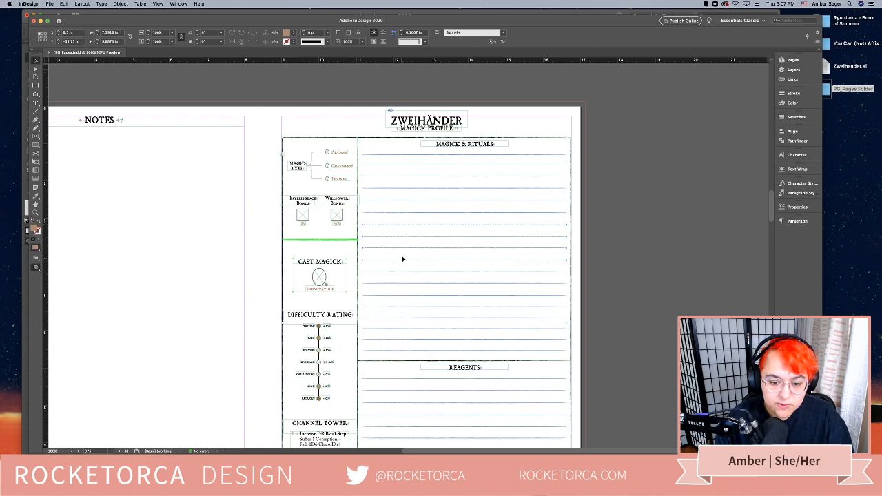
Inspect the ruled lines in the Magick & Rituals section and around the Reagents heading by selecting them
{"action": "left_click_drag", "start_coordinate": [414, 222], "coordinate": [427, 271]}
{"action": "right_click", "coordinate": [528, 275]}
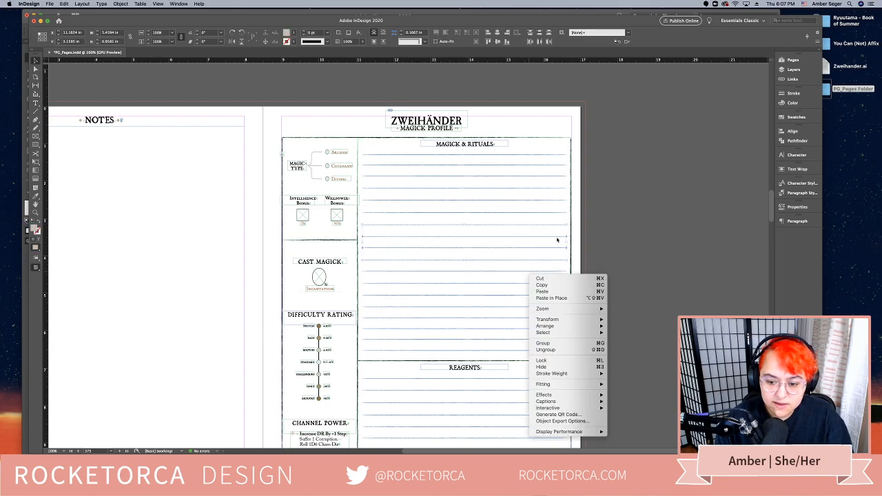
{"action": "left_click", "coordinate": [662, 243]}
{"action": "left_click", "coordinate": [518, 368]}
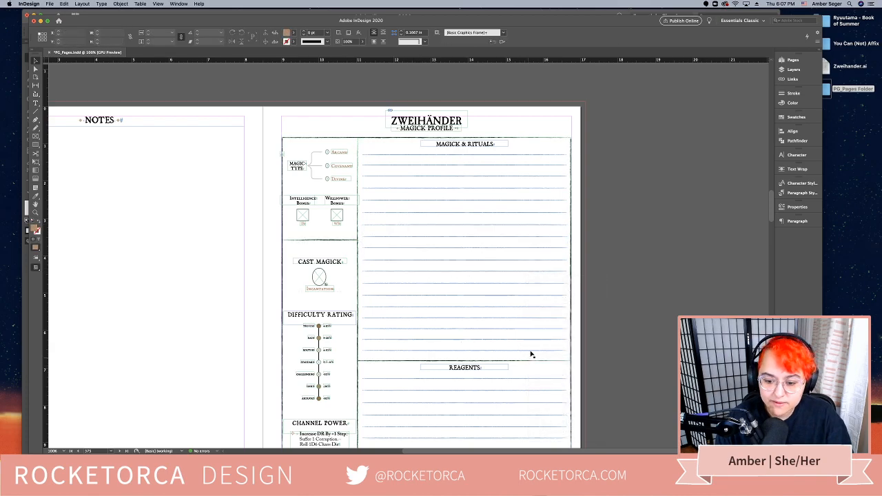
{"action": "left_click", "coordinate": [566, 338]}
{"action": "left_click", "coordinate": [556, 211]}
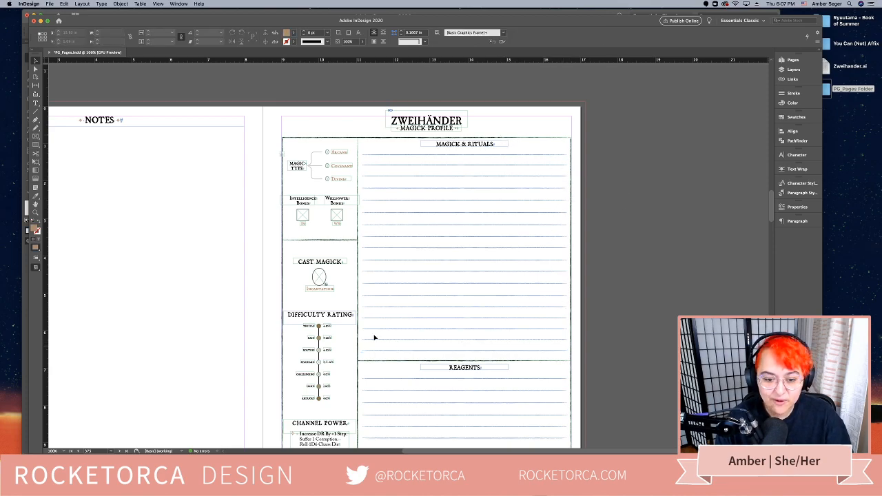
Examine the rest of the Magick Profile page, and inspect the sideways Background page by selecting all its objects
{"action": "scroll", "coordinate": [372, 338], "scroll_direction": "down", "scroll_amount": 1}
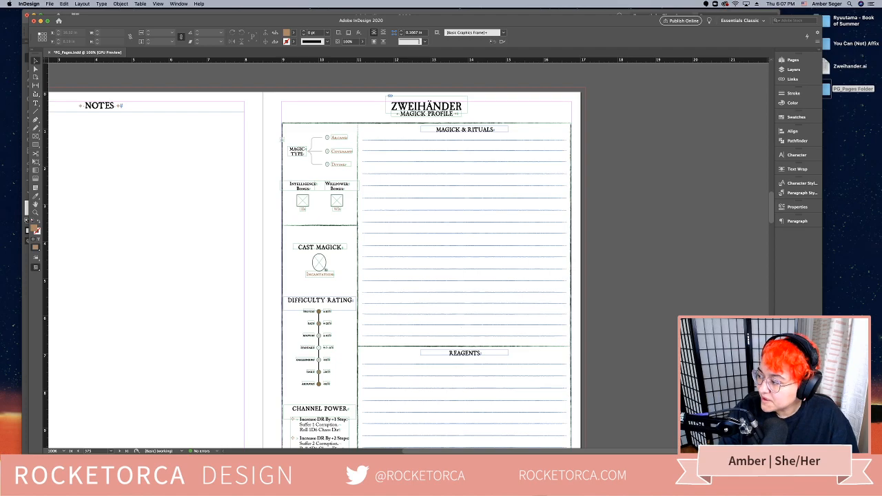
{"action": "scroll", "coordinate": [653, 289], "scroll_direction": "down", "scroll_amount": 5}
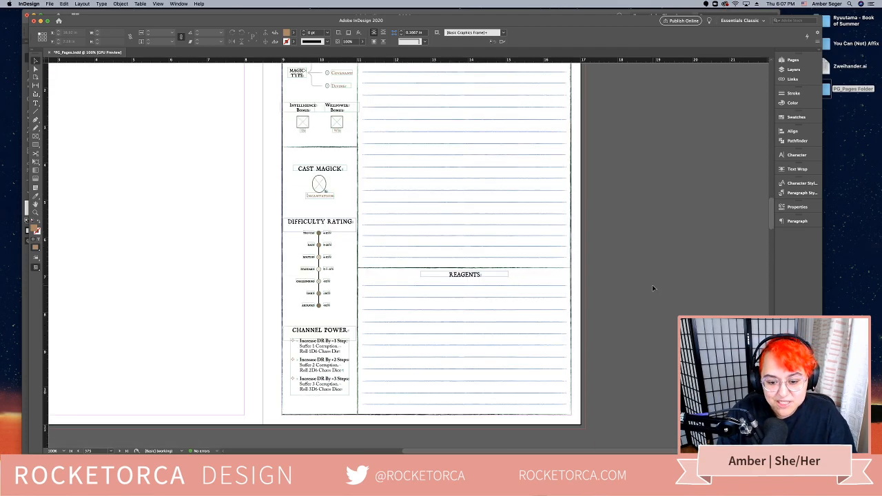
{"action": "scroll", "coordinate": [653, 288], "scroll_direction": "down", "scroll_amount": 15}
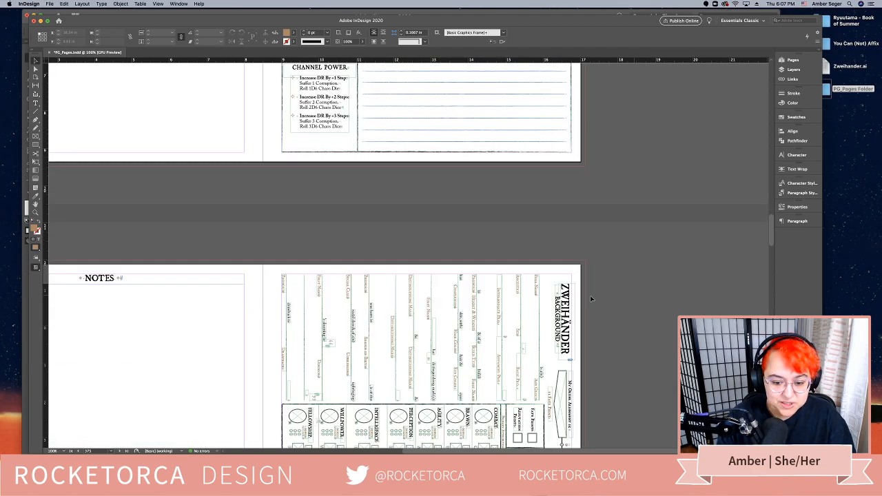
{"action": "scroll", "coordinate": [613, 326], "scroll_direction": "down", "scroll_amount": 5}
{"action": "scroll", "coordinate": [617, 320], "scroll_direction": "down", "scroll_amount": 11}
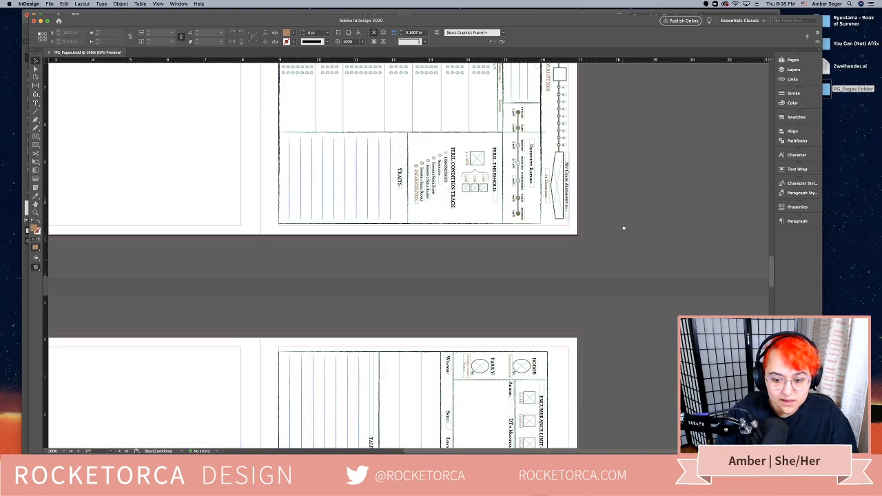
{"action": "scroll", "coordinate": [624, 334], "scroll_direction": "up", "scroll_amount": 3}
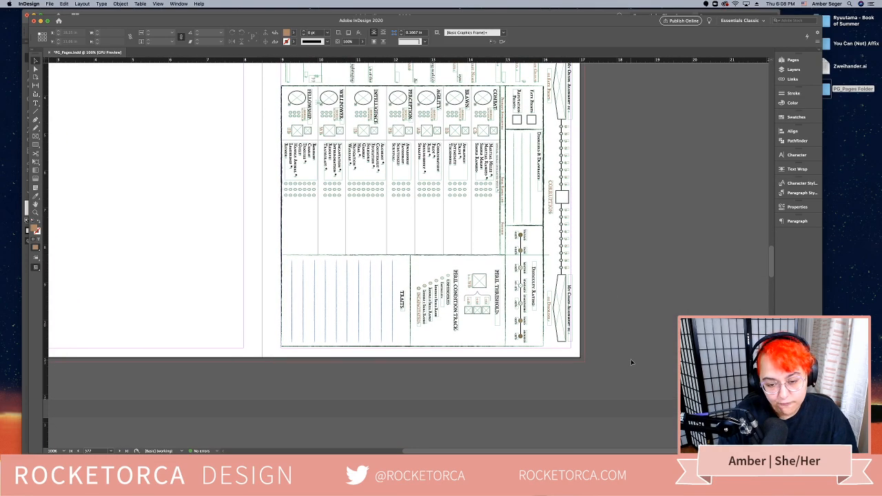
{"action": "key", "text": "super+minus"}
{"action": "left_click_drag", "start_coordinate": [597, 264], "coordinate": [599, 354]}
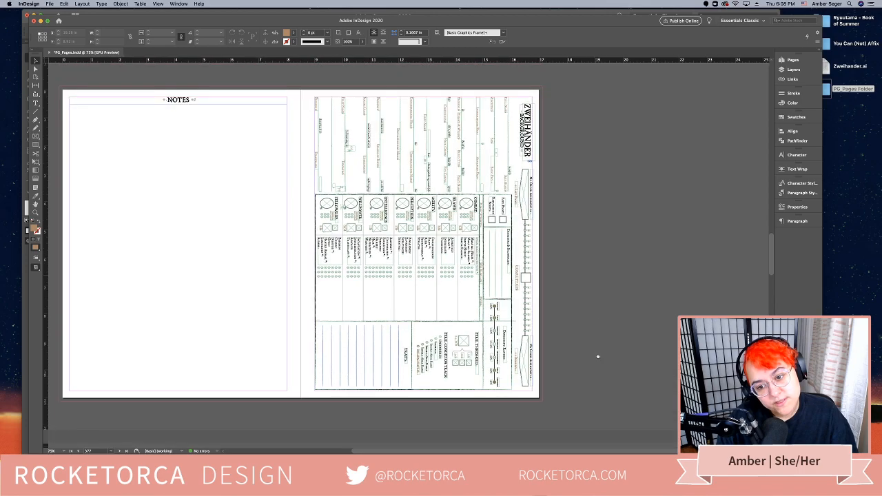
{"action": "left_click_drag", "start_coordinate": [305, 124], "coordinate": [549, 418]}
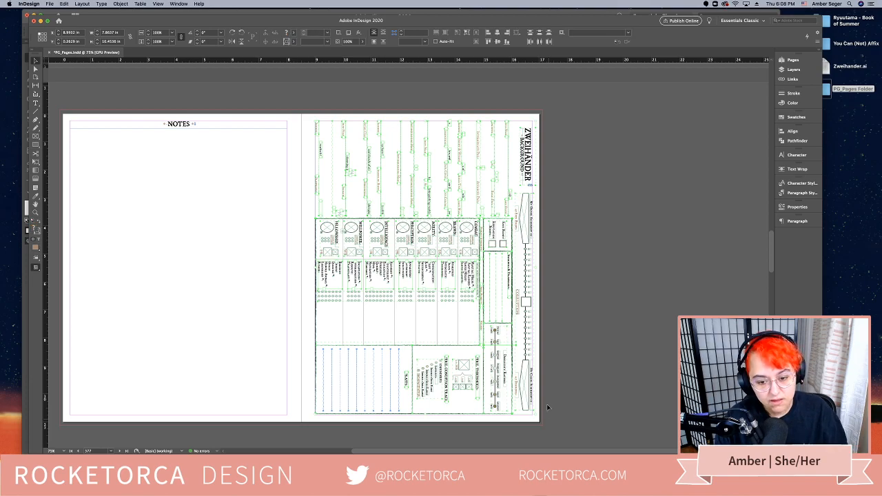
Examine the sideways Combat Profile and Magick Profile spreads and the pages that follow them
{"action": "scroll", "coordinate": [553, 393], "scroll_direction": "down", "scroll_amount": 3}
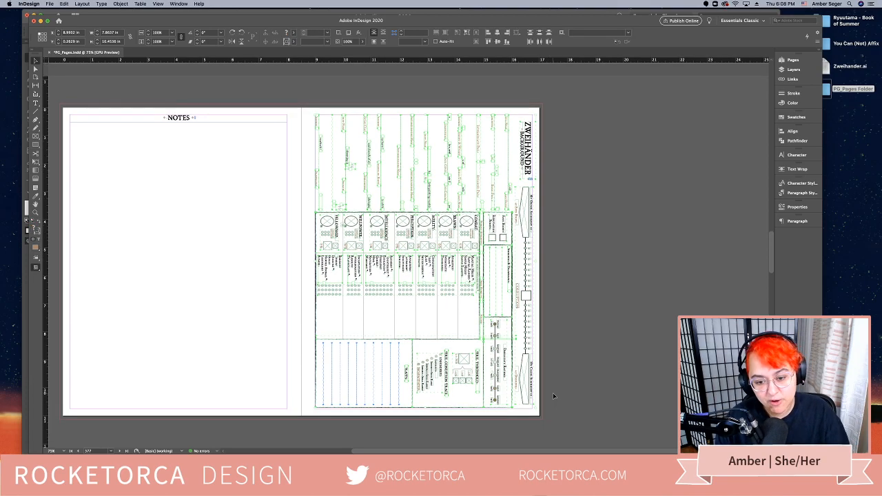
{"action": "scroll", "coordinate": [553, 393], "scroll_direction": "down", "scroll_amount": 15}
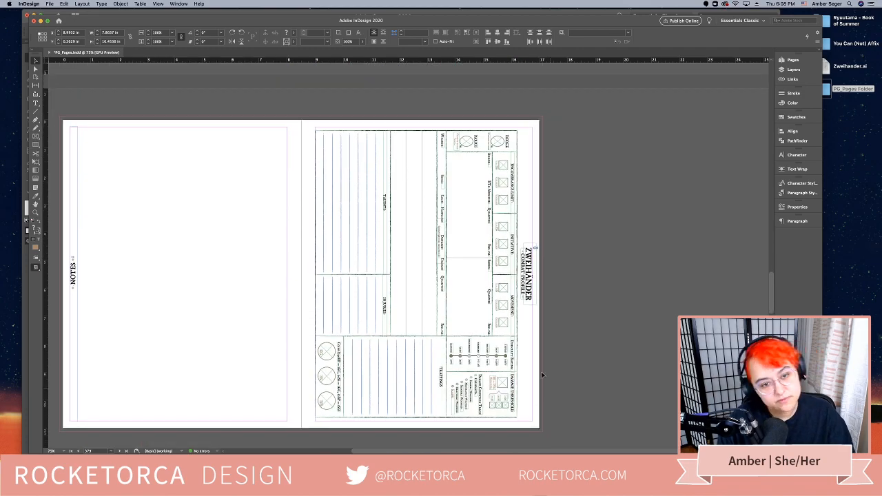
{"action": "scroll", "coordinate": [350, 162], "scroll_direction": "down", "scroll_amount": 11}
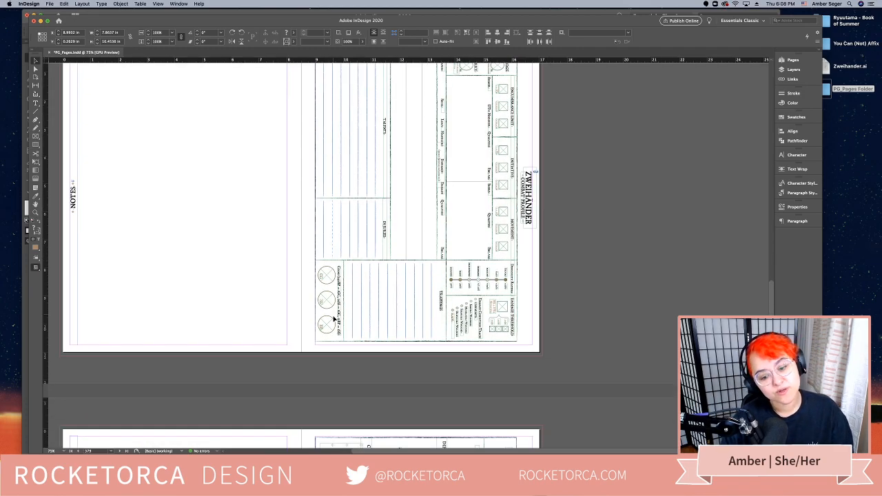
{"action": "scroll", "coordinate": [438, 213], "scroll_direction": "down", "scroll_amount": 7}
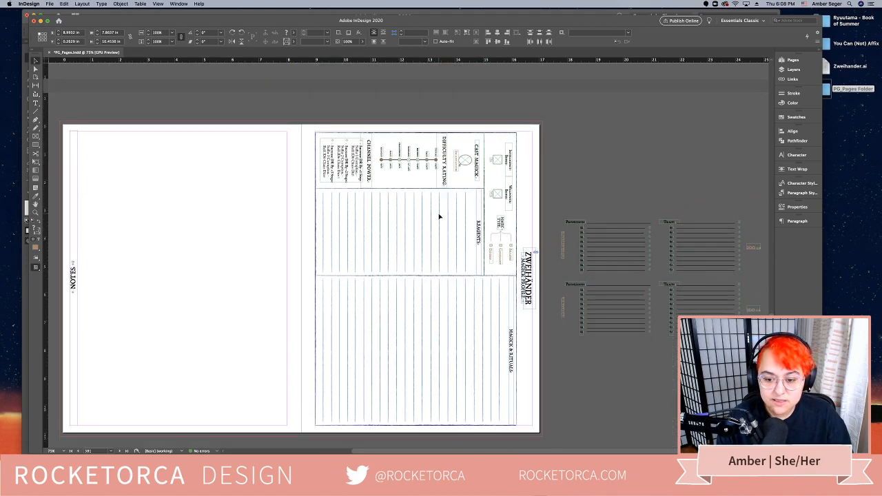
{"action": "scroll", "coordinate": [439, 217], "scroll_direction": "down", "scroll_amount": 20}
{"action": "scroll", "coordinate": [439, 217], "scroll_direction": "up", "scroll_amount": 20}
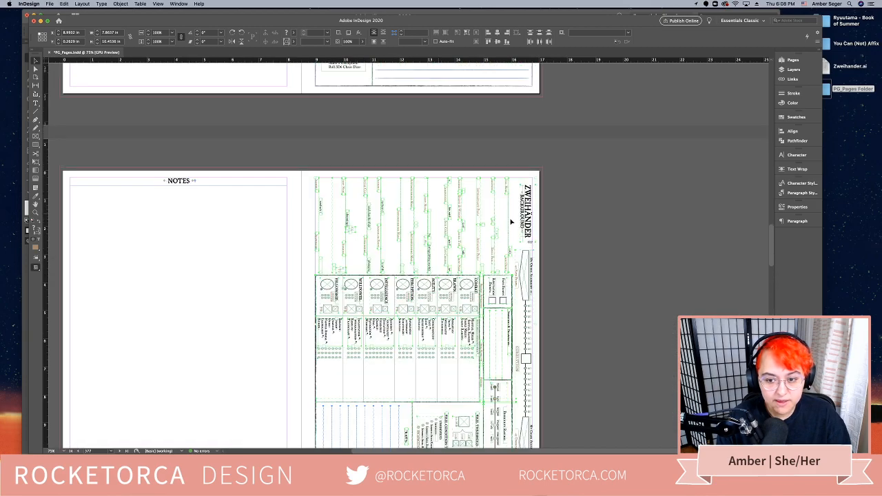
Clear the selection and select all the objects on the sideways Background spread for copying
{"action": "left_click", "coordinate": [578, 232]}
{"action": "scroll", "coordinate": [578, 232], "scroll_direction": "down", "scroll_amount": 6}
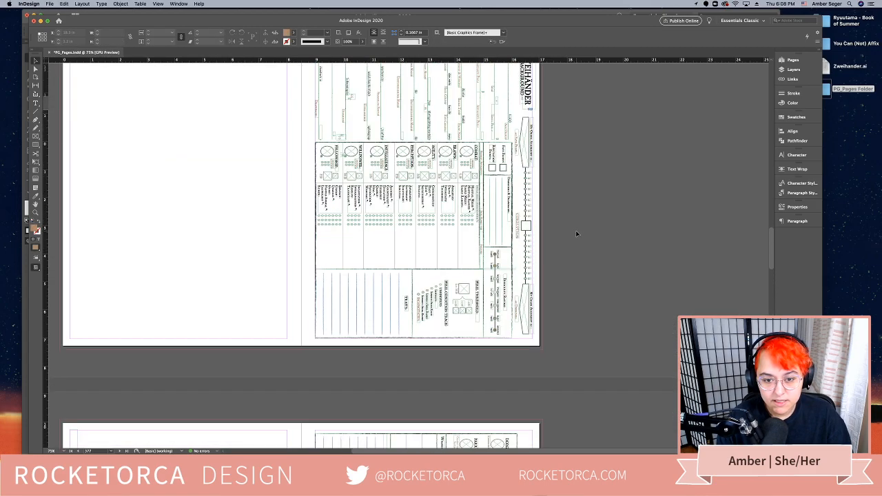
{"action": "scroll", "coordinate": [554, 322], "scroll_direction": "up", "scroll_amount": 2}
{"action": "key", "text": "super+a"}
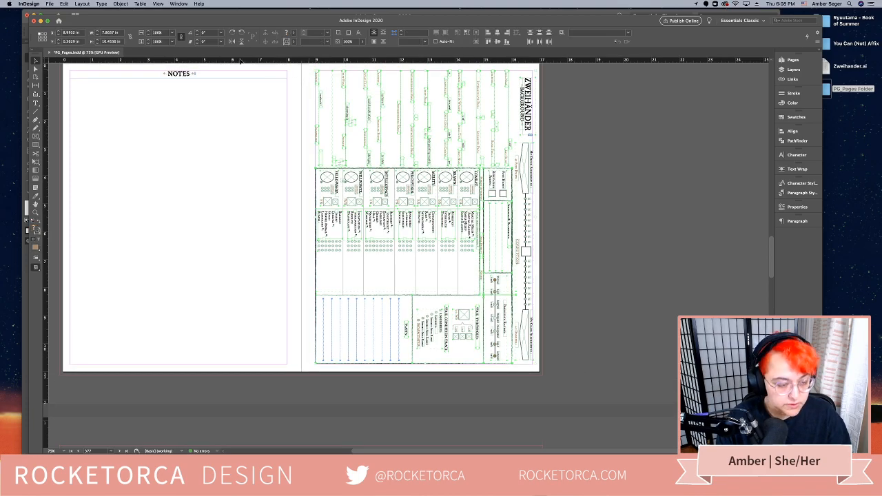
Switch to Illustrator, paste the Background page objects, rotate them 90° to read horizontally, and place them above the first wireframe artboard
{"action": "left_click_drag", "start_coordinate": [113, 19], "coordinate": [213, 21]}
{"action": "left_click", "coordinate": [143, 18]}
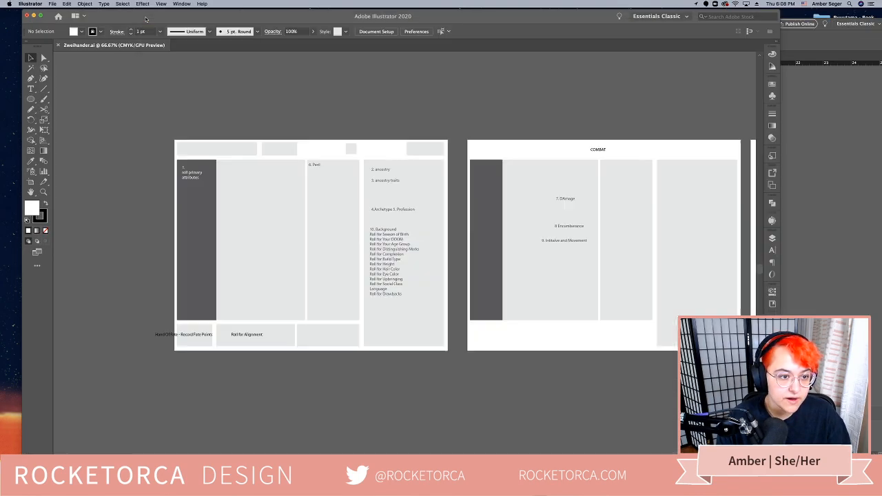
{"action": "scroll", "coordinate": [393, 225], "scroll_direction": "up", "scroll_amount": 5}
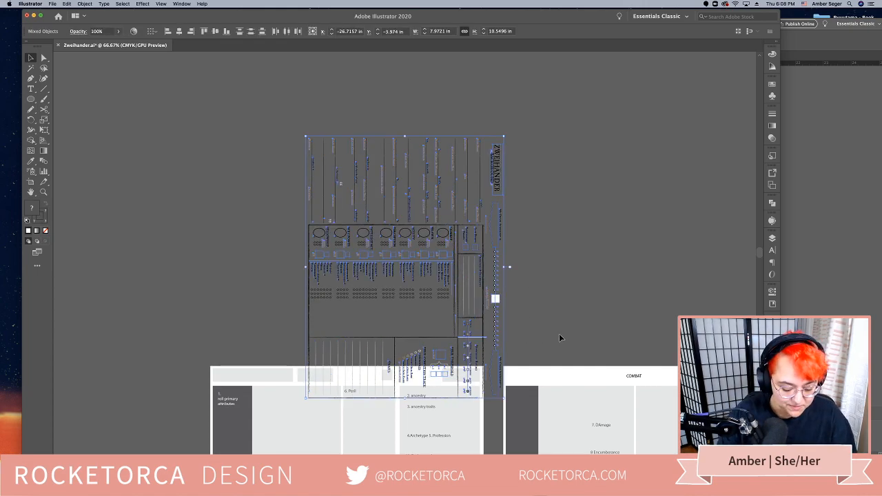
{"action": "left_click_drag", "start_coordinate": [531, 390], "coordinate": [512, 189]}
{"action": "key", "text": "v"}
{"action": "left_click_drag", "start_coordinate": [507, 257], "coordinate": [444, 247]}
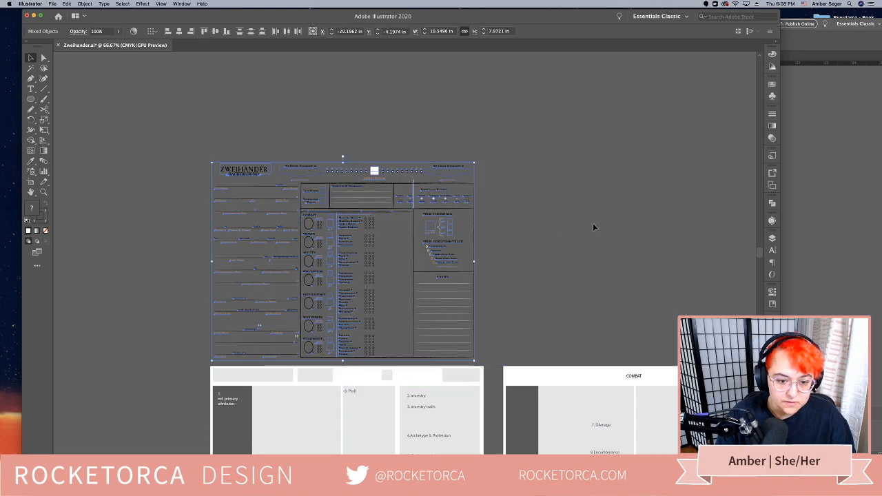
Deselect the pasted Background sheet and examine its sections alongside the wireframe artboard below it
{"action": "left_click", "coordinate": [593, 222]}
{"action": "key", "text": "super+1"}
{"action": "key", "text": "super+equal"}
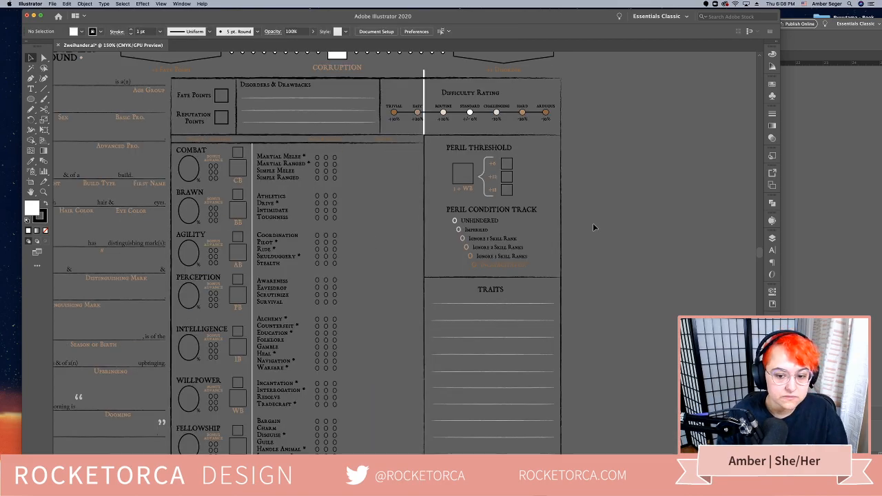
{"action": "left_click_drag", "start_coordinate": [577, 220], "coordinate": [688, 182]}
{"action": "left_click_drag", "start_coordinate": [343, 264], "coordinate": [386, 116]}
{"action": "key", "text": "super+minus"}
{"action": "key", "text": "super+minus"}
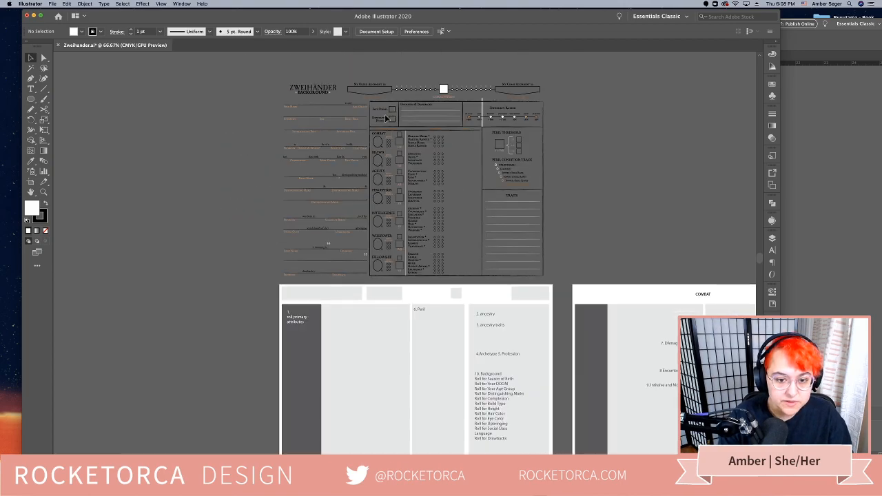
{"action": "left_click_drag", "start_coordinate": [280, 288], "coordinate": [273, 263]}
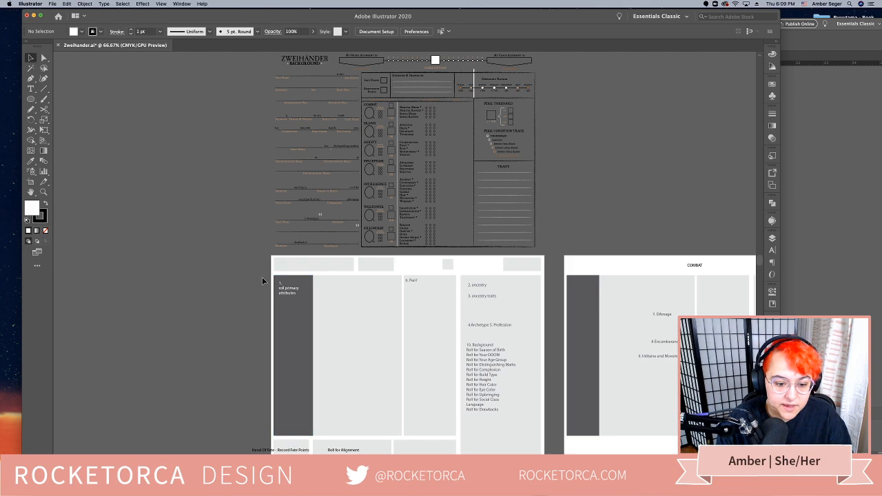
Move the dark "roll primary attributes" column, its label and the adjoining light gray block off the first artboard onto the pasteboard beside it
{"action": "left_click", "coordinate": [301, 365]}
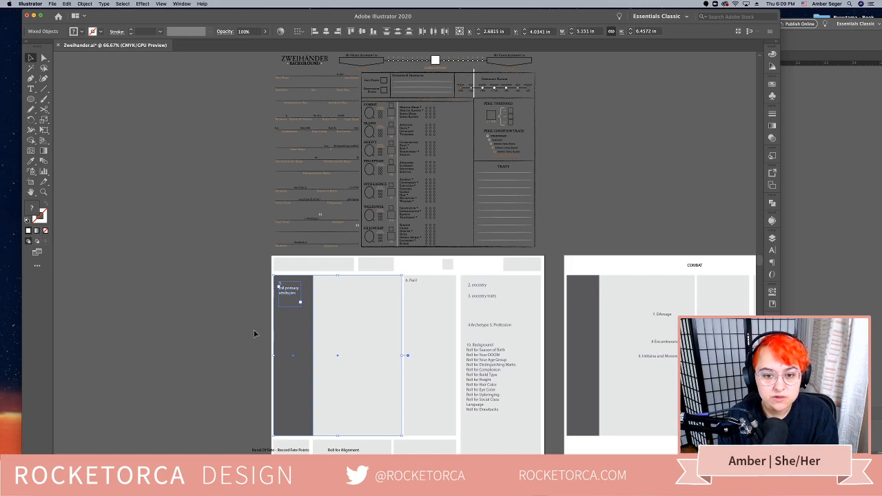
{"action": "left_click", "coordinate": [233, 347]}
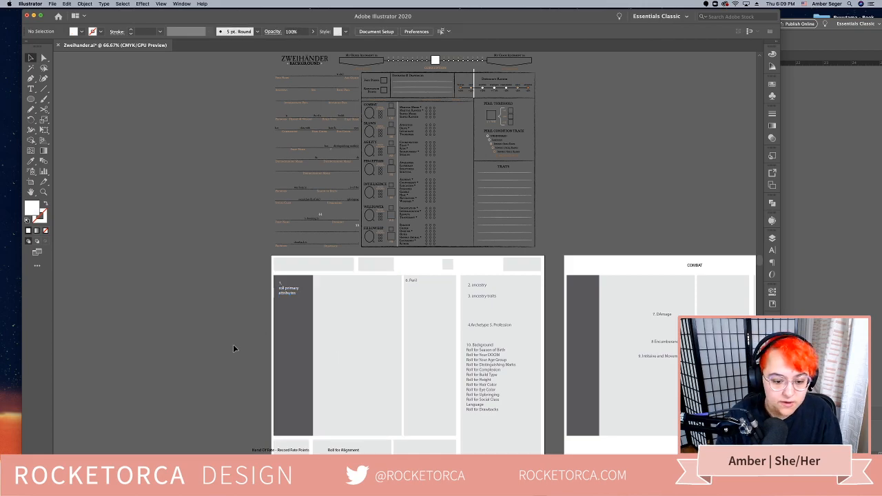
{"action": "key", "text": "super+equal"}
{"action": "left_click_drag", "start_coordinate": [307, 364], "coordinate": [349, 283]}
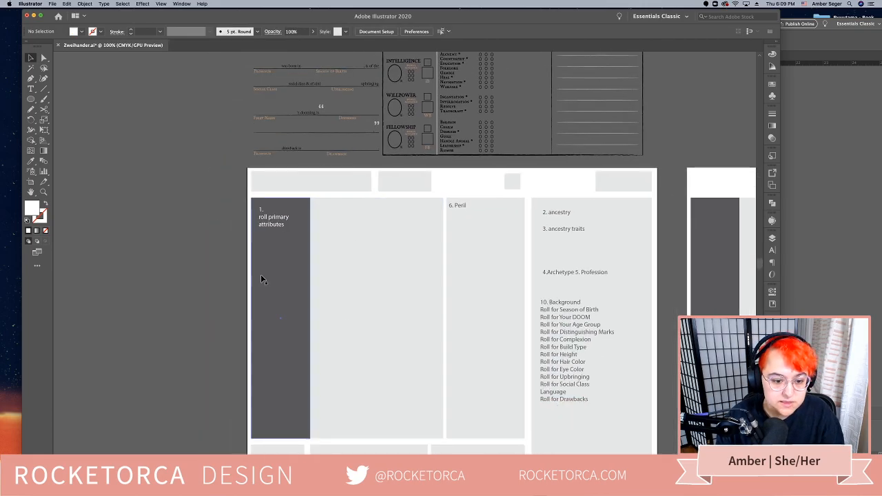
{"action": "left_click", "coordinate": [261, 274]}
{"action": "left_click_drag", "start_coordinate": [211, 229], "coordinate": [161, 368]}
{"action": "left_click", "coordinate": [347, 333]}
{"action": "key", "text": "super+space"}
{"action": "key", "text": "Escape"}
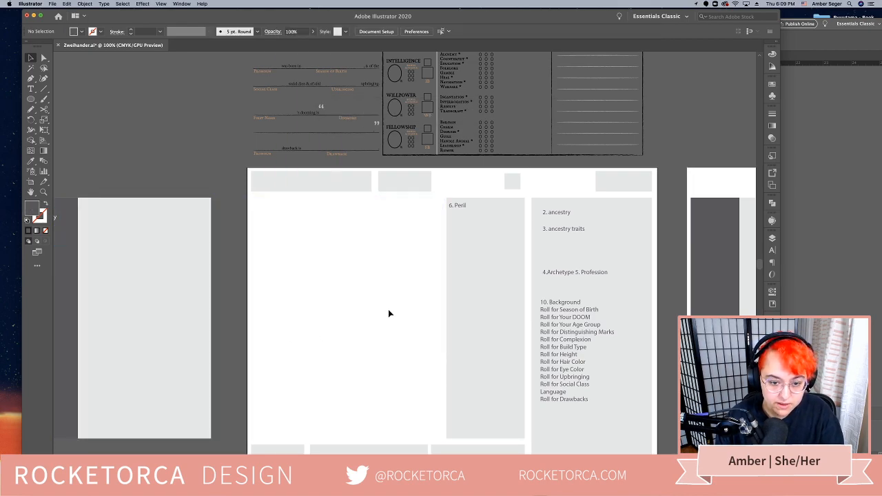
Release the outer clipping mask around the pasted Background sheet above the first artboard
{"action": "key", "text": "super+minus"}
{"action": "scroll", "coordinate": [405, 265], "scroll_direction": "up", "scroll_amount": 5}
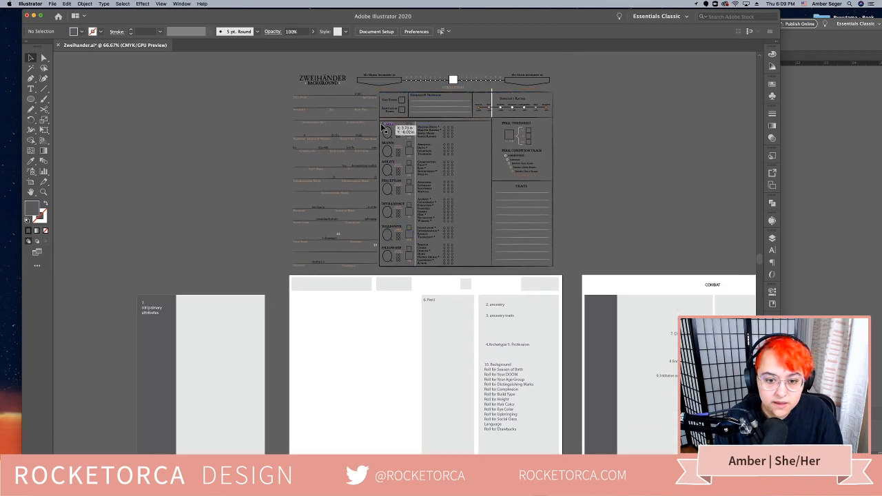
{"action": "key", "text": "super+plus"}
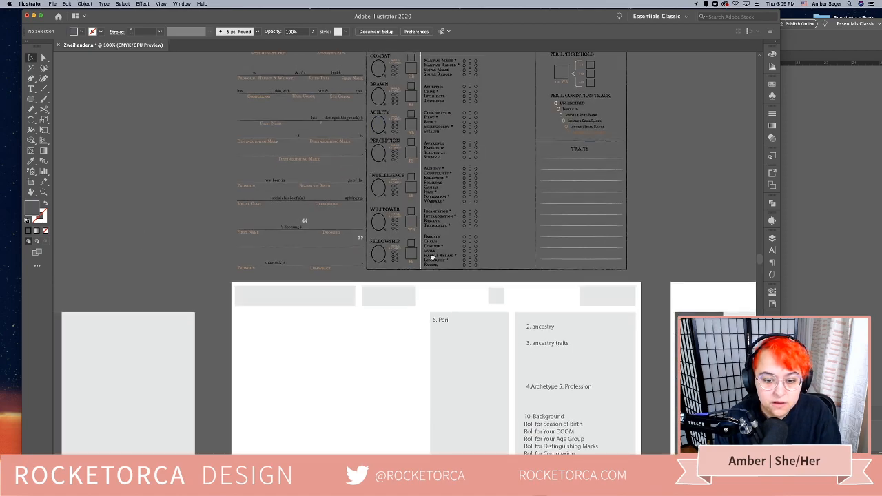
{"action": "scroll", "coordinate": [417, 290], "scroll_direction": "up", "scroll_amount": 2}
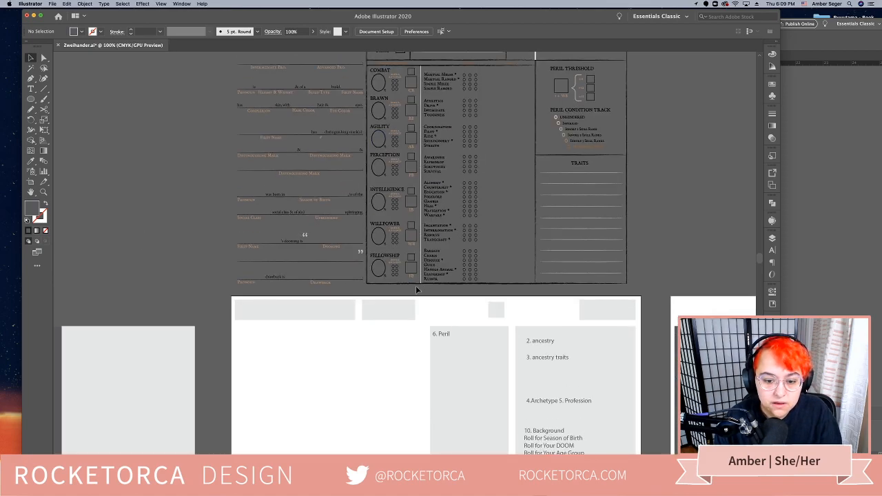
{"action": "left_click", "coordinate": [371, 72]}
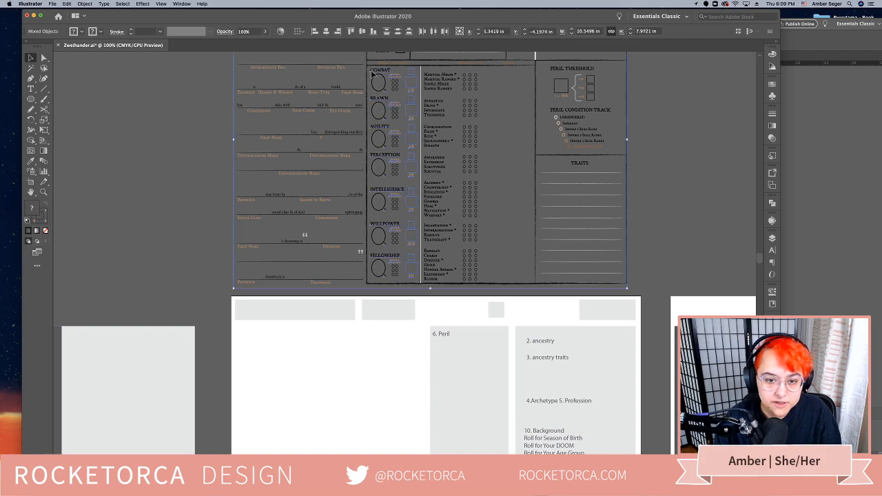
{"action": "left_click", "coordinate": [207, 259]}
{"action": "left_click", "coordinate": [234, 210]}
{"action": "right_click", "coordinate": [234, 209]}
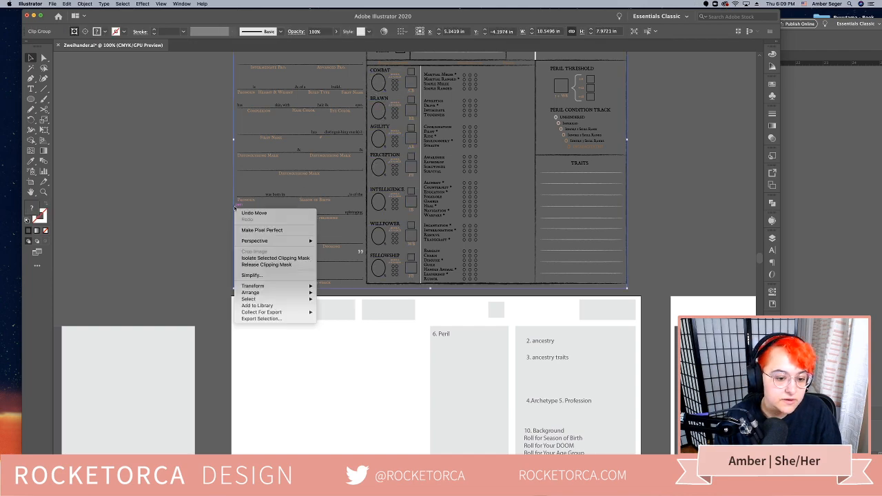
{"action": "left_click", "coordinate": [267, 266]}
{"action": "left_click", "coordinate": [215, 186]}
Select the clip group nested inside the Background sheet and release its clipping mask
{"action": "right_click", "coordinate": [229, 188]}
{"action": "left_click", "coordinate": [303, 183]}
{"action": "left_click", "coordinate": [334, 171]}
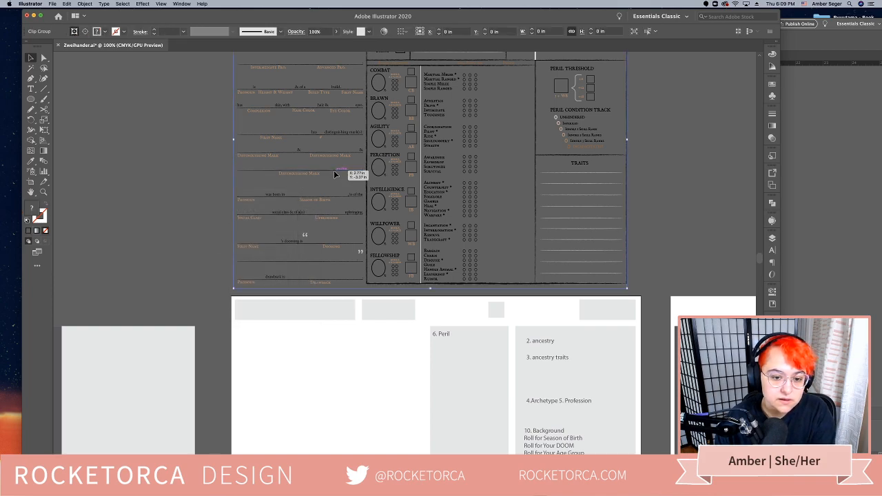
{"action": "right_click", "coordinate": [269, 175]}
{"action": "left_click", "coordinate": [293, 230]}
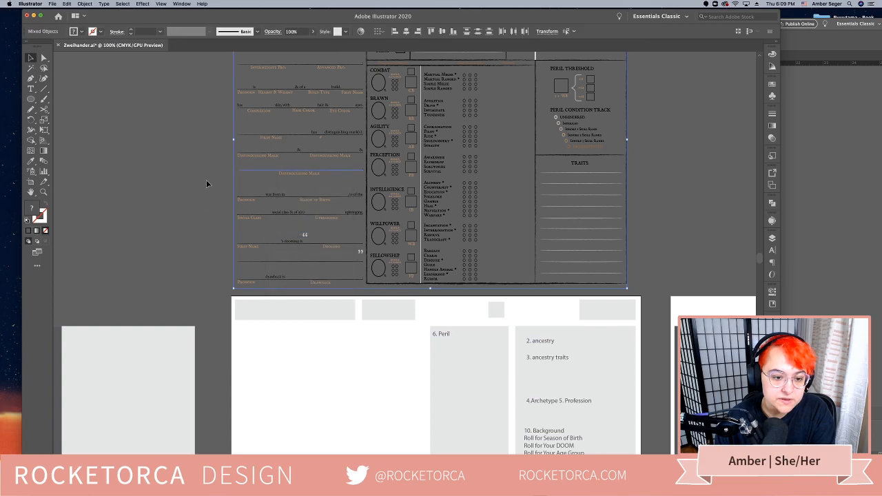
Undo the deletion of the sheet's lines, boxes and circles
{"action": "left_click", "coordinate": [237, 186]}
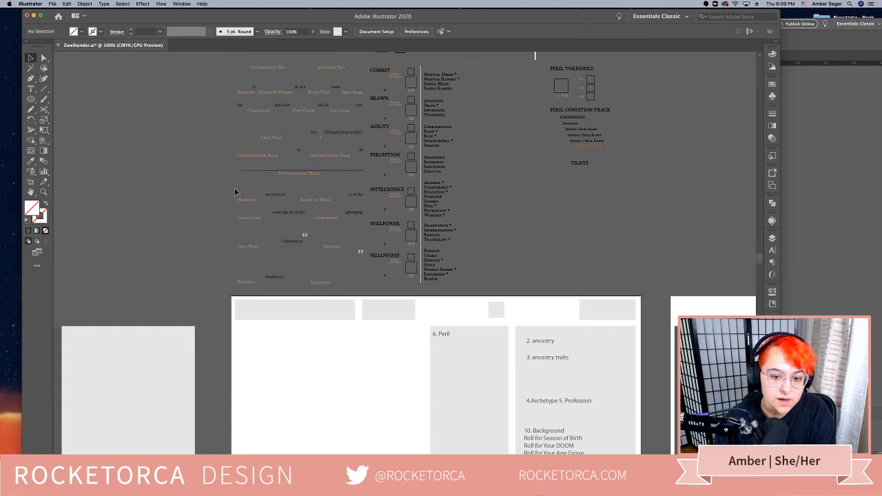
{"action": "key", "text": "super+z"}
{"action": "left_click", "coordinate": [240, 183]}
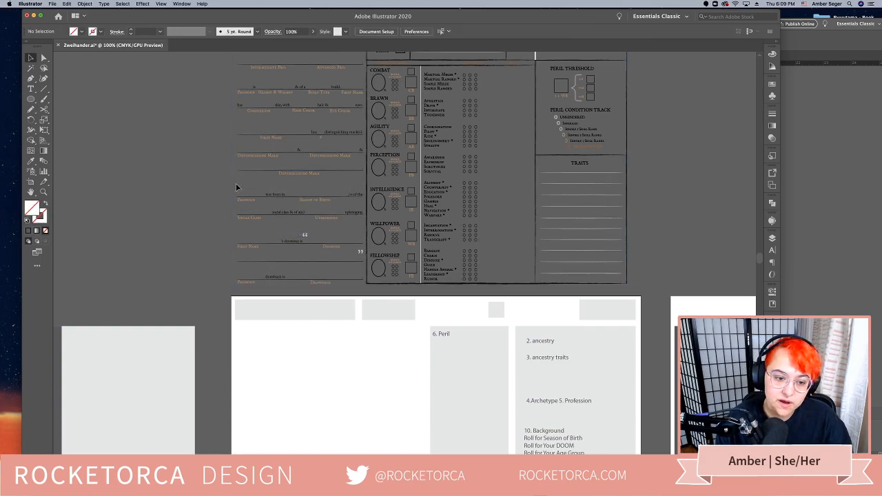
Release two further nested clipping masks along the outer edge of the Background sheet
{"action": "left_click", "coordinate": [234, 183]}
{"action": "right_click", "coordinate": [235, 181]}
{"action": "left_click", "coordinate": [265, 233]}
{"action": "left_click", "coordinate": [215, 200]}
{"action": "left_click", "coordinate": [230, 193]}
{"action": "right_click", "coordinate": [232, 195]}
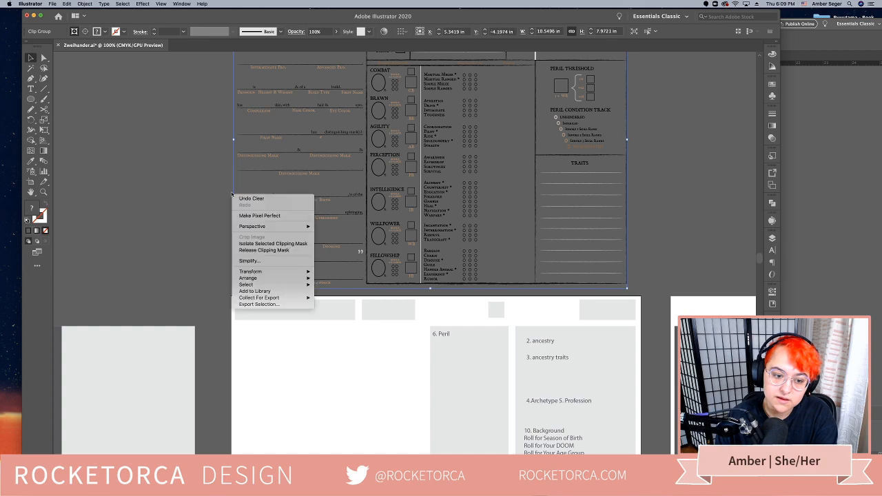
{"action": "left_click", "coordinate": [264, 250]}
Clear the leftover empty mask path and release the clipping mask of the clip group beneath it
{"action": "left_click", "coordinate": [220, 196]}
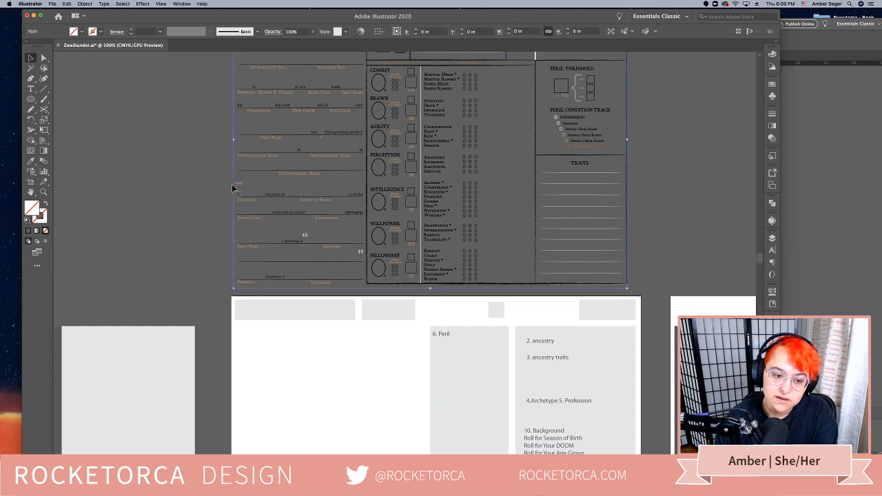
{"action": "left_click", "coordinate": [234, 187]}
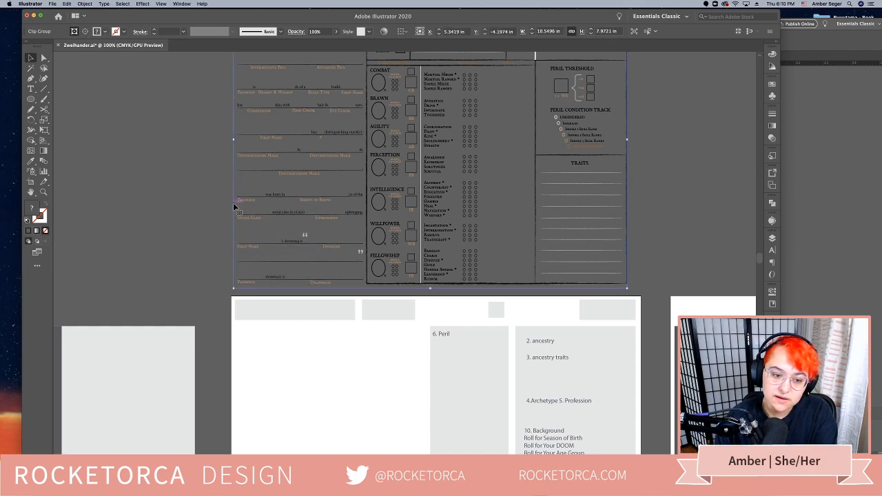
{"action": "right_click", "coordinate": [234, 206]}
{"action": "left_click", "coordinate": [266, 260]}
{"action": "left_click", "coordinate": [230, 178]}
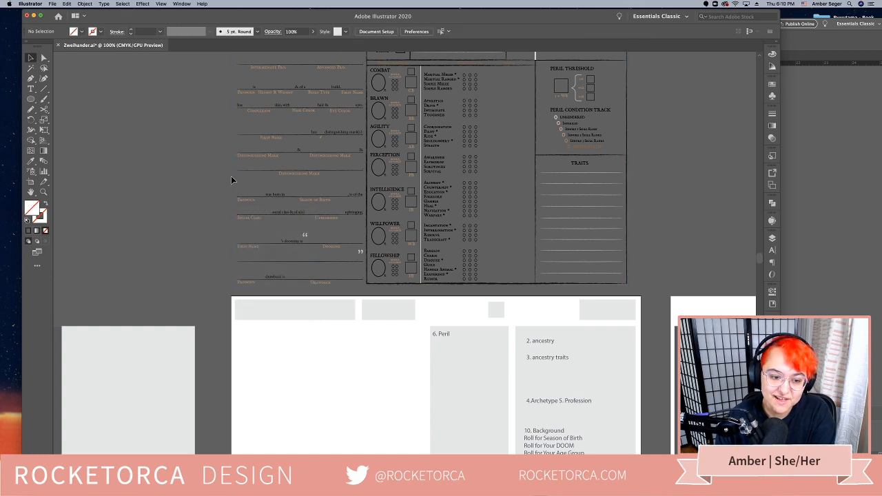
Pull the empty clip groups away from the Background sheet's artwork and delete them
{"action": "left_click", "coordinate": [242, 189]}
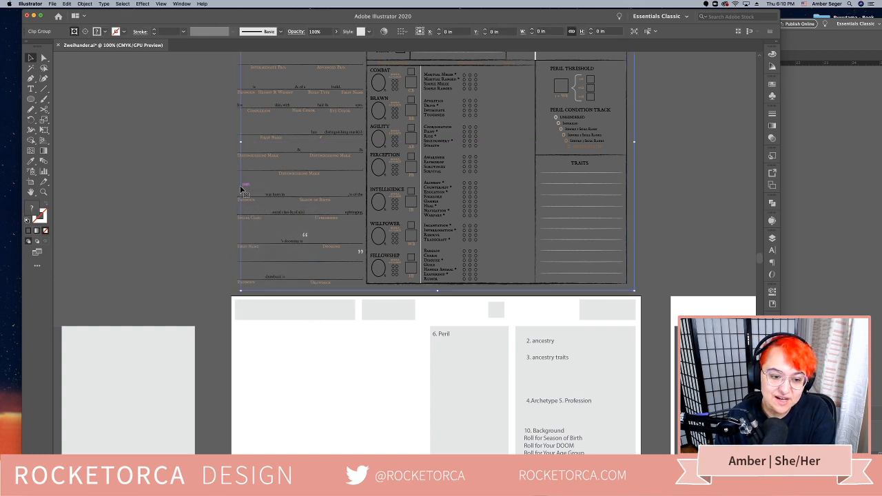
{"action": "scroll", "coordinate": [296, 310], "scroll_direction": "up", "scroll_amount": 3}
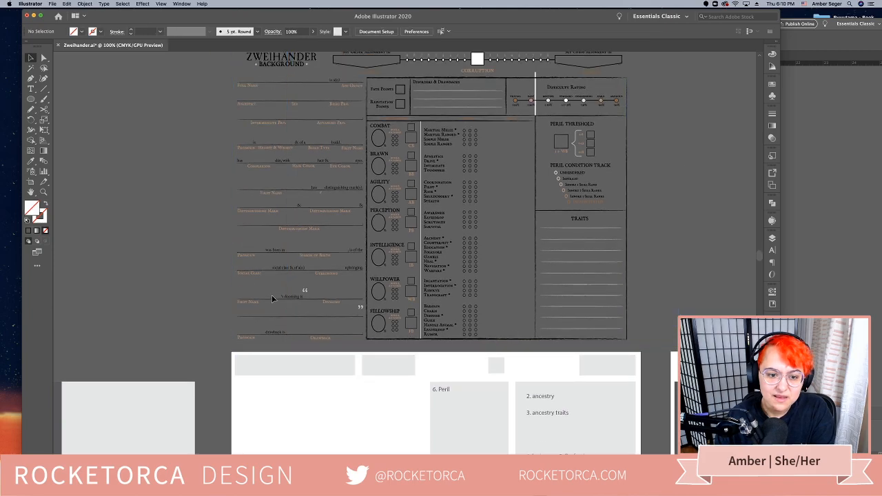
{"action": "scroll", "coordinate": [270, 295], "scroll_direction": "up", "scroll_amount": 2}
{"action": "left_click", "coordinate": [224, 206]}
{"action": "left_click", "coordinate": [252, 218]}
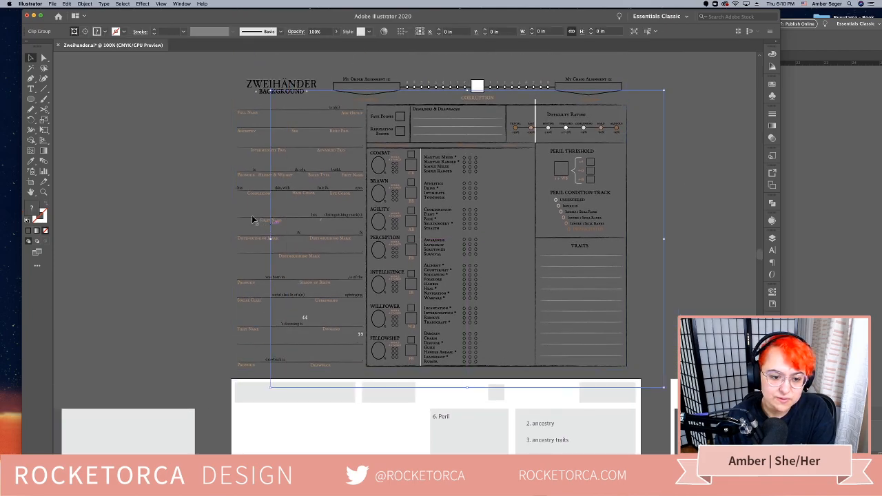
{"action": "left_click", "coordinate": [213, 203]}
Try to shift the sheet's line work to the left, and undo the move
{"action": "left_click_drag", "start_coordinate": [244, 220], "coordinate": [196, 220]}
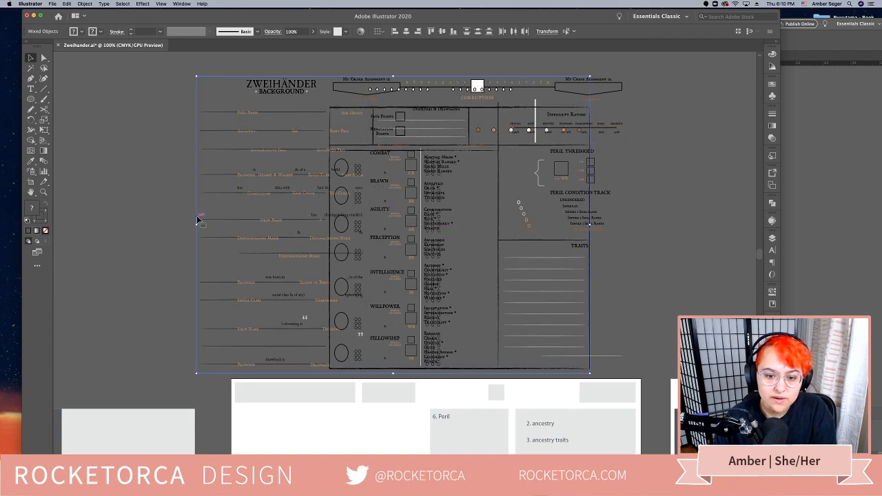
{"action": "key", "text": "ctrl+z"}
{"action": "right_click", "coordinate": [218, 204]}
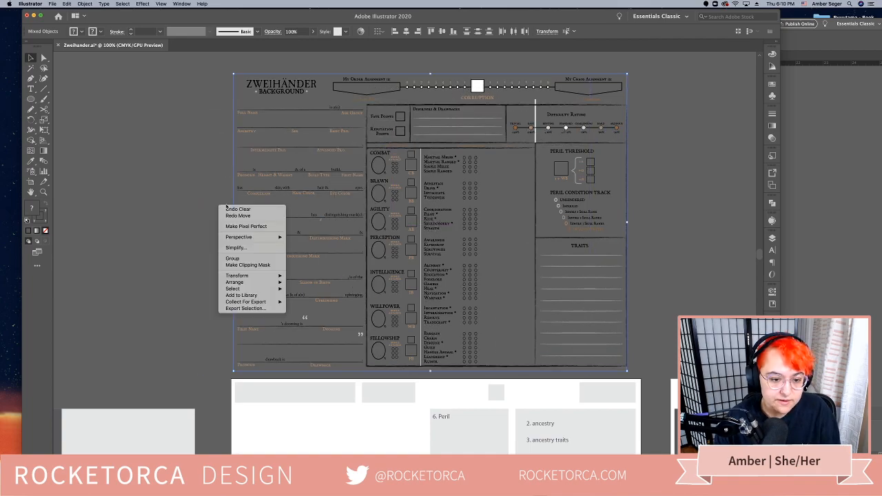
{"action": "left_click", "coordinate": [242, 265]}
Continue stripping the Background sheet by releasing each remaining nested clipping mask and clearing its empty frame
{"action": "right_click", "coordinate": [232, 208]}
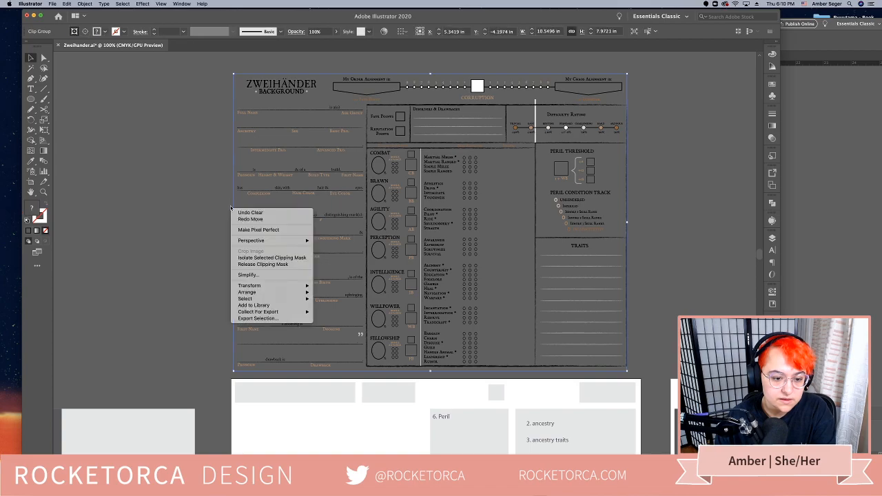
{"action": "left_click", "coordinate": [263, 264]}
{"action": "left_click", "coordinate": [231, 206]}
{"action": "left_click", "coordinate": [232, 205]}
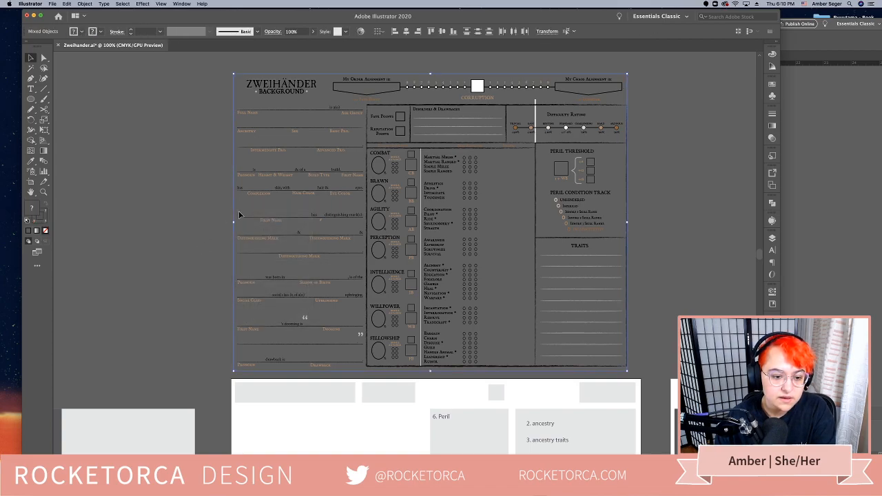
{"action": "right_click", "coordinate": [239, 215]}
{"action": "left_click", "coordinate": [263, 272]}
{"action": "left_click", "coordinate": [208, 205]}
{"action": "left_click", "coordinate": [234, 205]}
{"action": "right_click", "coordinate": [234, 204]}
{"action": "left_click", "coordinate": [267, 261]}
{"action": "left_click", "coordinate": [218, 211]}
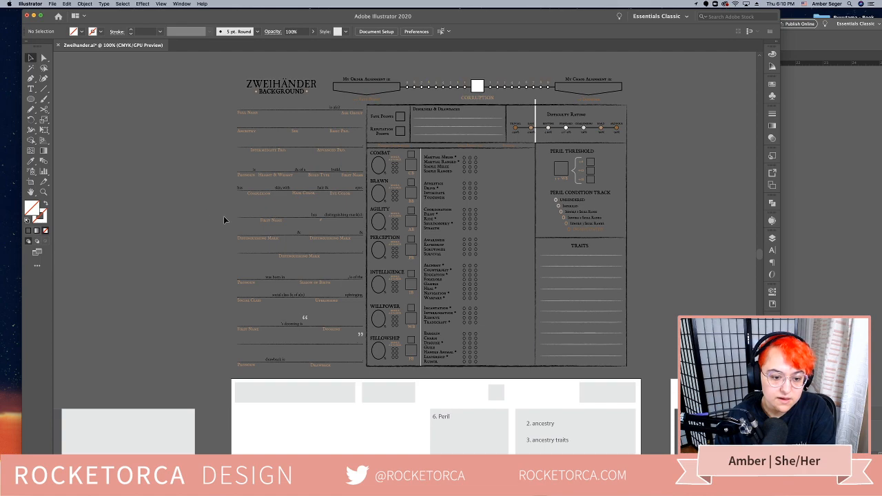
{"action": "left_click", "coordinate": [235, 207]}
{"action": "right_click", "coordinate": [235, 206]}
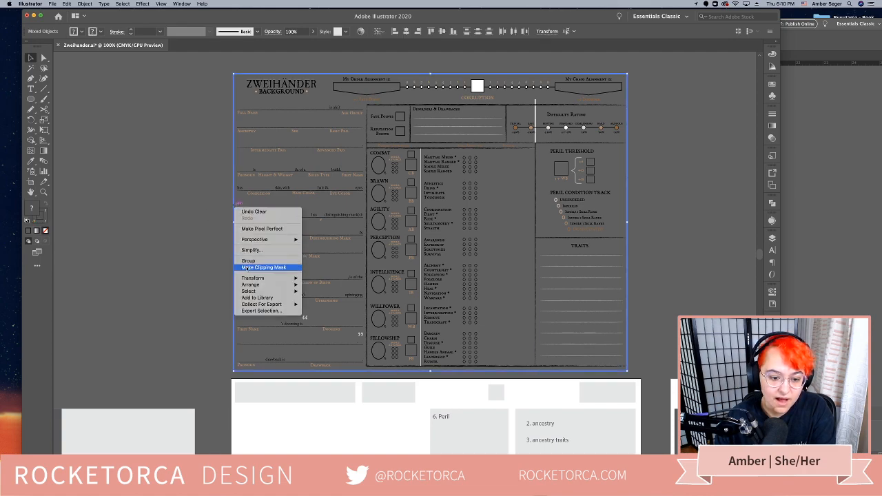
{"action": "left_click", "coordinate": [264, 267]}
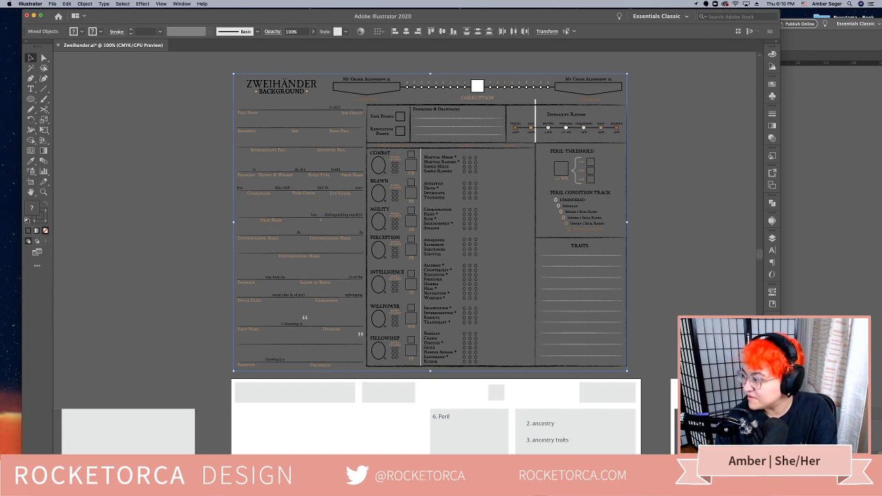
{"action": "left_click", "coordinate": [206, 157]}
{"action": "left_click", "coordinate": [204, 141]}
Release the full-size clip groups still framing the sheet and remove the empty frames left behind
{"action": "left_click", "coordinate": [233, 134]}
{"action": "right_click", "coordinate": [233, 134]}
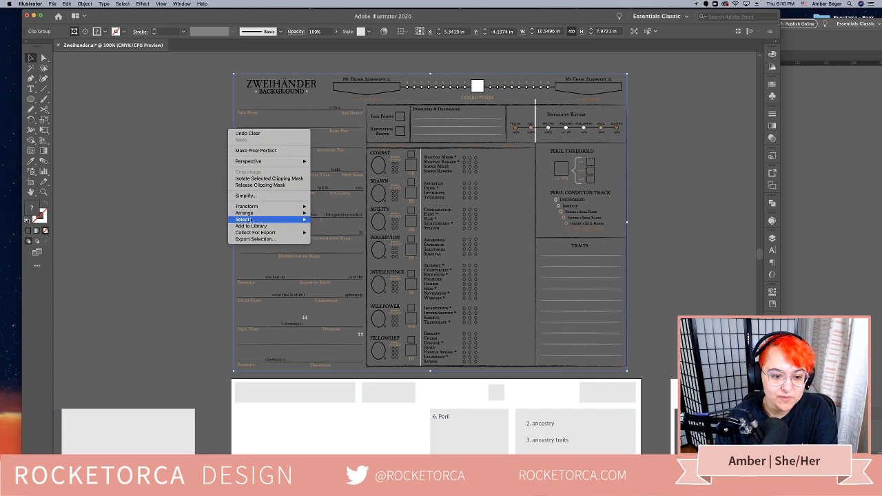
{"action": "left_click", "coordinate": [248, 185]}
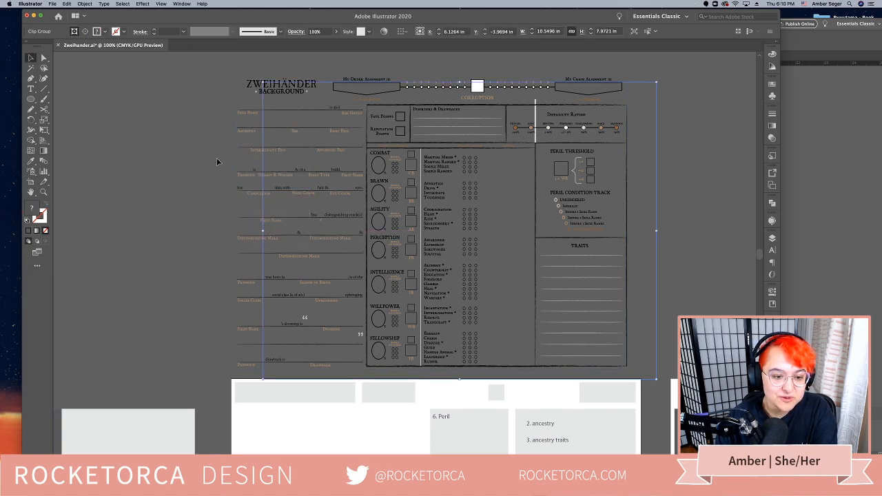
{"action": "left_click", "coordinate": [212, 157]}
{"action": "left_click", "coordinate": [235, 160]}
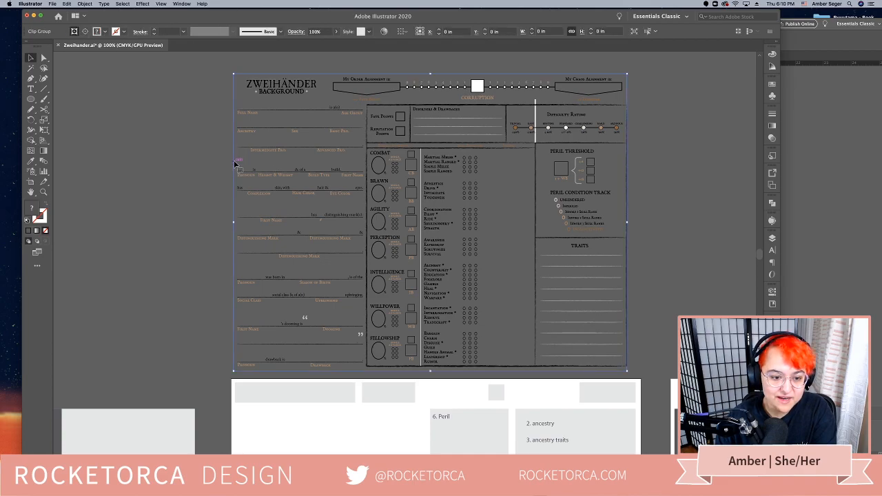
{"action": "right_click", "coordinate": [235, 159]}
{"action": "left_click", "coordinate": [249, 218]}
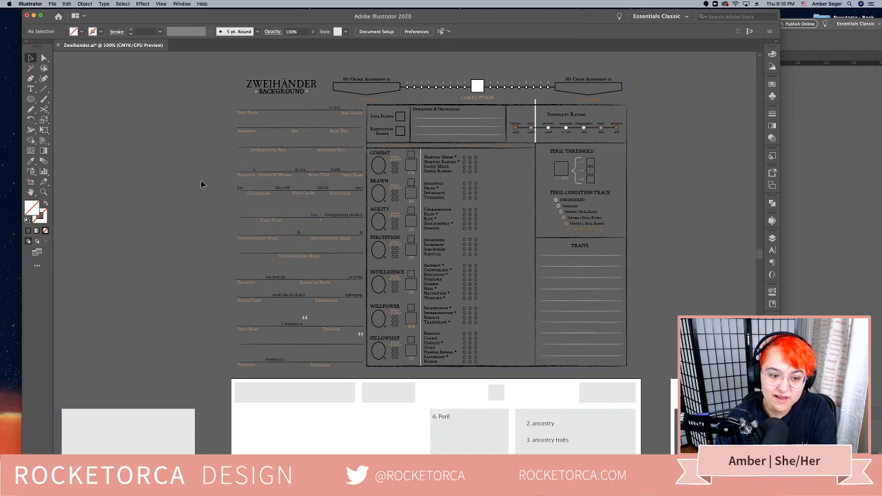
{"action": "left_click", "coordinate": [193, 191]}
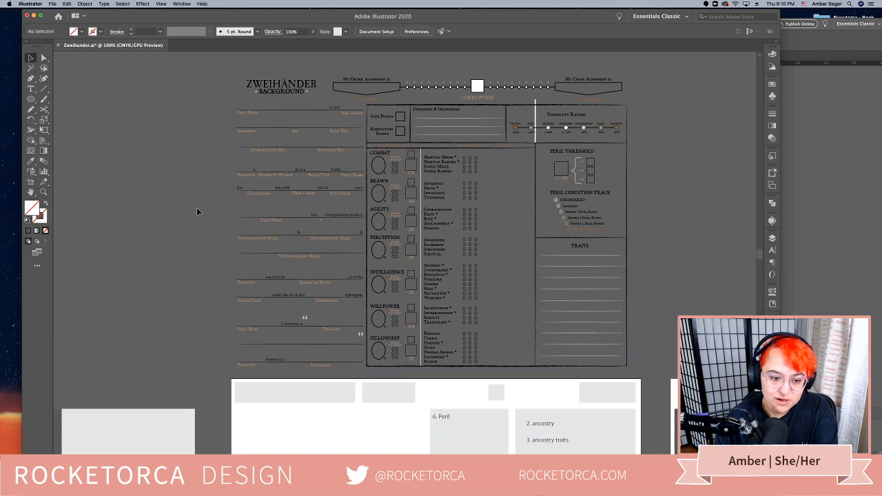
{"action": "left_click", "coordinate": [243, 210]}
{"action": "right_click", "coordinate": [234, 209]}
{"action": "left_click", "coordinate": [186, 232]}
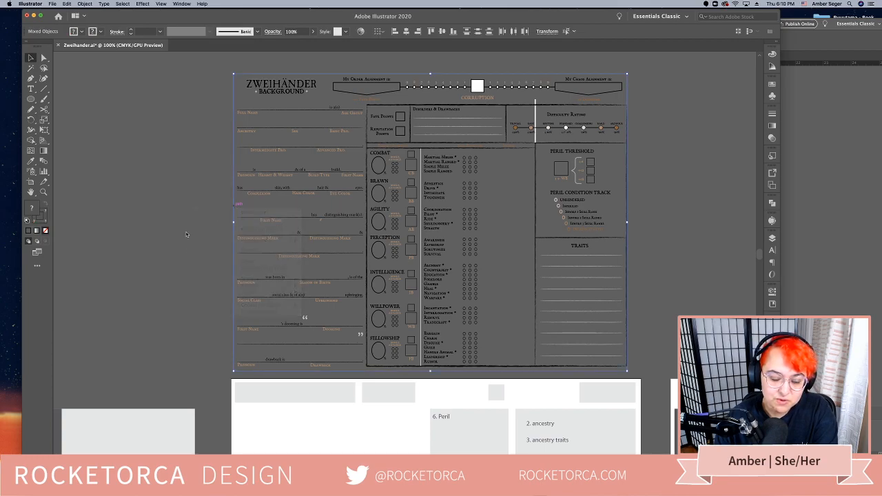
{"action": "left_click", "coordinate": [208, 198]}
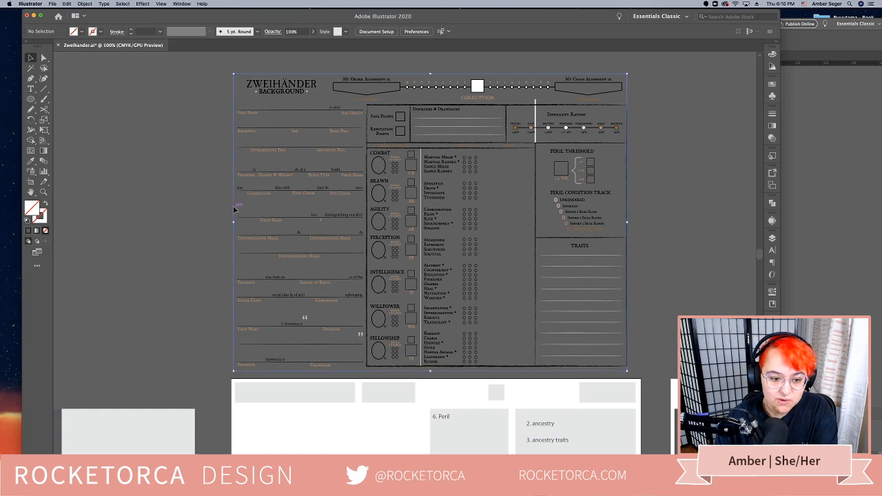
Release the next clipping mask on the Background sheet and delete its leftover frame
{"action": "right_click", "coordinate": [236, 193]}
{"action": "left_click", "coordinate": [269, 249]}
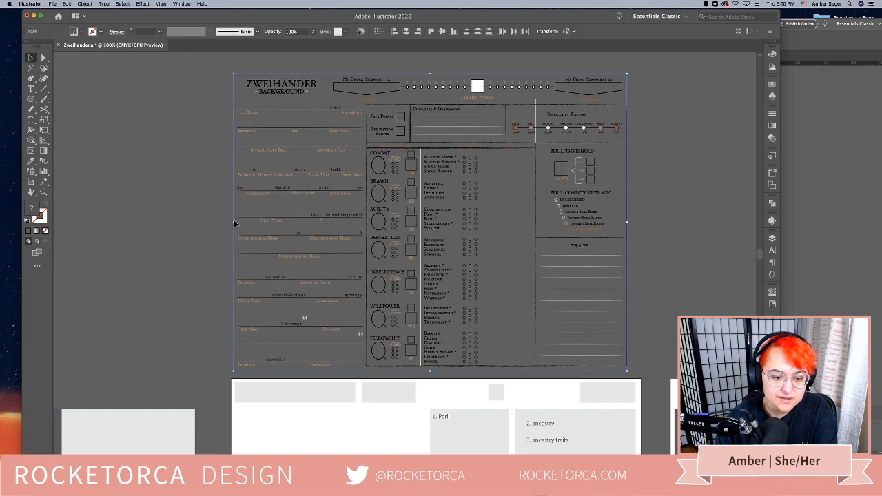
{"action": "right_click", "coordinate": [234, 210]}
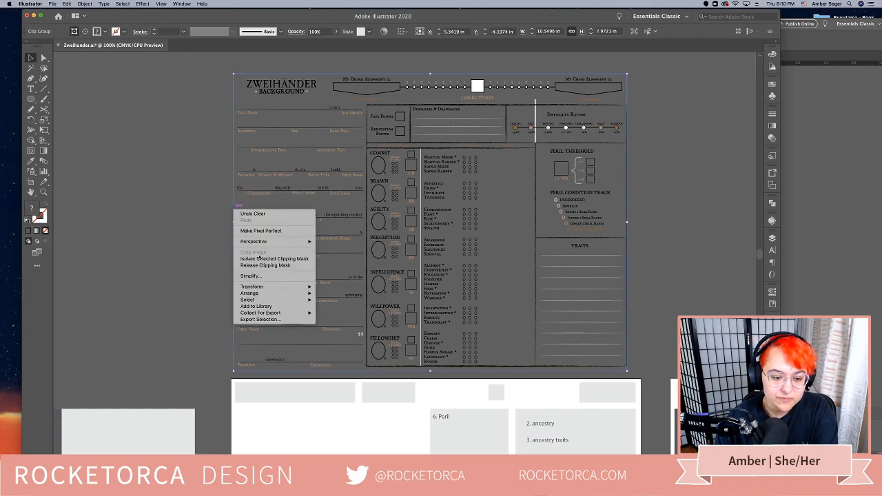
{"action": "left_click", "coordinate": [224, 217]}
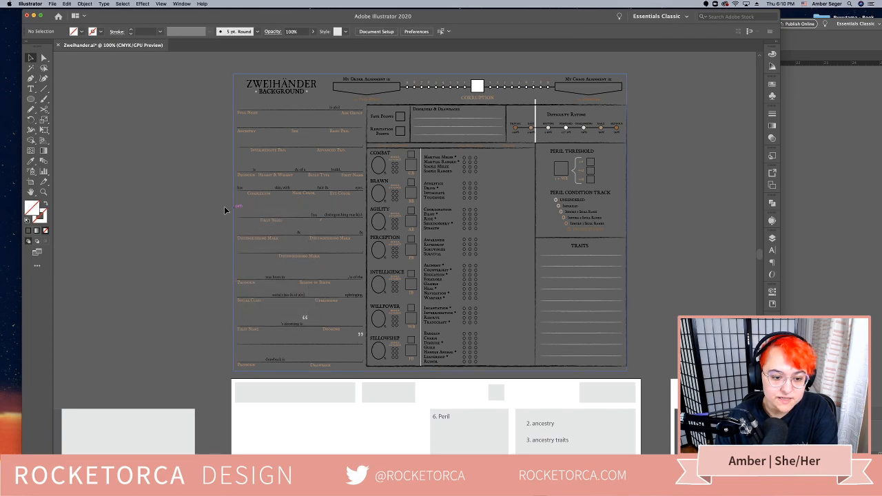
{"action": "left_click", "coordinate": [163, 204]}
{"action": "key", "text": "Delete"}
Keep releasing the full-size clipping masks nested on the Background sheet and delete the empty frame each one leaves
{"action": "left_click", "coordinate": [367, 239]}
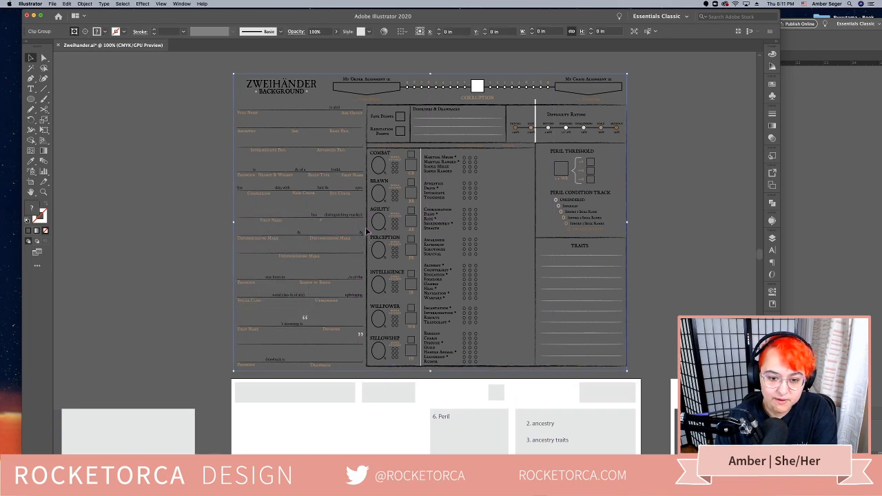
{"action": "left_click", "coordinate": [376, 218]}
{"action": "left_click", "coordinate": [337, 205]}
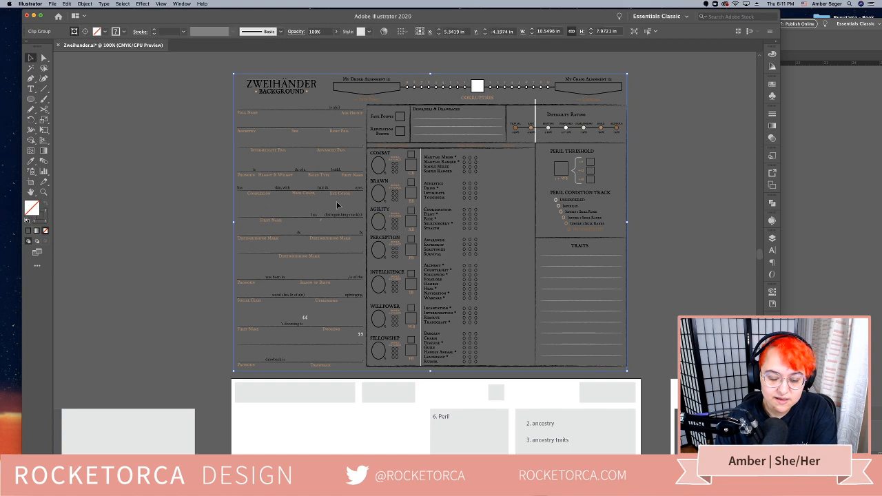
{"action": "right_click", "coordinate": [235, 200]}
{"action": "left_click", "coordinate": [216, 224]}
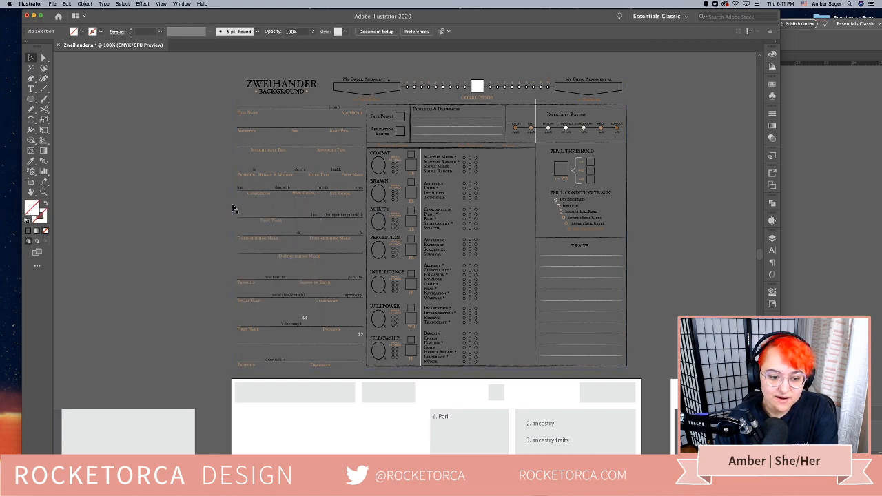
{"action": "left_click", "coordinate": [234, 206]}
{"action": "right_click", "coordinate": [234, 204]}
{"action": "left_click", "coordinate": [276, 258]}
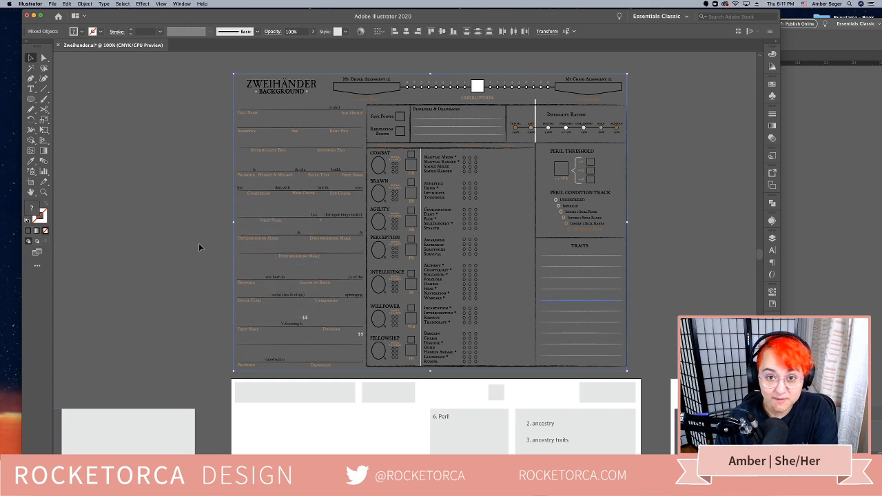
{"action": "left_click", "coordinate": [227, 224]}
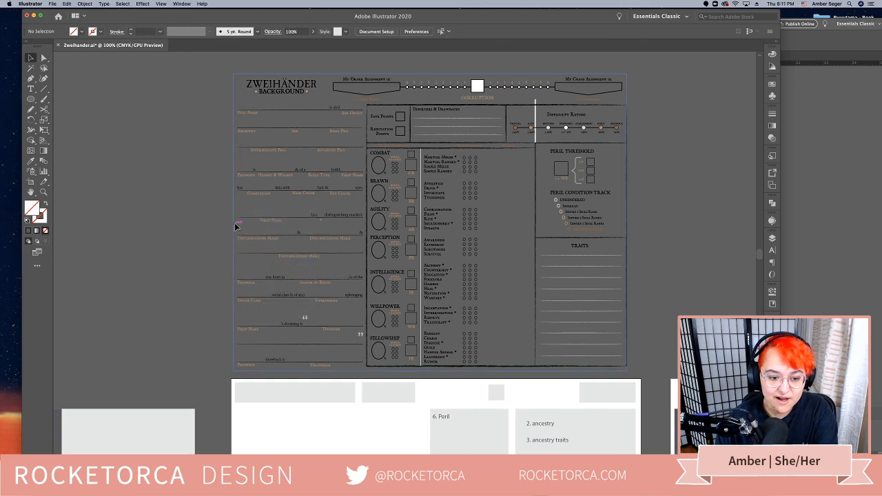
{"action": "left_click", "coordinate": [235, 222]}
{"action": "right_click", "coordinate": [234, 220]}
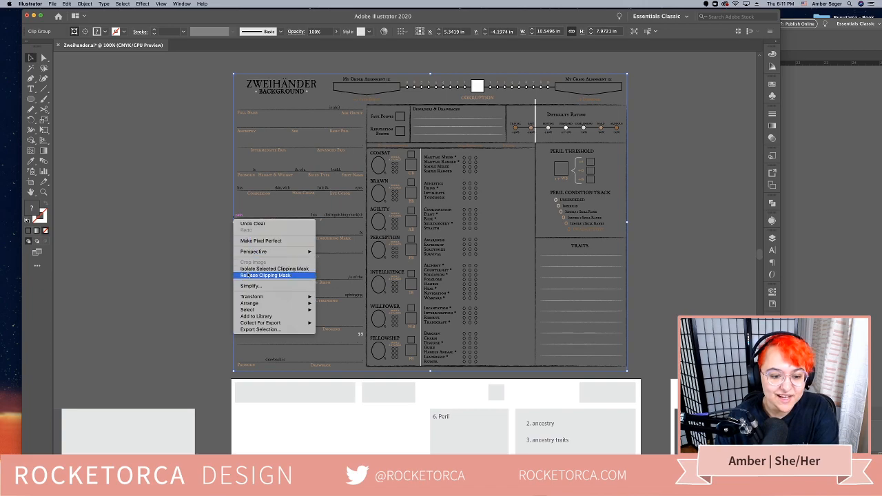
{"action": "left_click", "coordinate": [245, 276]}
{"action": "left_click", "coordinate": [231, 232]}
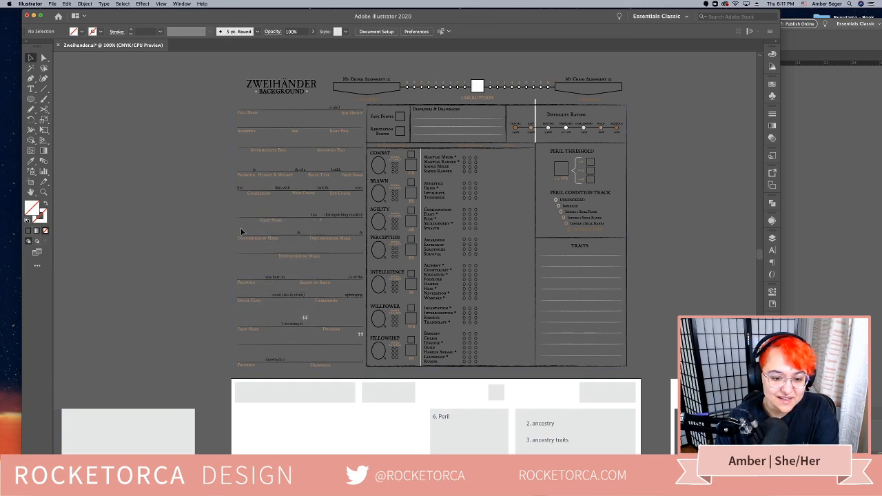
Copy the attribute blocks from Combat to Fellowship off the Background sheet and place them on the wireframe page below
{"action": "left_click", "coordinate": [373, 225]}
{"action": "left_click", "coordinate": [369, 153]}
{"action": "key", "text": "super+2"}
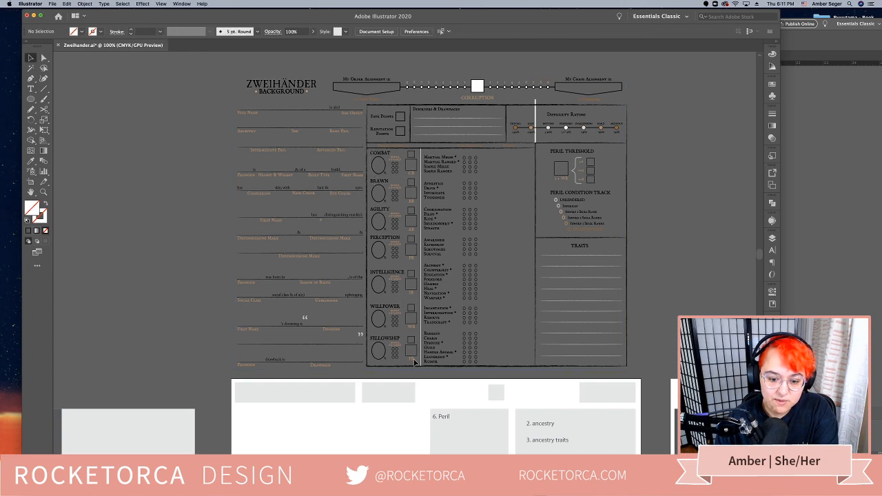
{"action": "key", "text": "super+alt+2"}
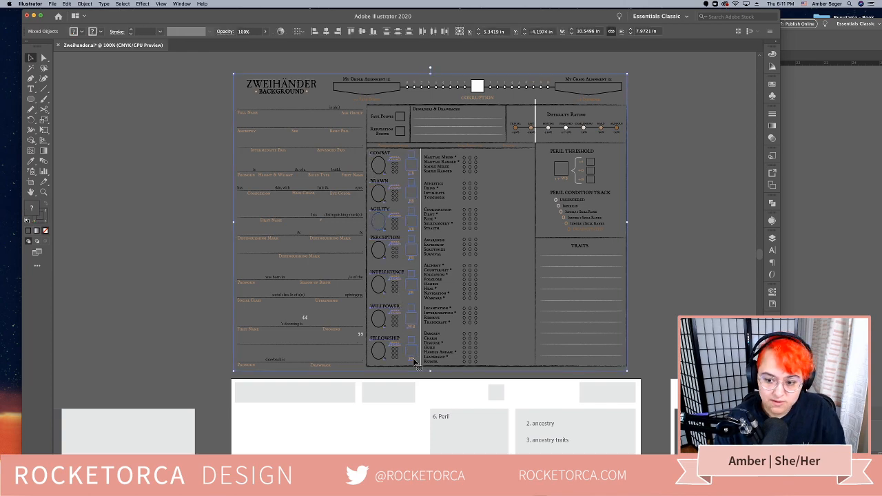
{"action": "left_click_drag", "start_coordinate": [343, 410], "coordinate": [377, 247]}
{"action": "left_click", "coordinate": [370, 365]}
{"action": "key", "text": "super+v"}
{"action": "left_click_drag", "start_coordinate": [371, 404], "coordinate": [403, 262]}
{"action": "left_click", "coordinate": [217, 322]}
Release the clipping mask around the pasted attribute blocks and delete its empty frame
{"action": "left_click", "coordinate": [209, 383]}
{"action": "left_click", "coordinate": [222, 382]}
{"action": "right_click", "coordinate": [226, 383]}
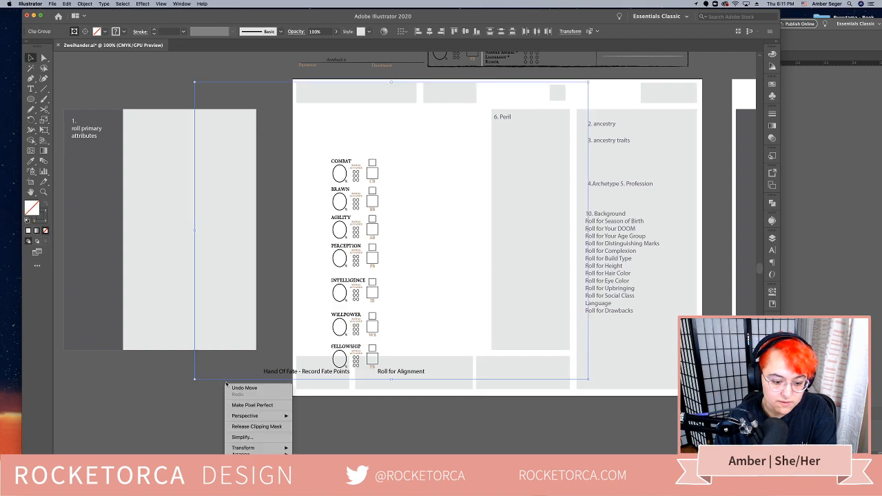
{"action": "left_click", "coordinate": [256, 427]}
{"action": "left_click", "coordinate": [205, 410]}
{"action": "left_click", "coordinate": [236, 381]}
{"action": "key", "text": "Delete"}
Move the Hand Of Fate and Roll for Alignment placeholders with their labels down, clear of the Fellowship block
{"action": "left_click_drag", "start_coordinate": [314, 135], "coordinate": [385, 363]}
{"action": "left_click", "coordinate": [377, 362], "text": "shift"}
{"action": "left_click", "coordinate": [315, 364], "text": "shift"}
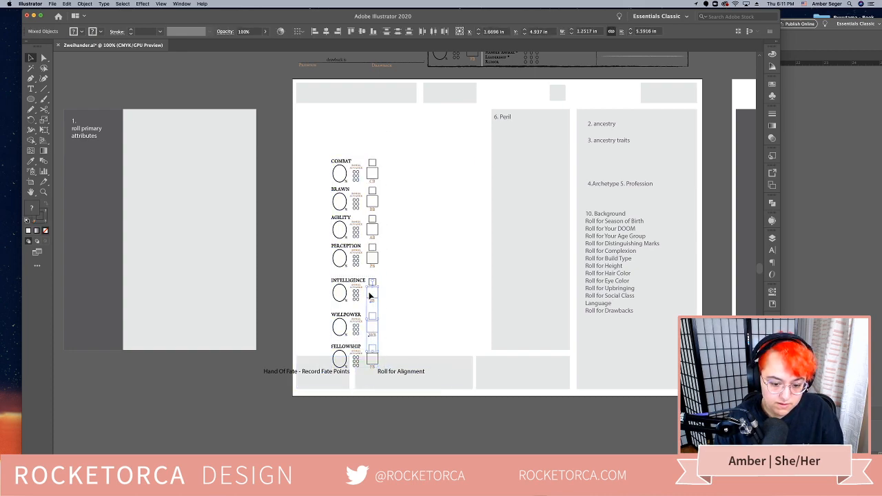
{"action": "left_click", "coordinate": [420, 407]}
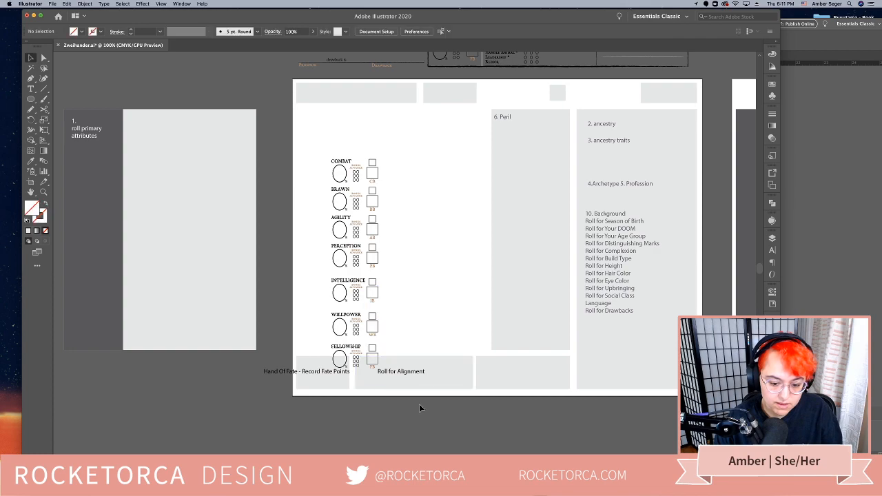
{"action": "left_click", "coordinate": [317, 377]}
{"action": "left_click_drag", "start_coordinate": [414, 375], "coordinate": [414, 389]}
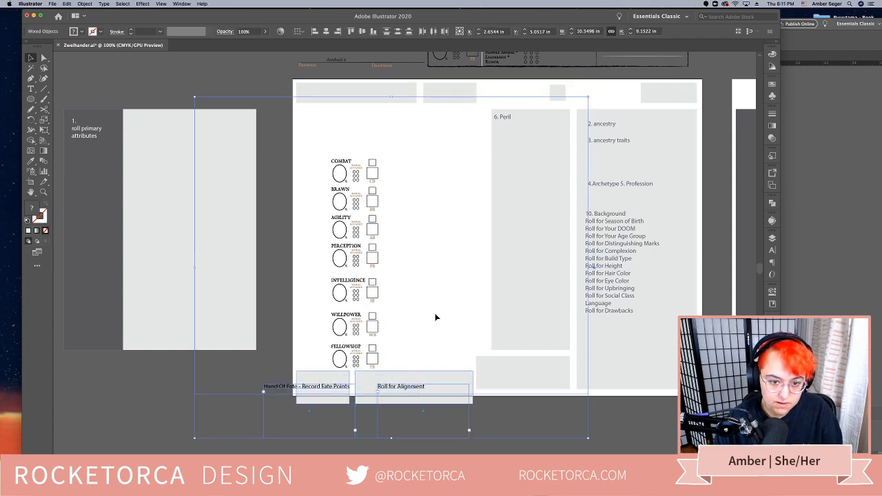
{"action": "left_click", "coordinate": [435, 314]}
Delete the leftover clipping frame, and group the seven attribute blocks and move them up against the page's left margin
{"action": "left_click_drag", "start_coordinate": [195, 364], "coordinate": [164, 381]}
{"action": "key", "text": "Delete"}
{"action": "left_click_drag", "start_coordinate": [318, 143], "coordinate": [400, 366]}
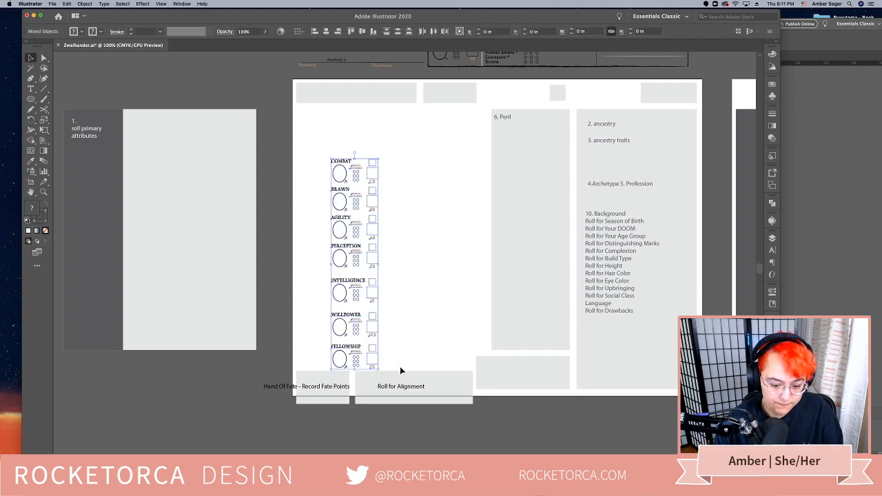
{"action": "scroll", "coordinate": [382, 278], "scroll_direction": "up", "scroll_amount": 2}
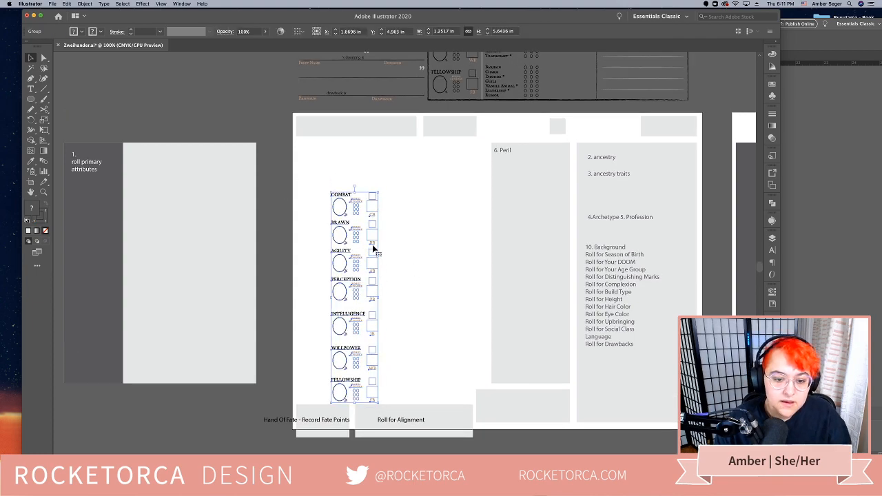
{"action": "left_click_drag", "start_coordinate": [346, 220], "coordinate": [317, 195]}
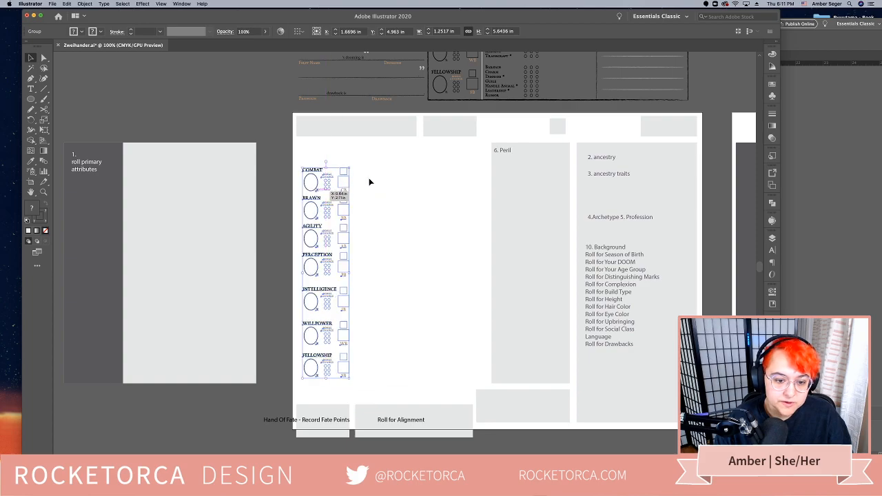
{"action": "left_click", "coordinate": [432, 153]}
Copy the vertical rough rule beside the sheet's attributes and place it along the left side of the new attribute column
{"action": "scroll", "coordinate": [414, 305], "scroll_direction": "up", "scroll_amount": 5}
{"action": "left_click", "coordinate": [415, 201]}
{"action": "double_click", "coordinate": [413, 199]}
{"action": "left_click", "coordinate": [412, 196]}
{"action": "key", "text": "super+c"}
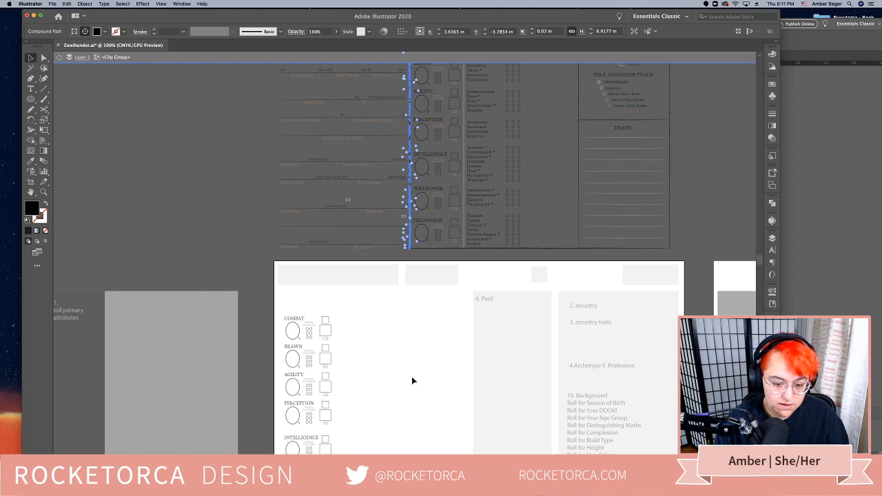
{"action": "double_click", "coordinate": [412, 377]}
{"action": "scroll", "coordinate": [405, 370], "scroll_direction": "down", "scroll_amount": 3}
{"action": "key", "text": "super+v"}
{"action": "left_click", "coordinate": [428, 261]}
{"action": "left_click_drag", "start_coordinate": [404, 261], "coordinate": [275, 337]}
{"action": "left_click", "coordinate": [397, 295]}
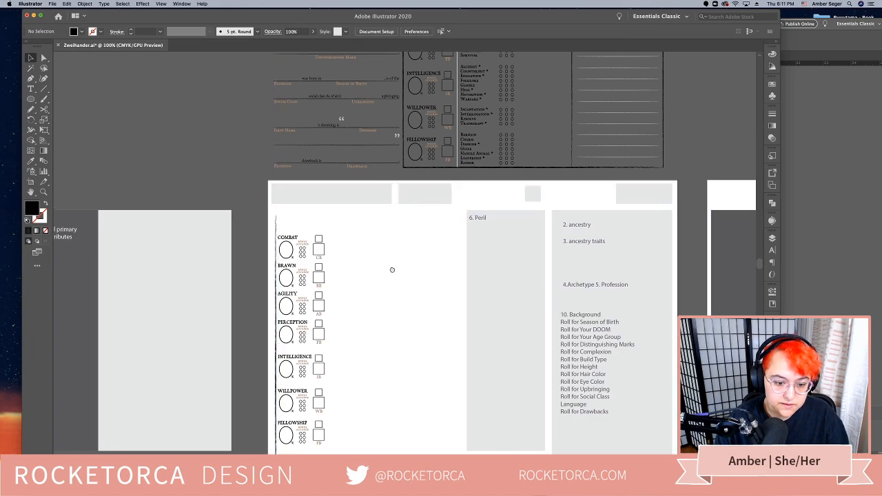
Copy the long horizontal rule from above Fate Points on the sheet and place it above the new attribute column
{"action": "scroll", "coordinate": [395, 262], "scroll_direction": "up", "scroll_amount": 5}
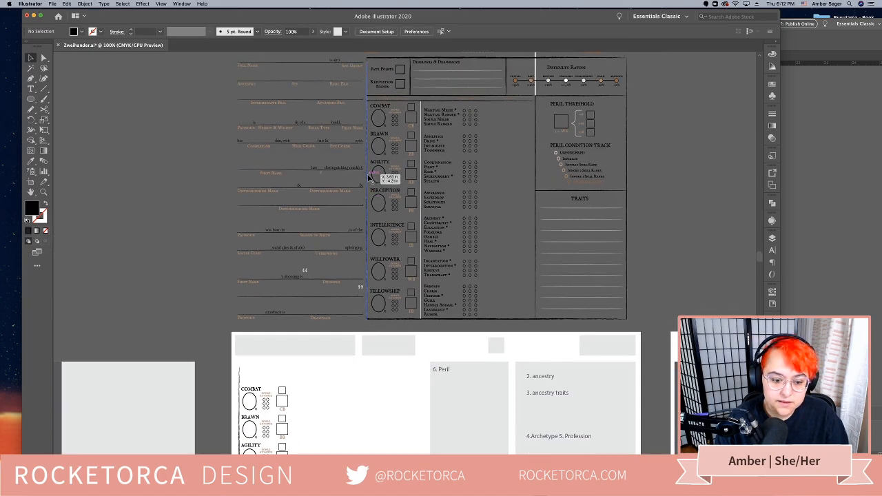
{"action": "scroll", "coordinate": [379, 147], "scroll_direction": "up", "scroll_amount": 3}
{"action": "double_click", "coordinate": [381, 138]}
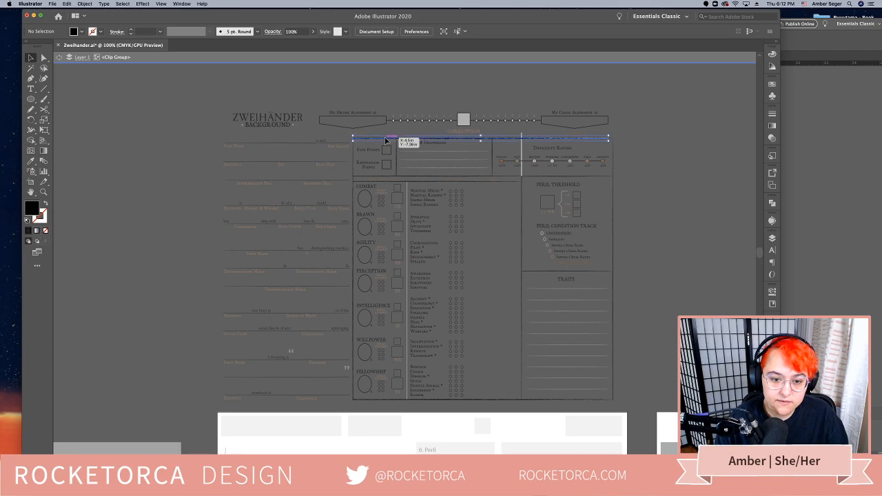
{"action": "left_click", "coordinate": [382, 138]}
{"action": "left_click_drag", "start_coordinate": [346, 376], "coordinate": [376, 200]}
{"action": "double_click", "coordinate": [386, 316]}
{"action": "key", "text": "super+v"}
{"action": "left_click", "coordinate": [359, 278]}
{"action": "left_click_drag", "start_coordinate": [348, 271], "coordinate": [324, 272]}
{"action": "left_click", "coordinate": [411, 304]}
{"action": "left_click_drag", "start_coordinate": [403, 306], "coordinate": [319, 367]}
{"action": "left_click_drag", "start_coordinate": [344, 269], "coordinate": [343, 249]}
Move the Peril placeholder and its label to the right, over the ancestry column
{"action": "left_click", "coordinate": [401, 274]}
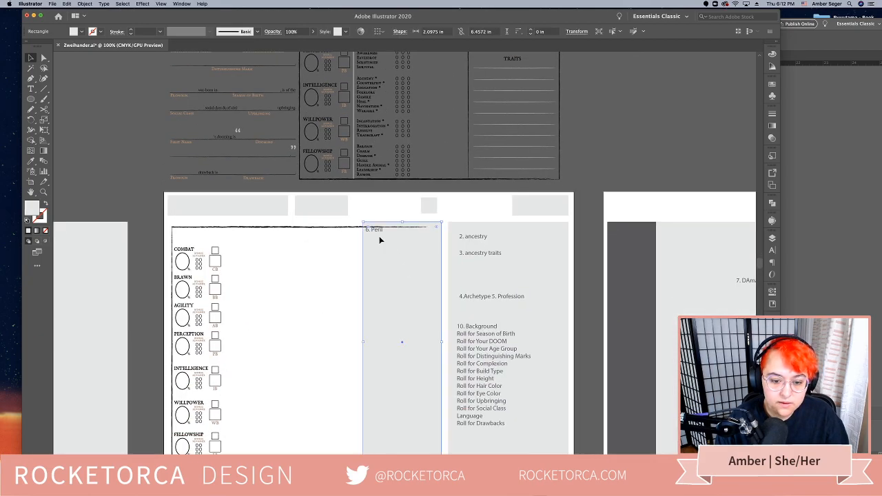
{"action": "left_click", "coordinate": [379, 235], "text": "shift"}
{"action": "left_click_drag", "start_coordinate": [386, 280], "coordinate": [490, 282]}
Replace the long horizontal rule above the new attribute column with a copy of the sheet's shorter rule above Combat
{"action": "scroll", "coordinate": [491, 282], "scroll_direction": "up", "scroll_amount": 5}
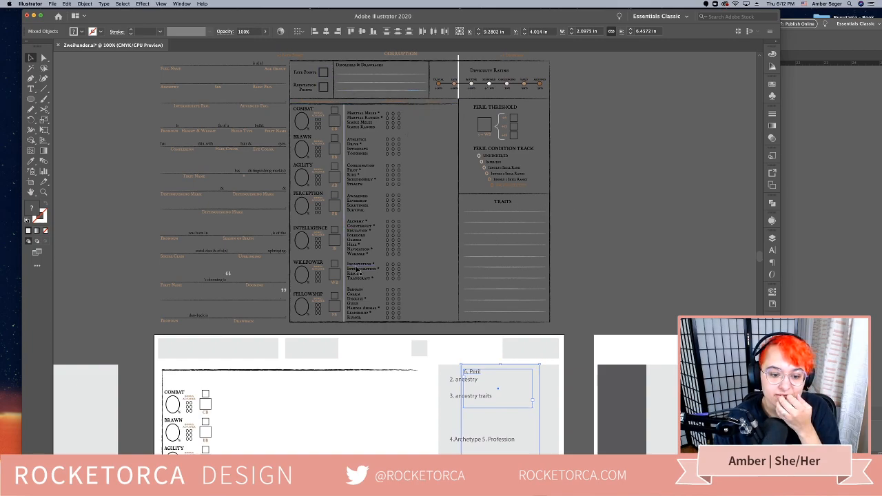
{"action": "double_click", "coordinate": [364, 108]}
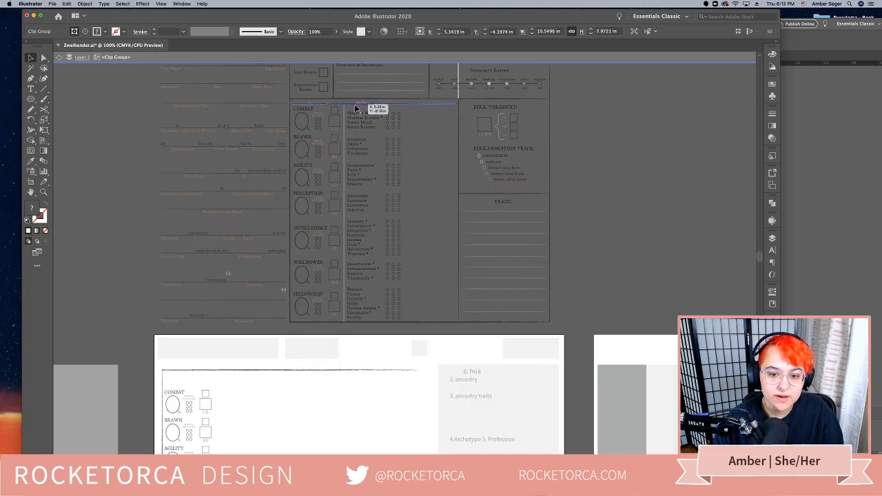
{"action": "left_click", "coordinate": [337, 410]}
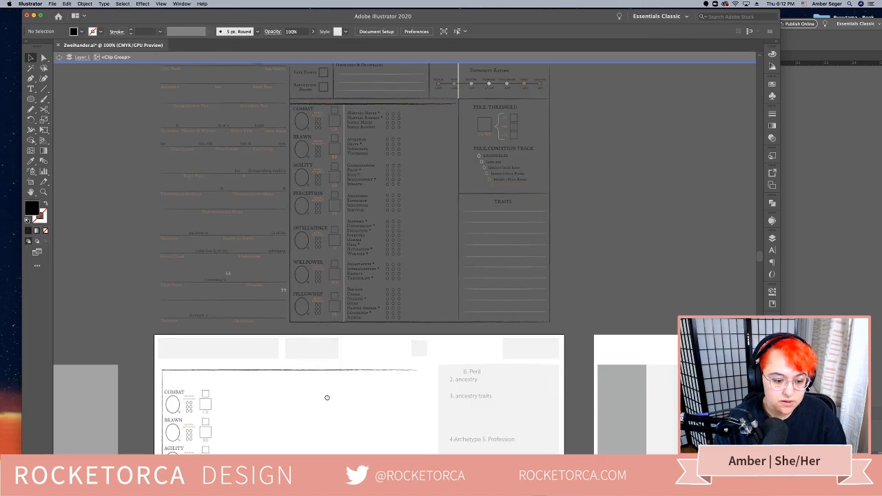
{"action": "scroll", "coordinate": [327, 395], "scroll_direction": "down", "scroll_amount": 3}
{"action": "double_click", "coordinate": [365, 309]}
{"action": "left_click", "coordinate": [369, 292]}
{"action": "key", "text": "super+x"}
{"action": "key", "text": "super+v"}
{"action": "left_click", "coordinate": [313, 330]}
{"action": "left_click_drag", "start_coordinate": [349, 269], "coordinate": [216, 307]}
{"action": "left_click_drag", "start_coordinate": [313, 335], "coordinate": [360, 275]}
{"action": "left_click", "coordinate": [357, 277]}
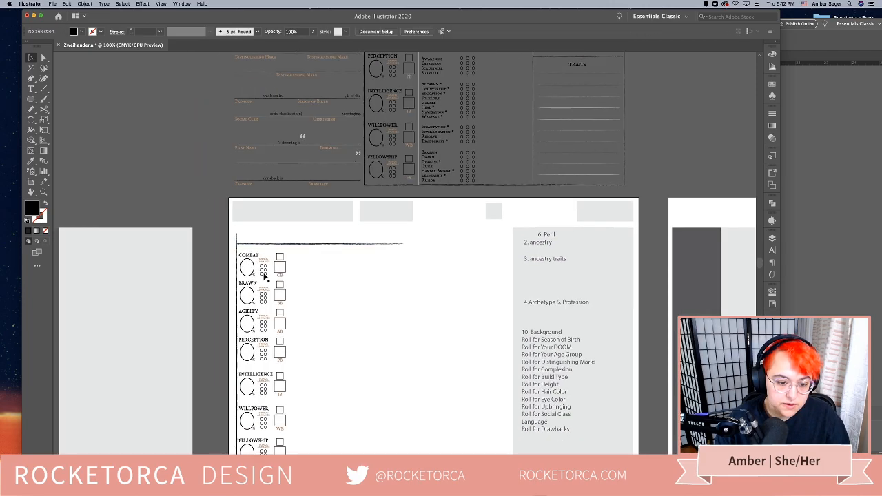
{"action": "left_click", "coordinate": [242, 261]}
{"action": "left_click", "coordinate": [427, 273]}
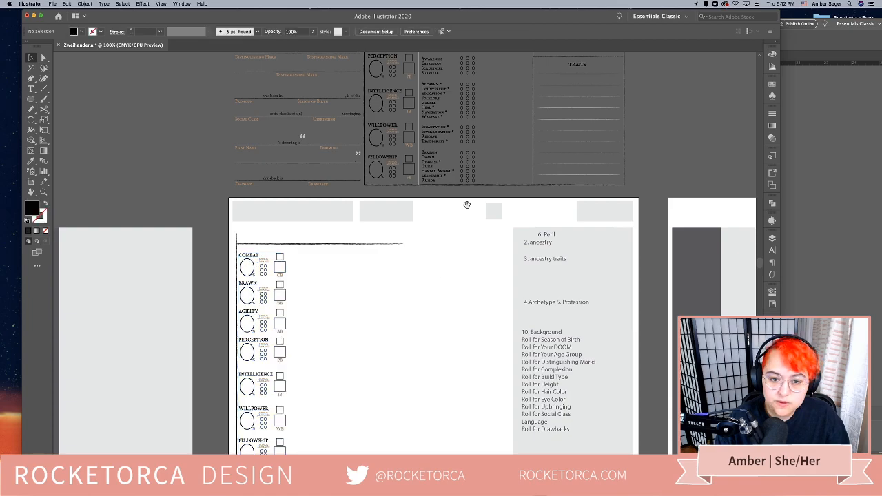
Check which font the BACKGROUND heading on the original sheet uses
{"action": "left_click_drag", "start_coordinate": [466, 206], "coordinate": [472, 347]}
{"action": "key", "text": "t"}
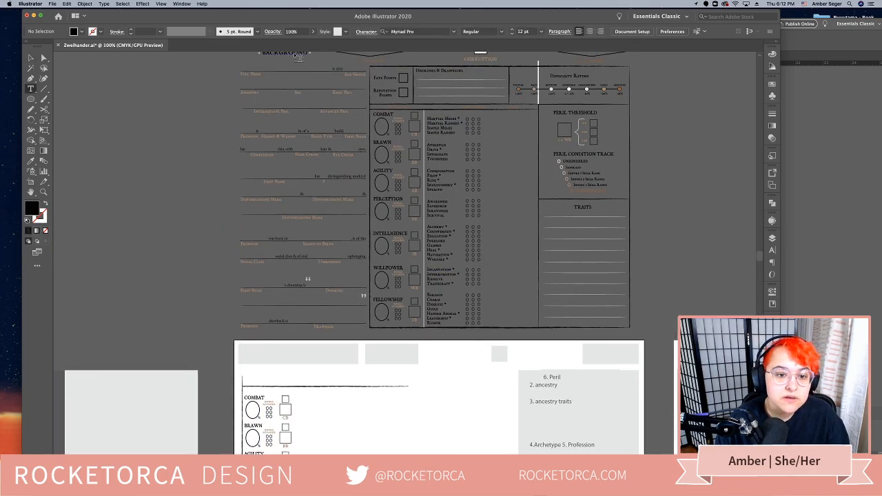
{"action": "left_click", "coordinate": [295, 54]}
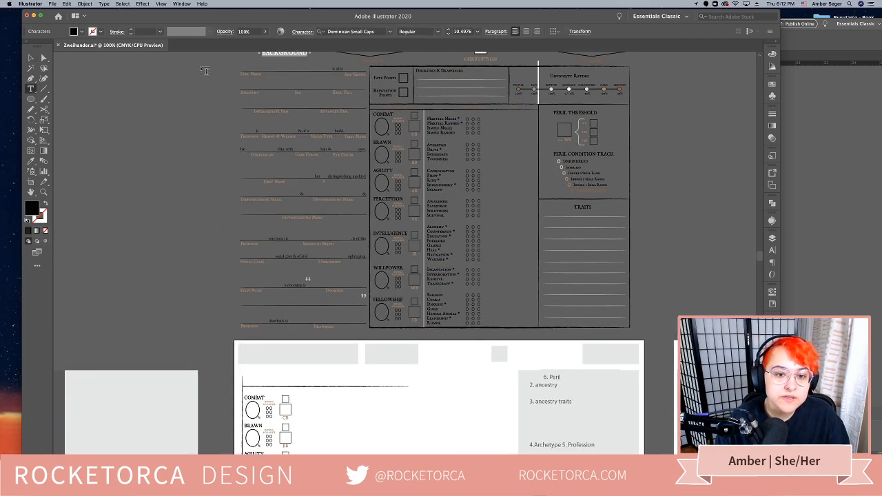
{"action": "key", "text": "Escape"}
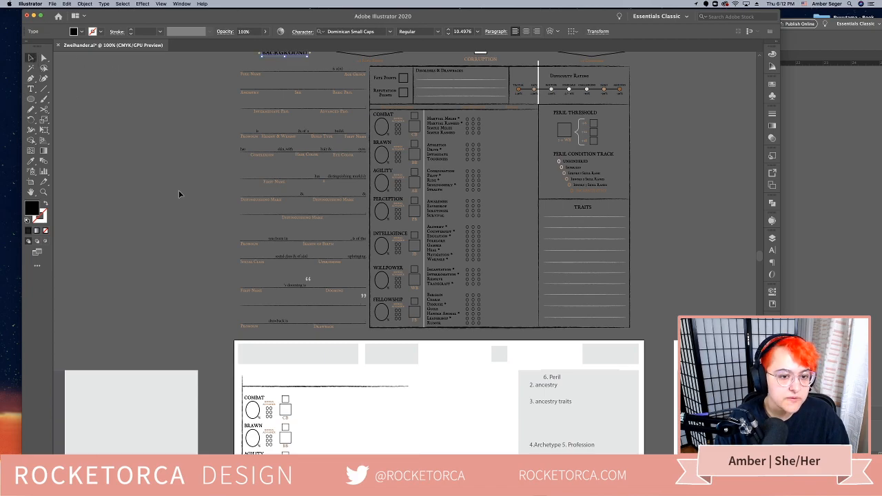
{"action": "left_click", "coordinate": [179, 312]}
{"action": "scroll", "coordinate": [292, 310], "scroll_direction": "down", "scroll_amount": 5}
{"action": "key", "text": "t"}
{"action": "left_click_drag", "start_coordinate": [335, 313], "coordinate": [466, 403]}
{"action": "key", "text": "cmd+v"}
{"action": "key", "text": "cmd+a"}
{"action": "left_click", "coordinate": [30, 58]}
{"action": "key", "text": "Delete"}
Draw a placeholder text frame in the page's blank middle area and try the Dominican Small Caps font on it
{"action": "key", "text": "t"}
{"action": "left_click_drag", "start_coordinate": [333, 317], "coordinate": [417, 400]}
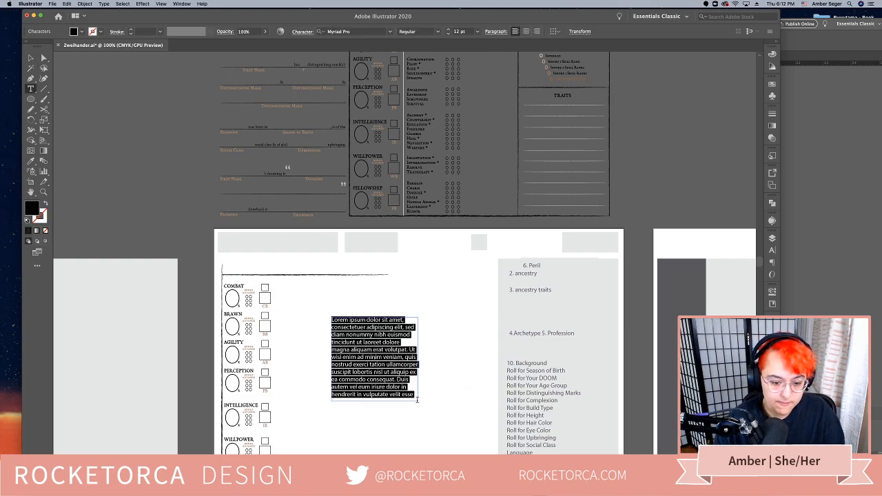
{"action": "left_click", "coordinate": [370, 31]}
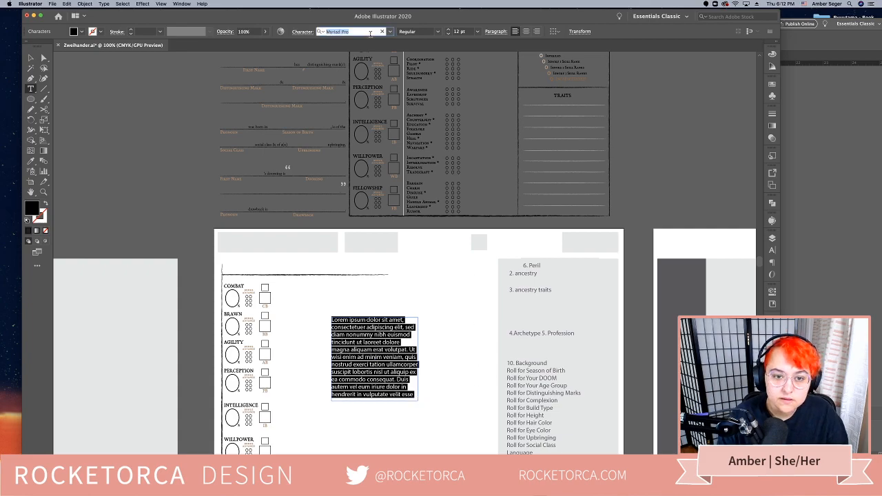
{"action": "type", "text": "Dom"}
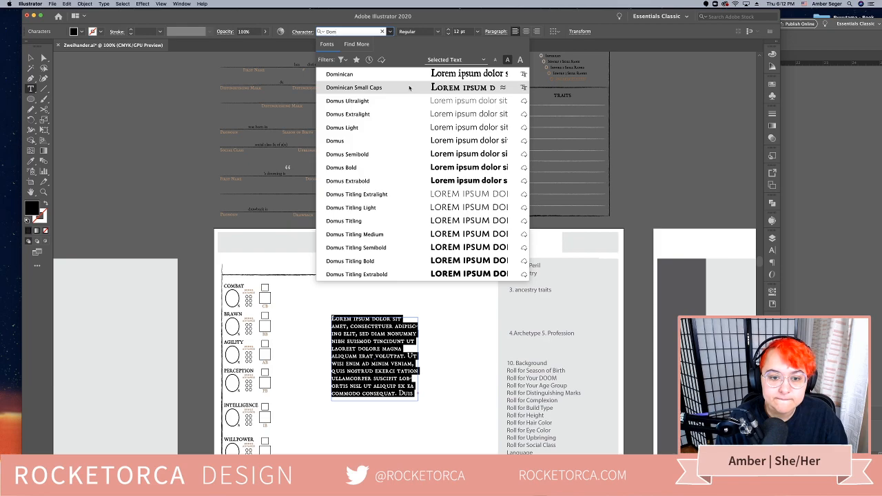
{"action": "left_click", "coordinate": [247, 96]}
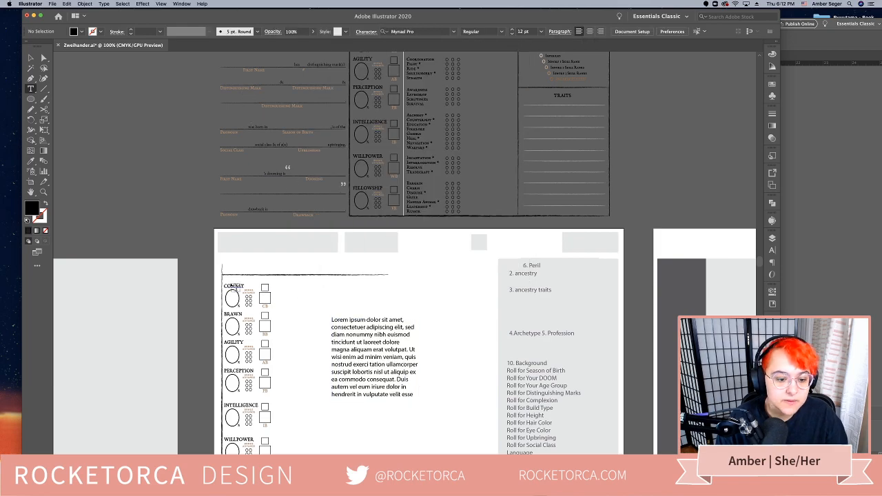
{"action": "left_click", "coordinate": [234, 291]}
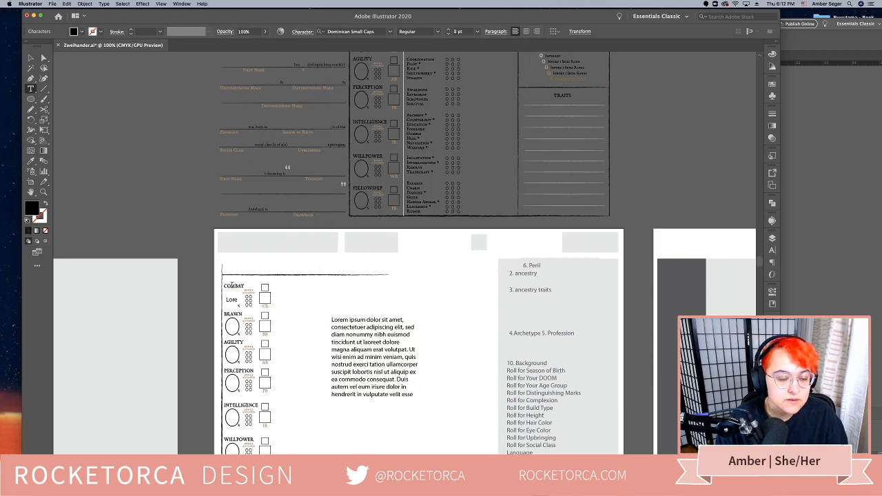
{"action": "key", "text": "super+a"}
{"action": "key", "text": "super+z"}
Replace the placeholder text with a "Primary Attributes" heading in Dominican Small Caps, then shrink its frame and bring it up to the horizontal rule
{"action": "left_click", "coordinate": [398, 335]}
{"action": "key", "text": "super+a"}
{"action": "left_click", "coordinate": [361, 30]}
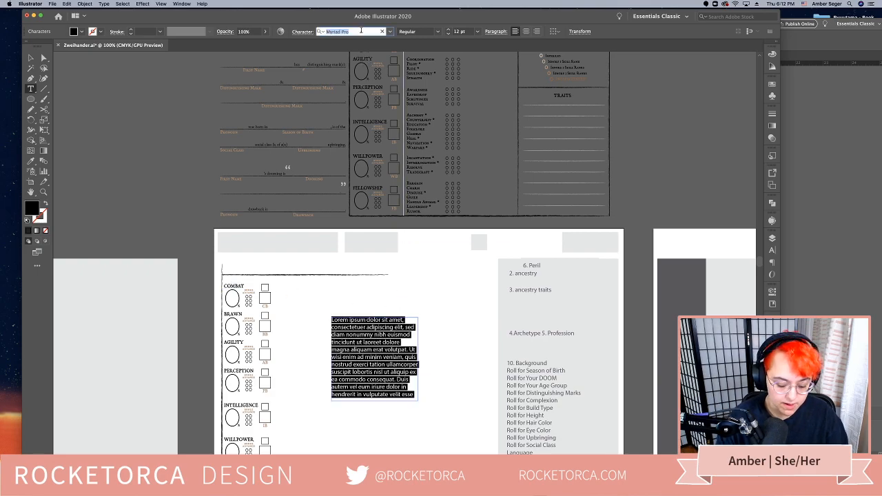
{"action": "type", "text": "dom"}
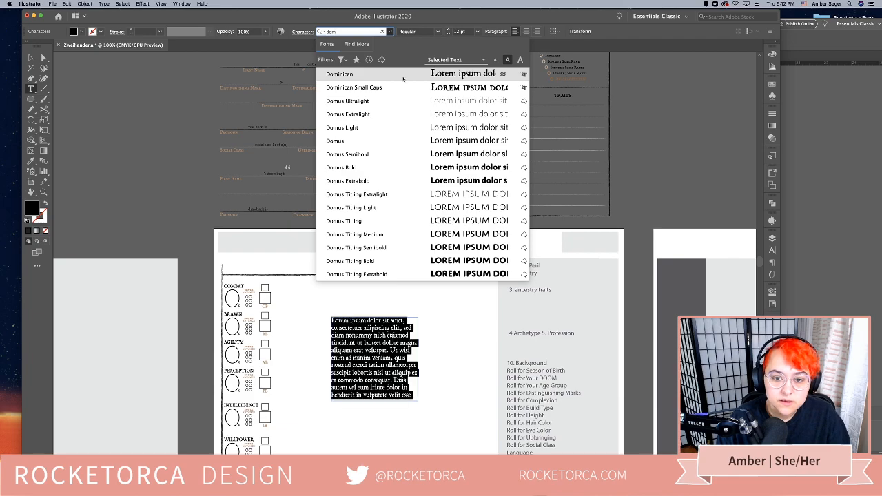
{"action": "left_click", "coordinate": [394, 87]}
{"action": "type", "text": "P"}
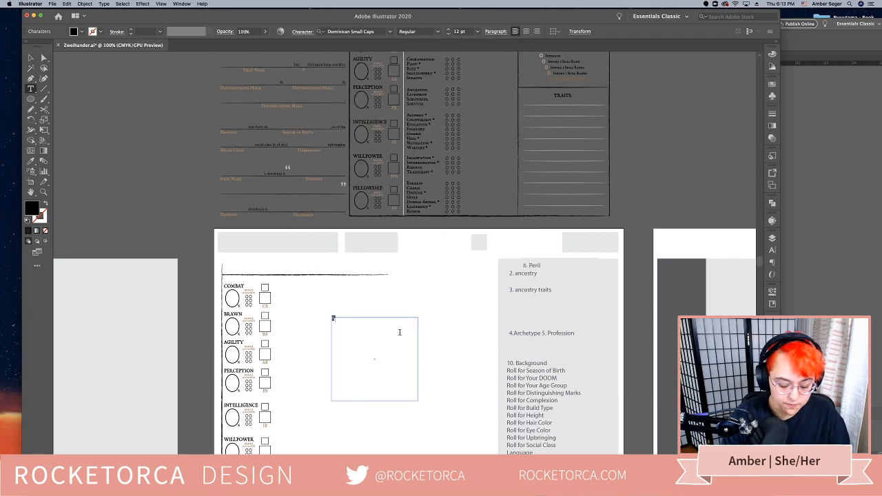
{"action": "type", "text": "rimary Attributes"}
{"action": "key", "text": "Escape"}
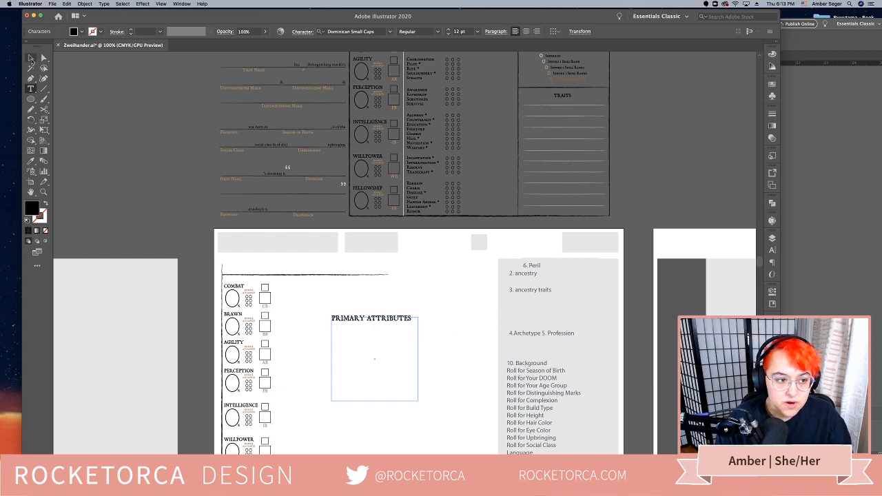
{"action": "left_click_drag", "start_coordinate": [430, 331], "coordinate": [372, 345]}
{"action": "left_click_drag", "start_coordinate": [372, 428], "coordinate": [366, 354]}
Shorten the vertical rule beside the new attribute column so that it ends just below the Fellowship entry
{"action": "scroll", "coordinate": [367, 387], "scroll_direction": "down", "scroll_amount": 5}
{"action": "scroll", "coordinate": [369, 425], "scroll_direction": "down", "scroll_amount": 4}
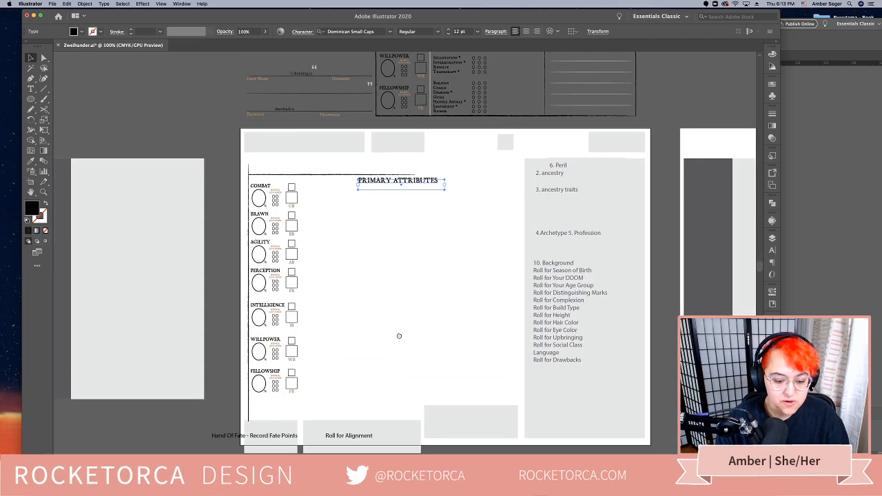
{"action": "left_click", "coordinate": [250, 426]}
{"action": "left_click", "coordinate": [249, 425]}
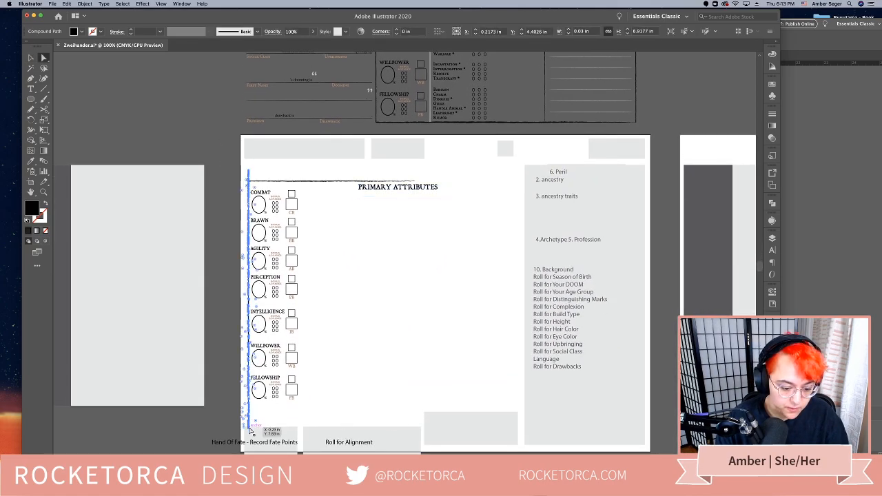
{"action": "left_click", "coordinate": [267, 418]}
{"action": "left_click_drag", "start_coordinate": [248, 425], "coordinate": [249, 408]}
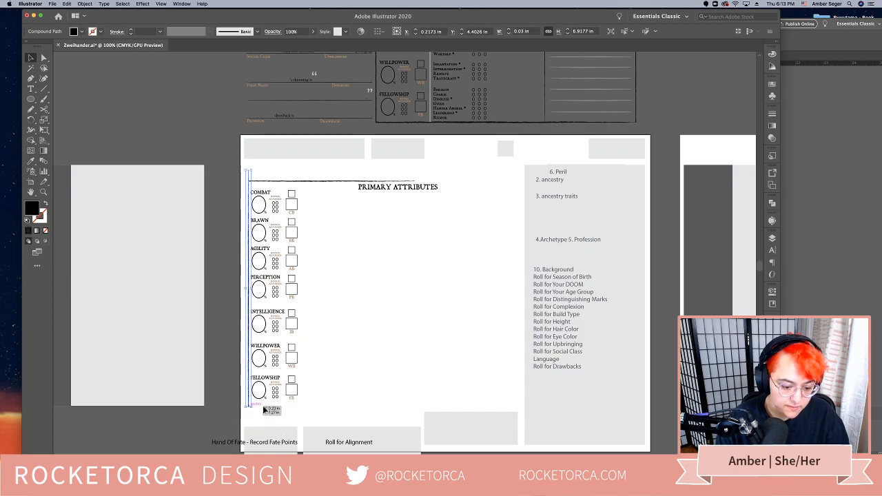
{"action": "left_click", "coordinate": [355, 354]}
Move the whole attribute column with its vertical and horizontal rules slightly down the page
{"action": "scroll", "coordinate": [356, 355], "scroll_direction": "up", "scroll_amount": 4}
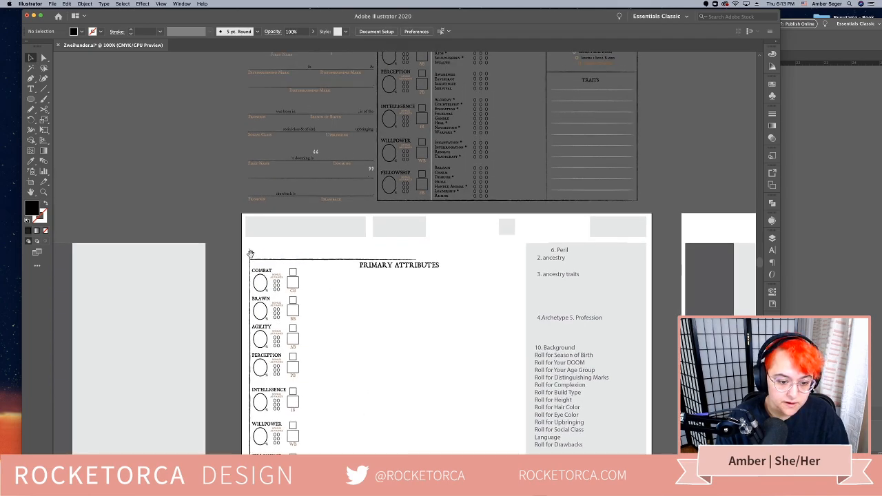
{"action": "scroll", "coordinate": [324, 420], "scroll_direction": "down", "scroll_amount": 6}
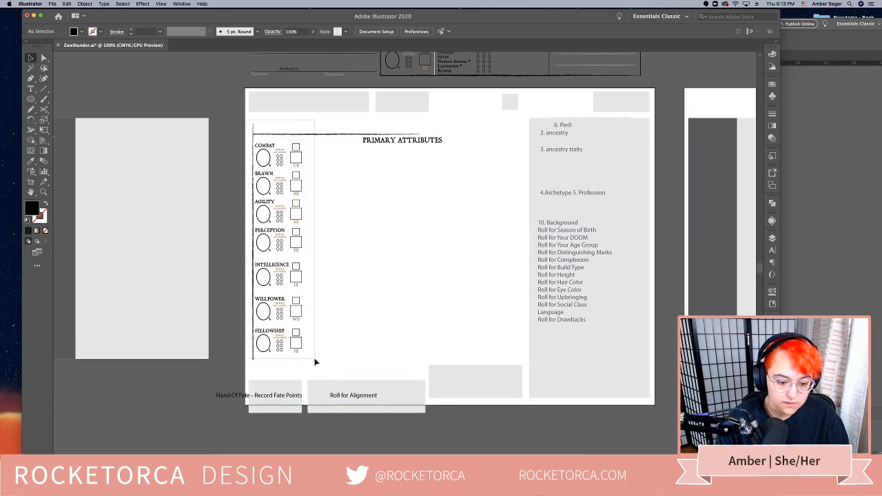
{"action": "left_click_drag", "start_coordinate": [314, 358], "coordinate": [315, 359]}
{"action": "left_click_drag", "start_coordinate": [349, 277], "coordinate": [350, 245]}
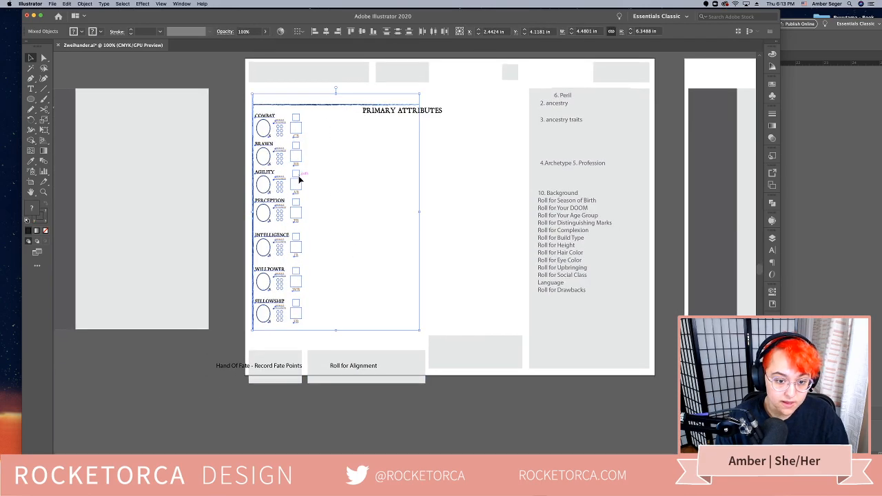
{"action": "scroll", "coordinate": [393, 220], "scroll_direction": "up", "scroll_amount": 5}
{"action": "left_click", "coordinate": [424, 257]}
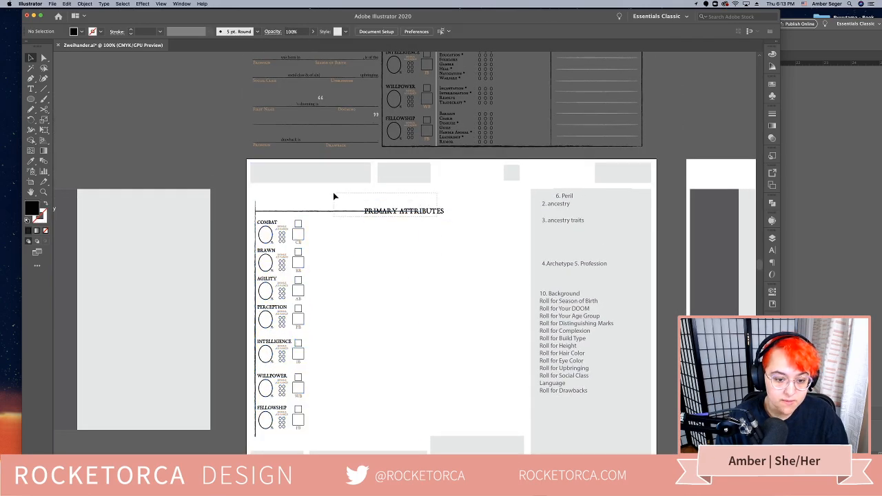
Place the Primary Attributes heading above the horizontal rule, aligned with the start of the attribute column
{"action": "left_click_drag", "start_coordinate": [422, 216], "coordinate": [300, 211]}
{"action": "left_click", "coordinate": [407, 241]}
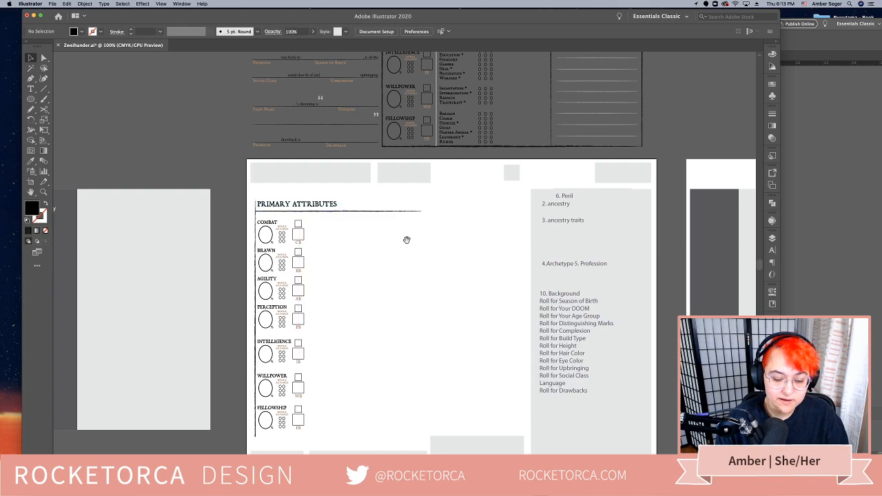
{"action": "scroll", "coordinate": [404, 245], "scroll_direction": "up", "scroll_amount": 2}
{"action": "key", "text": "a"}
{"action": "left_click", "coordinate": [415, 247]}
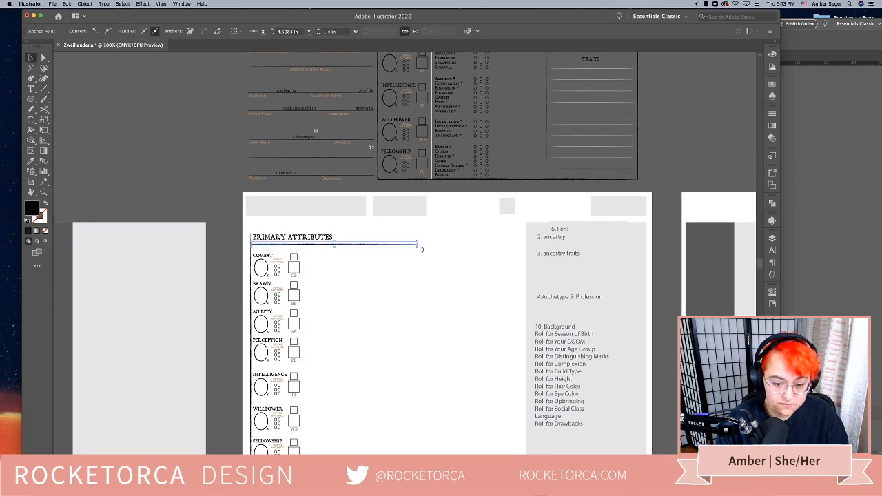
{"action": "left_click", "coordinate": [488, 321]}
Compare the new Primary Attributes section with the attribute, skill and peril sections of the original sheet
{"action": "scroll", "coordinate": [482, 331], "scroll_direction": "up", "scroll_amount": 5}
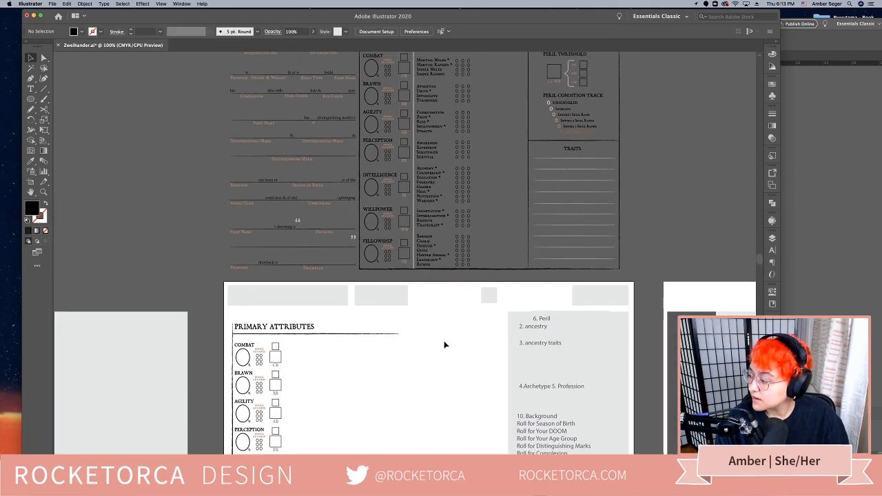
{"action": "scroll", "coordinate": [386, 352], "scroll_direction": "up", "scroll_amount": 1}
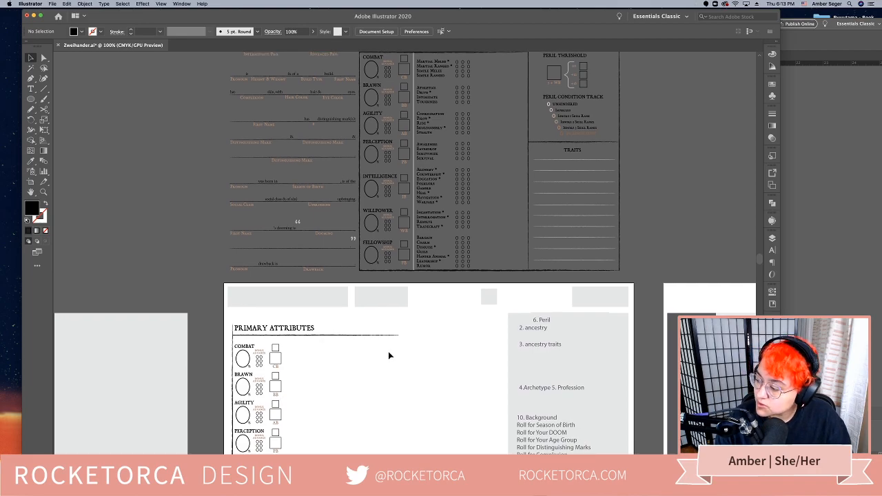
{"action": "scroll", "coordinate": [386, 352], "scroll_direction": "up", "scroll_amount": 4}
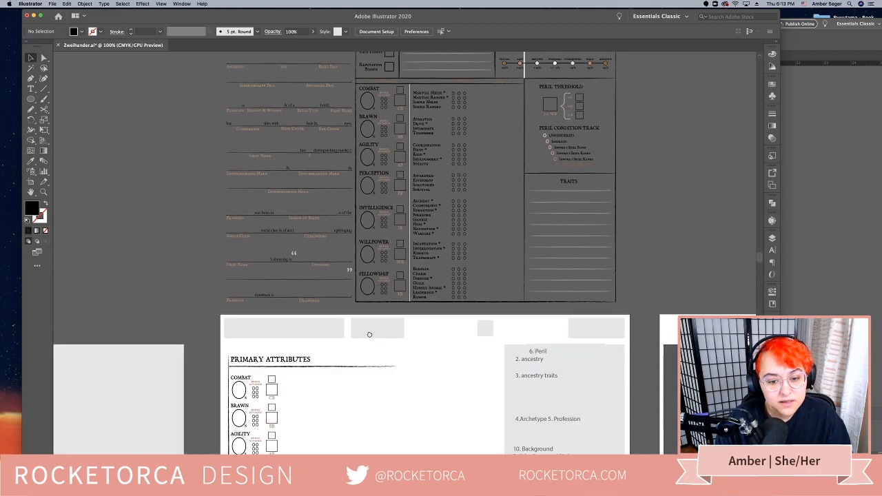
{"action": "scroll", "coordinate": [414, 276], "scroll_direction": "down", "scroll_amount": 7}
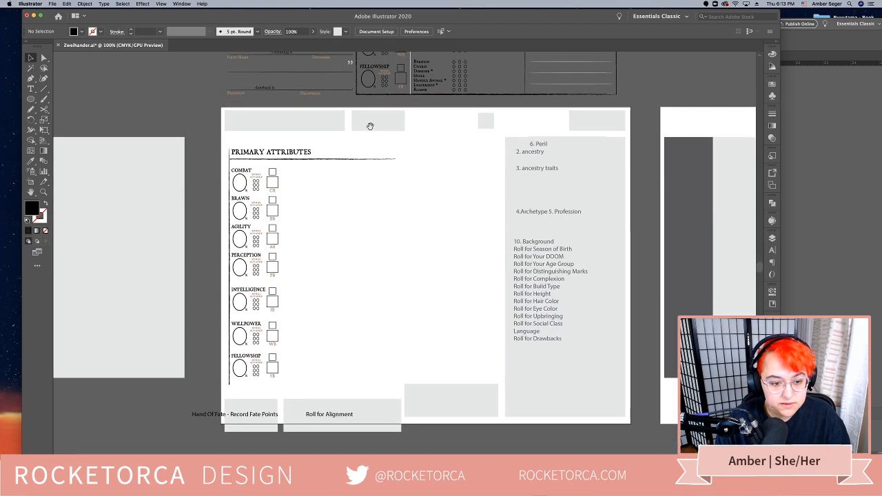
{"action": "scroll", "coordinate": [462, 317], "scroll_direction": "up", "scroll_amount": 5}
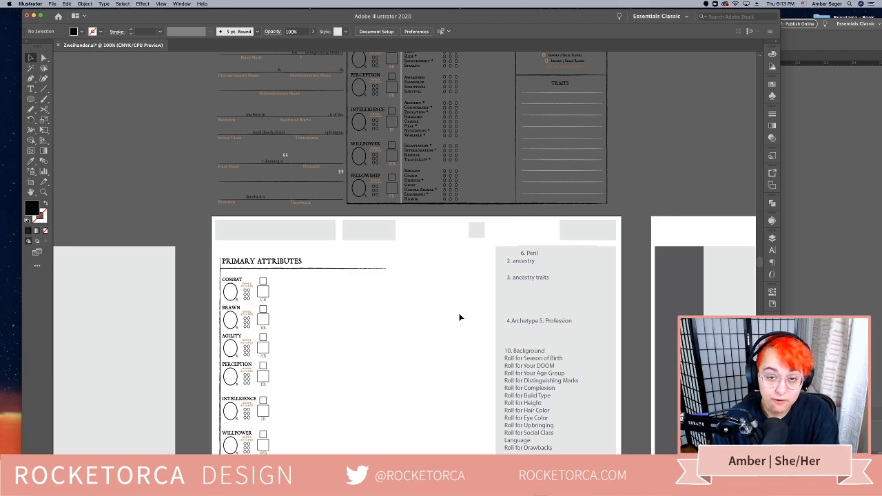
{"action": "scroll", "coordinate": [412, 310], "scroll_direction": "up", "scroll_amount": 2}
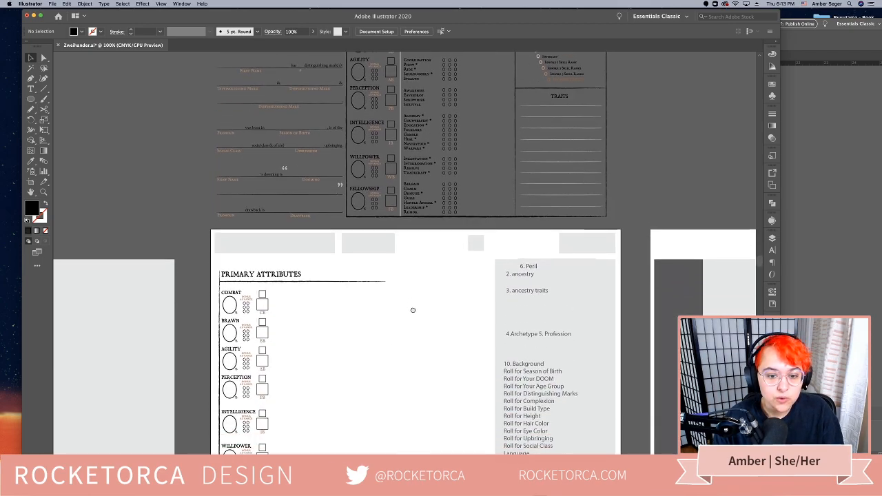
{"action": "scroll", "coordinate": [412, 310], "scroll_direction": "up", "scroll_amount": 1}
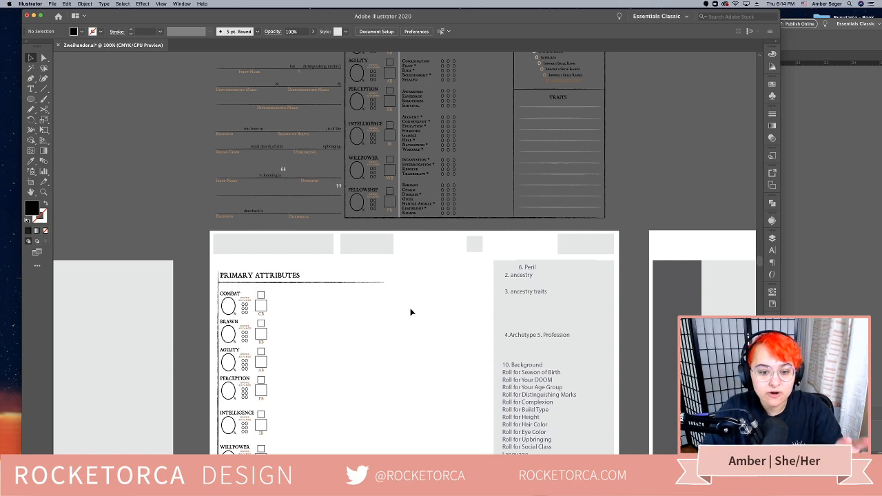
{"action": "scroll", "coordinate": [423, 303], "scroll_direction": "down", "scroll_amount": 5}
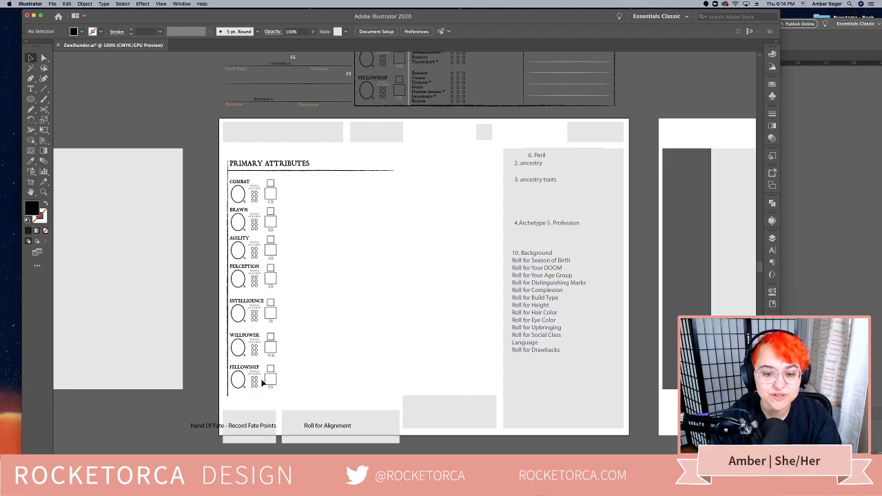
Release the outer clipping mask on the original character sheet artwork
{"action": "scroll", "coordinate": [373, 254], "scroll_direction": "up", "scroll_amount": 6}
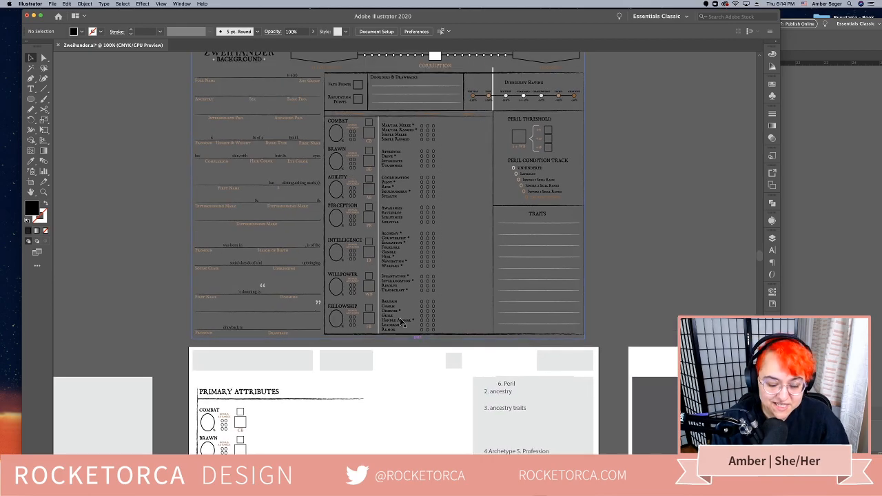
{"action": "left_click", "coordinate": [333, 252]}
{"action": "left_click_drag", "start_coordinate": [517, 268], "coordinate": [486, 291]}
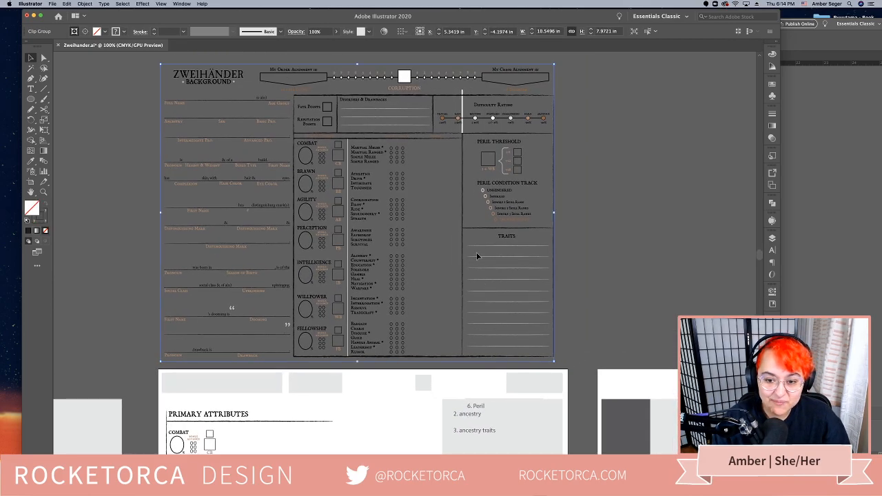
{"action": "left_click", "coordinate": [573, 217]}
{"action": "left_click", "coordinate": [407, 218]}
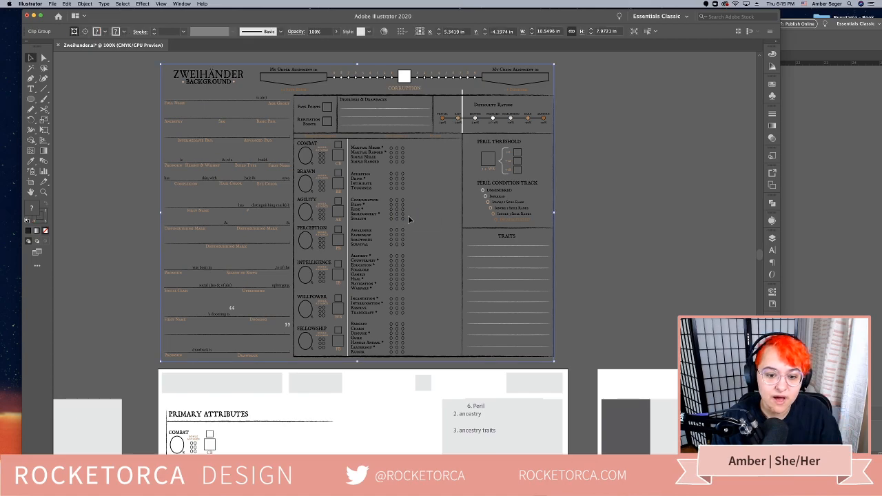
{"action": "right_click", "coordinate": [442, 213]}
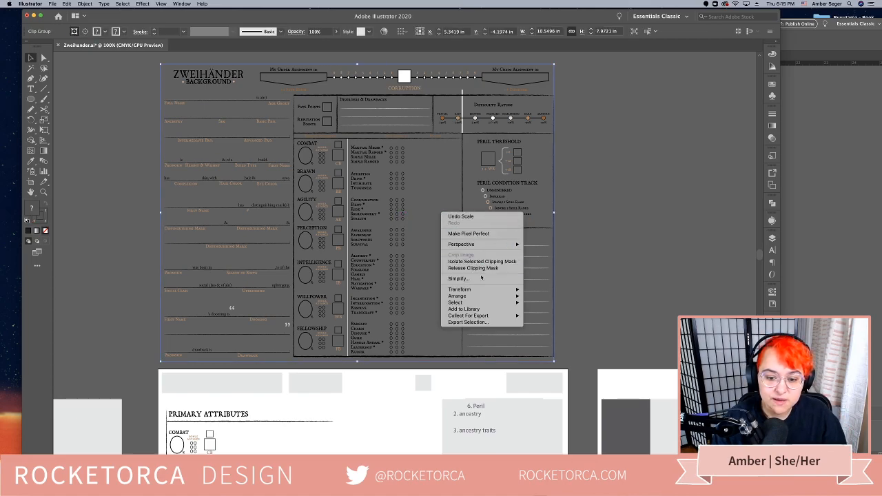
{"action": "left_click", "coordinate": [523, 267]}
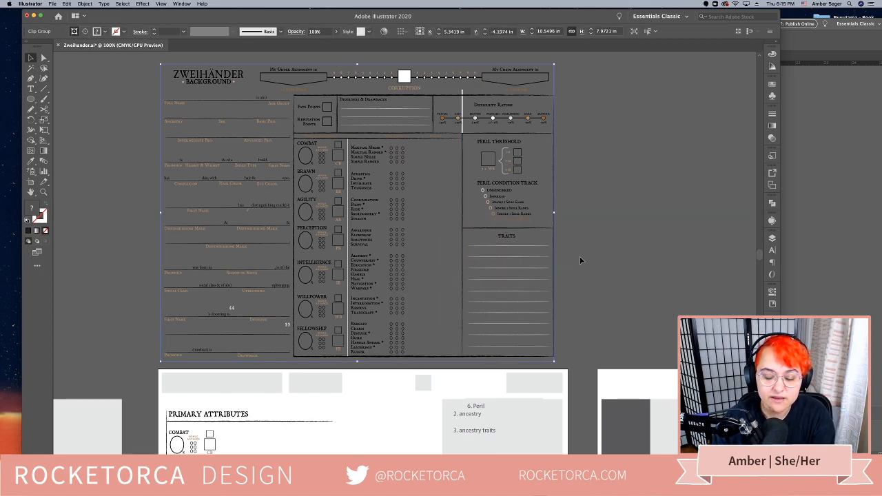
Clear the leftover clipping path on the original sheet and release the next nested clipping mask
{"action": "right_click", "coordinate": [161, 91]}
{"action": "left_click", "coordinate": [124, 157]}
{"action": "left_click", "coordinate": [152, 87]}
{"action": "left_click", "coordinate": [162, 86]}
{"action": "right_click", "coordinate": [161, 84]}
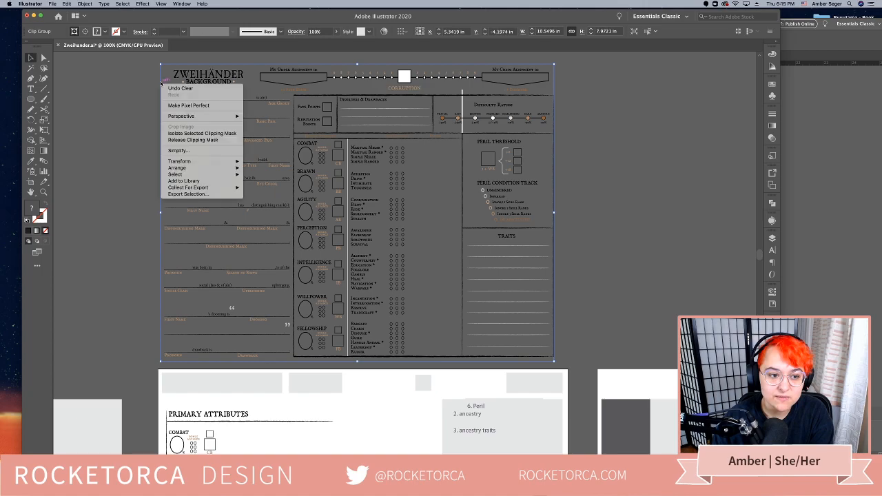
{"action": "left_click", "coordinate": [206, 140]}
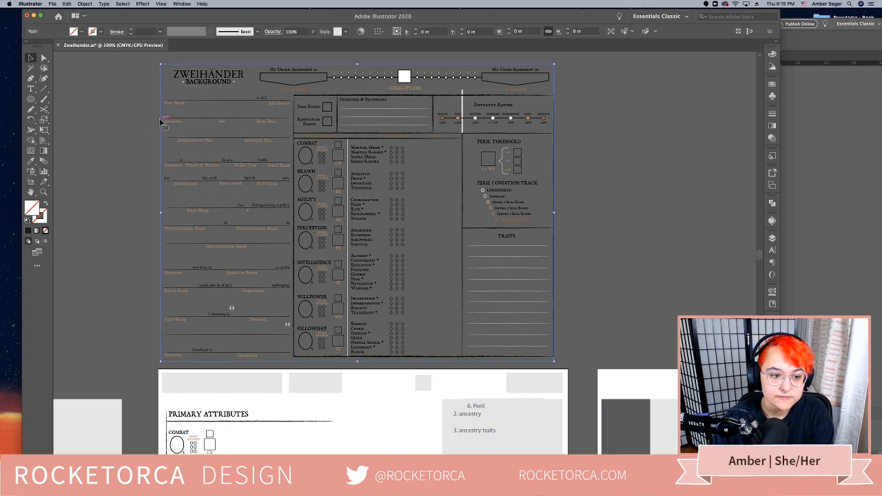
{"action": "left_click", "coordinate": [365, 162]}
{"action": "left_click", "coordinate": [449, 213]}
Copy the original sheet's skill lists with their circles into the new layout beside the attribute boxes
{"action": "left_click_drag", "start_coordinate": [426, 354], "coordinate": [353, 147]}
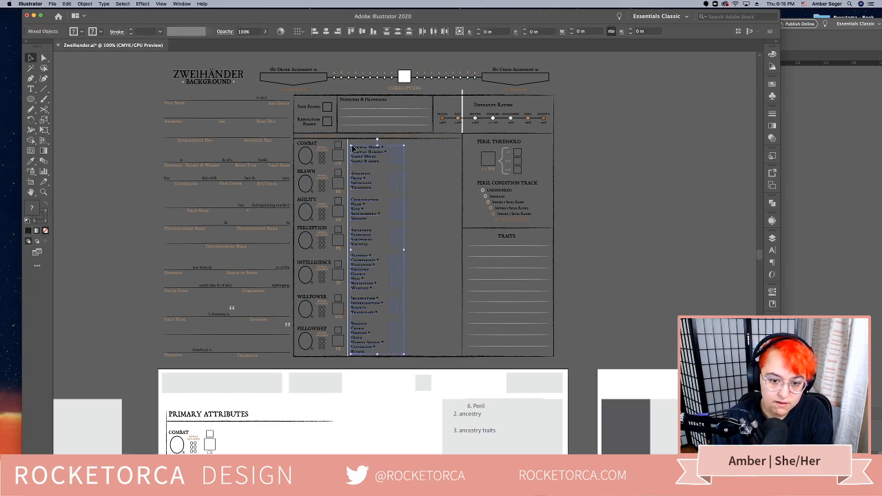
{"action": "scroll", "coordinate": [407, 296], "scroll_direction": "down", "scroll_amount": 5}
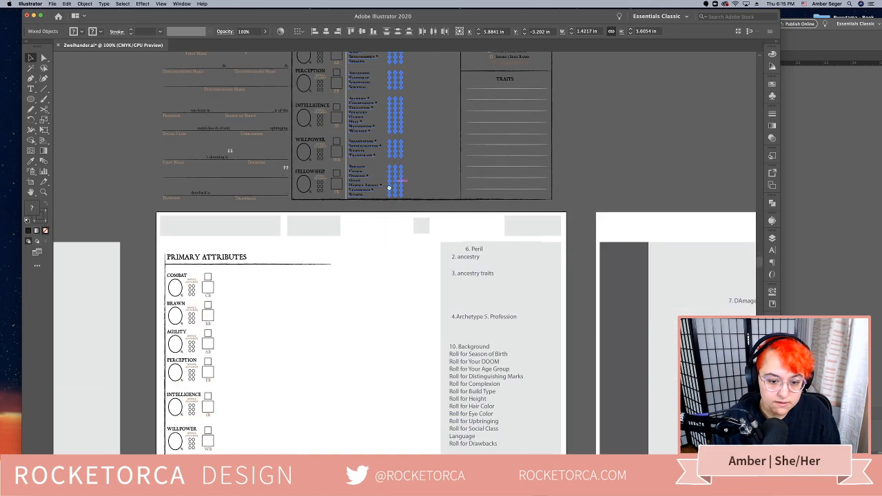
{"action": "scroll", "coordinate": [382, 273], "scroll_direction": "up", "scroll_amount": 3}
{"action": "key", "text": "super+v"}
{"action": "left_click_drag", "start_coordinate": [386, 219], "coordinate": [278, 235]}
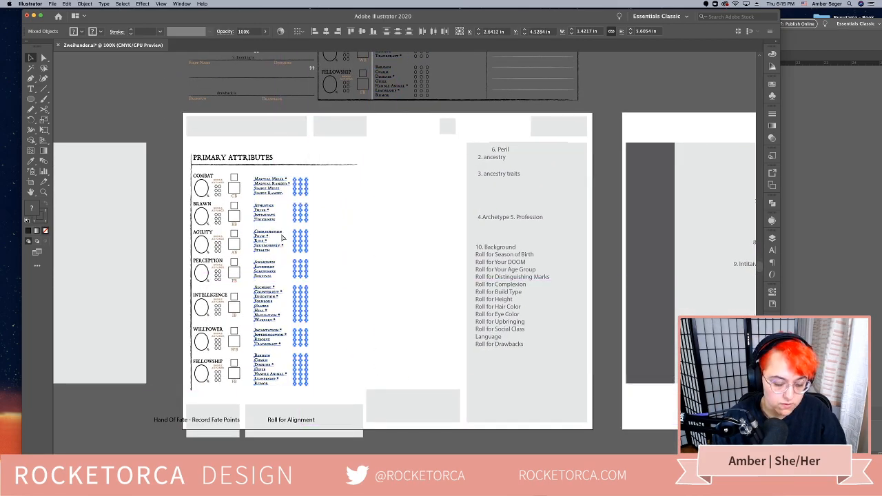
{"action": "left_click", "coordinate": [385, 260]}
Shift the copied skill lists and their circles farther right from the attribute boxes
{"action": "scroll", "coordinate": [385, 259], "scroll_direction": "left", "scroll_amount": 3}
{"action": "left_click_drag", "start_coordinate": [324, 263], "coordinate": [352, 263]}
{"action": "left_click", "coordinate": [300, 363]}
{"action": "left_click", "coordinate": [343, 319]}
{"action": "left_click_drag", "start_coordinate": [413, 259], "coordinate": [450, 251]}
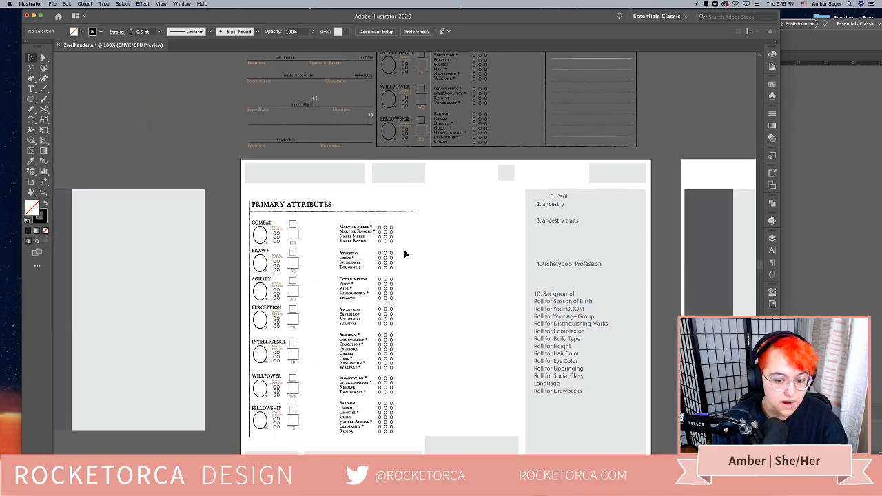
Move the "6. Peril" label out of the ancestry column and off the artboard to its left
{"action": "scroll", "coordinate": [467, 331], "scroll_direction": "right", "scroll_amount": 3}
{"action": "scroll", "coordinate": [466, 331], "scroll_direction": "down", "scroll_amount": 1}
{"action": "left_click_drag", "start_coordinate": [509, 183], "coordinate": [116, 138]}
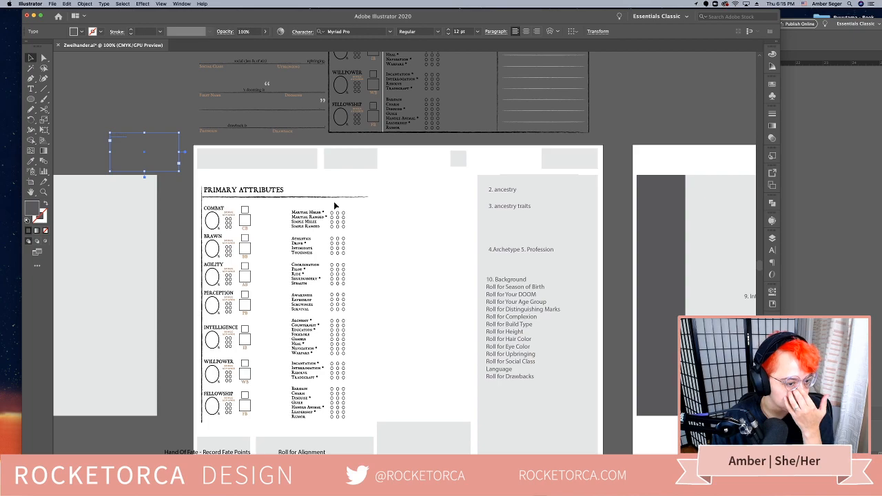
{"action": "scroll", "coordinate": [398, 367], "scroll_direction": "down", "scroll_amount": 1}
{"action": "key", "text": "space"}
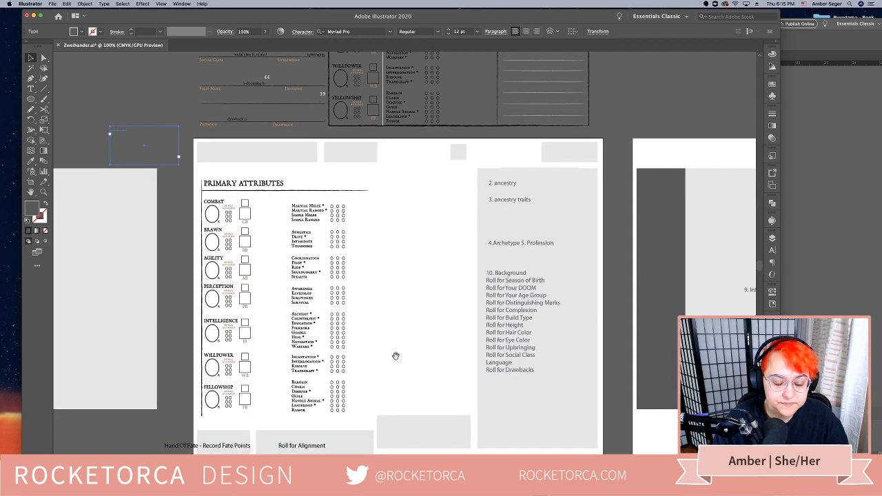
Move the skill lists and their circles back left, closer to the attribute boxes
{"action": "left_click_drag", "start_coordinate": [397, 359], "coordinate": [411, 335]}
{"action": "left_click", "coordinate": [312, 197]}
{"action": "left_click_drag", "start_coordinate": [312, 197], "coordinate": [287, 196]}
{"action": "left_click", "coordinate": [395, 235]}
{"action": "left_click_drag", "start_coordinate": [409, 233], "coordinate": [335, 266]}
{"action": "left_click_drag", "start_coordinate": [449, 226], "coordinate": [453, 373]}
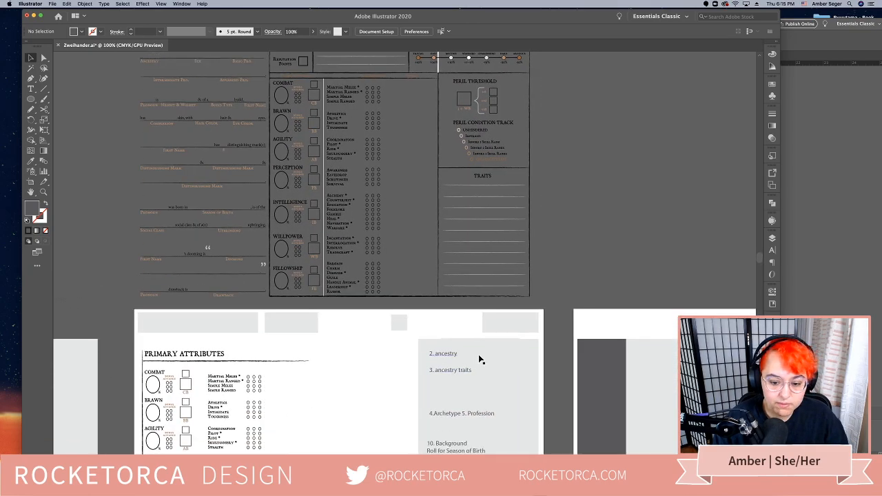
Compare the new layout's attribute, ancestry and background areas with the original character sheet
{"action": "left_click", "coordinate": [479, 354]}
{"action": "left_click_drag", "start_coordinate": [533, 406], "coordinate": [514, 307]}
{"action": "left_click", "coordinate": [479, 381]}
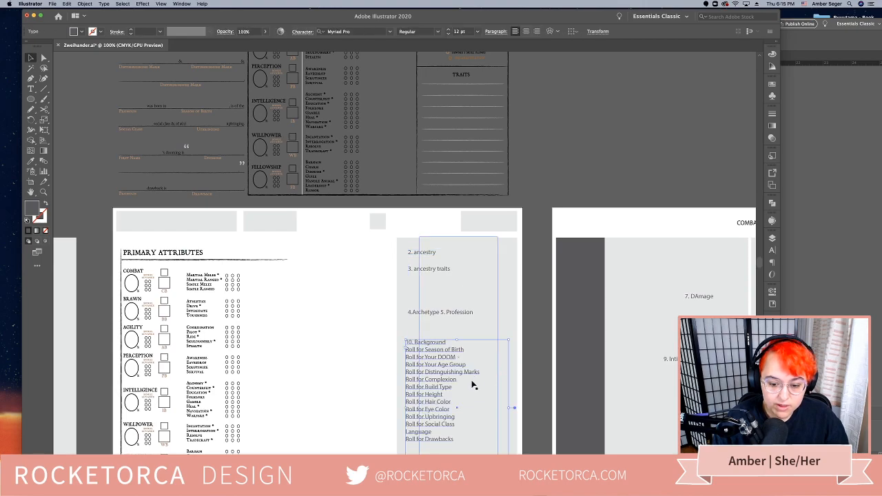
{"action": "scroll", "coordinate": [398, 359], "scroll_direction": "down", "scroll_amount": 5}
{"action": "left_click", "coordinate": [314, 327]}
{"action": "left_click_drag", "start_coordinate": [380, 350], "coordinate": [144, 367]}
{"action": "left_click_drag", "start_coordinate": [507, 328], "coordinate": [668, 265]}
{"action": "left_click_drag", "start_coordinate": [518, 298], "coordinate": [623, 302]}
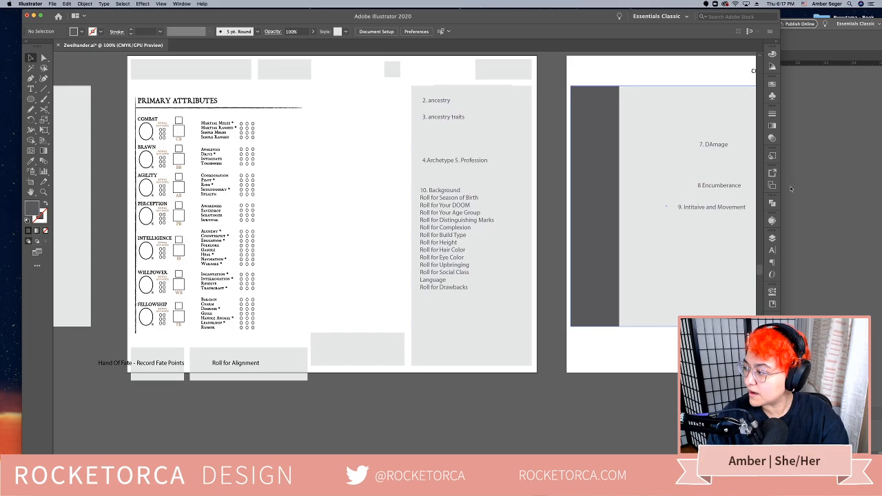
{"action": "scroll", "coordinate": [564, 345], "scroll_direction": "left", "scroll_amount": 5}
{"action": "scroll", "coordinate": [563, 345], "scroll_direction": "up", "scroll_amount": 3}
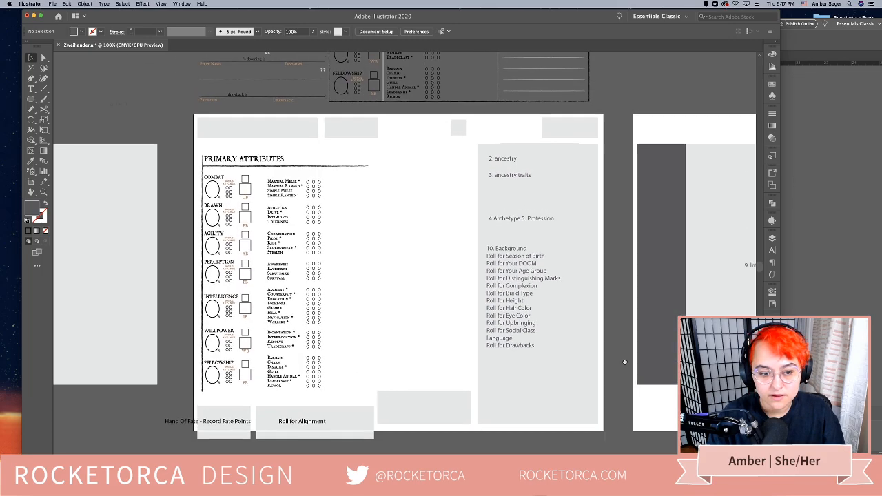
{"action": "scroll", "coordinate": [629, 345], "scroll_direction": "up", "scroll_amount": 2}
{"action": "scroll", "coordinate": [551, 372], "scroll_direction": "down", "scroll_amount": 4}
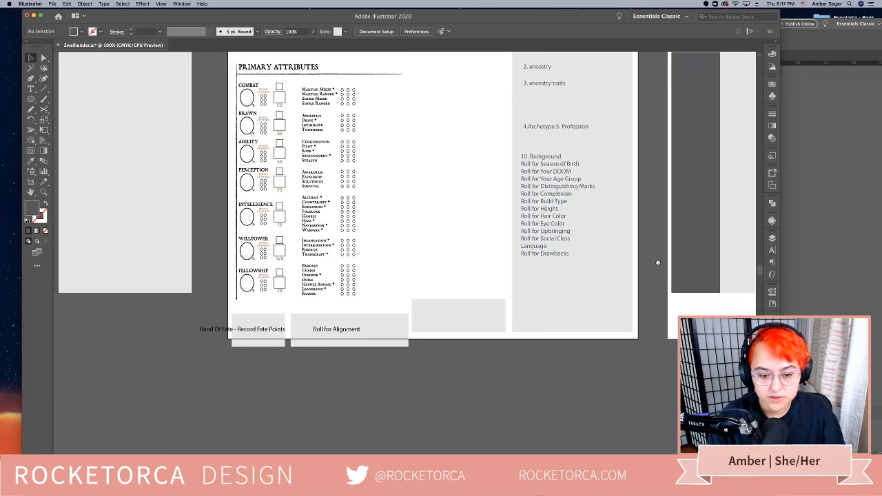
{"action": "scroll", "coordinate": [450, 399], "scroll_direction": "up", "scroll_amount": 9}
{"action": "scroll", "coordinate": [451, 399], "scroll_direction": "up", "scroll_amount": 3}
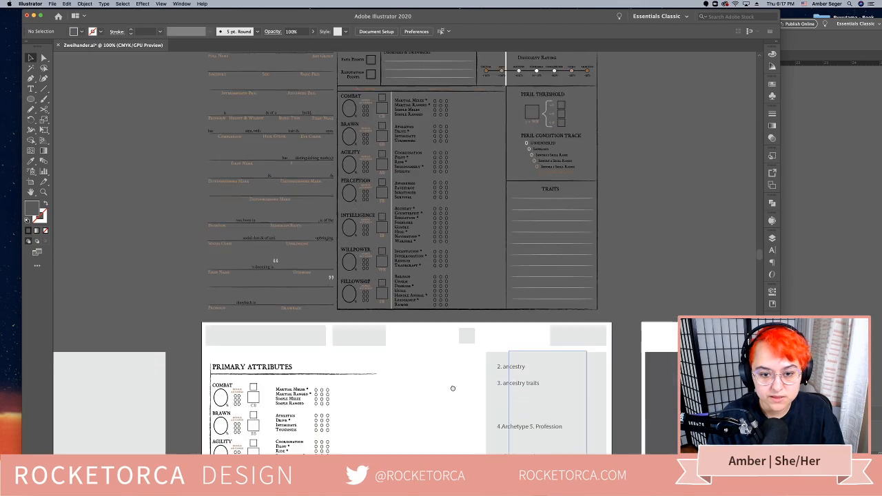
{"action": "scroll", "coordinate": [462, 181], "scroll_direction": "down", "scroll_amount": 15}
{"action": "scroll", "coordinate": [462, 182], "scroll_direction": "left", "scroll_amount": 1}
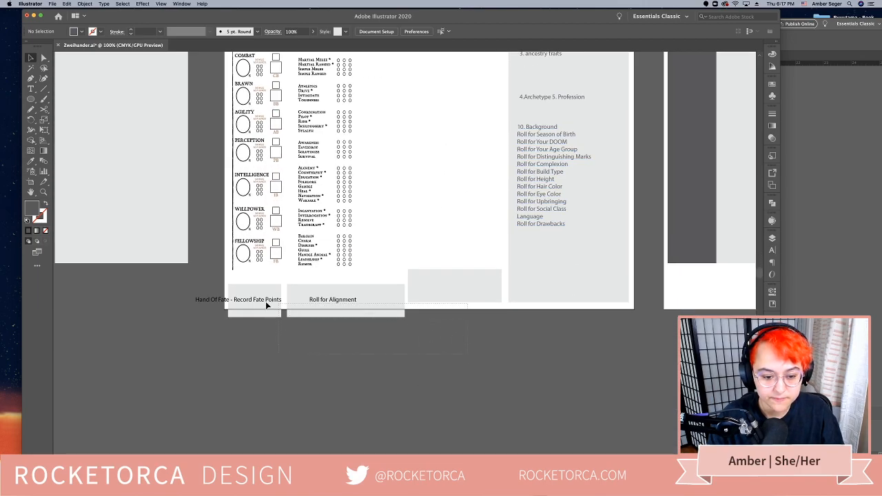
{"action": "left_click_drag", "start_coordinate": [272, 303], "coordinate": [239, 299]}
{"action": "left_click", "coordinate": [461, 358]}
{"action": "left_click", "coordinate": [194, 307]}
{"action": "left_click_drag", "start_coordinate": [181, 310], "coordinate": [136, 338]}
Move the horizontal rule from below the PRIMARY ATTRIBUTES heading to above it, shifted to the right
{"action": "scroll", "coordinate": [332, 290], "scroll_direction": "up", "scroll_amount": 4}
{"action": "scroll", "coordinate": [332, 290], "scroll_direction": "up", "scroll_amount": 3}
{"action": "left_click_drag", "start_coordinate": [348, 184], "coordinate": [405, 172]}
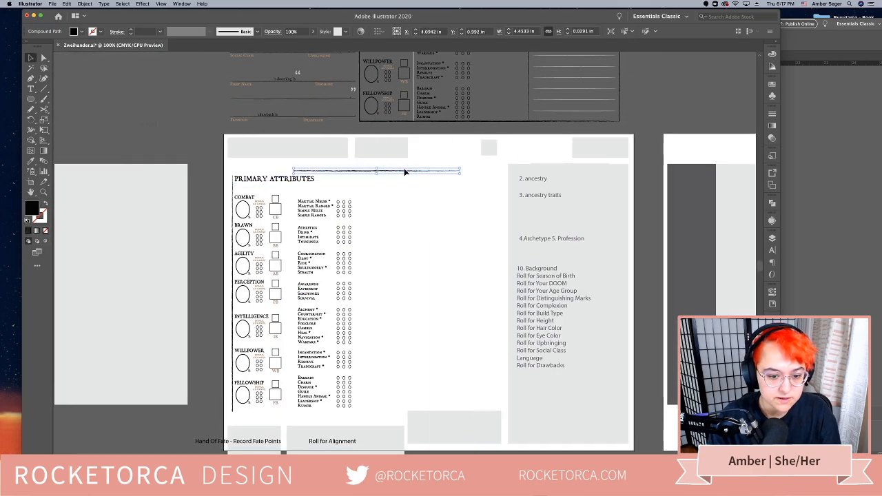
{"action": "left_click", "coordinate": [396, 205]}
Duplicate the PRIMARY ATTRIBUTES heading to its right and change the copy's text to SKILL RANKS
{"action": "left_click_drag", "start_coordinate": [478, 199], "coordinate": [472, 268]}
{"action": "scroll", "coordinate": [449, 344], "scroll_direction": "up", "scroll_amount": 10}
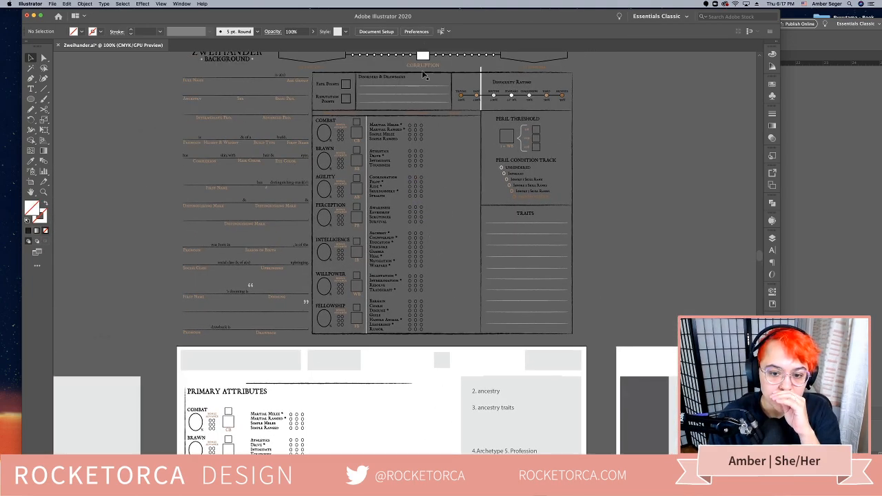
{"action": "scroll", "coordinate": [345, 396], "scroll_direction": "down", "scroll_amount": 3}
{"action": "left_click", "coordinate": [254, 326]}
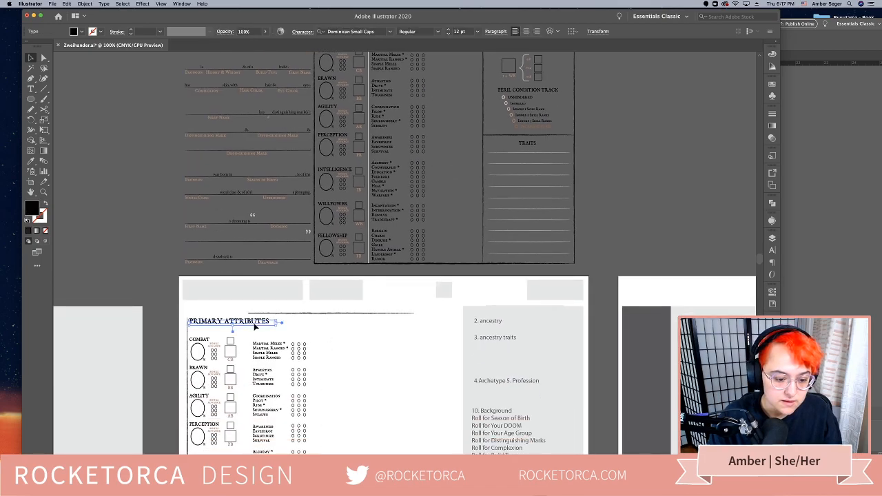
{"action": "mouse_move", "coordinate": [254, 327]}
{"action": "left_mouse_down"}
{"action": "mouse_move", "coordinate": [352, 326]}
{"action": "mouse_move", "coordinate": [266, 322]}
{"action": "left_mouse_up"}
{"action": "double_click", "coordinate": [353, 326]}
{"action": "type", "text": "S"}
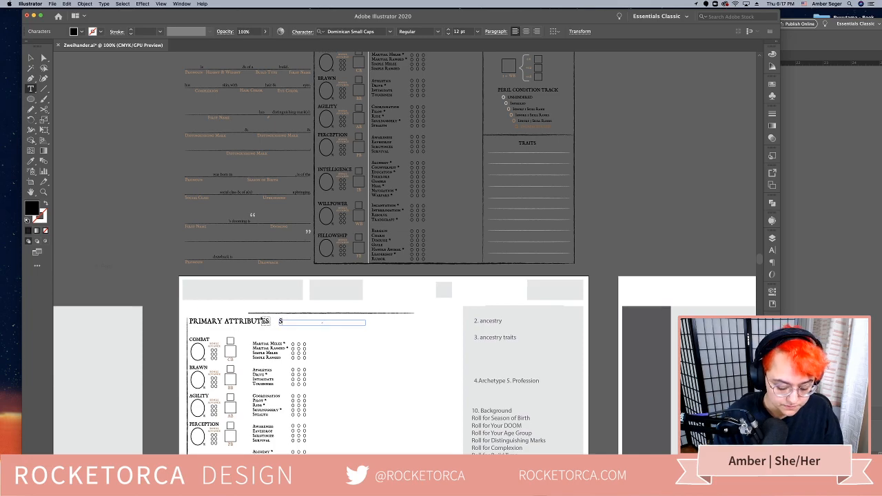
{"action": "type", "text": "KILL RANKS"}
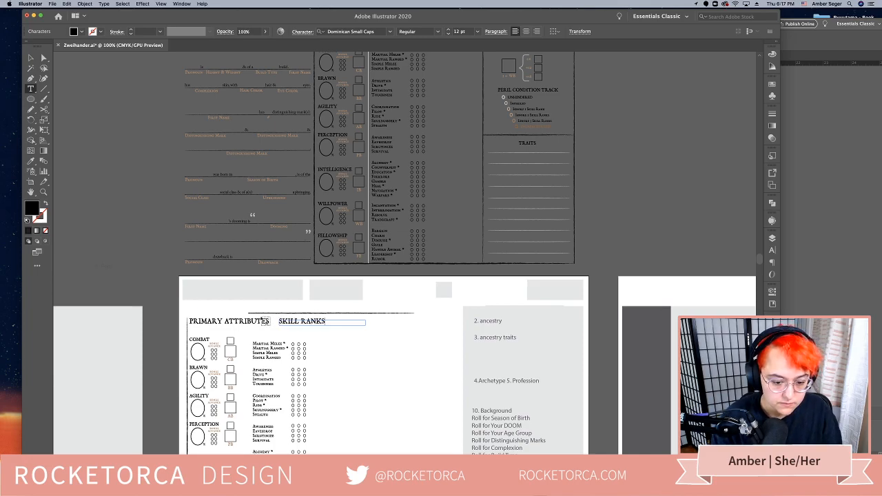
{"action": "left_click", "coordinate": [31, 59]}
{"action": "left_click", "coordinate": [361, 362]}
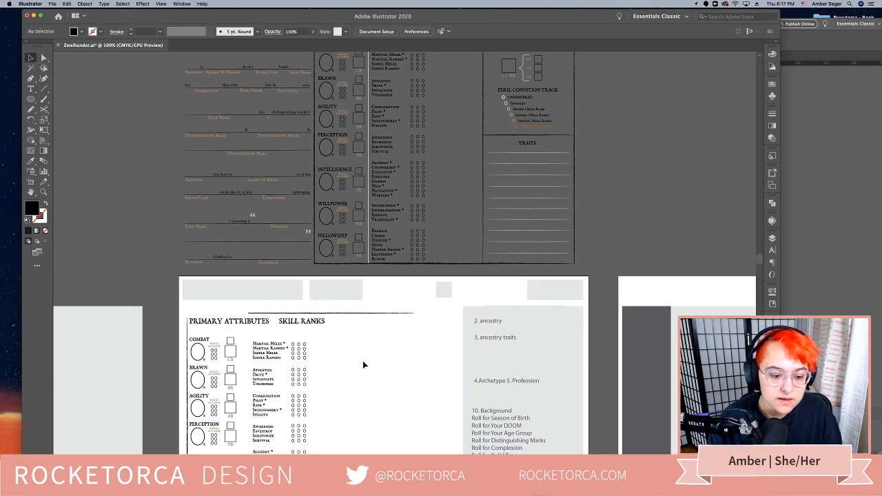
Select the tan abbreviation below the original sheet's Perception box to load its fill color, then deselect it
{"action": "scroll", "coordinate": [361, 363], "scroll_direction": "up", "scroll_amount": 5}
{"action": "left_click_drag", "start_coordinate": [370, 433], "coordinate": [381, 383]}
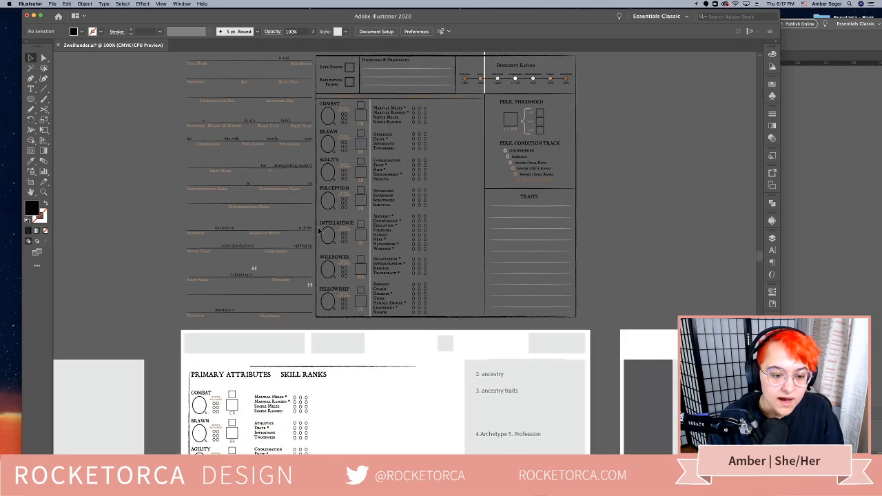
{"action": "left_click", "coordinate": [361, 209]}
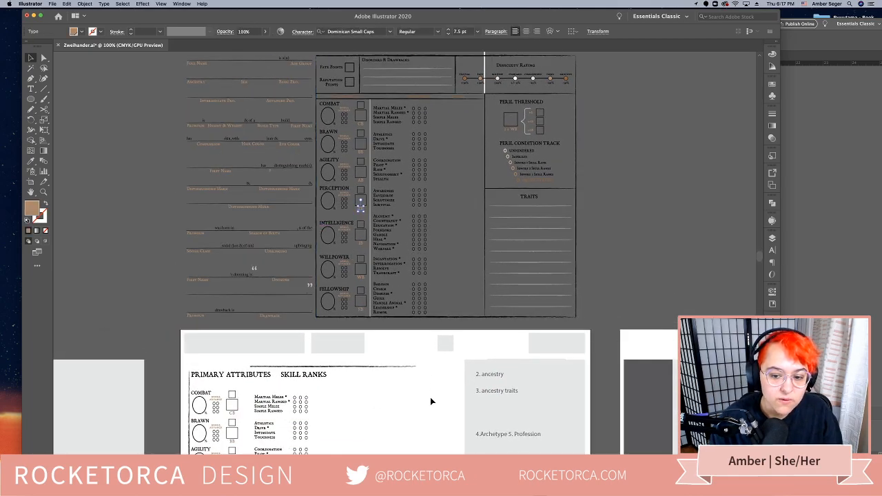
{"action": "left_click", "coordinate": [379, 441]}
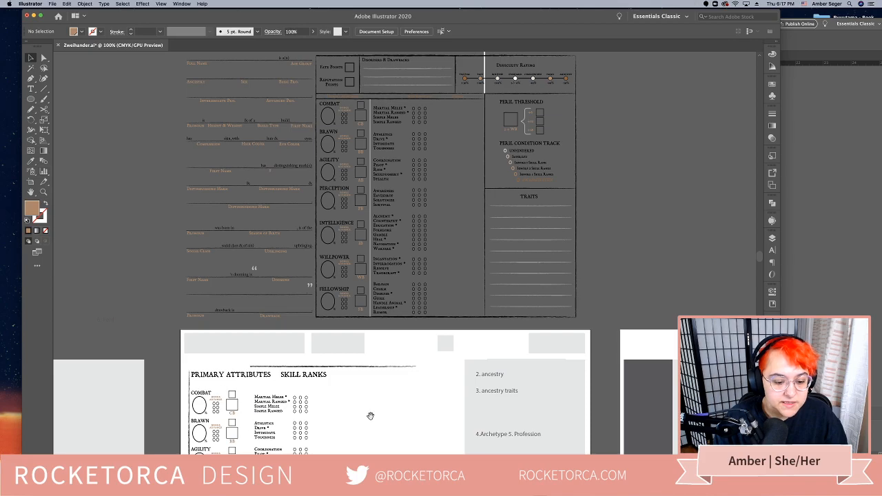
{"action": "left_click_drag", "start_coordinate": [370, 416], "coordinate": [373, 295]}
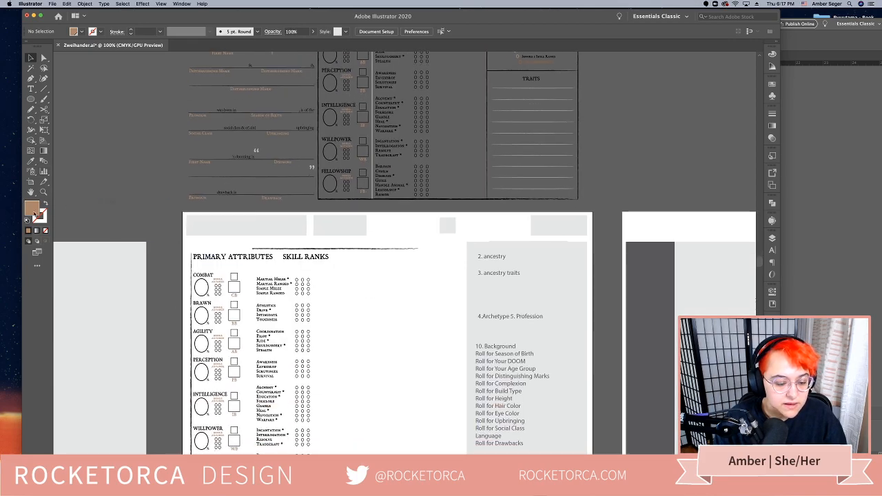
{"action": "scroll", "coordinate": [410, 318], "scroll_direction": "up", "scroll_amount": 5}
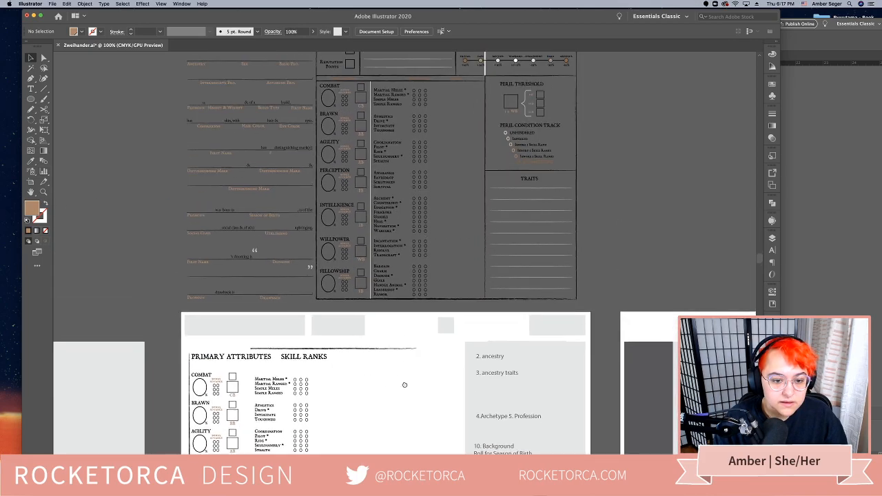
{"action": "left_click_drag", "start_coordinate": [408, 380], "coordinate": [393, 306]}
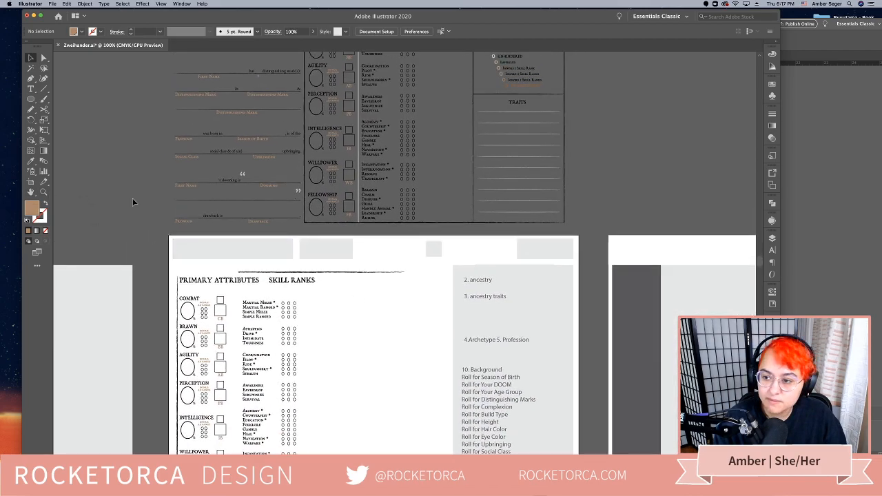
Inspect the brown spot swatch's options and its available color modes without changing the swatch
{"action": "left_click", "coordinate": [772, 84]}
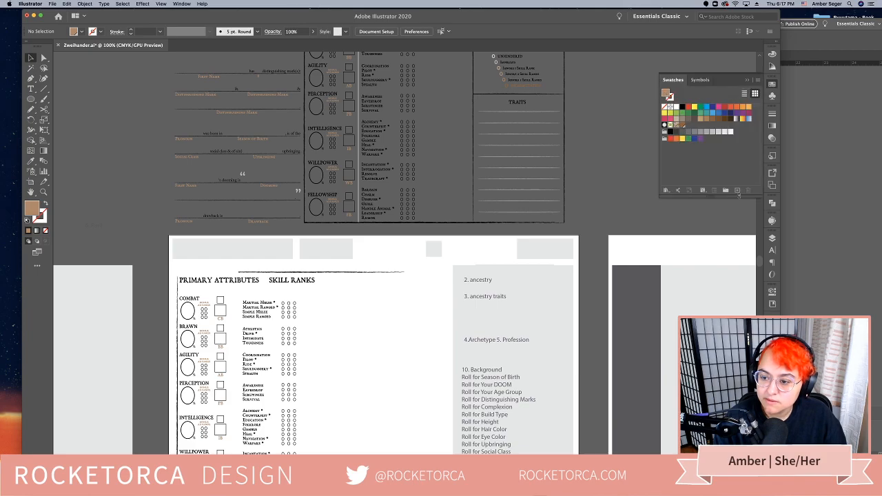
{"action": "left_click", "coordinate": [688, 126]}
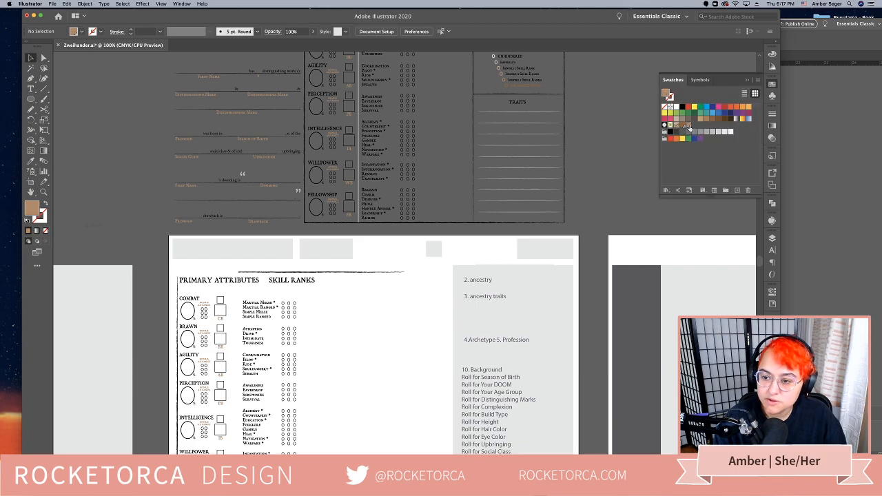
{"action": "double_click", "coordinate": [689, 127]}
{"action": "left_click", "coordinate": [78, 100]}
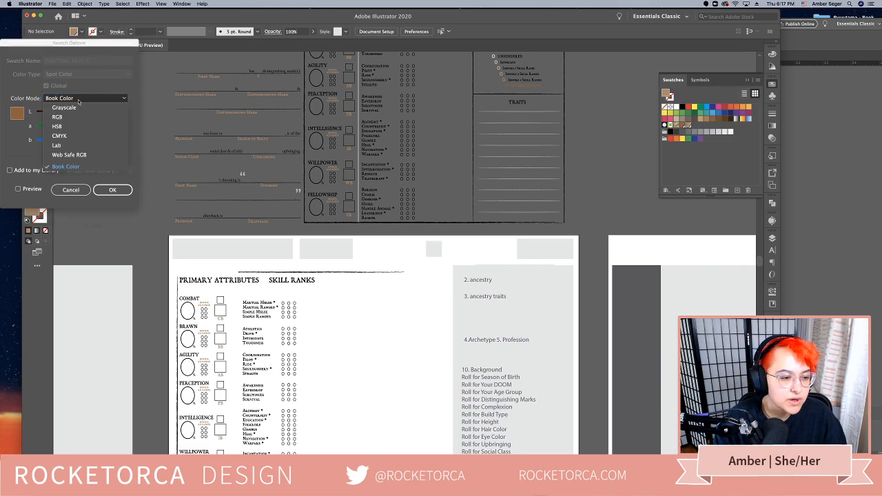
{"action": "left_click", "coordinate": [4, 93]}
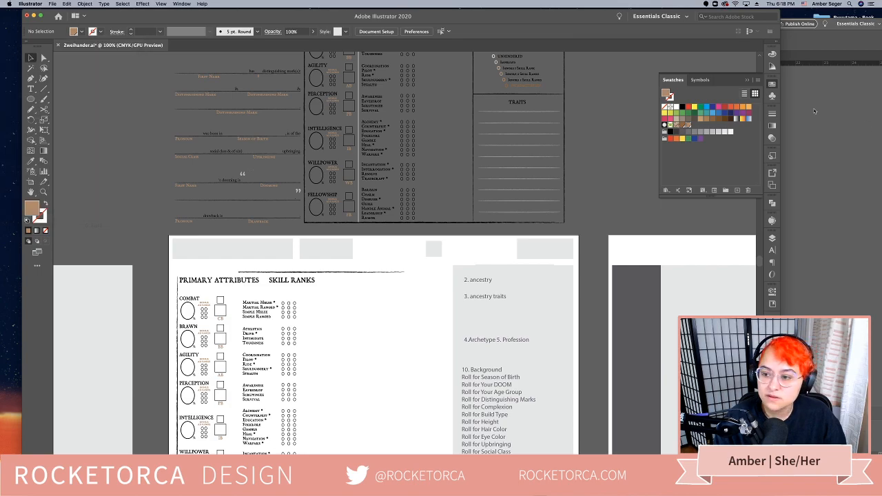
Pick a darker brown shade from the Color Guide as the current fill
{"action": "left_click", "coordinate": [773, 66]}
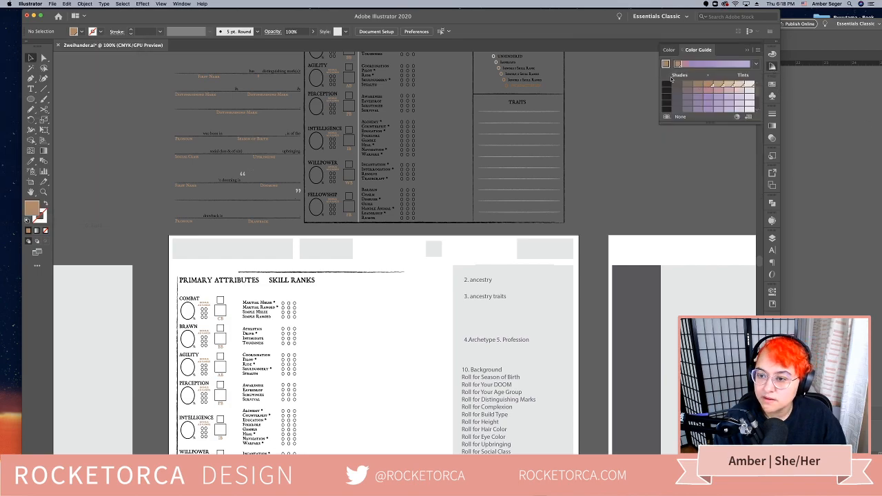
{"action": "left_click", "coordinate": [697, 84]}
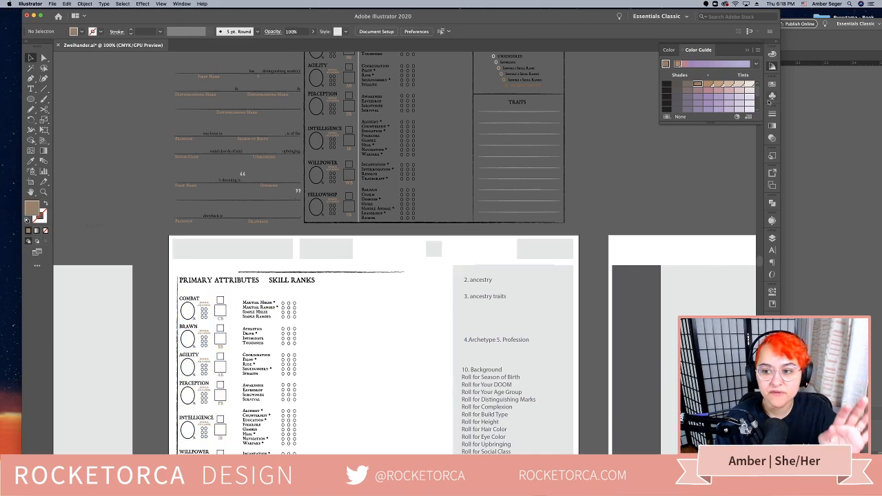
{"action": "left_click", "coordinate": [746, 53]}
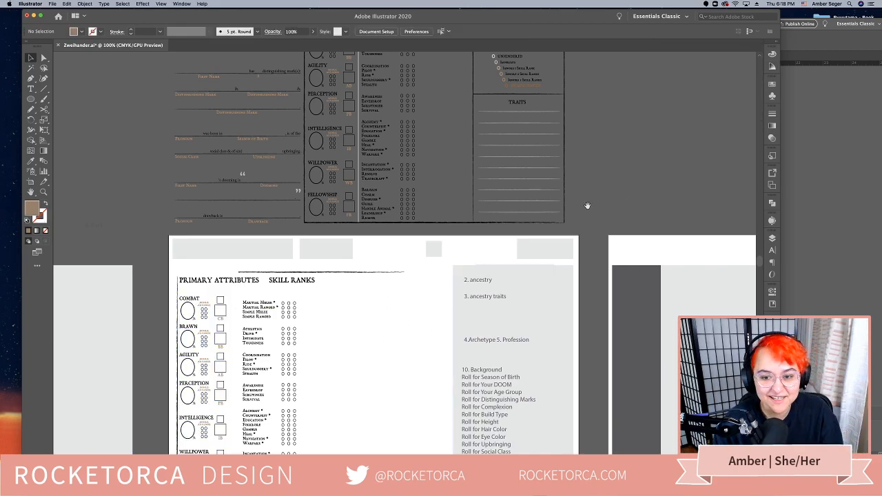
Move the horizontal rule to just below the Fellowship row, starting at the foot of the vertical rule
{"action": "scroll", "coordinate": [579, 241], "scroll_direction": "up", "scroll_amount": 3}
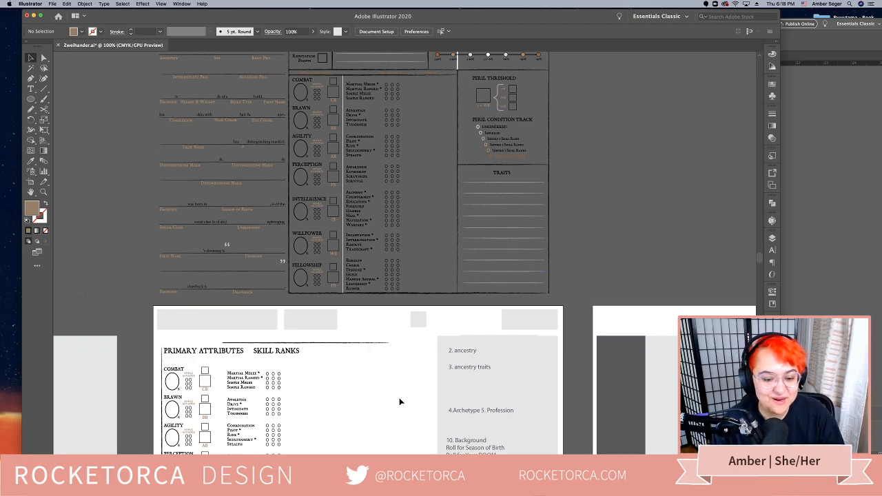
{"action": "left_click_drag", "start_coordinate": [356, 349], "coordinate": [337, 436]}
{"action": "scroll", "coordinate": [364, 297], "scroll_direction": "down", "scroll_amount": 5}
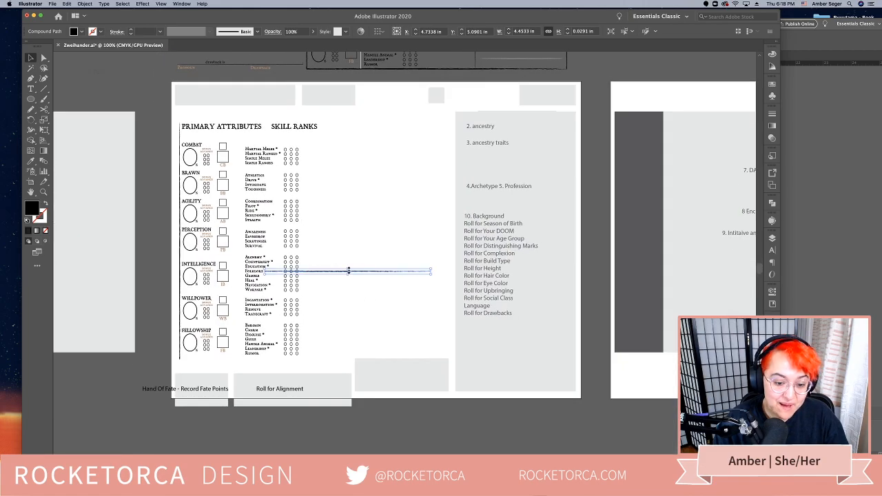
{"action": "left_click_drag", "start_coordinate": [377, 278], "coordinate": [292, 364]}
Delete the grey placeholder box between the Roll for Alignment box and the ancestry column
{"action": "left_click", "coordinate": [387, 376]}
{"action": "scroll", "coordinate": [390, 365], "scroll_direction": "down", "scroll_amount": 1}
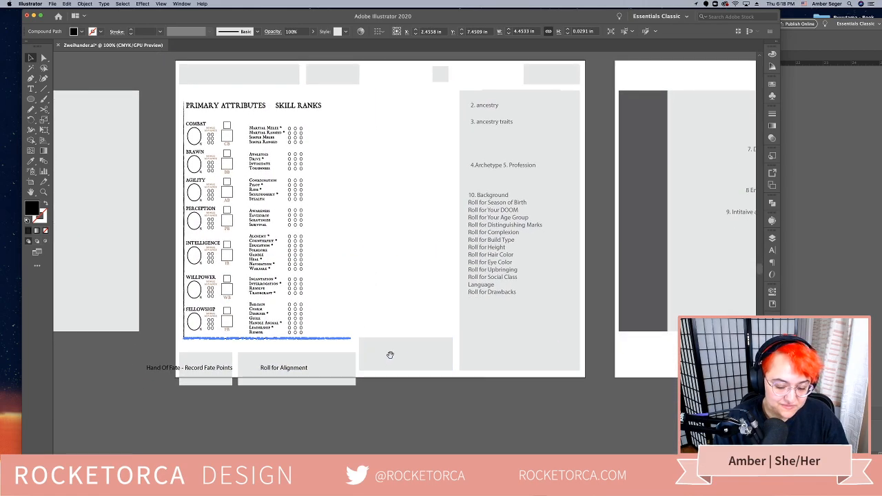
{"action": "key", "text": "Delete"}
Move the Hand Of Fate and Roll for Alignment labels with their grey boxes off the artboard, just below its lower edge
{"action": "left_click", "coordinate": [320, 371]}
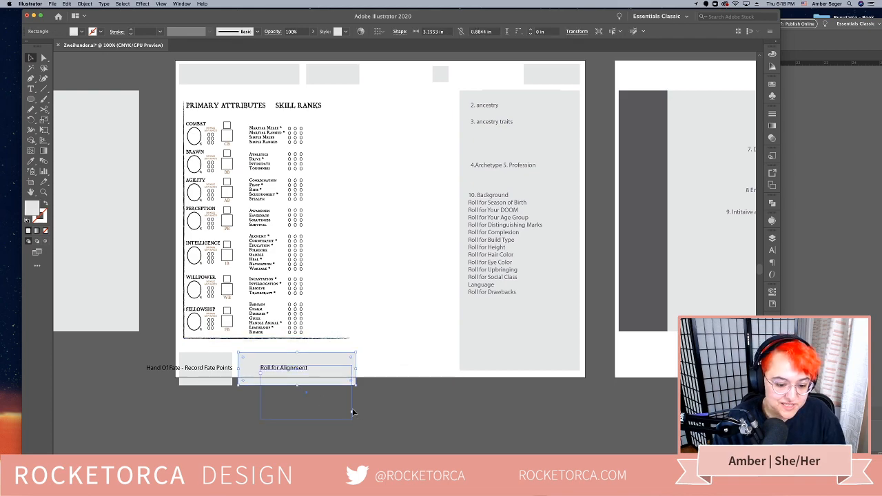
{"action": "left_click_drag", "start_coordinate": [200, 368], "coordinate": [199, 366]}
{"action": "left_click", "coordinate": [333, 439]}
{"action": "left_click", "coordinate": [398, 355]}
{"action": "left_click", "coordinate": [431, 427]}
{"action": "left_click_drag", "start_coordinate": [197, 370], "coordinate": [196, 369]}
{"action": "left_click_drag", "start_coordinate": [283, 377], "coordinate": [312, 405]}
{"action": "left_click", "coordinate": [432, 405]}
{"action": "key", "text": "space"}
{"action": "left_click_drag", "start_coordinate": [409, 374], "coordinate": [417, 408]}
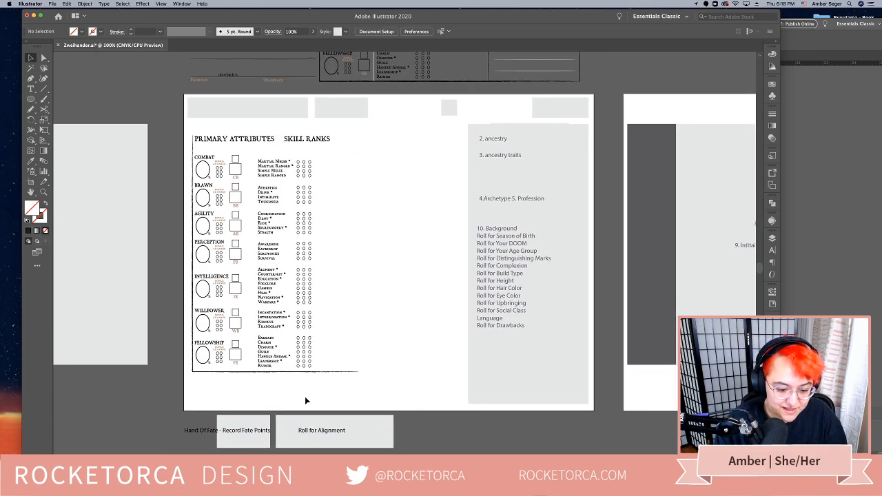
Release the outermost clipping mask around the original background sheet's artwork
{"action": "scroll", "coordinate": [289, 399], "scroll_direction": "up", "scroll_amount": 3}
{"action": "scroll", "coordinate": [323, 432], "scroll_direction": "down", "scroll_amount": 5}
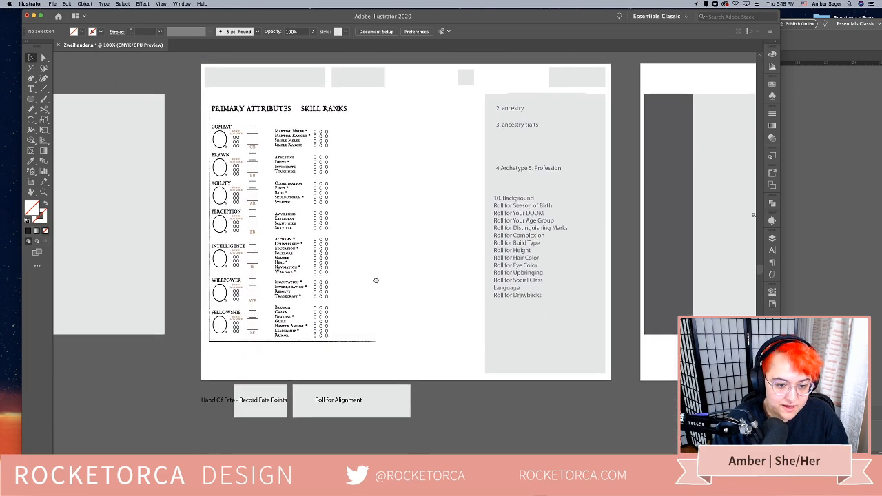
{"action": "scroll", "coordinate": [375, 283], "scroll_direction": "up", "scroll_amount": 2}
{"action": "scroll", "coordinate": [265, 368], "scroll_direction": "up", "scroll_amount": 10}
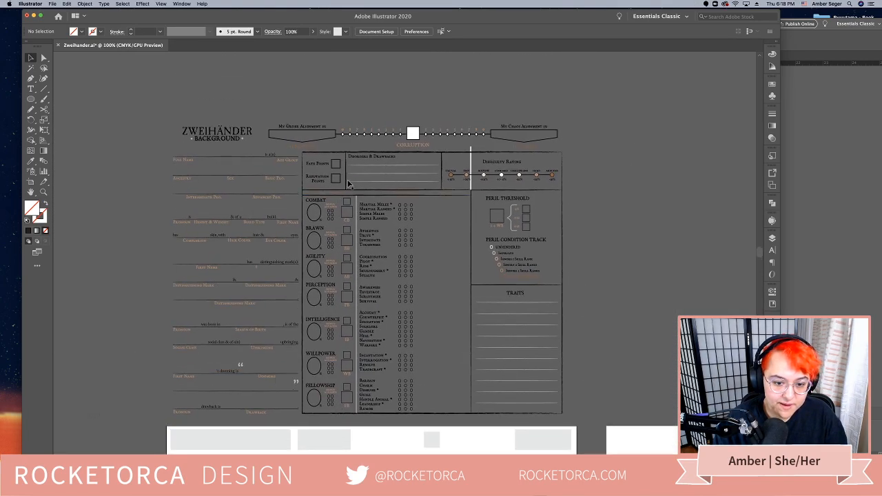
{"action": "left_click", "coordinate": [318, 163]}
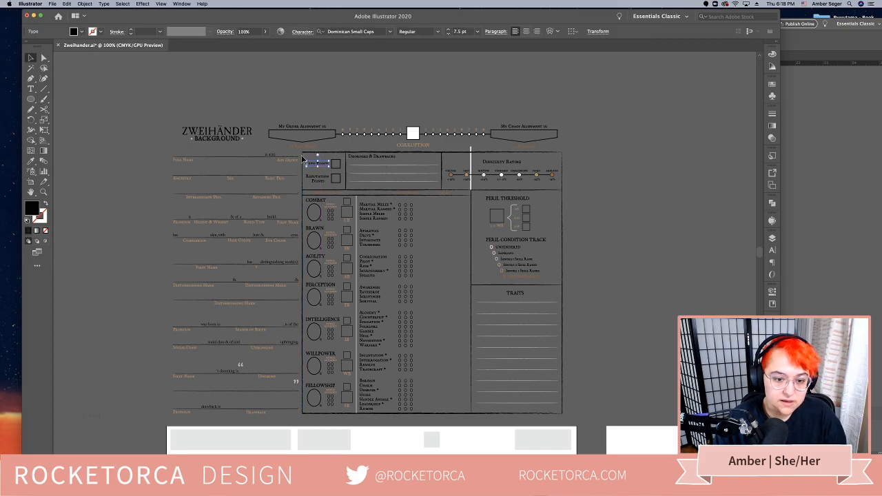
{"action": "left_click", "coordinate": [310, 158]}
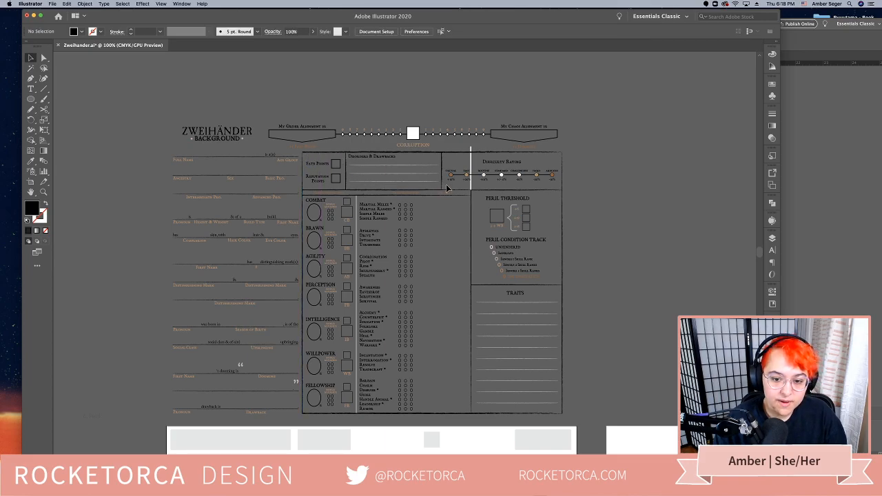
{"action": "left_click", "coordinate": [249, 133]}
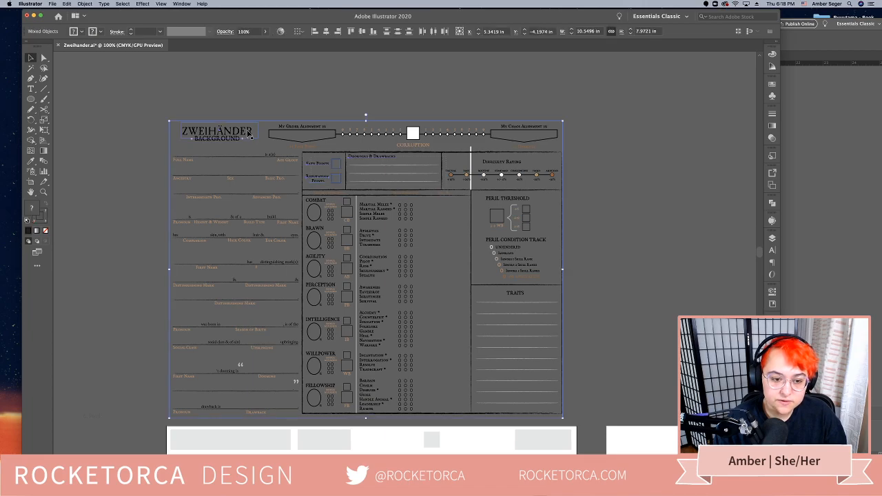
{"action": "left_click", "coordinate": [252, 137]}
{"action": "right_click", "coordinate": [170, 137]}
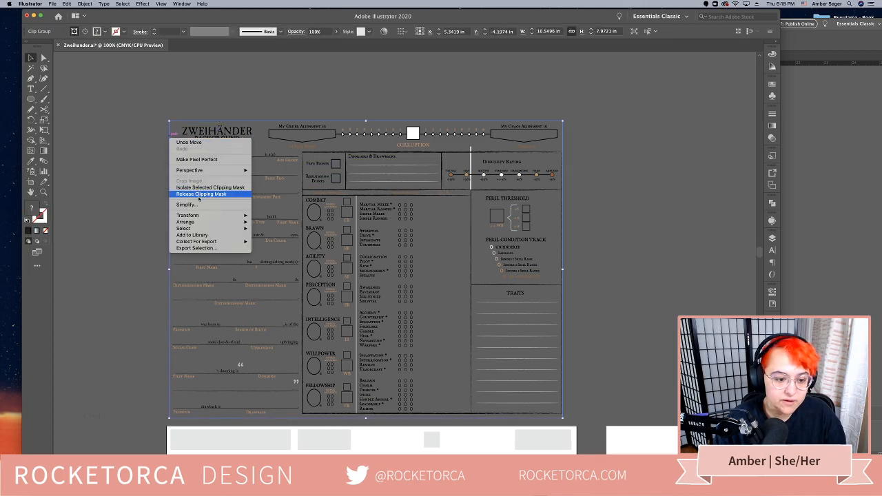
{"action": "left_click", "coordinate": [202, 194]}
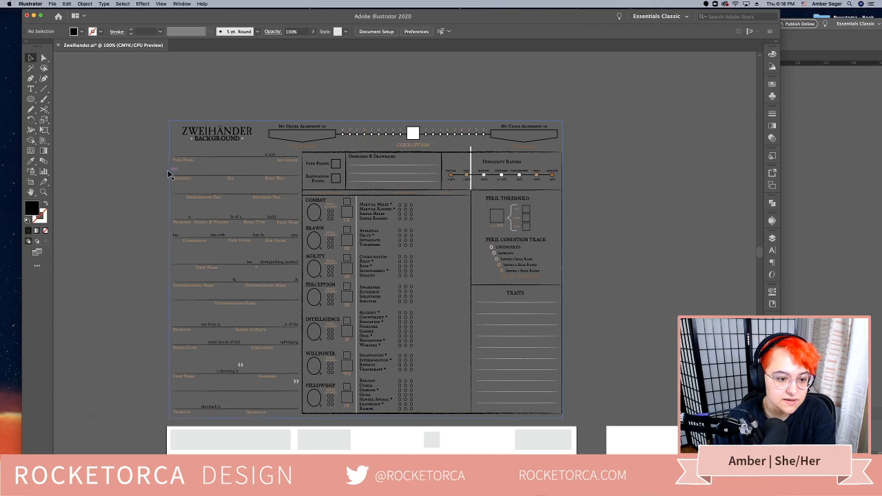
Release the next clipping mask on the original background sheet and delete its leftover frame path
{"action": "left_click", "coordinate": [157, 169]}
{"action": "left_click", "coordinate": [170, 164]}
{"action": "right_click", "coordinate": [171, 160]}
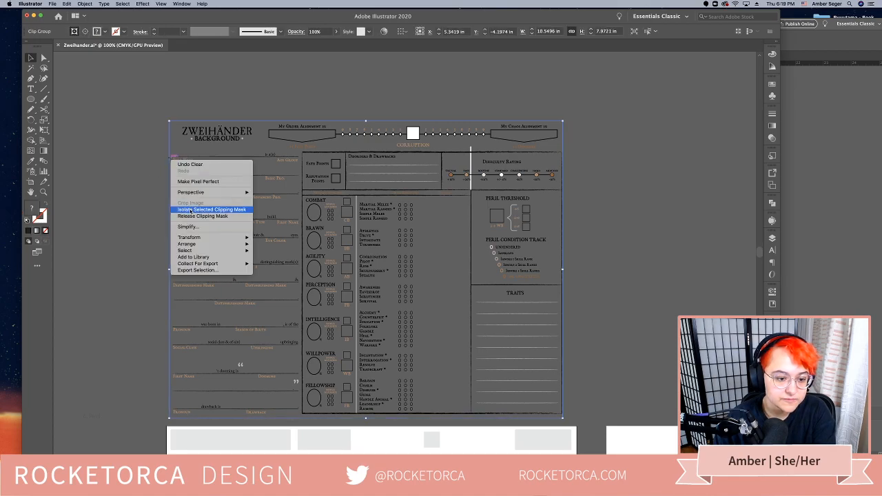
{"action": "left_click", "coordinate": [129, 212]}
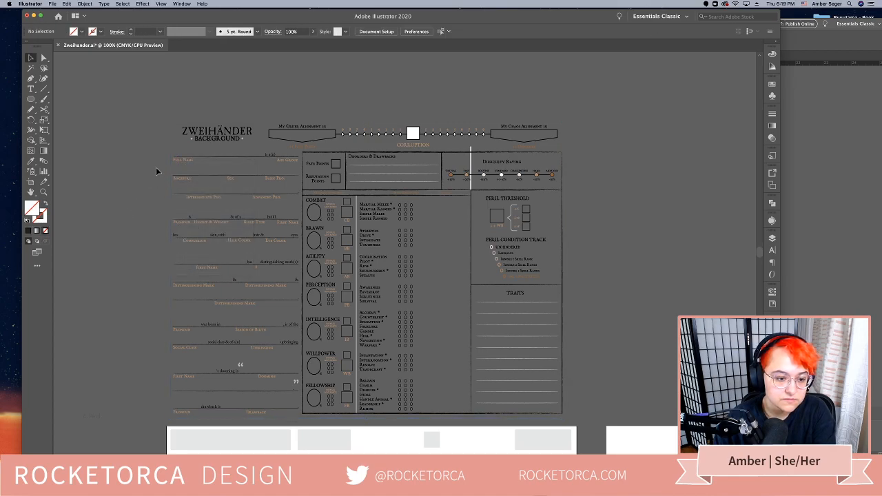
{"action": "left_click", "coordinate": [170, 166]}
{"action": "right_click", "coordinate": [169, 166]}
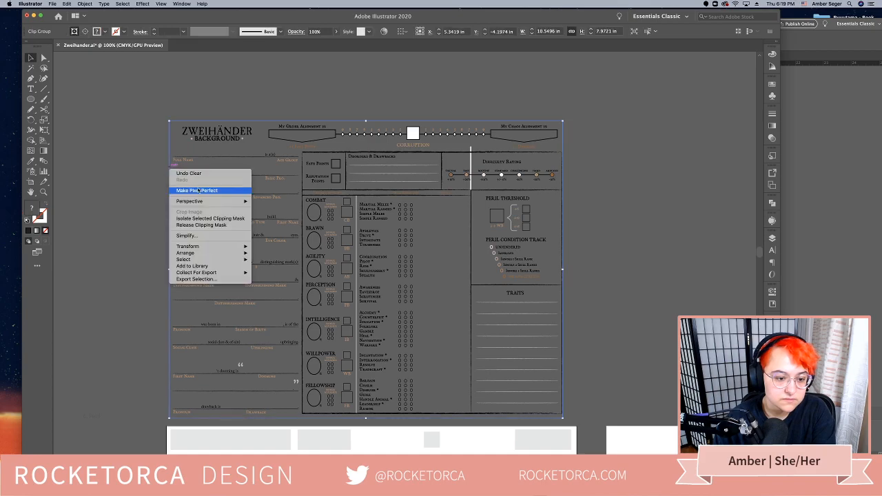
{"action": "left_click", "coordinate": [197, 224]}
{"action": "left_click", "coordinate": [297, 120]}
{"action": "left_click", "coordinate": [253, 121]}
{"action": "key", "text": "Delete"}
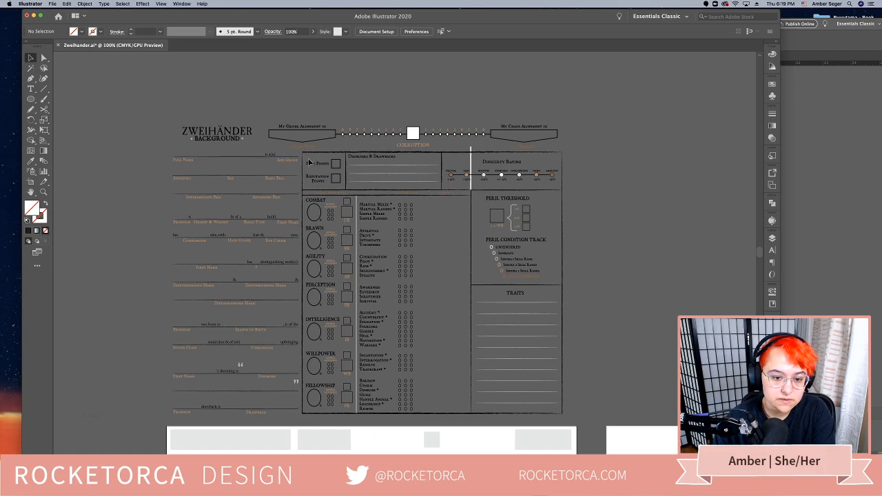
Delete the stacked sheet-sized frame paths lying over the original background sheet
{"action": "key", "text": "super+a"}
{"action": "left_click", "coordinate": [384, 95]}
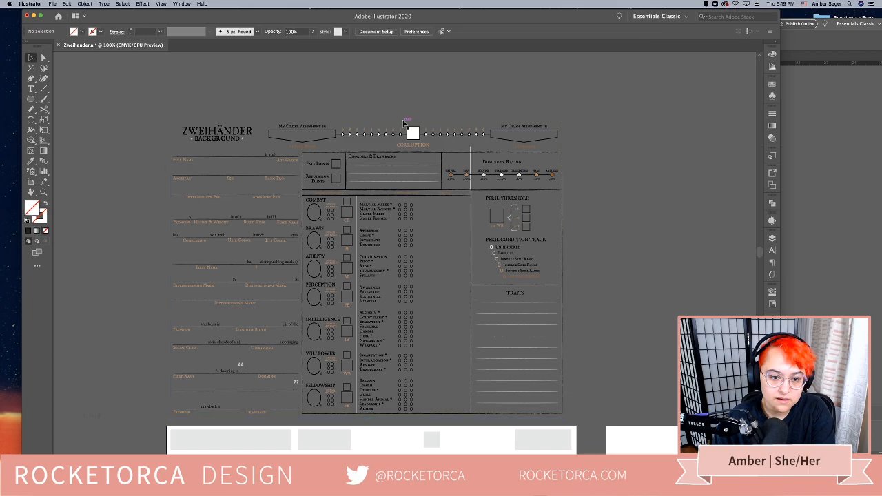
{"action": "left_click", "coordinate": [404, 123]}
{"action": "key", "text": "Delete"}
{"action": "left_click", "coordinate": [404, 123]}
{"action": "key", "text": "Delete"}
{"action": "left_click", "coordinate": [404, 124]}
{"action": "key", "text": "Delete"}
{"action": "left_click", "coordinate": [403, 123]}
{"action": "key", "text": "Delete"}
{"action": "left_click", "coordinate": [404, 123]}
{"action": "key", "text": "Delete"}
{"action": "left_click", "coordinate": [404, 124]}
{"action": "key", "text": "Delete"}
{"action": "left_click", "coordinate": [404, 124]}
{"action": "key", "text": "Delete"}
{"action": "left_click", "coordinate": [404, 123]}
{"action": "key", "text": "Delete"}
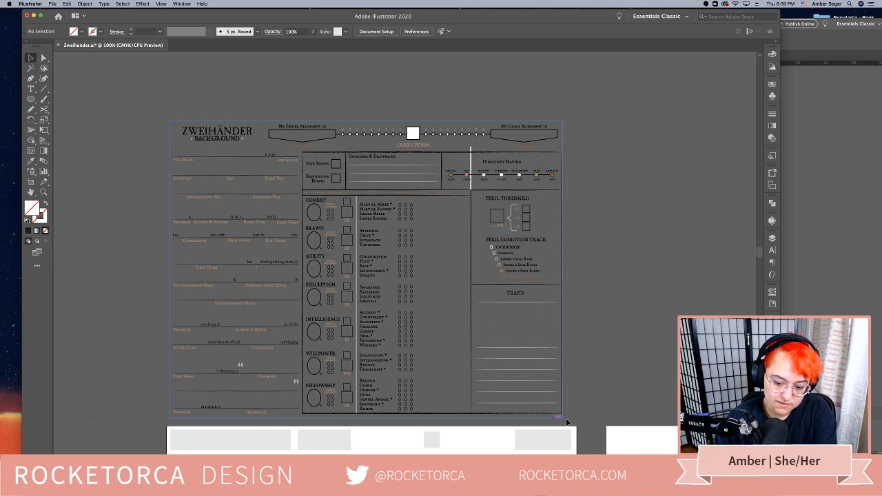
{"action": "left_click_drag", "start_coordinate": [560, 419], "coordinate": [649, 400]}
{"action": "key", "text": "Delete"}
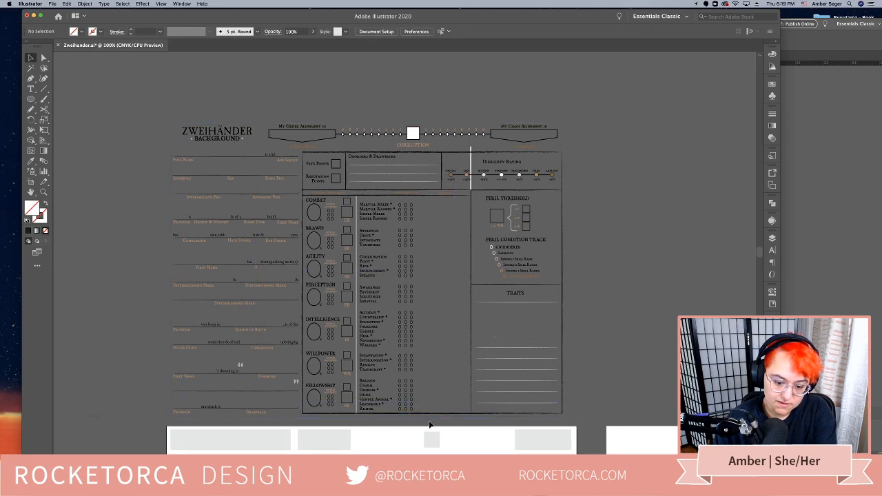
Transfer the Fate Points, Reputation Points and Disorders & Drawbacks block from the original sheet to the empty area below the new artboard
{"action": "left_click", "coordinate": [344, 409]}
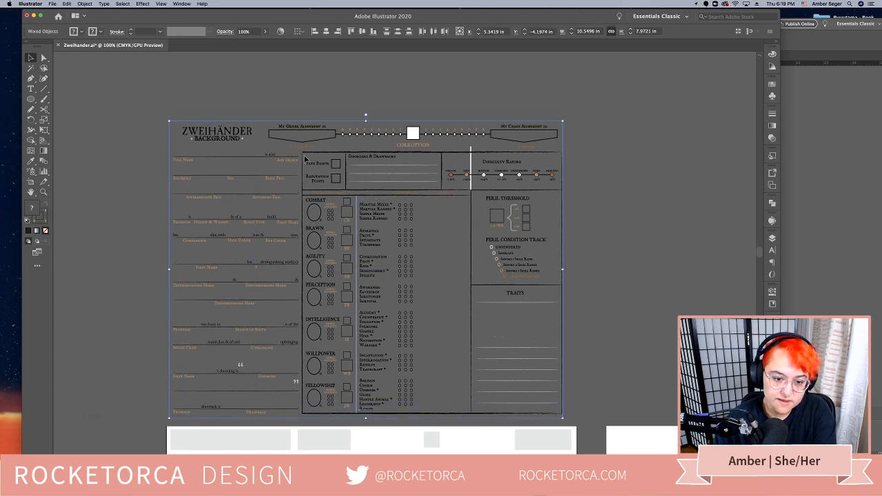
{"action": "key", "text": "Delete"}
{"action": "left_click", "coordinate": [357, 157]}
{"action": "left_click_drag", "start_coordinate": [358, 158], "coordinate": [532, 163]}
{"action": "left_click_drag", "start_coordinate": [574, 317], "coordinate": [421, 276]}
{"action": "key", "text": "Delete"}
{"action": "left_click_drag", "start_coordinate": [334, 377], "coordinate": [452, 183]}
{"action": "scroll", "coordinate": [451, 183], "scroll_direction": "down", "scroll_amount": 10}
{"action": "scroll", "coordinate": [452, 184], "scroll_direction": "left", "scroll_amount": 5}
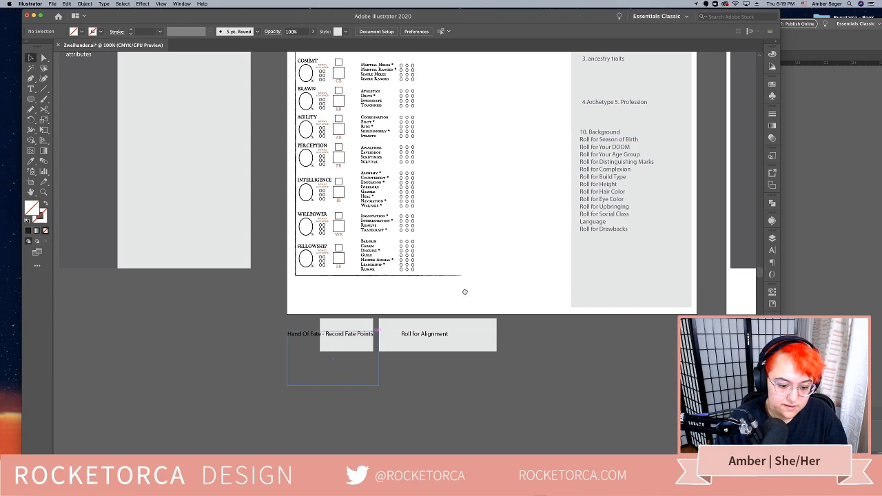
{"action": "key", "text": "super+v"}
{"action": "left_click", "coordinate": [509, 311]}
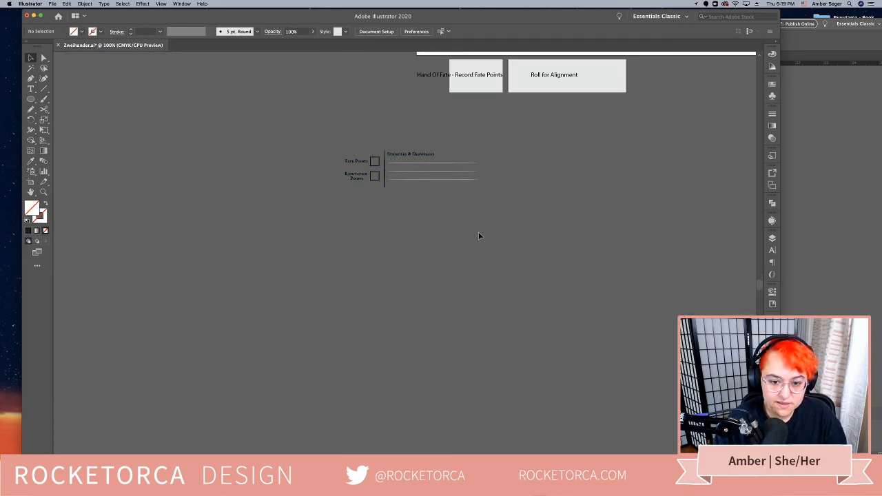
Release the pasted block's clipping mask and delete the writing lines under Disorders & Drawbacks
{"action": "left_click_drag", "start_coordinate": [396, 118], "coordinate": [449, 187]}
{"action": "key", "text": "super+z"}
{"action": "left_click", "coordinate": [388, 144]}
{"action": "left_click", "coordinate": [337, 149]}
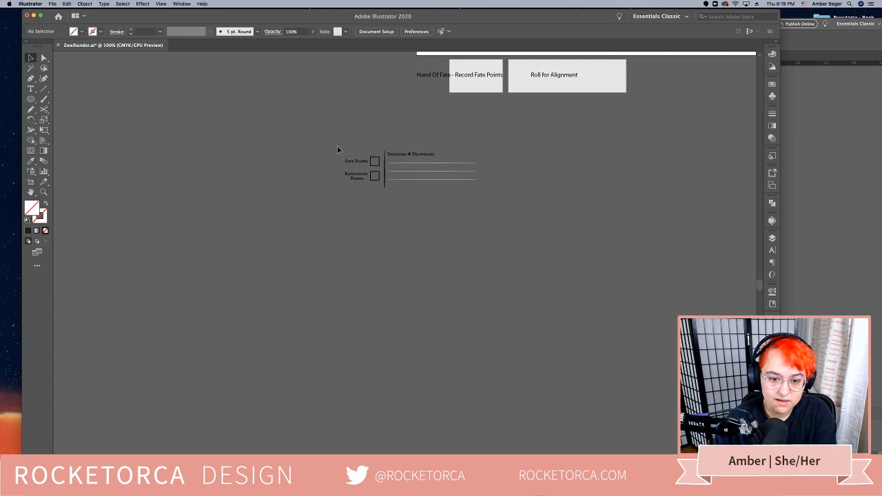
{"action": "left_click", "coordinate": [395, 159]}
{"action": "left_click", "coordinate": [405, 148]}
{"action": "left_click", "coordinate": [405, 156]}
{"action": "left_click_drag", "start_coordinate": [378, 164], "coordinate": [395, 170]}
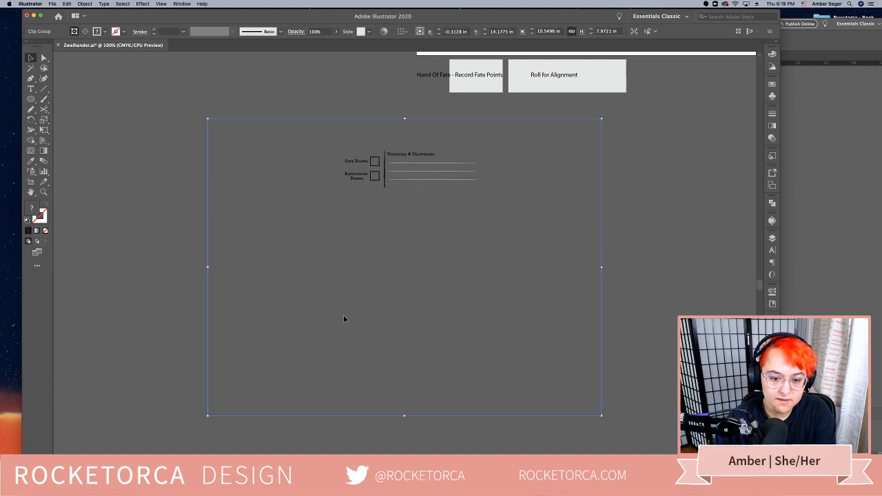
{"action": "right_click", "coordinate": [346, 320]}
{"action": "left_click", "coordinate": [388, 374]}
{"action": "left_click", "coordinate": [184, 263]}
{"action": "left_click", "coordinate": [406, 163]}
{"action": "key", "text": "Delete"}
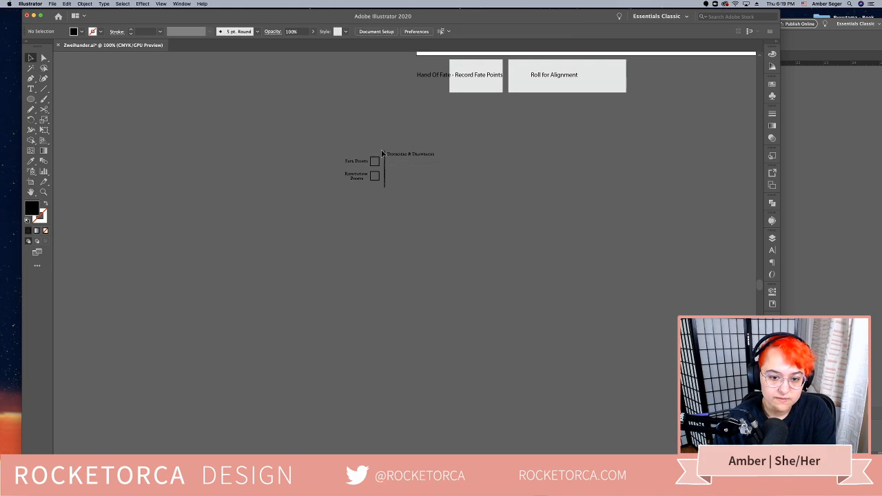
Move the Fate Points, Reputation Points and Disorders & Drawbacks block onto the artboard, directly beneath the horizontal rule below Fellowship
{"action": "left_click", "coordinate": [385, 164]}
{"action": "scroll", "coordinate": [479, 203], "scroll_direction": "up", "scroll_amount": 3}
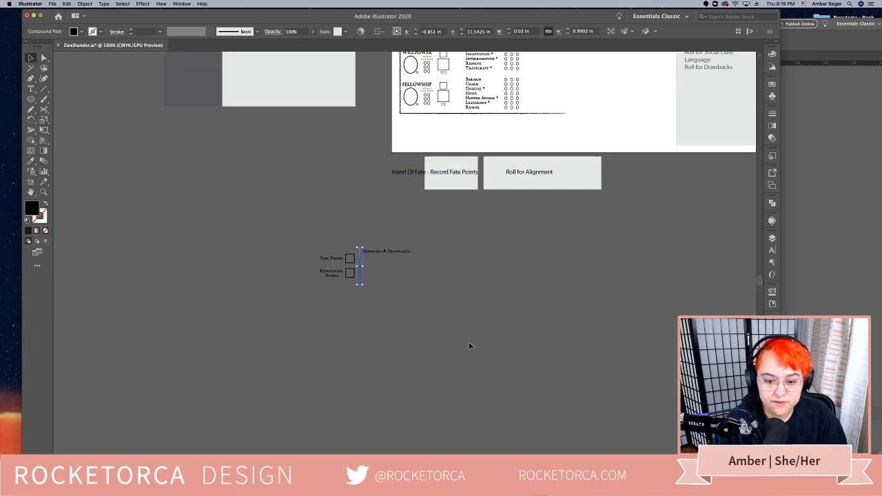
{"action": "left_click", "coordinate": [387, 284]}
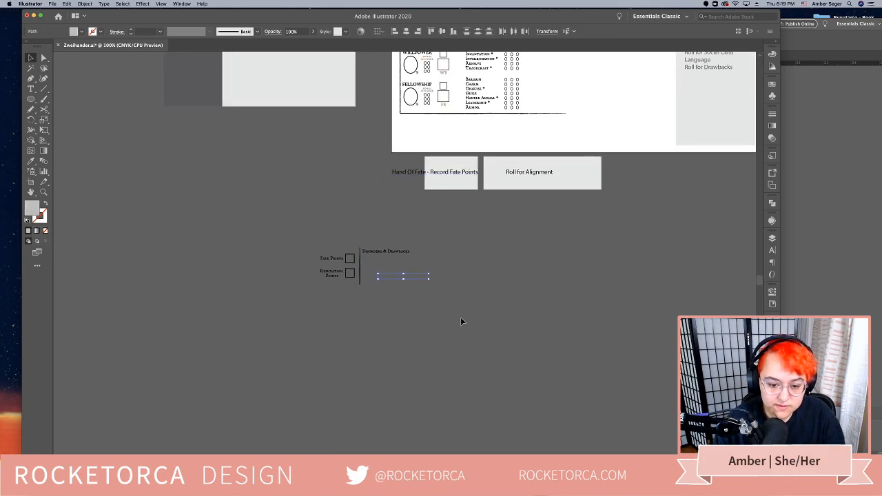
{"action": "left_click", "coordinate": [377, 265]}
{"action": "left_click_drag", "start_coordinate": [421, 286], "coordinate": [326, 252]}
{"action": "left_click_drag", "start_coordinate": [384, 296], "coordinate": [324, 402]}
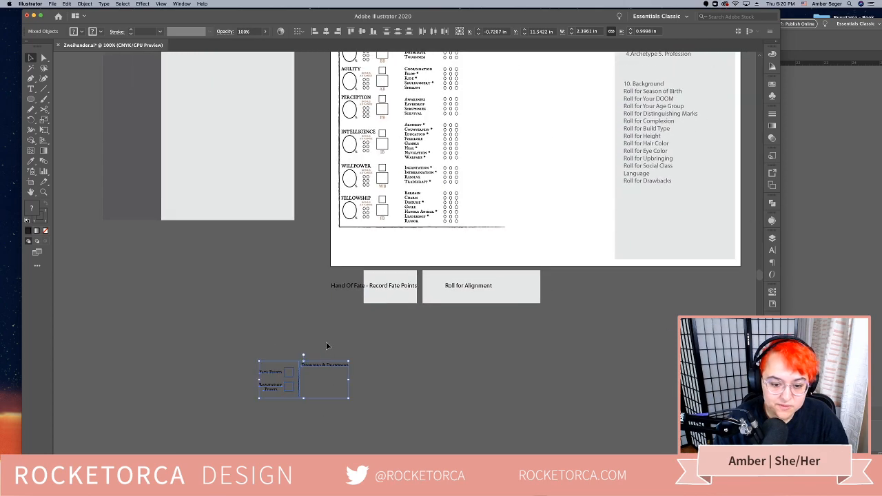
{"action": "left_click_drag", "start_coordinate": [316, 364], "coordinate": [402, 237]}
{"action": "left_click", "coordinate": [503, 252]}
{"action": "left_click_drag", "start_coordinate": [469, 250], "coordinate": [427, 295]}
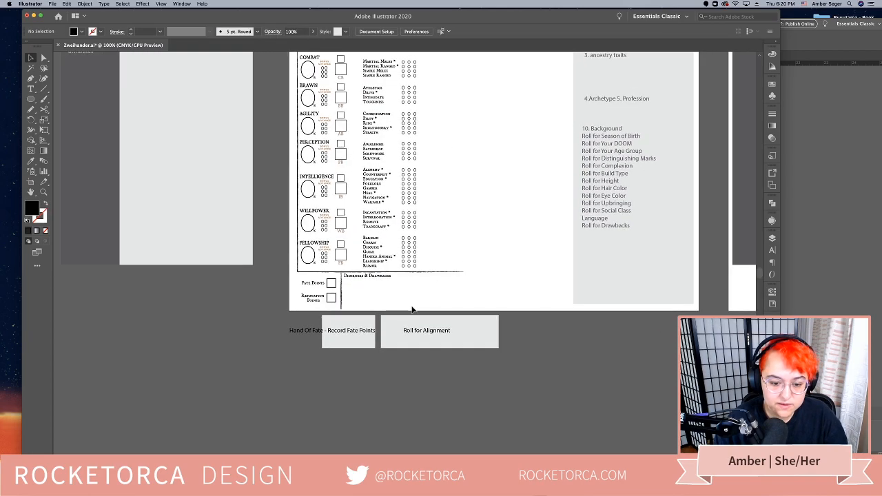
Delete the short white vertical rule crossing the original sheet's Difficulty Rating section
{"action": "scroll", "coordinate": [408, 272], "scroll_direction": "up", "scroll_amount": 5}
{"action": "scroll", "coordinate": [429, 319], "scroll_direction": "up", "scroll_amount": 5}
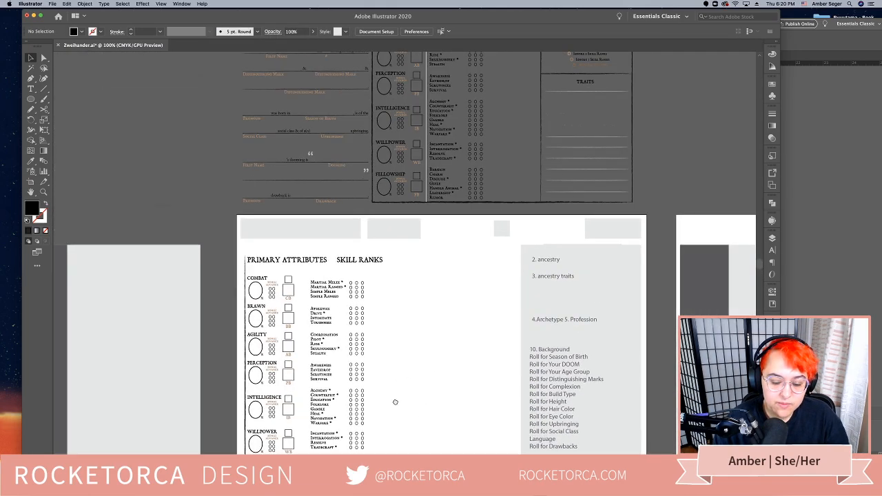
{"action": "scroll", "coordinate": [420, 435], "scroll_direction": "up", "scroll_amount": 2}
{"action": "scroll", "coordinate": [417, 448], "scroll_direction": "right", "scroll_amount": 3}
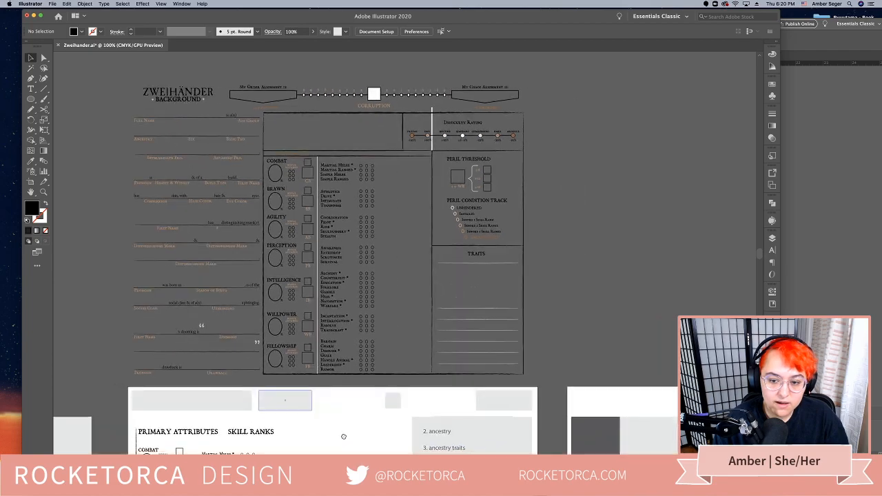
{"action": "left_click_drag", "start_coordinate": [420, 124], "coordinate": [318, 117]}
{"action": "key", "text": "Delete"}
Move the original sheet's top horizontal rule into the empty space beside the sheet and release its clipping mask, deleting the frame path
{"action": "left_click_drag", "start_coordinate": [264, 117], "coordinate": [578, 120]}
{"action": "right_click", "coordinate": [612, 127]}
{"action": "mouse_move", "coordinate": [652, 204]}
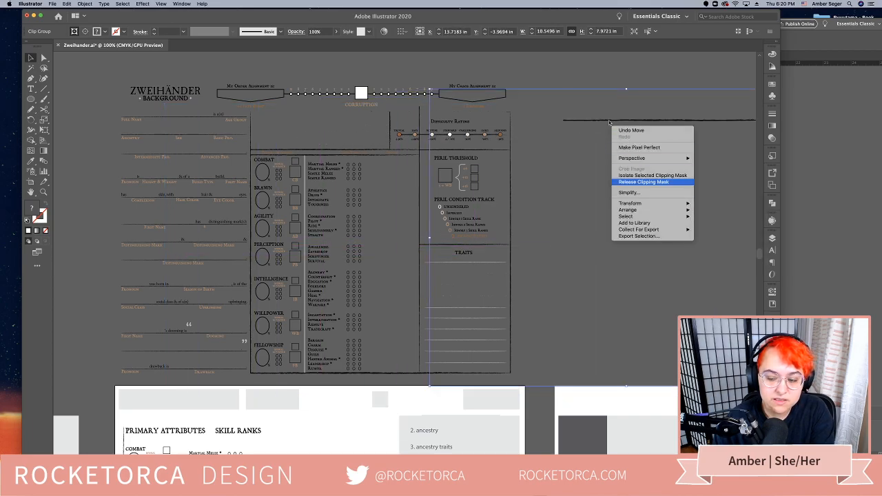
{"action": "left_click", "coordinate": [650, 182]}
{"action": "left_click_drag", "start_coordinate": [586, 73], "coordinate": [603, 102]}
{"action": "key", "text": "Delete"}
{"action": "left_click", "coordinate": [594, 120]}
{"action": "left_click", "coordinate": [598, 158]}
Delete the long vertical rule between the original sheet's skill lists and its Peril and Traits column
{"action": "left_click_drag", "start_coordinate": [420, 127], "coordinate": [320, 123]}
{"action": "key", "text": "Delete"}
{"action": "left_click", "coordinate": [390, 120]}
{"action": "key", "text": "Delete"}
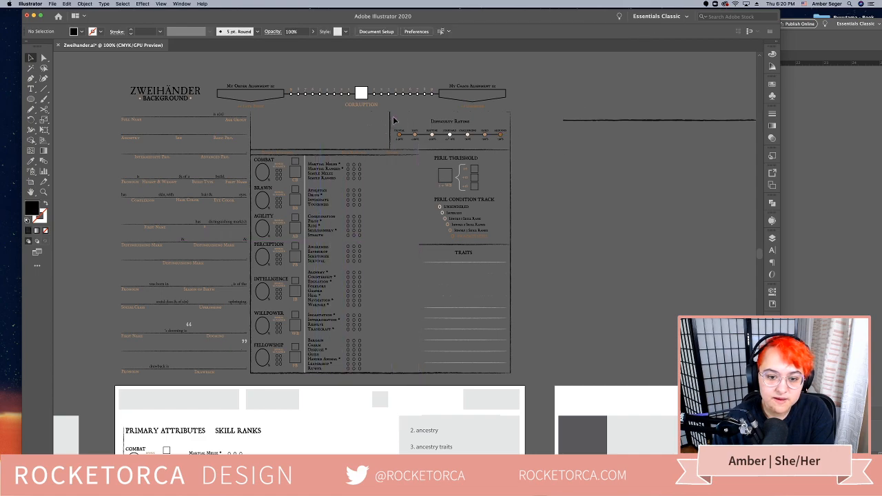
Release the clipping mask on the short vertical divider beside Difficulty Rating and select the divider
{"action": "left_click", "coordinate": [389, 131]}
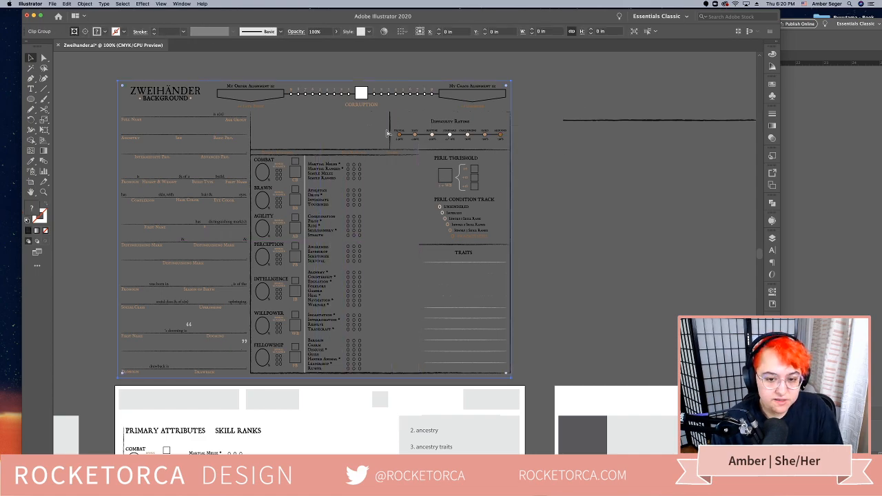
{"action": "right_click", "coordinate": [388, 131]}
{"action": "left_click", "coordinate": [446, 189]}
{"action": "left_click", "coordinate": [530, 168]}
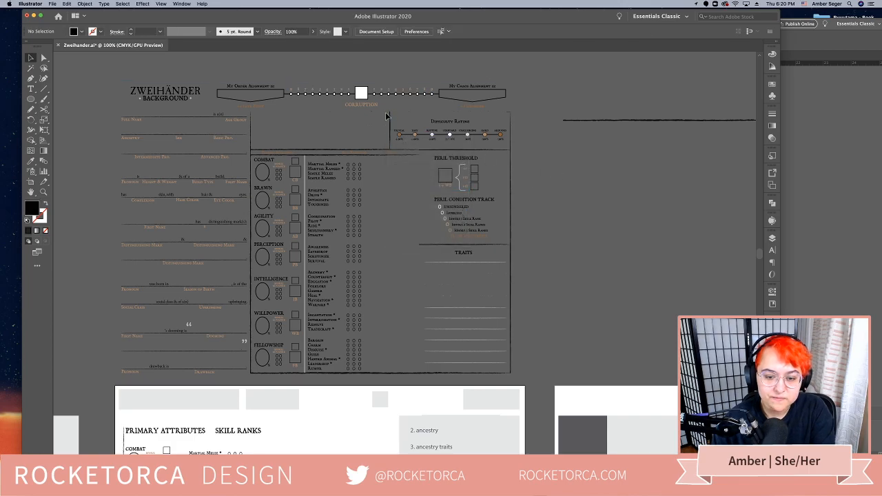
{"action": "left_click", "coordinate": [389, 118]}
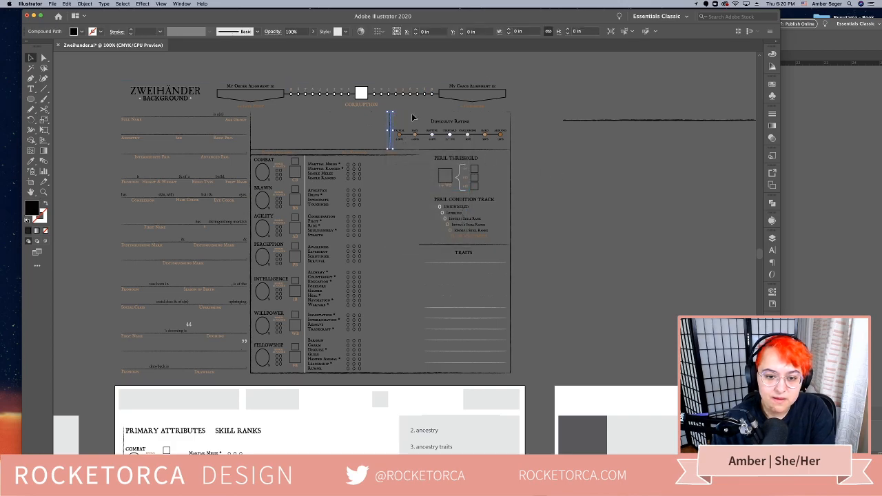
Pull a clipped rule from the lines under Traits off the original sheet and delete it
{"action": "left_click", "coordinate": [547, 139]}
{"action": "left_click", "coordinate": [509, 114]}
{"action": "left_click_drag", "start_coordinate": [511, 112], "coordinate": [554, 108]}
{"action": "left_click", "coordinate": [560, 114]}
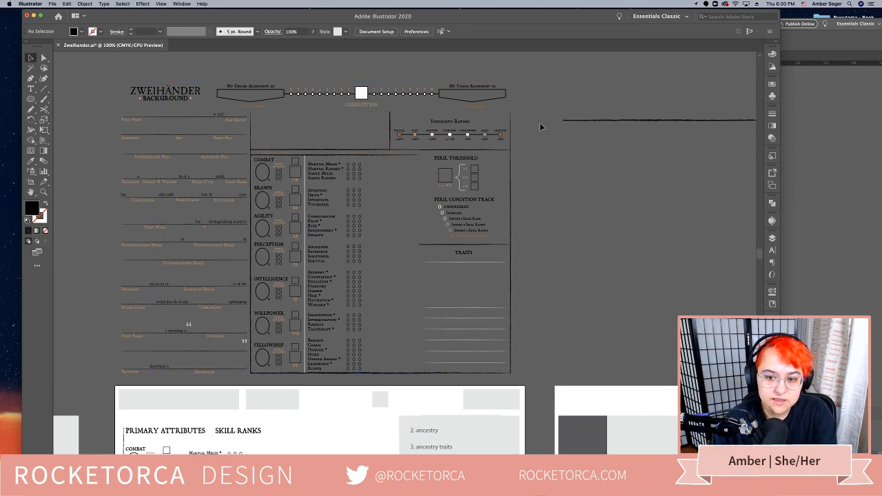
{"action": "left_click", "coordinate": [512, 103]}
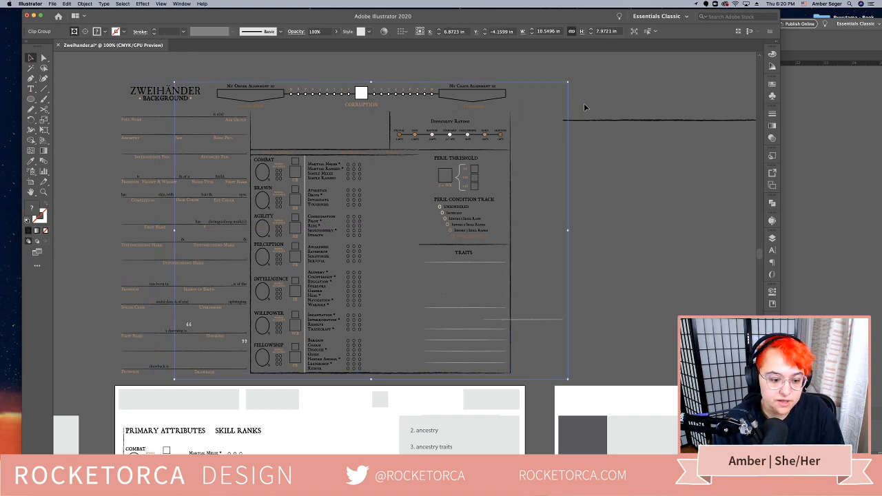
{"action": "left_click", "coordinate": [574, 208]}
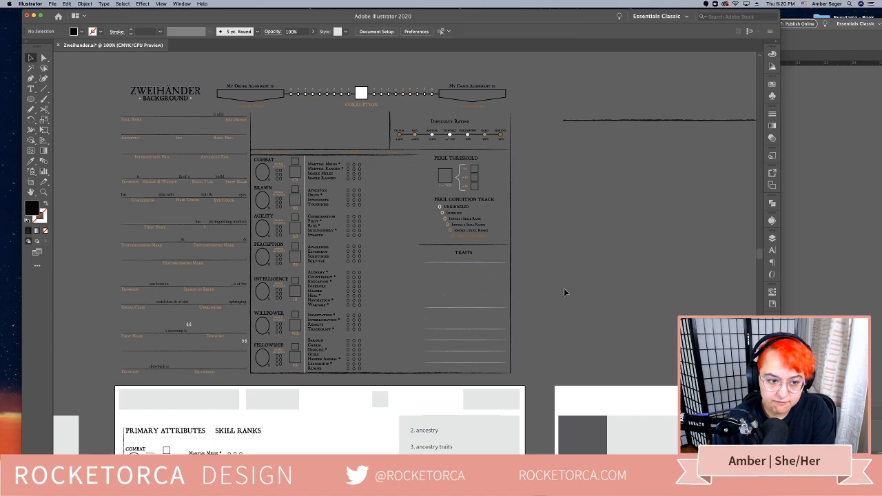
Move the original sheet's outer vertical border rule into the empty space beside the sheet and release its clipping mask
{"action": "left_click", "coordinate": [511, 283]}
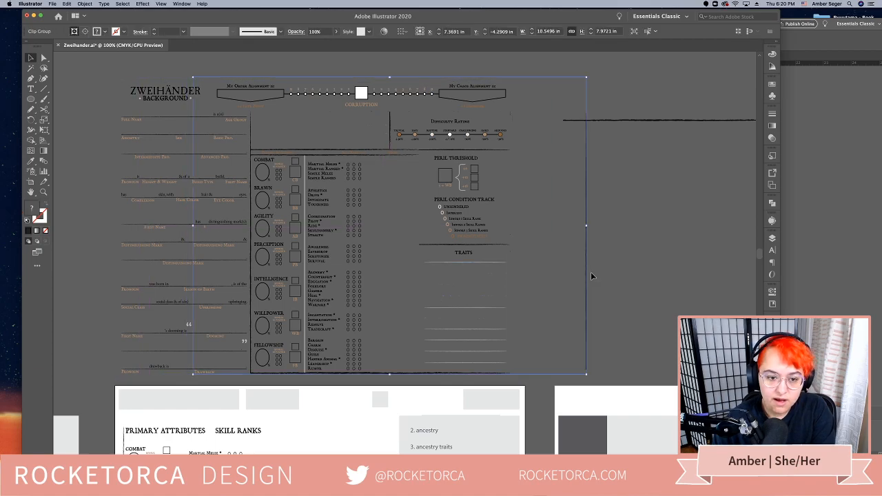
{"action": "left_click_drag", "start_coordinate": [631, 238], "coordinate": [728, 241]}
{"action": "left_click_drag", "start_coordinate": [661, 254], "coordinate": [511, 266]}
{"action": "left_click_drag", "start_coordinate": [573, 234], "coordinate": [629, 227]}
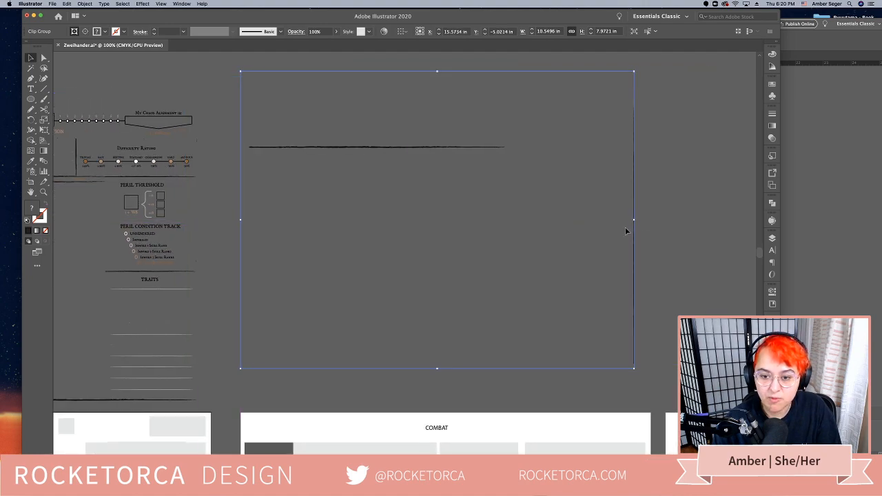
{"action": "right_click", "coordinate": [474, 354]}
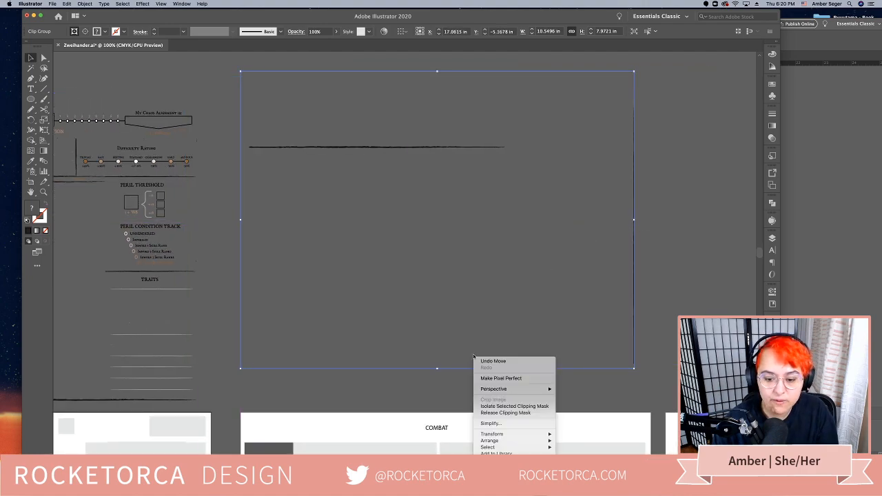
{"action": "left_click", "coordinate": [506, 413]}
Separate the released frame path from the vertical border rule and delete the frame
{"action": "left_click", "coordinate": [428, 269]}
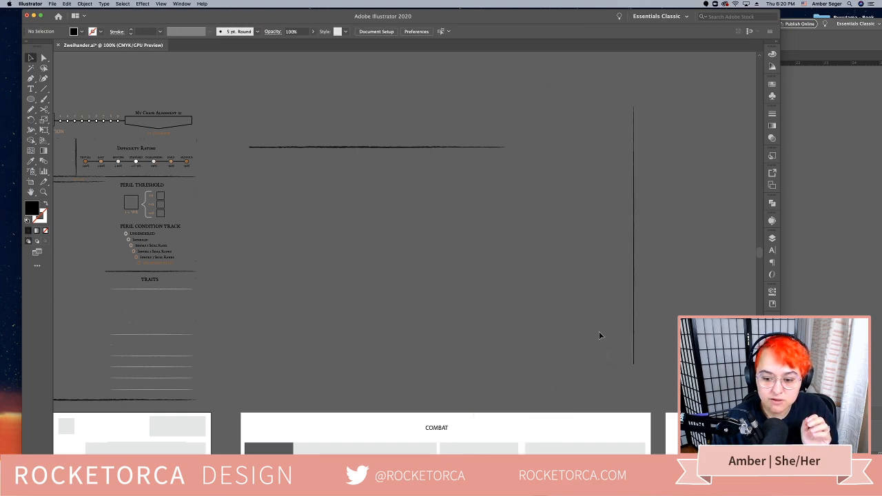
{"action": "left_click_drag", "start_coordinate": [587, 396], "coordinate": [590, 352]}
{"action": "left_click", "coordinate": [601, 395]}
{"action": "left_click_drag", "start_coordinate": [601, 396], "coordinate": [592, 334]}
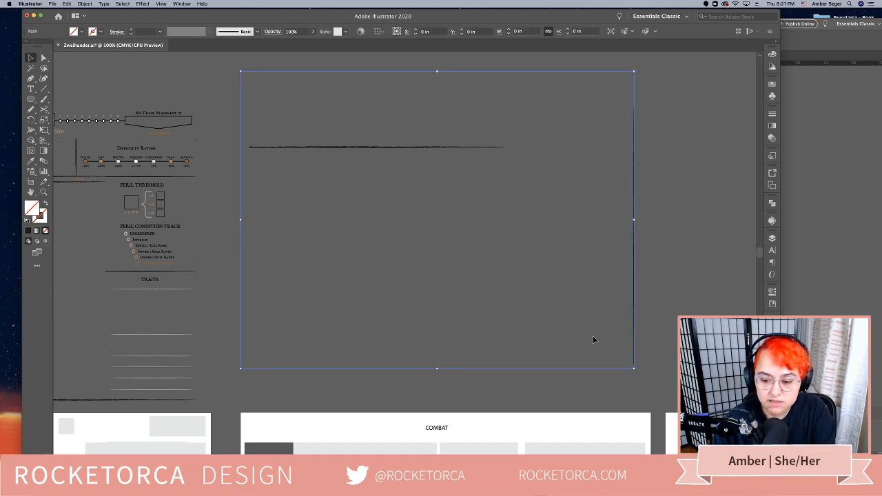
{"action": "left_click_drag", "start_coordinate": [610, 374], "coordinate": [591, 354]}
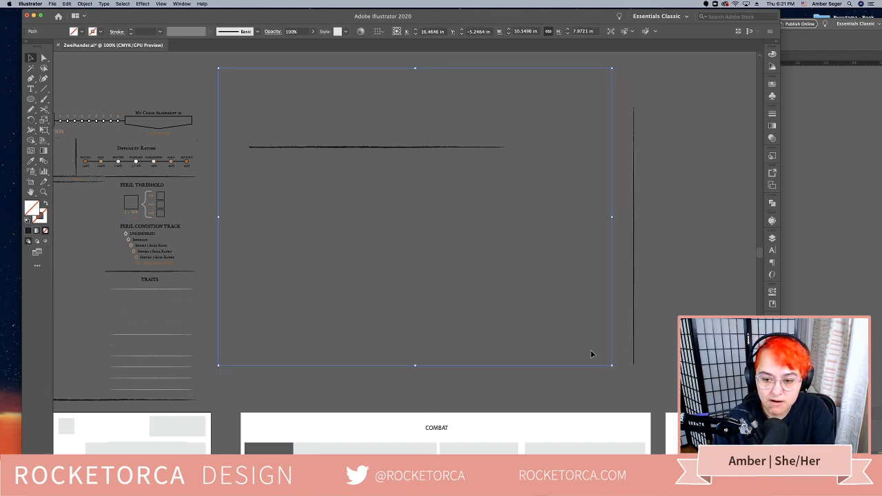
{"action": "left_click", "coordinate": [557, 374]}
{"action": "scroll", "coordinate": [545, 289], "scroll_direction": "left", "scroll_amount": 8}
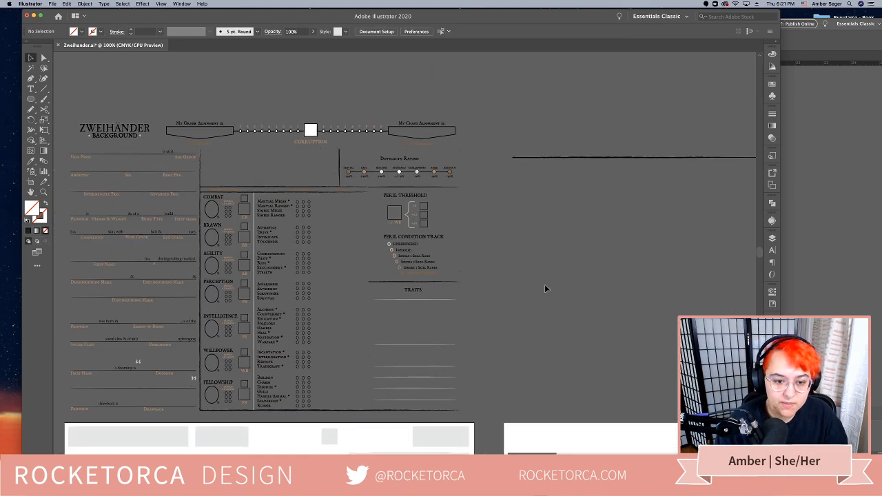
{"action": "left_click", "coordinate": [461, 154]}
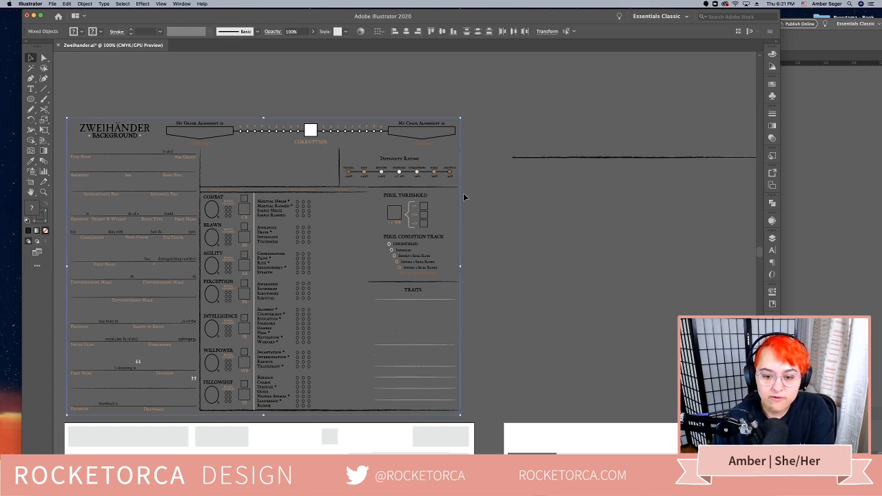
{"action": "left_click_drag", "start_coordinate": [465, 197], "coordinate": [584, 204]}
{"action": "key", "text": "super+z"}
{"action": "right_click", "coordinate": [323, 242]}
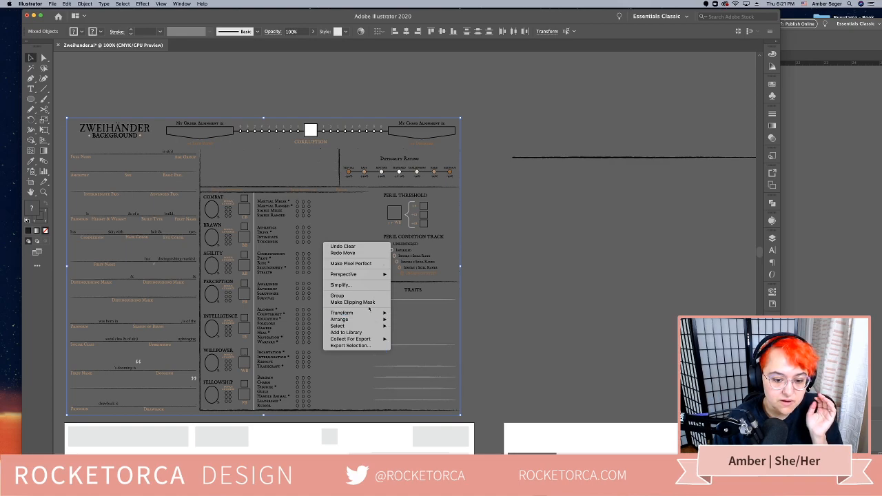
{"action": "left_click", "coordinate": [456, 313]}
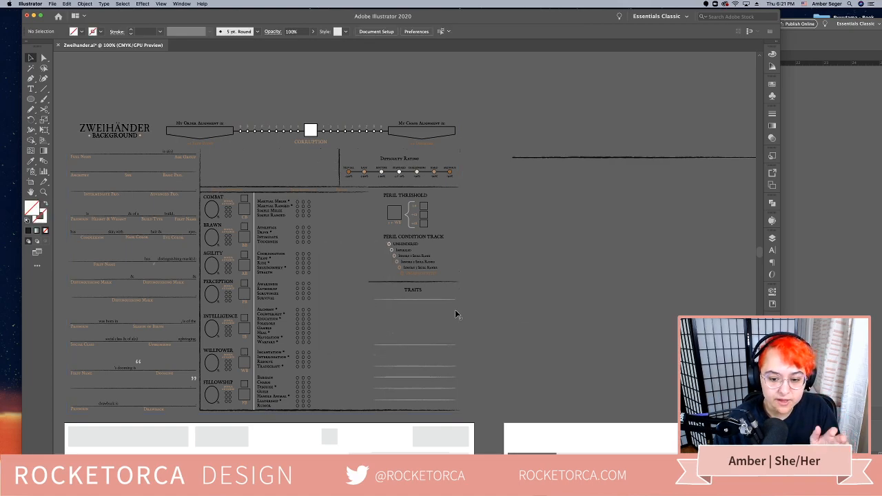
Release the clipping mask on the topmost clipped group over the original sheet and clear away its frame path
{"action": "left_click", "coordinate": [461, 315]}
{"action": "right_click", "coordinate": [465, 311]}
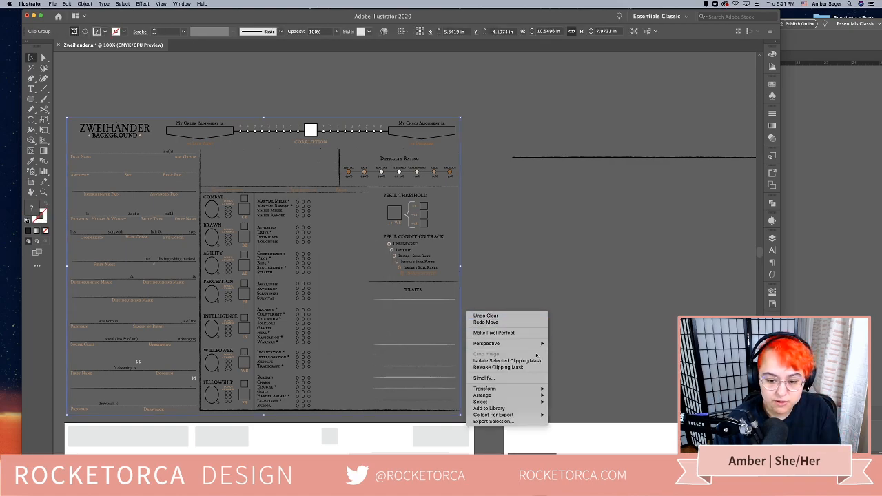
{"action": "left_click", "coordinate": [535, 368]}
{"action": "left_click", "coordinate": [565, 271]}
{"action": "left_click_drag", "start_coordinate": [461, 216], "coordinate": [576, 221]}
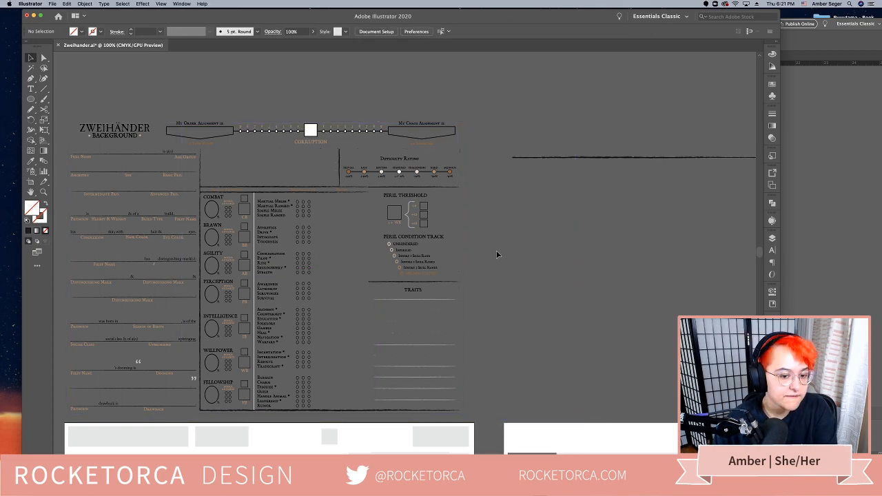
{"action": "left_click", "coordinate": [465, 257]}
{"action": "left_click", "coordinate": [511, 290]}
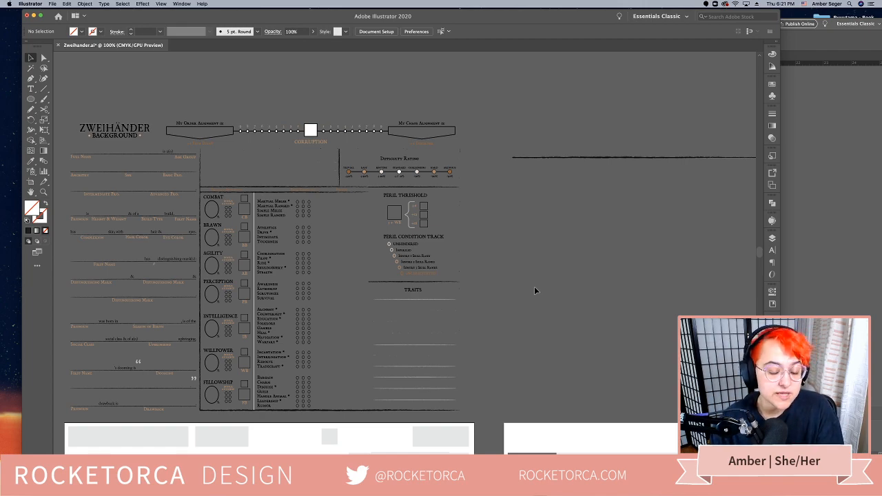
Pull the next seemingly empty clipped groups away from the original sheet by their outer edge and remove them
{"action": "left_click", "coordinate": [337, 178]}
{"action": "left_click", "coordinate": [463, 182]}
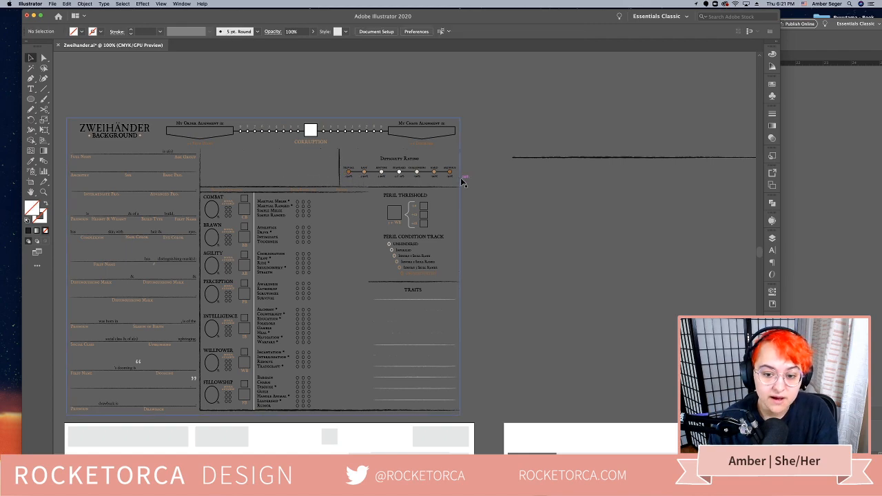
{"action": "left_click_drag", "start_coordinate": [462, 181], "coordinate": [563, 182]}
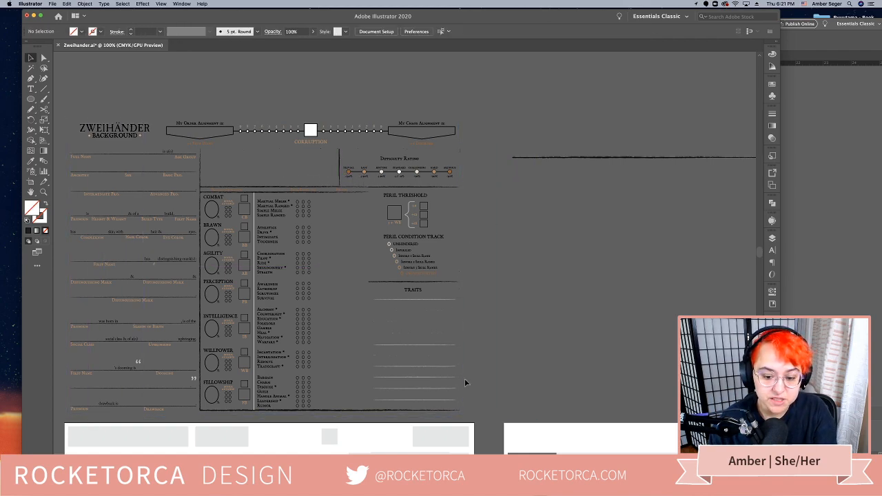
{"action": "left_click_drag", "start_coordinate": [519, 416], "coordinate": [550, 422]}
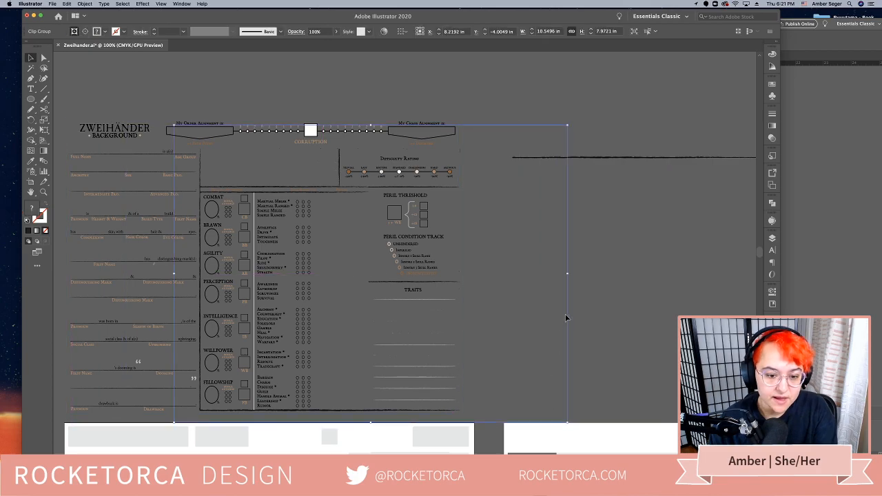
{"action": "left_click", "coordinate": [532, 236]}
{"action": "left_click_drag", "start_coordinate": [547, 236], "coordinate": [594, 257]}
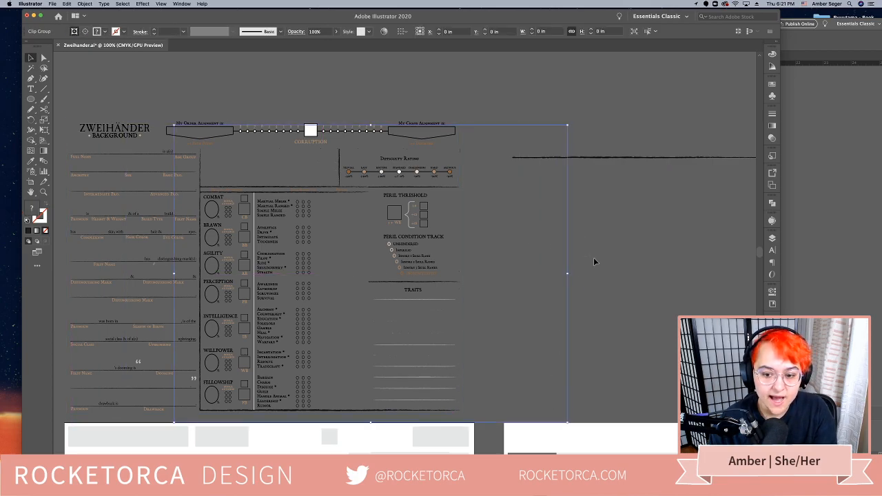
{"action": "left_click", "coordinate": [576, 242]}
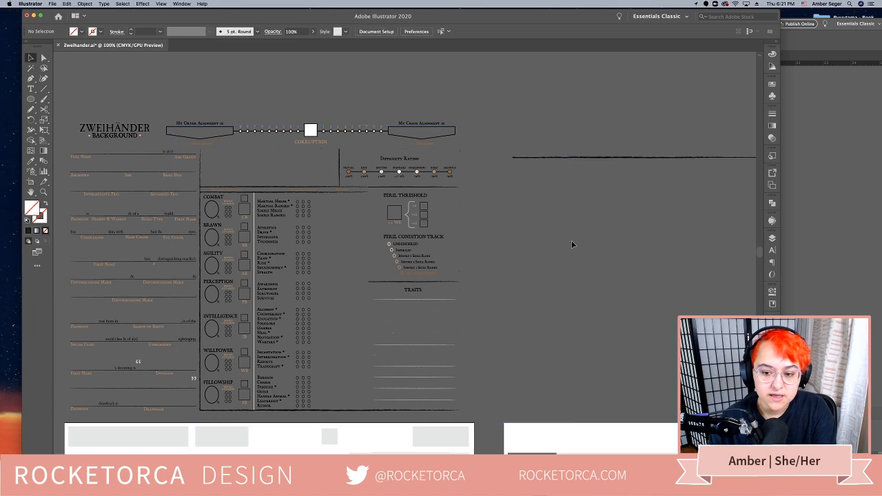
Unlock all objects and pull another full-sheet clipped group off the original sheet to isolate it
{"action": "scroll", "coordinate": [470, 390], "scroll_direction": "down", "scroll_amount": 5}
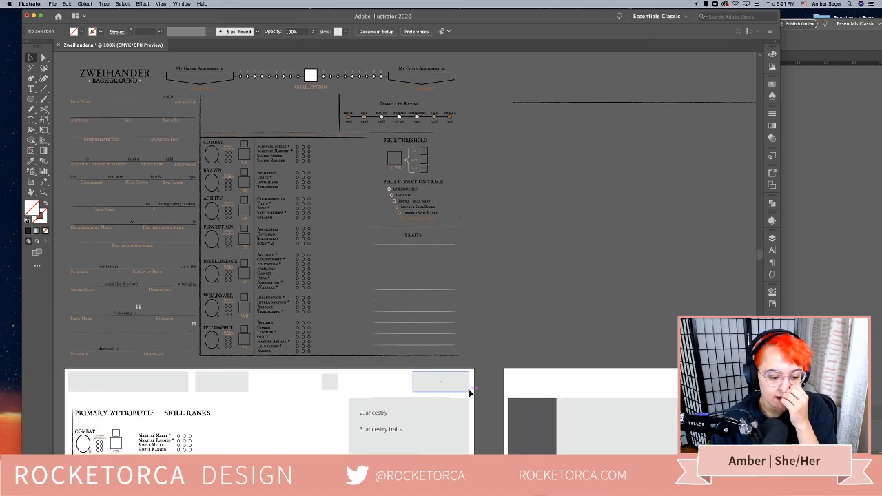
{"action": "scroll", "coordinate": [471, 393], "scroll_direction": "up", "scroll_amount": 3}
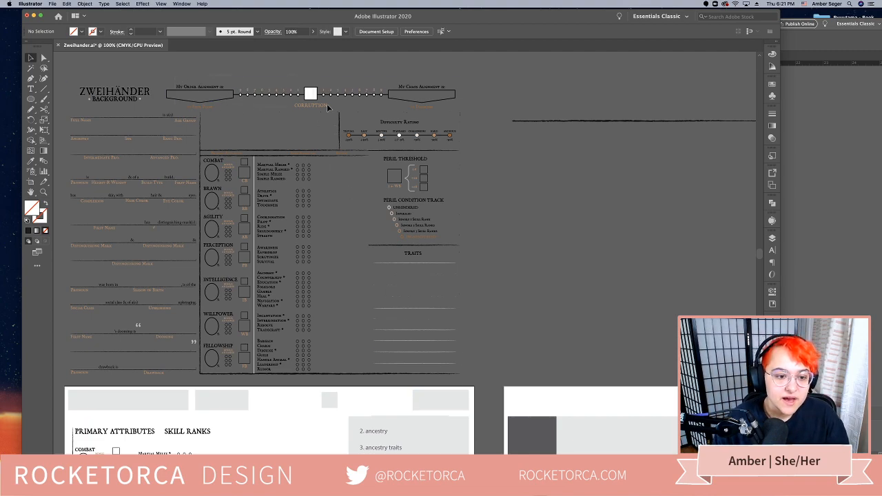
{"action": "key", "text": "alt+super+2"}
{"action": "left_click", "coordinate": [488, 149]}
{"action": "left_click", "coordinate": [462, 170]}
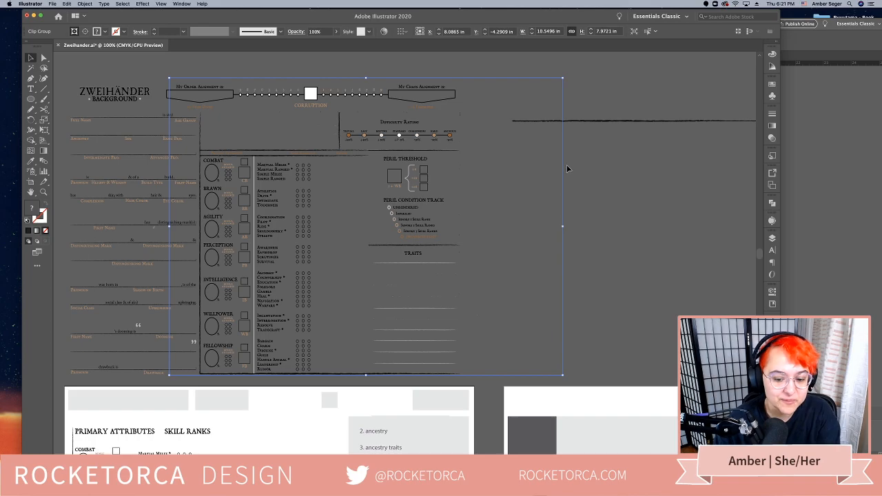
{"action": "left_click", "coordinate": [490, 275]}
{"action": "left_click", "coordinate": [526, 128]}
{"action": "left_click", "coordinate": [468, 234]}
Shift the next full-sheet clipped group sideways to check its content and delete it
{"action": "scroll", "coordinate": [551, 231], "scroll_direction": "down", "scroll_amount": 3}
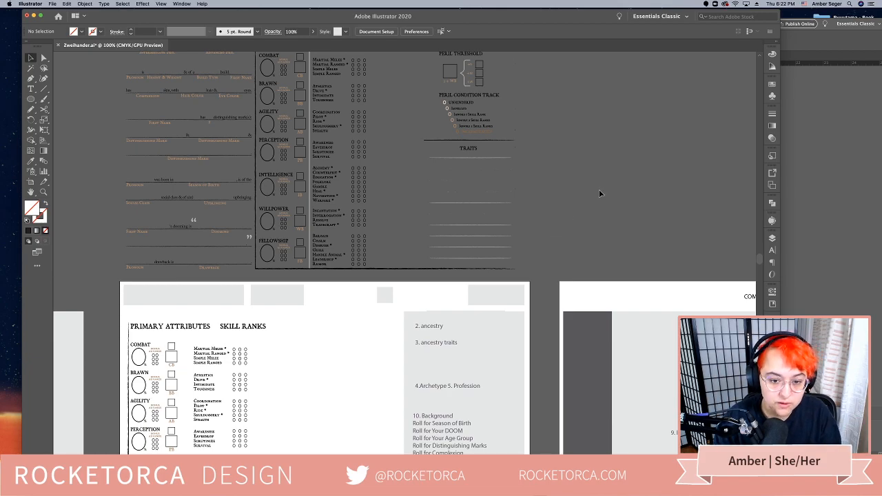
{"action": "left_click_drag", "start_coordinate": [599, 157], "coordinate": [652, 291]}
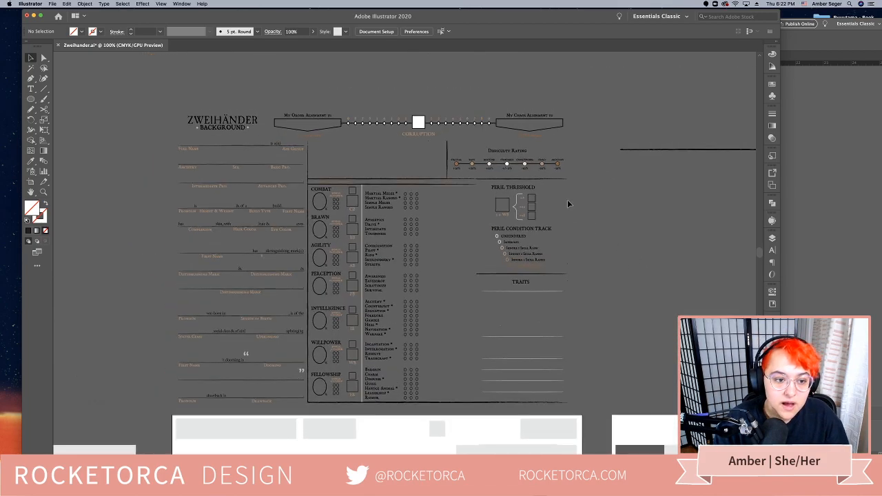
{"action": "left_click", "coordinate": [438, 167]}
{"action": "left_click_drag", "start_coordinate": [327, 111], "coordinate": [407, 59]}
{"action": "key", "text": "Delete"}
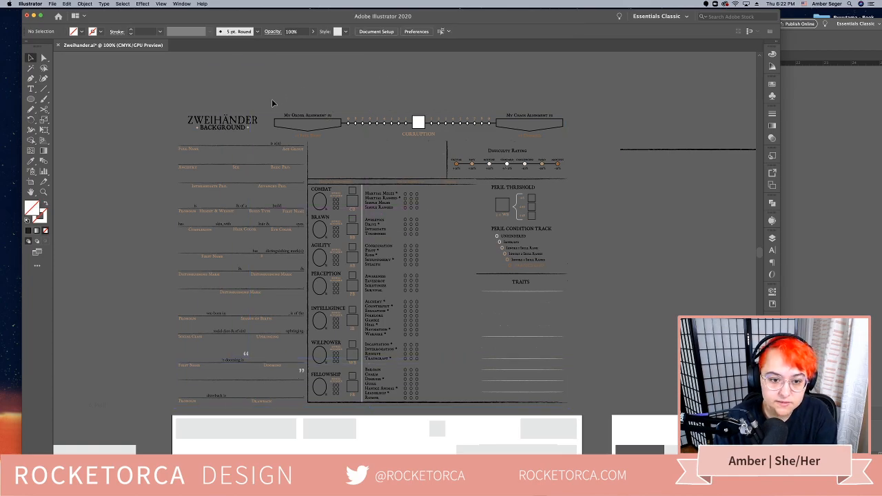
{"action": "left_click_drag", "start_coordinate": [582, 137], "coordinate": [506, 131]}
{"action": "left_click", "coordinate": [579, 138]}
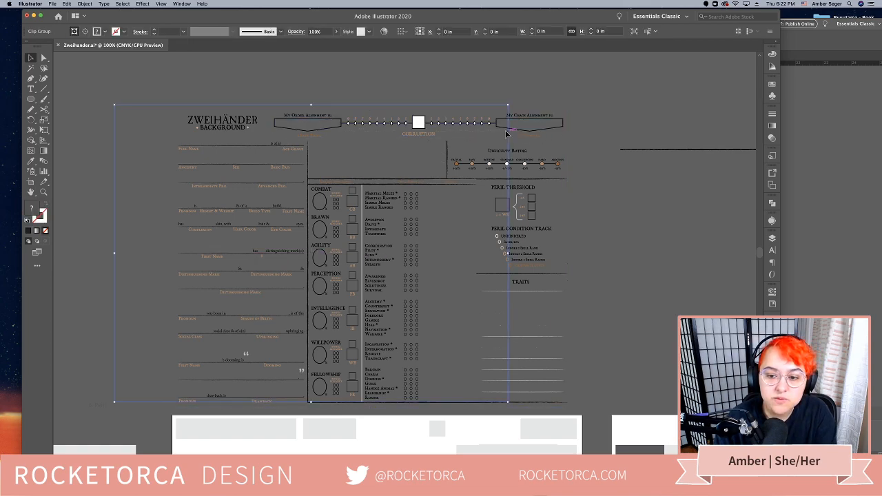
{"action": "key", "text": "Delete"}
Delete the clipped writing lines in the lower part of the original sheet's Traits section
{"action": "left_click", "coordinate": [568, 140]}
{"action": "key", "text": "Delete"}
{"action": "left_click_drag", "start_coordinate": [569, 141], "coordinate": [493, 143]}
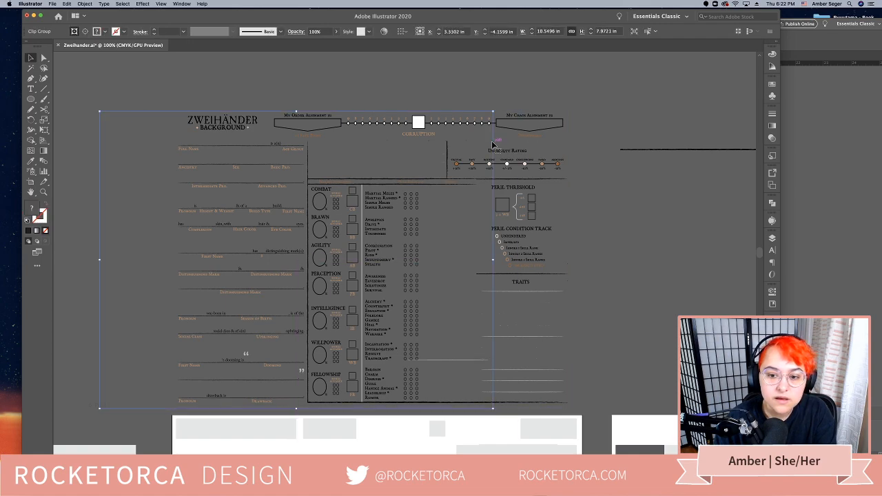
{"action": "key", "text": "Delete"}
{"action": "left_click", "coordinate": [519, 297]}
{"action": "key", "text": "Delete"}
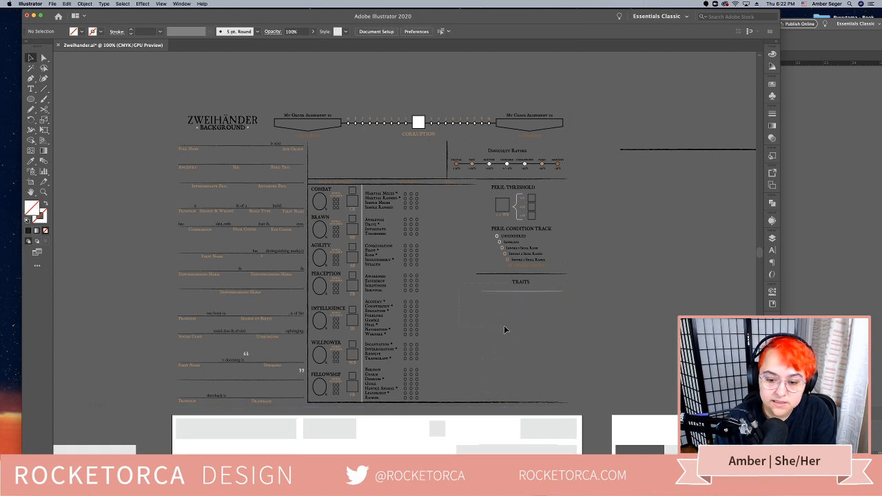
Delete the last writing line directly beneath the Traits heading and the leftover objects around it
{"action": "left_click", "coordinate": [503, 325]}
{"action": "key", "text": "Delete"}
{"action": "left_click", "coordinate": [592, 393]}
{"action": "key", "text": "Delete"}
{"action": "left_click", "coordinate": [480, 391]}
{"action": "key", "text": "Delete"}
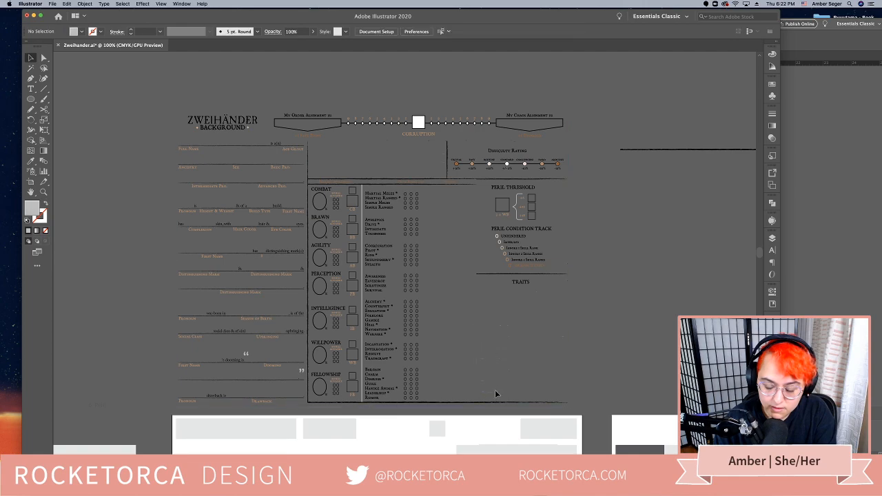
{"action": "left_click", "coordinate": [456, 361]}
{"action": "key", "text": "Delete"}
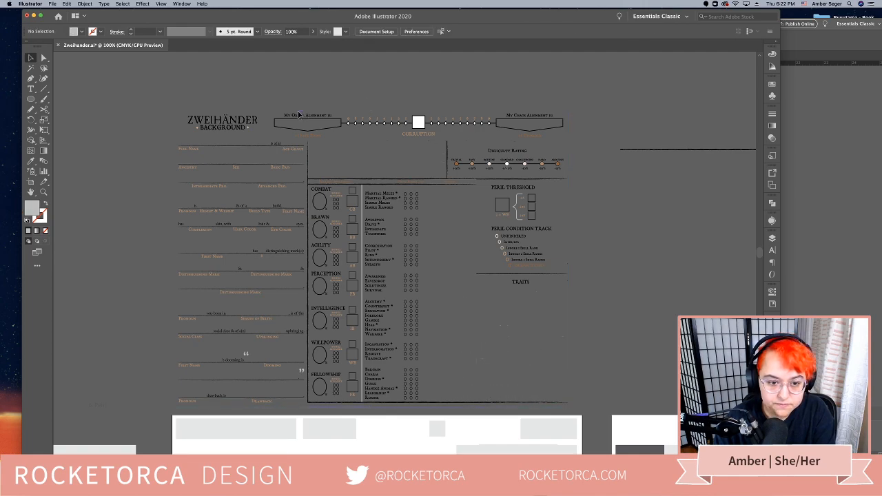
Copy the clipped alignment and Corruption track group from the original sheet and place the copy in empty space below the layout pages
{"action": "left_click", "coordinate": [571, 99]}
{"action": "key", "text": "Delete"}
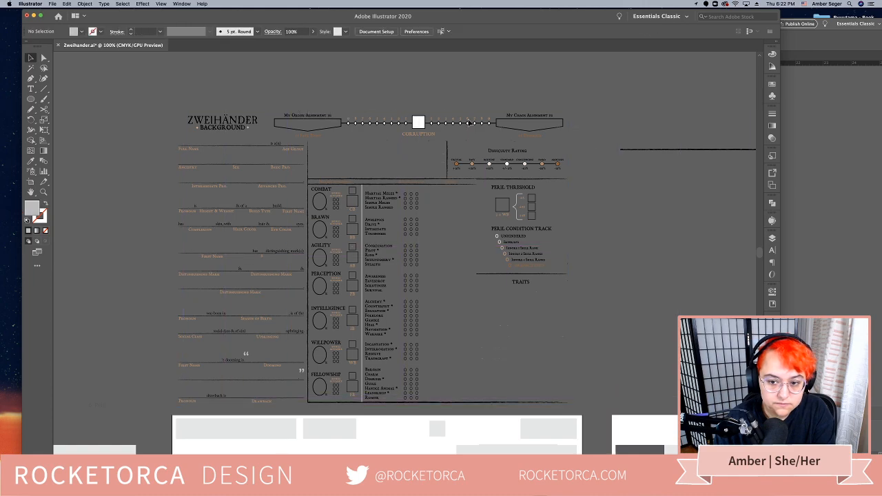
{"action": "left_click", "coordinate": [275, 110]}
{"action": "key", "text": "a"}
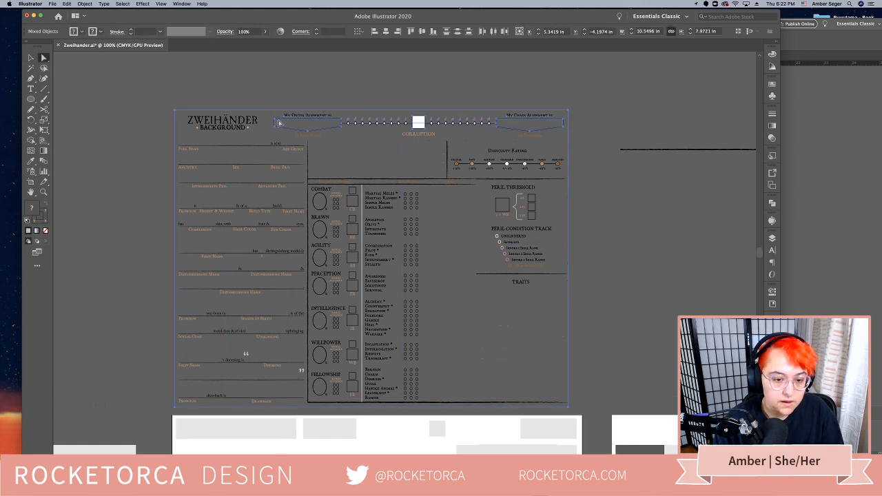
{"action": "left_click", "coordinate": [272, 117]}
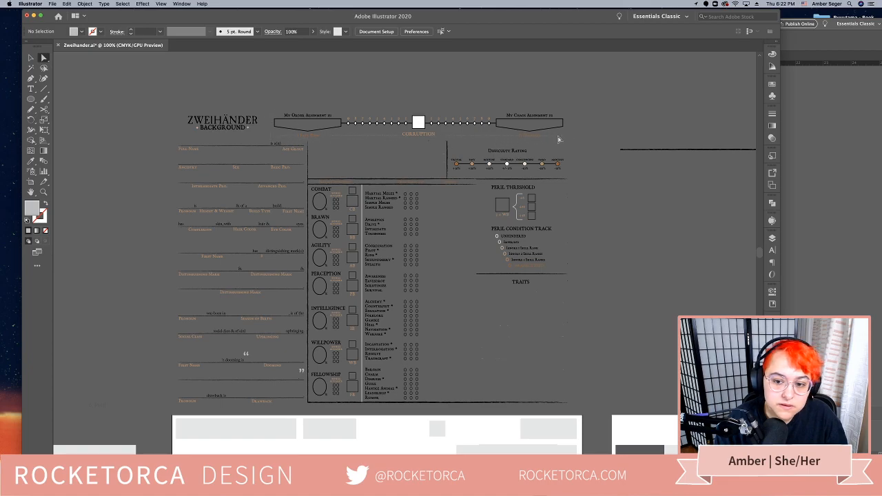
{"action": "key", "text": "v"}
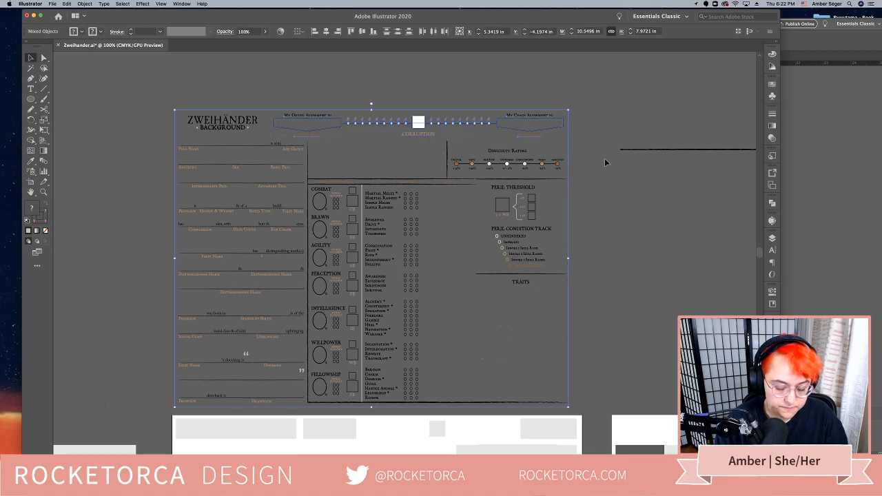
{"action": "left_click_drag", "start_coordinate": [619, 271], "coordinate": [702, 100]}
{"action": "left_click_drag", "start_coordinate": [523, 441], "coordinate": [726, 70]}
{"action": "left_click_drag", "start_coordinate": [539, 256], "coordinate": [558, 152]}
{"action": "key", "text": "super+v"}
{"action": "left_click", "coordinate": [464, 147]}
{"action": "left_click_drag", "start_coordinate": [472, 136], "coordinate": [449, 198]}
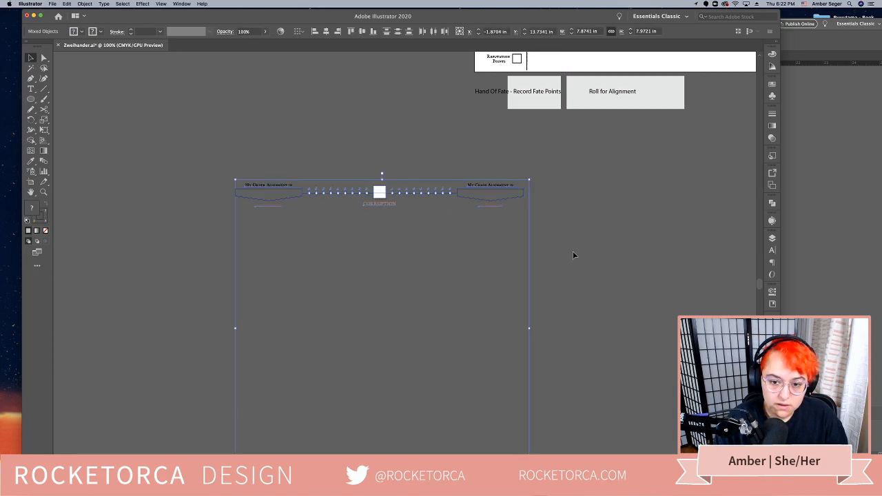
Delete the leftover clipping frame around the copied alignment and Corruption track and group the remaining pieces
{"action": "left_click", "coordinate": [524, 322]}
{"action": "scroll", "coordinate": [513, 398], "scroll_direction": "left", "scroll_amount": 3}
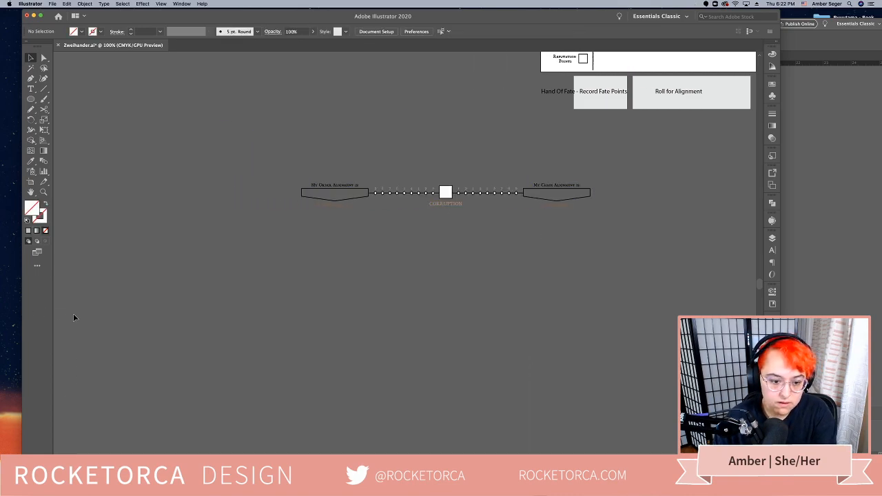
{"action": "left_click_drag", "start_coordinate": [334, 177], "coordinate": [332, 177]}
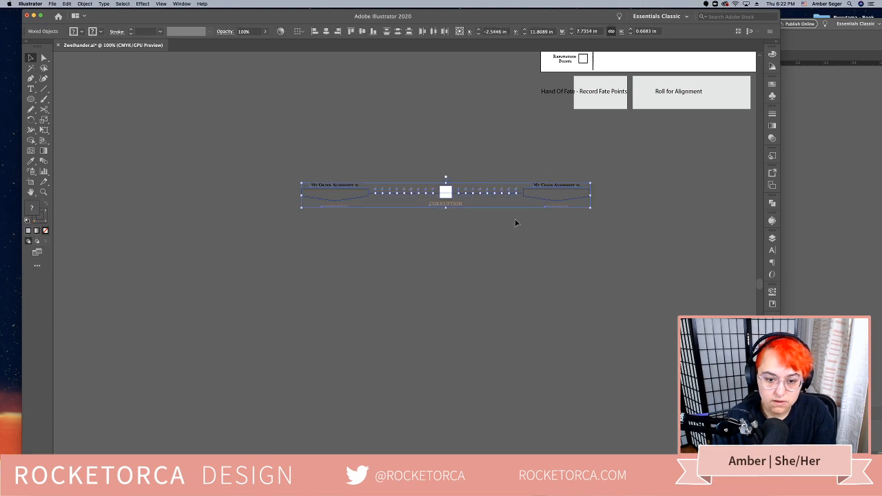
{"action": "key", "text": "super+g"}
Try the grouped alignment and Corruption track along the lower edge of the Primary Attributes page, and move it back out below the page
{"action": "left_click_drag", "start_coordinate": [606, 221], "coordinate": [425, 362]}
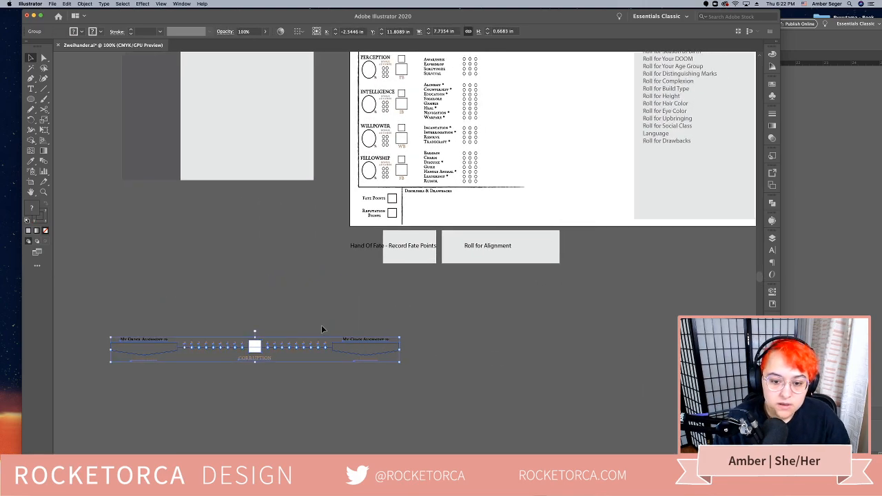
{"action": "left_click_drag", "start_coordinate": [346, 346], "coordinate": [524, 286]}
{"action": "left_click_drag", "start_coordinate": [518, 355], "coordinate": [506, 420]}
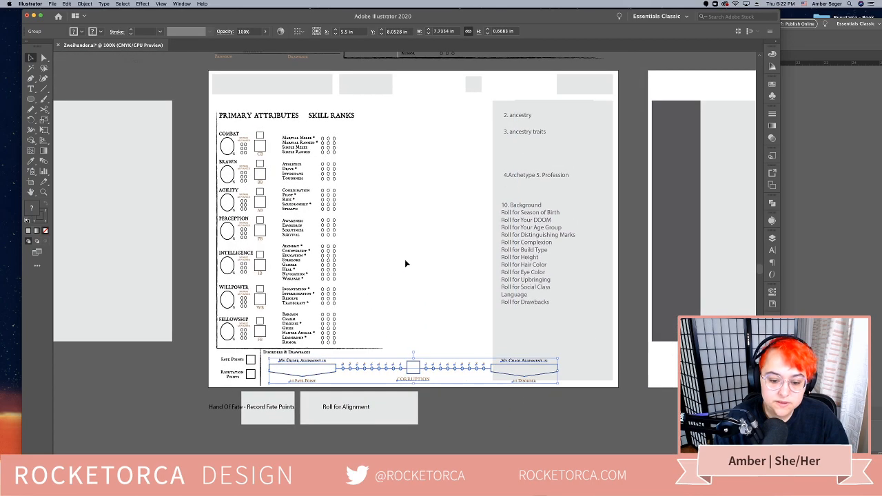
{"action": "left_click", "coordinate": [407, 263]}
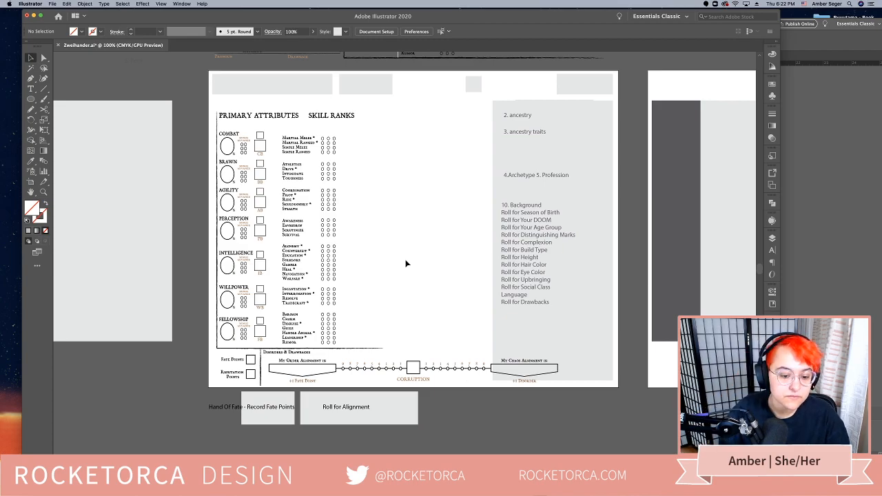
{"action": "left_click_drag", "start_coordinate": [420, 371], "coordinate": [597, 438]}
{"action": "left_click", "coordinate": [678, 447]}
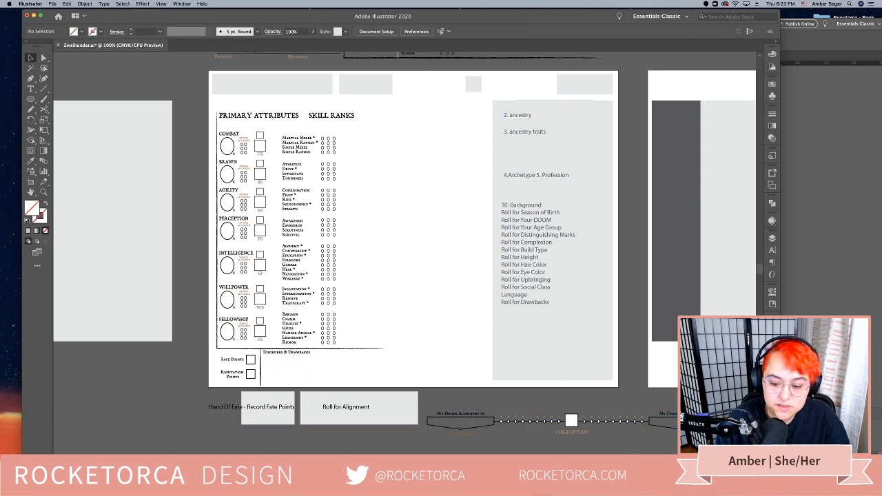
{"action": "left_click_drag", "start_coordinate": [678, 446], "coordinate": [571, 432]}
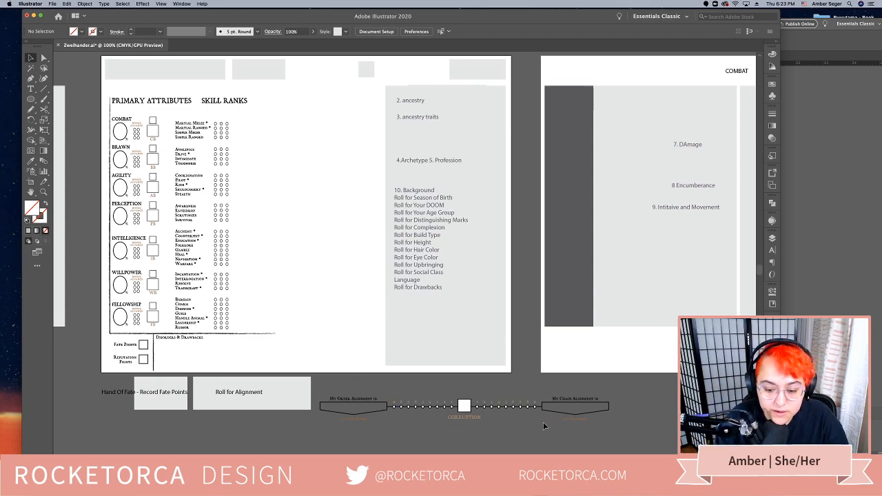
Delete the three grey placeholder boxes along the upper edge of the Primary Attributes page, keeping only the first, widest one
{"action": "scroll", "coordinate": [334, 297], "scroll_direction": "up", "scroll_amount": 10}
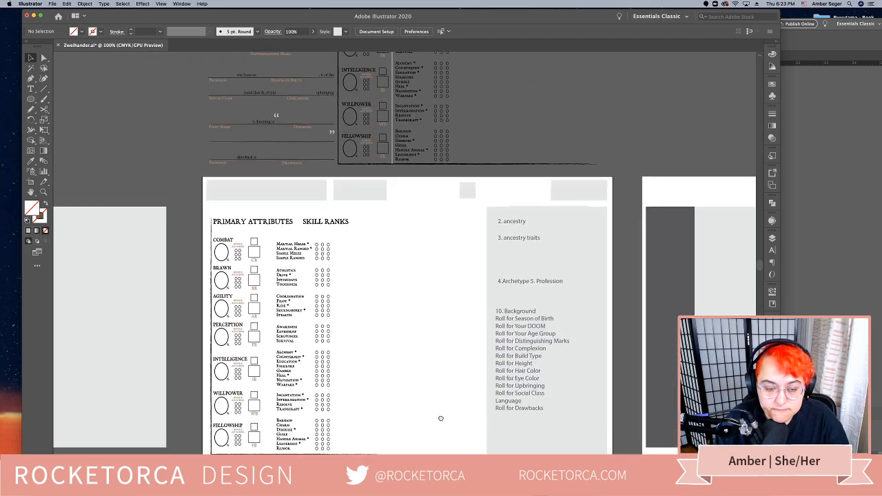
{"action": "scroll", "coordinate": [441, 413], "scroll_direction": "down", "scroll_amount": 2}
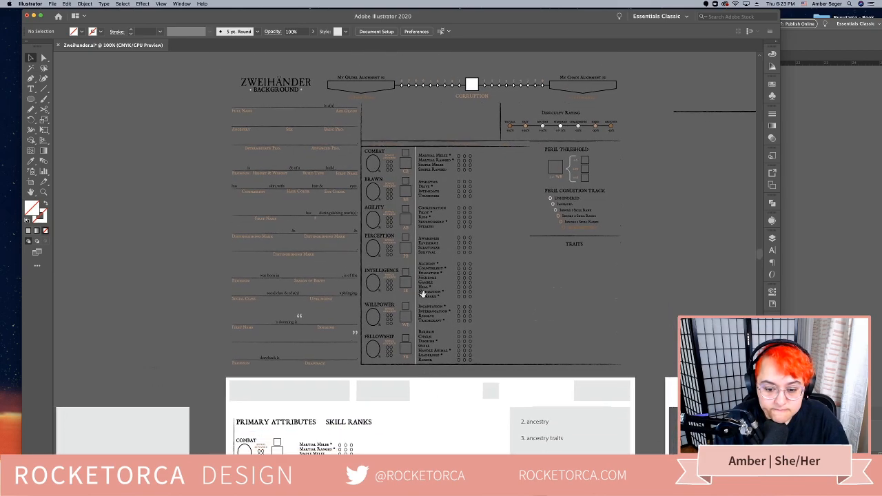
{"action": "left_click", "coordinate": [402, 395]}
{"action": "key", "text": "Delete"}
{"action": "left_click", "coordinate": [491, 394]}
{"action": "key", "text": "Delete"}
{"action": "left_click", "coordinate": [589, 395]}
{"action": "key", "text": "Delete"}
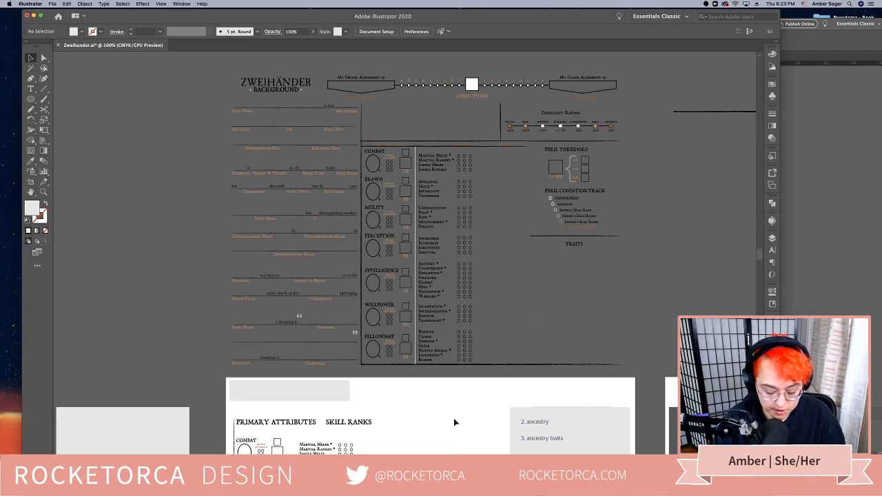
Move the grouped alignment and Corruption track into the header area of the Primary Attributes page, near its upper-right corner
{"action": "scroll", "coordinate": [441, 255], "scroll_direction": "down", "scroll_amount": 10}
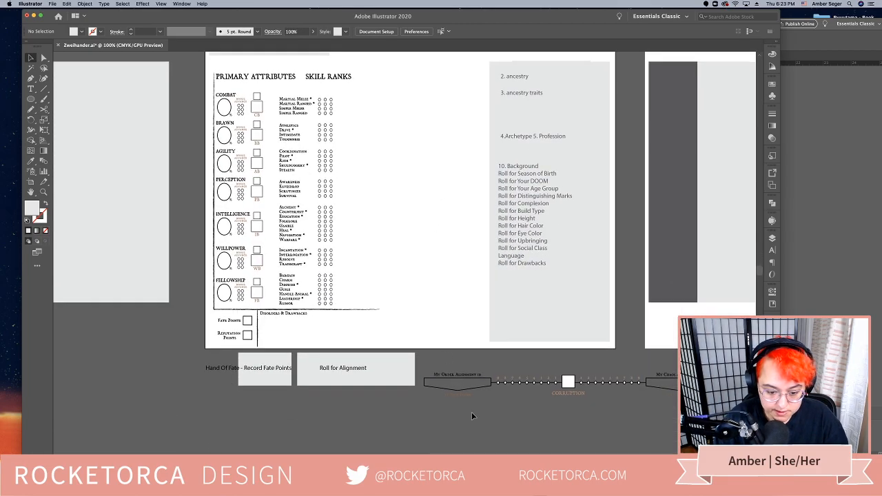
{"action": "left_click_drag", "start_coordinate": [473, 394], "coordinate": [375, 170]}
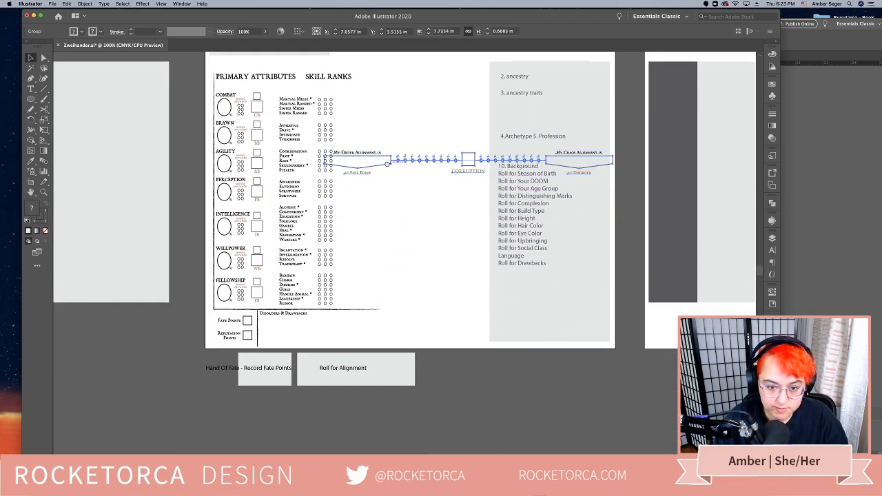
{"action": "scroll", "coordinate": [451, 316], "scroll_direction": "up", "scroll_amount": 5}
{"action": "left_click_drag", "start_coordinate": [474, 331], "coordinate": [469, 224]}
Lower the upper edge of the grey ancestry and background column so it clears the alignment track above it
{"action": "left_click", "coordinate": [506, 244]}
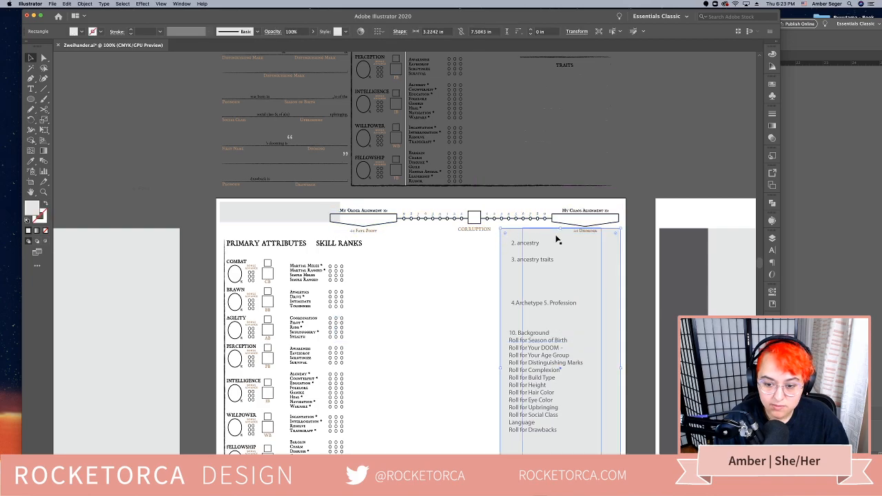
{"action": "mouse_move", "coordinate": [561, 230]}
{"action": "left_mouse_down"}
{"action": "mouse_move", "coordinate": [564, 255]}
{"action": "mouse_move", "coordinate": [562, 239]}
{"action": "left_mouse_up"}
{"action": "left_click", "coordinate": [410, 276]}
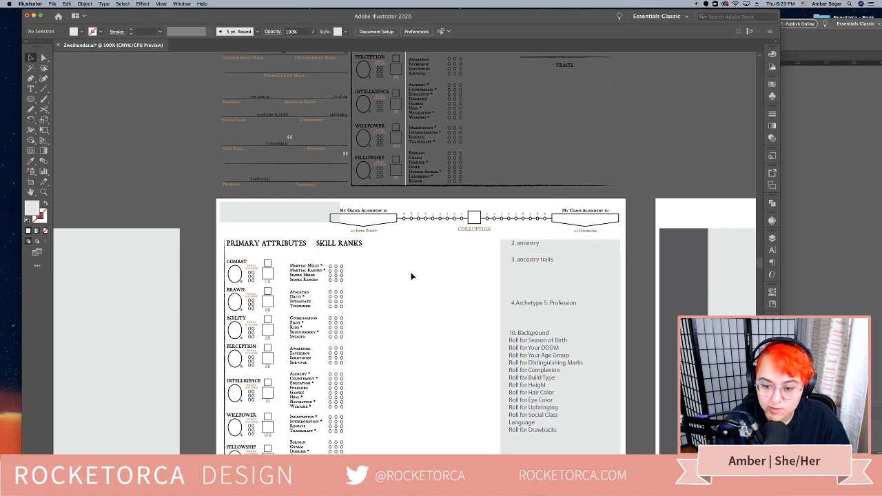
Nudge the alignment and Corruption track slightly upward in the page header
{"action": "left_click_drag", "start_coordinate": [410, 275], "coordinate": [388, 195]}
{"action": "scroll", "coordinate": [389, 196], "scroll_direction": "up", "scroll_amount": 5}
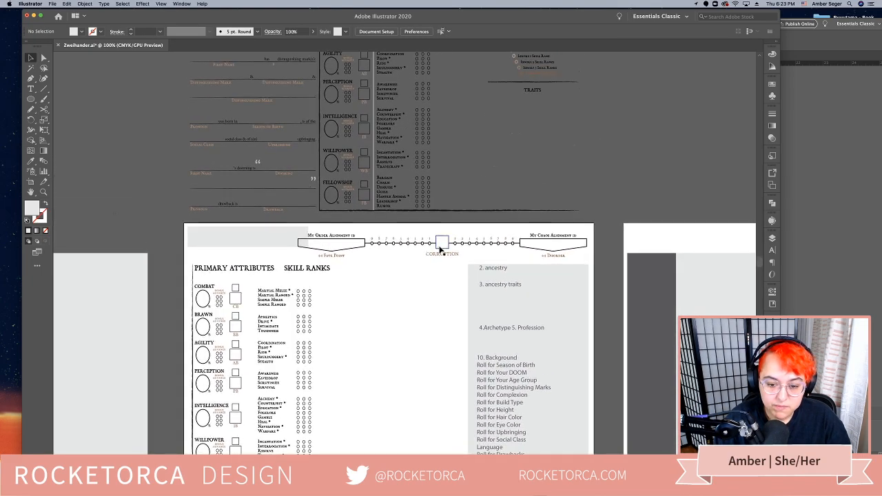
{"action": "left_click", "coordinate": [441, 254]}
{"action": "left_click_drag", "start_coordinate": [442, 255], "coordinate": [442, 253]}
{"action": "left_click", "coordinate": [413, 300]}
Narrow the remaining grey header box to about 2.35 in wide so it ends before the Order alignment banner
{"action": "left_click_drag", "start_coordinate": [355, 302], "coordinate": [424, 307]}
{"action": "left_click", "coordinate": [332, 243]}
{"action": "left_click_drag", "start_coordinate": [378, 243], "coordinate": [345, 242]}
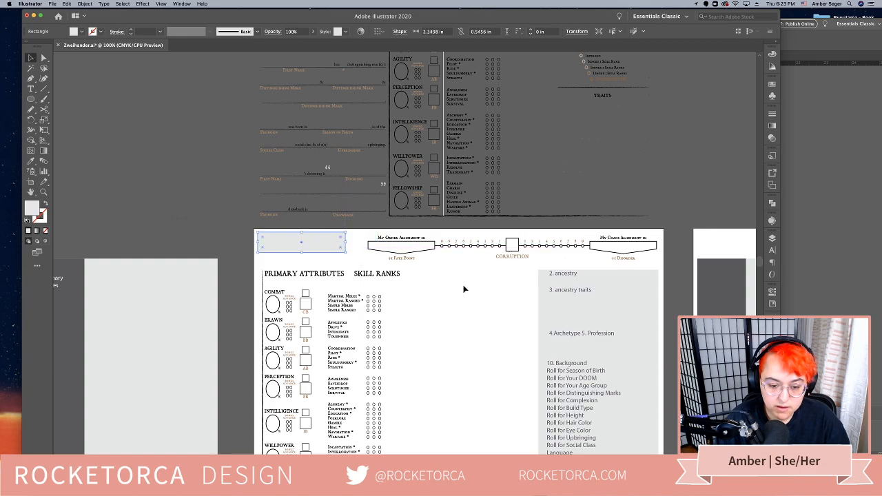
{"action": "left_click", "coordinate": [473, 328]}
Review the original sheet against the new Primary Attributes and Combat pages, checking the vertical rule beside the attributes and the remaining free space
{"action": "scroll", "coordinate": [462, 386], "scroll_direction": "down", "scroll_amount": 5}
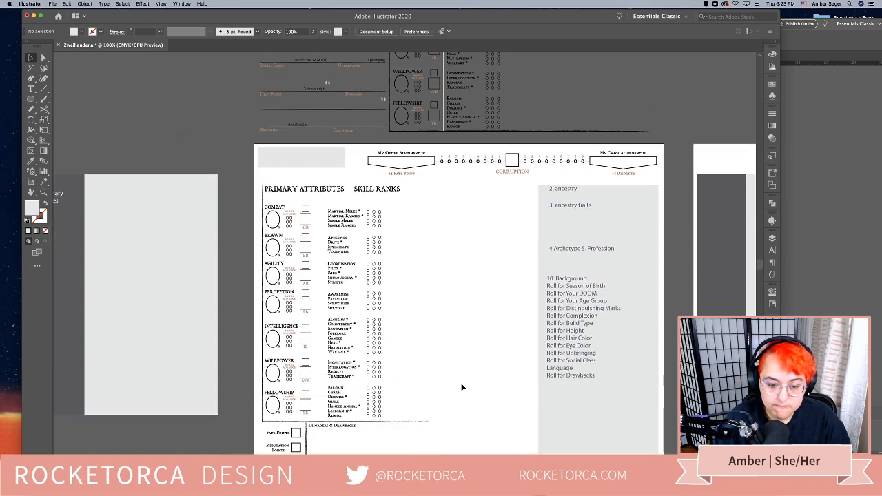
{"action": "scroll", "coordinate": [492, 274], "scroll_direction": "up", "scroll_amount": 10}
{"action": "scroll", "coordinate": [492, 273], "scroll_direction": "left", "scroll_amount": 1}
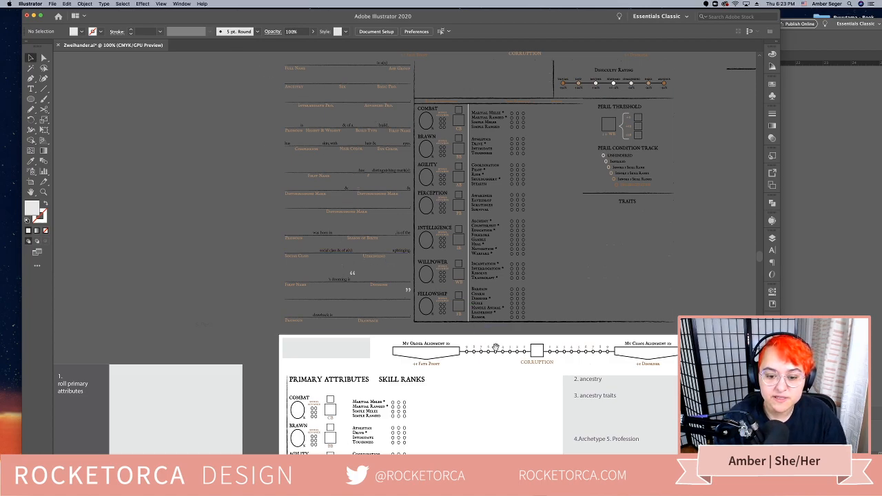
{"action": "scroll", "coordinate": [340, 260], "scroll_direction": "down", "scroll_amount": 12}
{"action": "scroll", "coordinate": [340, 260], "scroll_direction": "right", "scroll_amount": 1}
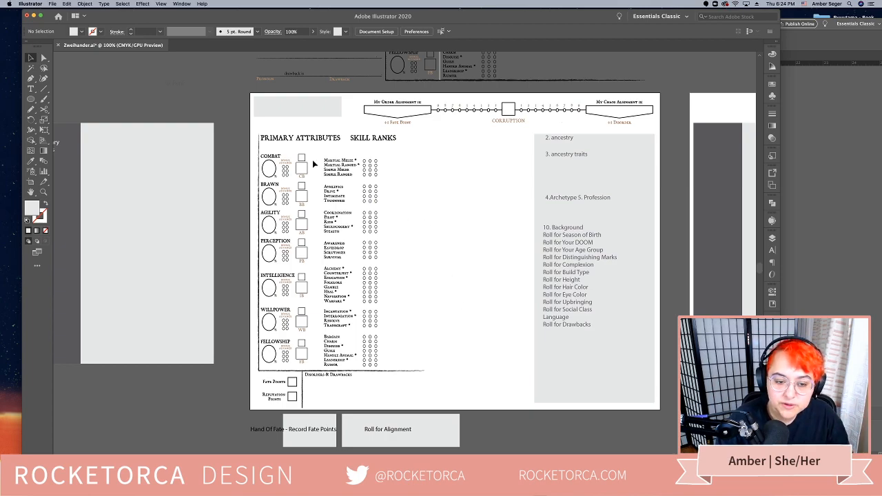
{"action": "left_click", "coordinate": [257, 144]}
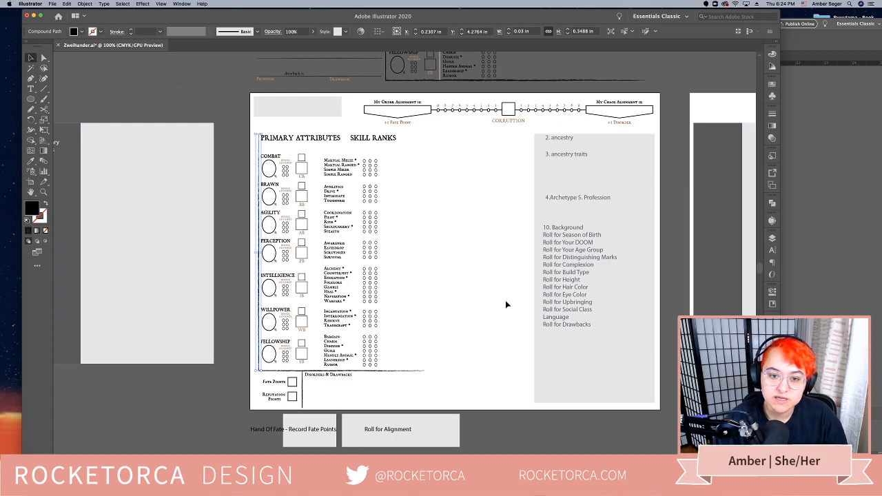
{"action": "scroll", "coordinate": [506, 305], "scroll_direction": "down", "scroll_amount": 1}
{"action": "scroll", "coordinate": [504, 246], "scroll_direction": "right", "scroll_amount": 3}
{"action": "scroll", "coordinate": [504, 246], "scroll_direction": "up", "scroll_amount": 1}
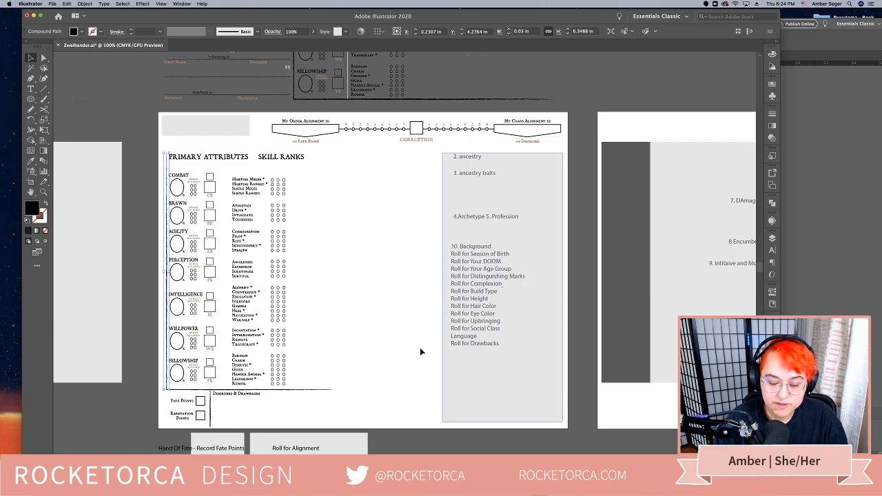
{"action": "scroll", "coordinate": [429, 363], "scroll_direction": "up", "scroll_amount": 6}
{"action": "scroll", "coordinate": [418, 266], "scroll_direction": "down", "scroll_amount": 8}
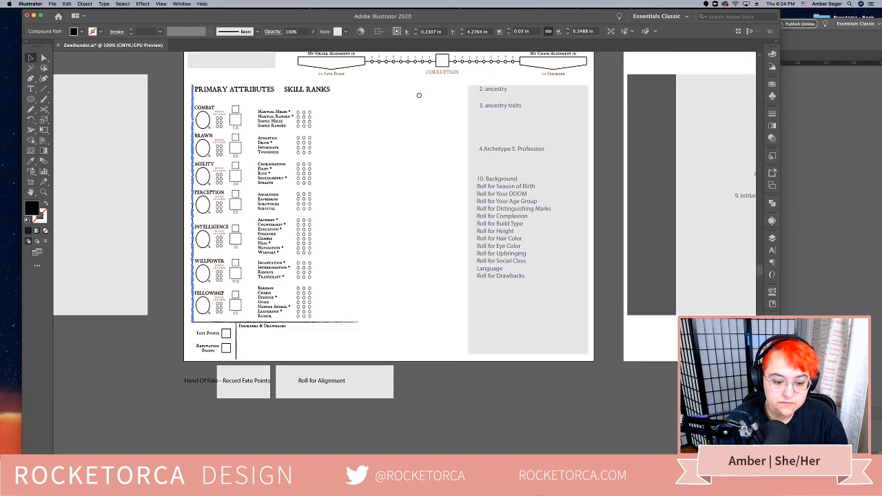
{"action": "left_click_drag", "start_coordinate": [418, 91], "coordinate": [417, 86]}
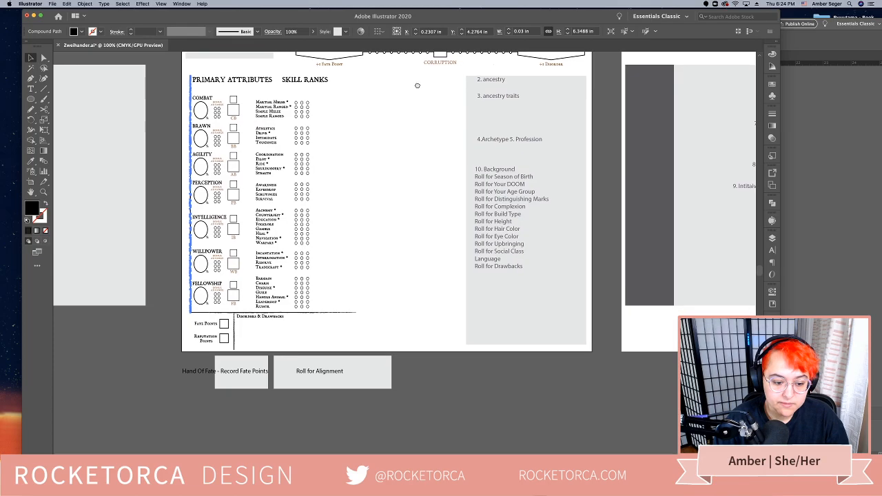
{"action": "left_click_drag", "start_coordinate": [445, 357], "coordinate": [276, 362]}
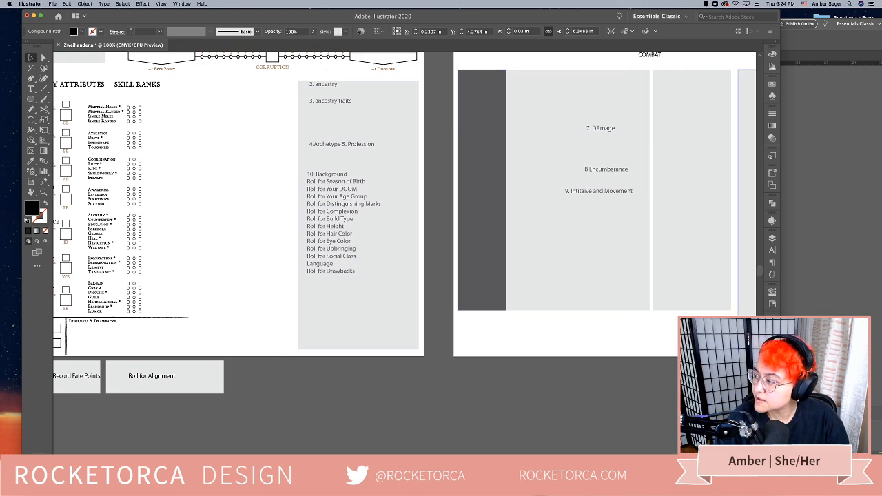
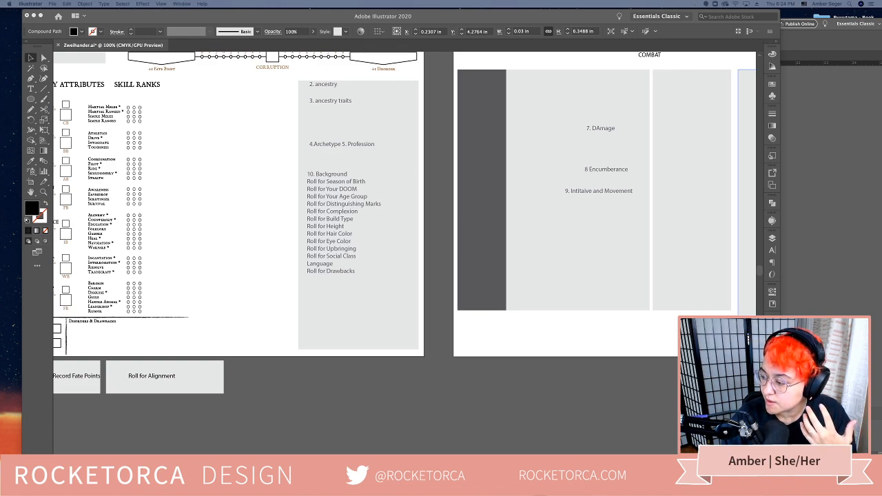
Switch to the Zweihander Quick Guide For Players document in Chrome, examine the Character Creation Checklist, and move its window clear of the attributes page
{"action": "left_click_drag", "start_coordinate": [881, 153], "coordinate": [498, 55]}
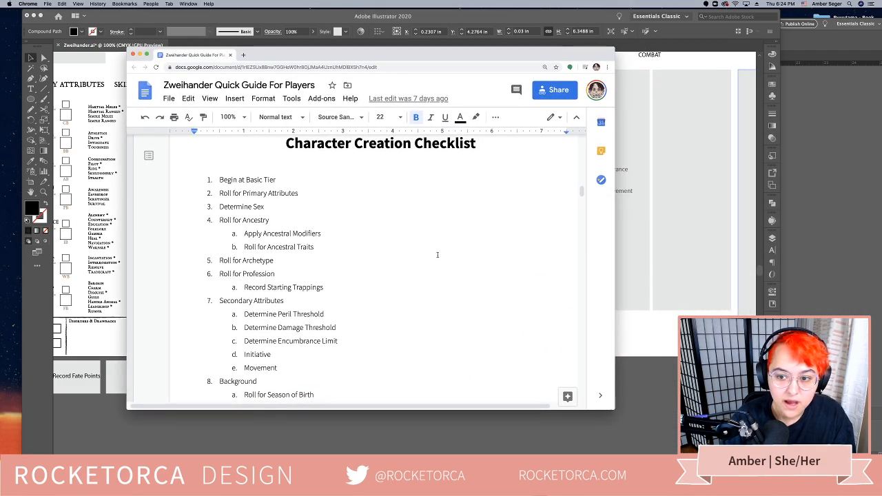
{"action": "scroll", "coordinate": [437, 255], "scroll_direction": "down", "scroll_amount": 1}
{"action": "left_click", "coordinate": [410, 250]}
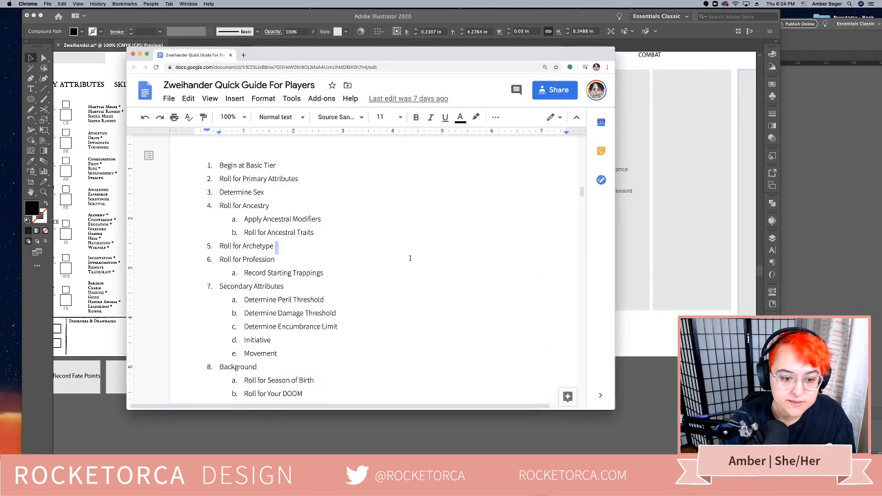
{"action": "scroll", "coordinate": [409, 256], "scroll_direction": "down", "scroll_amount": 1}
{"action": "scroll", "coordinate": [410, 258], "scroll_direction": "up", "scroll_amount": 6}
{"action": "scroll", "coordinate": [410, 257], "scroll_direction": "down", "scroll_amount": 5}
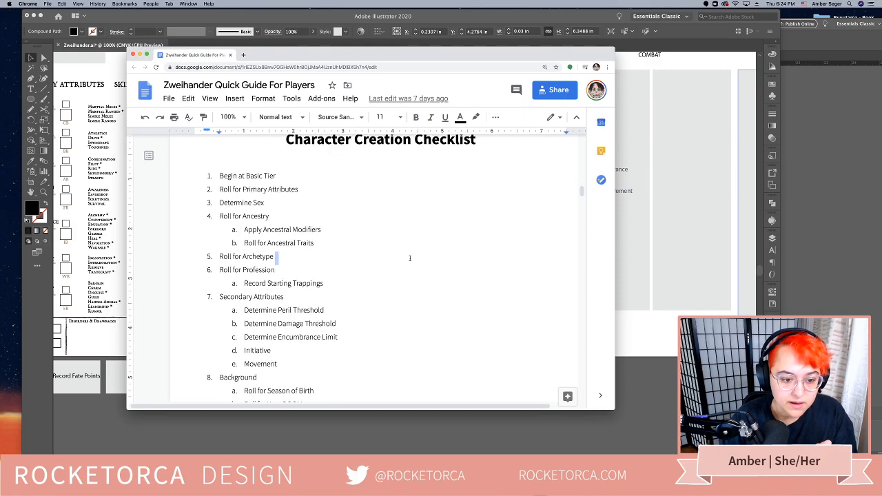
{"action": "left_click_drag", "start_coordinate": [269, 176], "coordinate": [198, 175]}
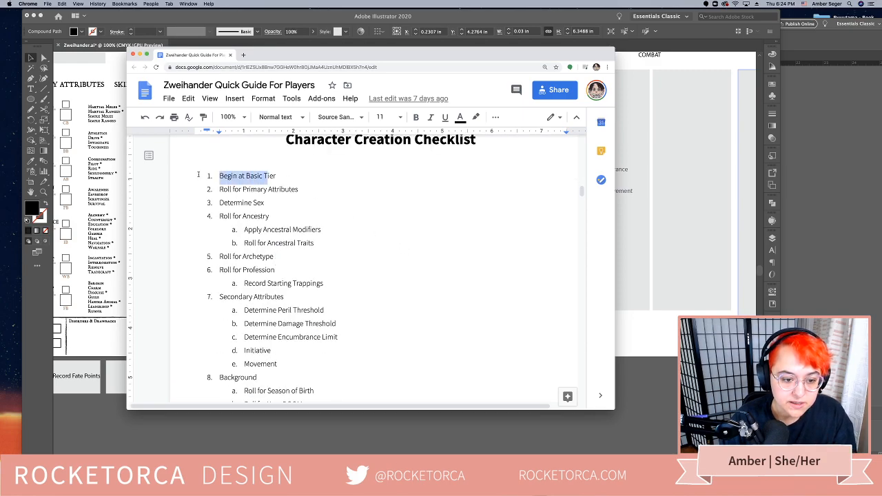
{"action": "left_click_drag", "start_coordinate": [372, 57], "coordinate": [583, 67]}
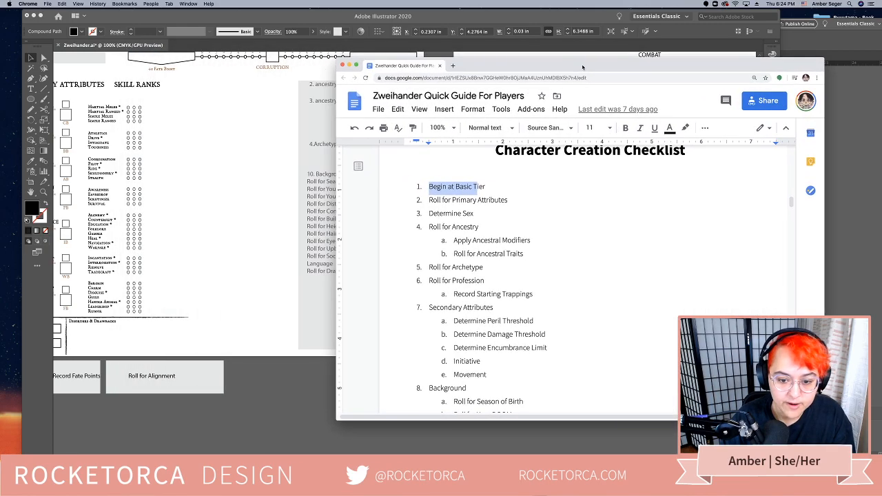
Review the Character Creation Checklist from the ancestry entries through Secondary Attributes and Background
{"action": "left_click", "coordinate": [535, 208]}
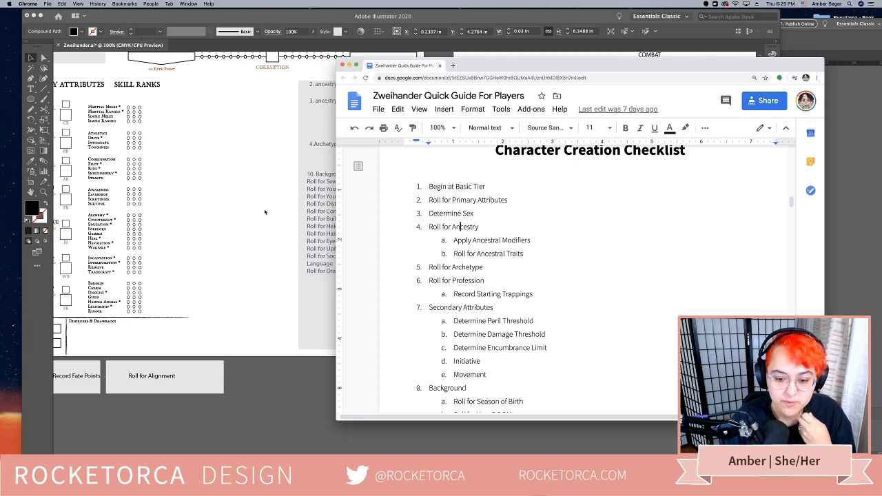
{"action": "scroll", "coordinate": [557, 310], "scroll_direction": "down", "scroll_amount": 2}
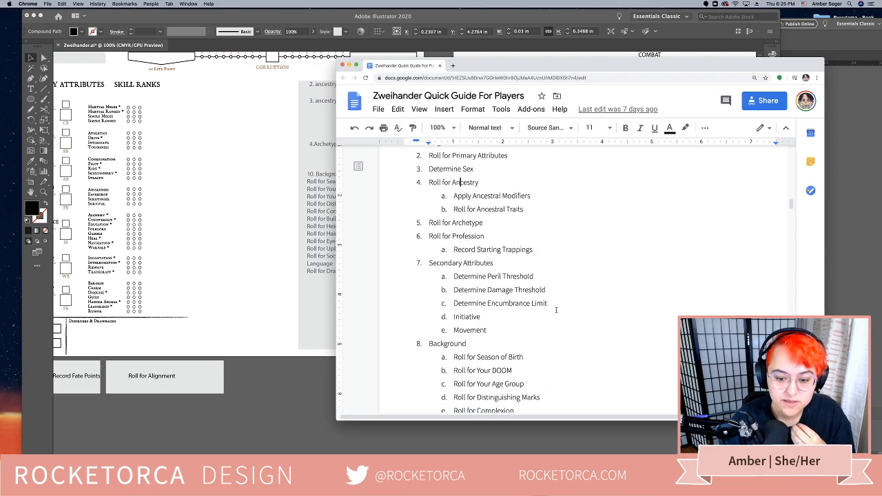
{"action": "scroll", "coordinate": [569, 304], "scroll_direction": "down", "scroll_amount": 2}
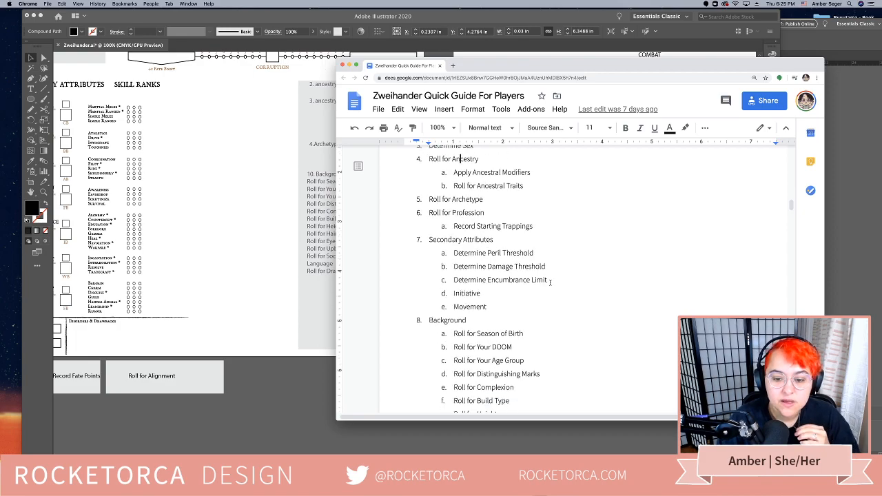
{"action": "scroll", "coordinate": [556, 274], "scroll_direction": "down", "scroll_amount": 1}
{"action": "scroll", "coordinate": [555, 274], "scroll_direction": "down", "scroll_amount": 2}
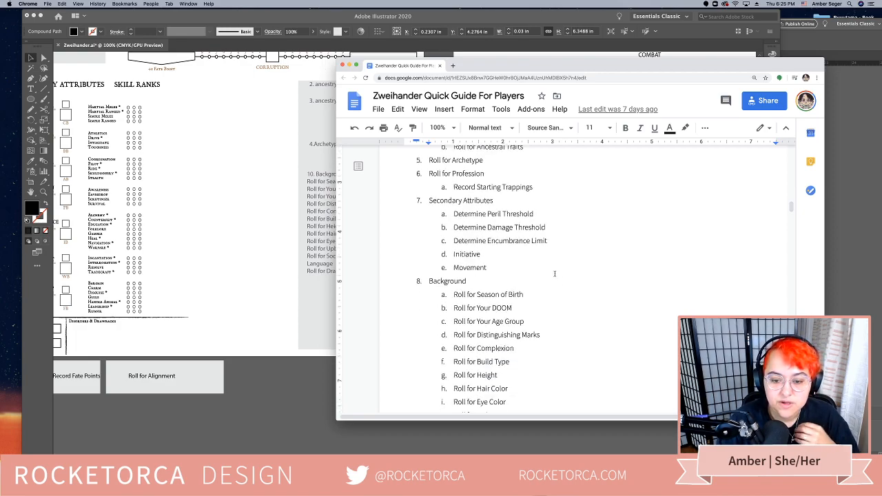
Switch back to Illustrator and compare the Combat page placeholders with the original sheet's Peril Threshold and Peril Condition Track
{"action": "left_click", "coordinate": [302, 288]}
{"action": "left_click", "coordinate": [546, 284]}
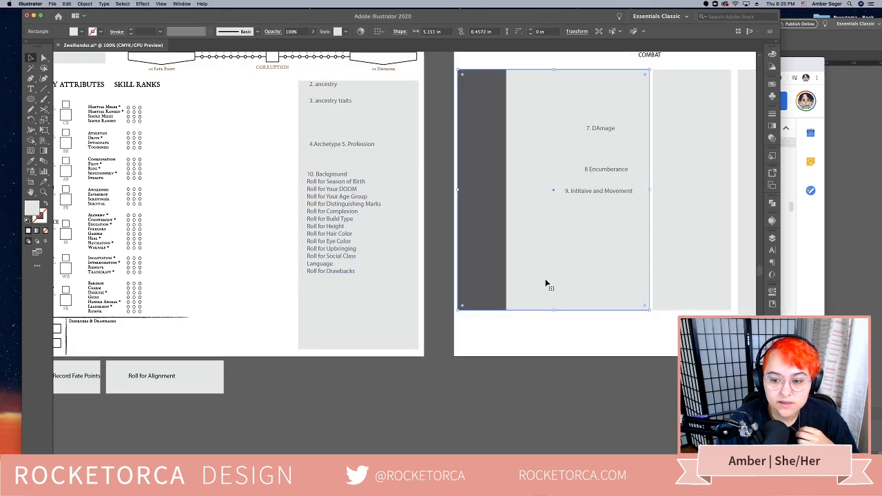
{"action": "scroll", "coordinate": [546, 284], "scroll_direction": "up", "scroll_amount": 5}
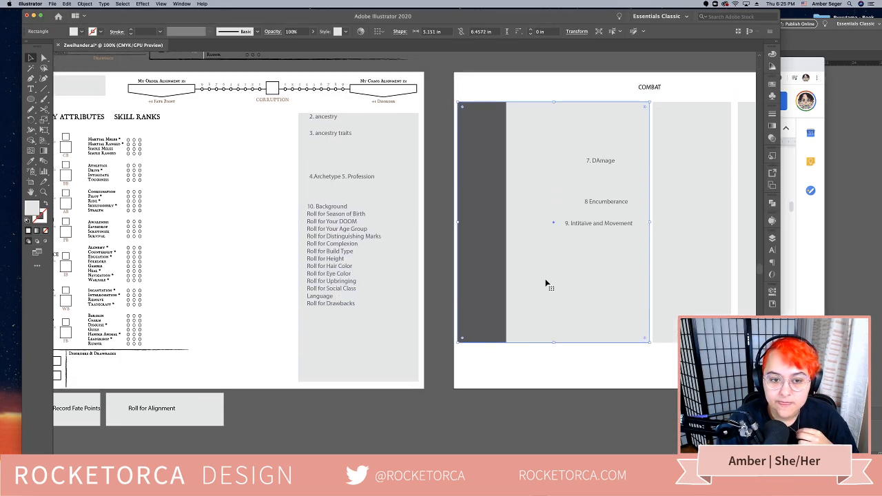
{"action": "scroll", "coordinate": [546, 284], "scroll_direction": "up", "scroll_amount": 3}
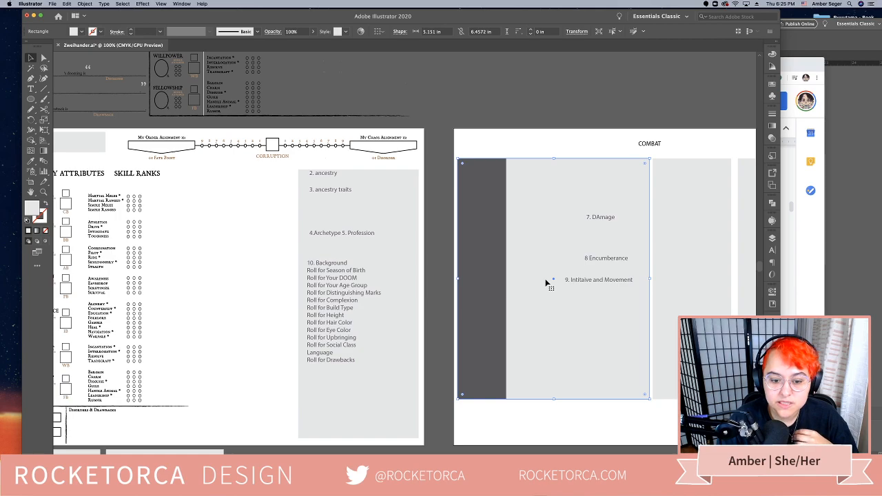
{"action": "scroll", "coordinate": [546, 284], "scroll_direction": "up", "scroll_amount": 1}
{"action": "scroll", "coordinate": [546, 284], "scroll_direction": "up", "scroll_amount": 12}
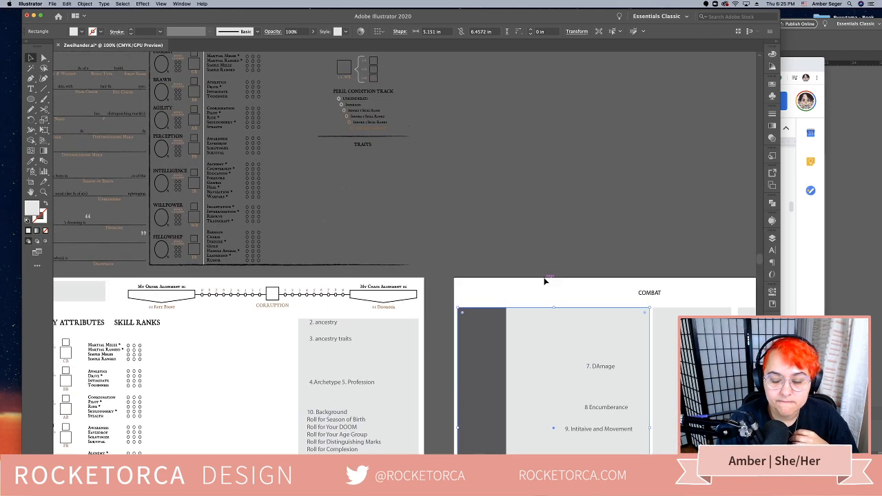
{"action": "scroll", "coordinate": [545, 280], "scroll_direction": "up", "scroll_amount": 6}
{"action": "scroll", "coordinate": [544, 279], "scroll_direction": "up", "scroll_amount": 3}
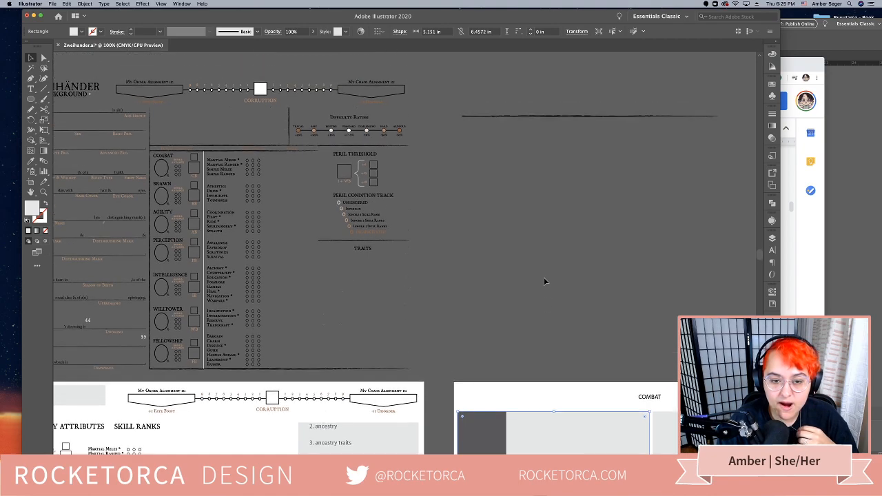
Try to move the invisible clipping frame away from the original sheet's Peril elements, and undo the move
{"action": "left_click", "coordinate": [432, 261]}
{"action": "left_click_drag", "start_coordinate": [327, 151], "coordinate": [329, 153]}
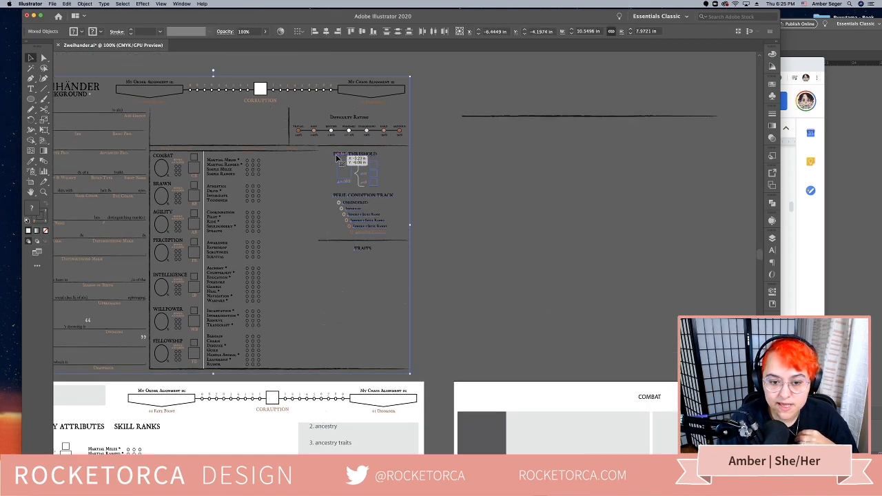
{"action": "left_click", "coordinate": [454, 193]}
{"action": "left_click_drag", "start_coordinate": [412, 208], "coordinate": [520, 192]}
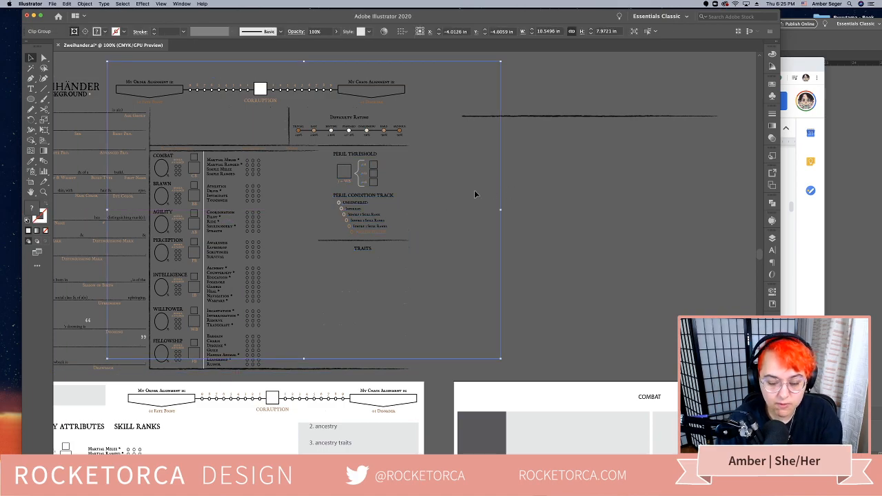
{"action": "left_click", "coordinate": [418, 195]}
{"action": "left_click_drag", "start_coordinate": [410, 206], "coordinate": [428, 230]}
{"action": "left_click", "coordinate": [419, 228]}
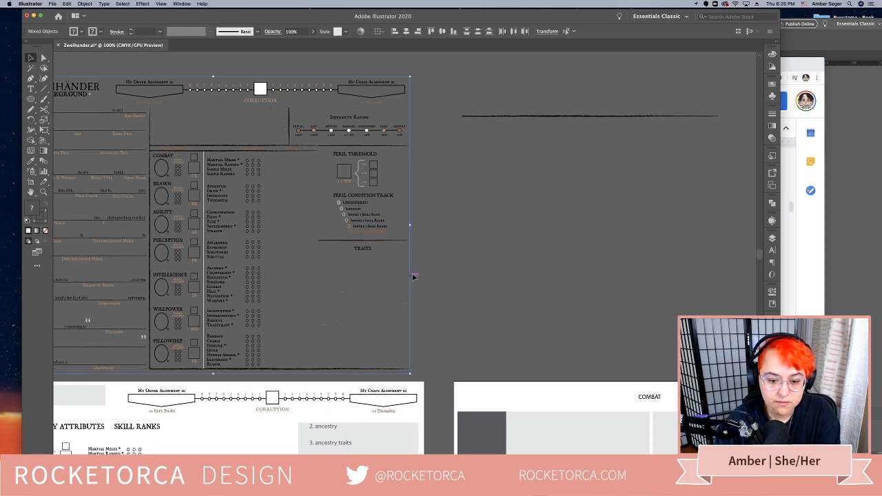
{"action": "left_click_drag", "start_coordinate": [409, 281], "coordinate": [530, 247]}
{"action": "key", "text": "cmd+z"}
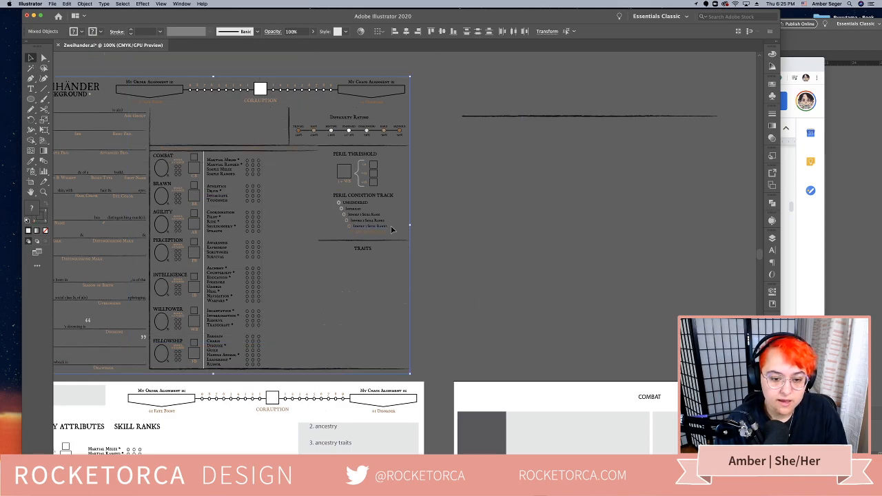
Release the clipping masks that enclose the original sheet's Peril section
{"action": "right_click", "coordinate": [377, 241]}
{"action": "left_click", "coordinate": [424, 298]}
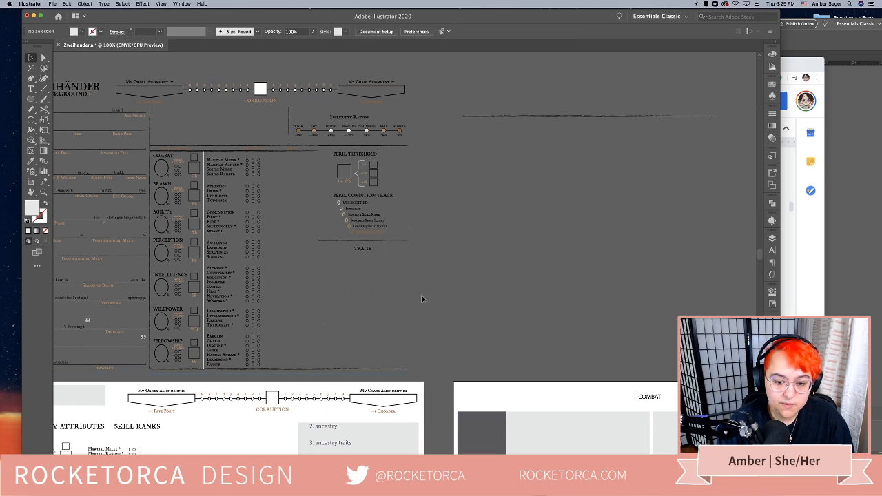
{"action": "left_click", "coordinate": [411, 281]}
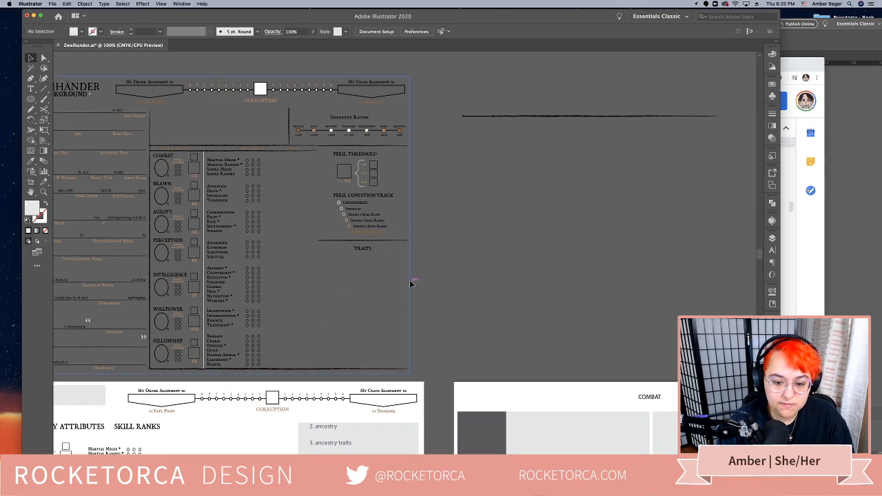
{"action": "right_click", "coordinate": [485, 275]}
{"action": "left_click", "coordinate": [529, 254]}
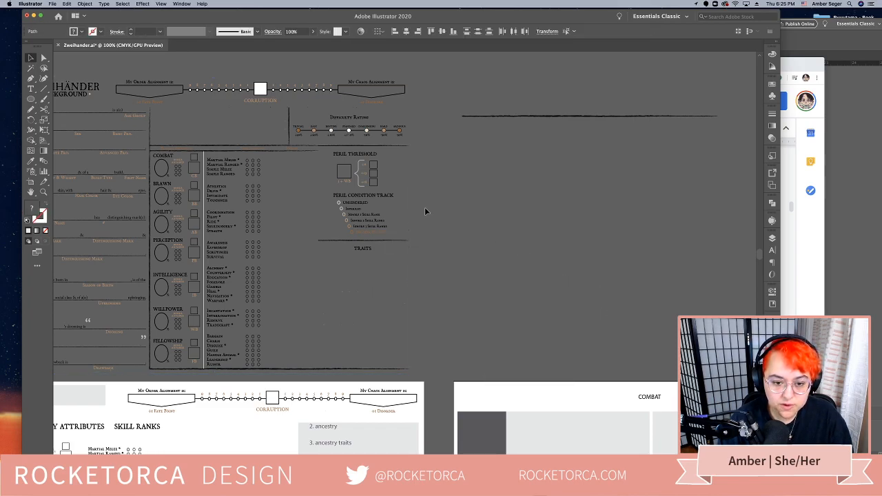
{"action": "left_click", "coordinate": [411, 186]}
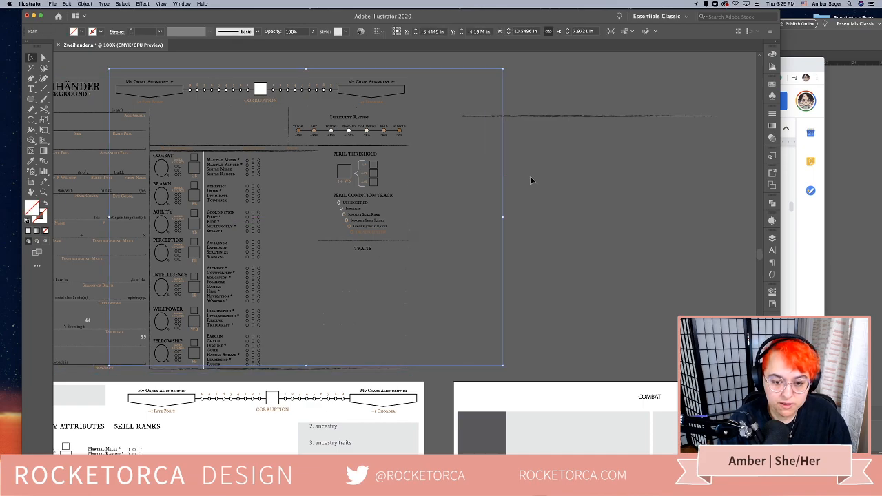
{"action": "left_click", "coordinate": [423, 224]}
{"action": "left_click", "coordinate": [411, 207]}
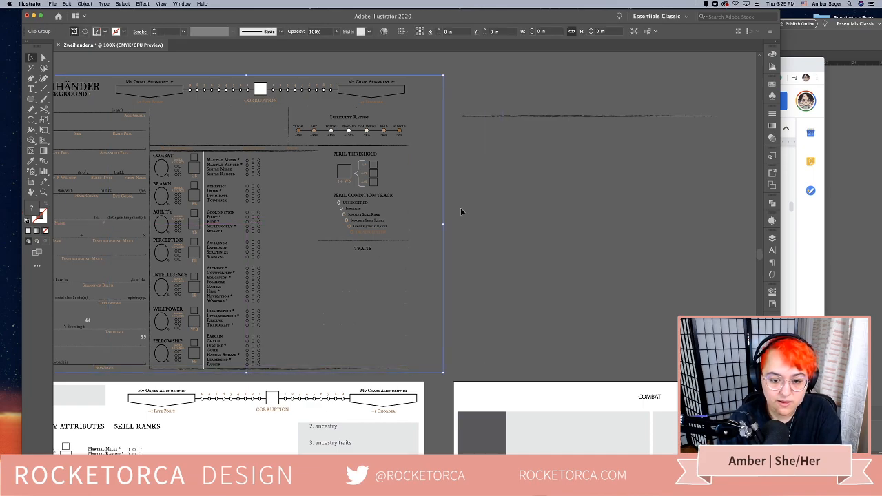
{"action": "left_click", "coordinate": [446, 212]}
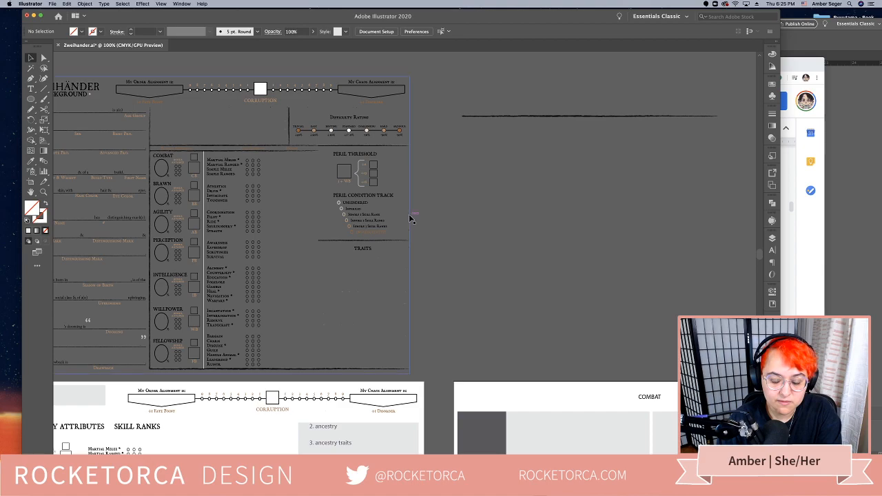
Delete the empty page-sized clipping frames left around the original sheet
{"action": "left_click_drag", "start_coordinate": [410, 218], "coordinate": [477, 211]}
{"action": "key", "text": "Delete"}
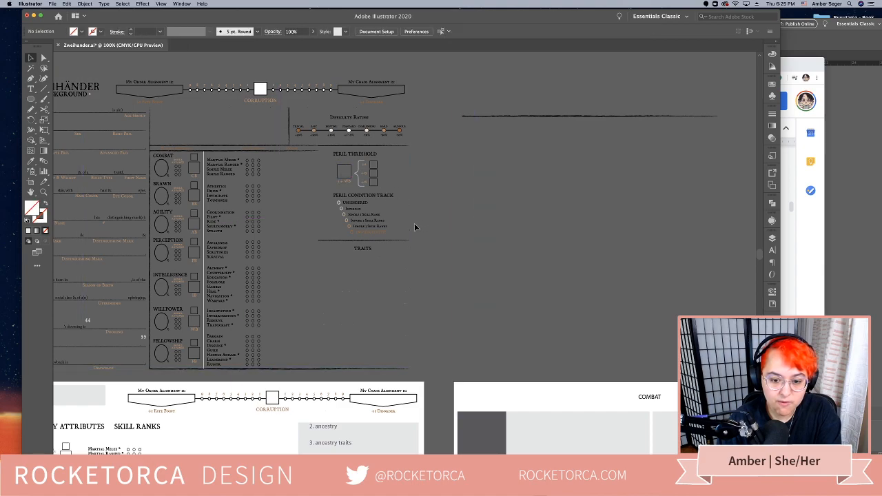
{"action": "left_click_drag", "start_coordinate": [410, 214], "coordinate": [533, 206]}
{"action": "key", "text": "Delete"}
{"action": "left_click_drag", "start_coordinate": [410, 224], "coordinate": [450, 224]}
{"action": "key", "text": "Delete"}
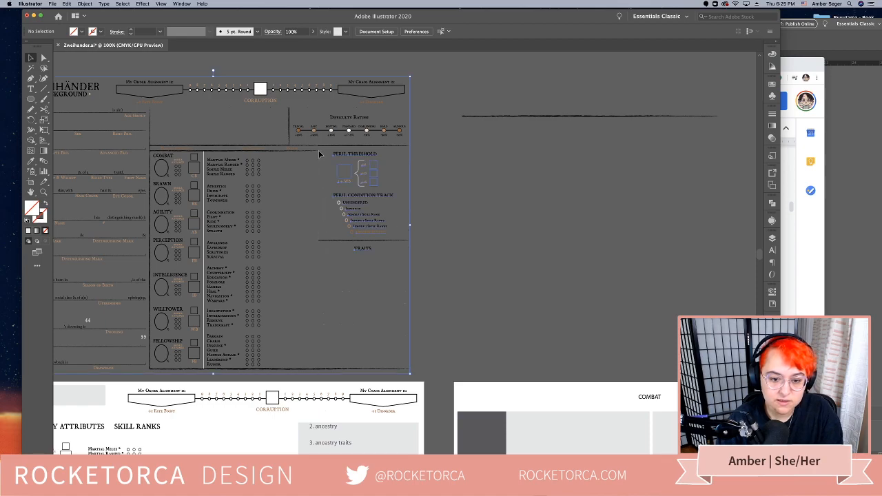
Transfer the original sheet's Peril Threshold, Peril Condition Track and Traits elements to the empty canvas below the pages
{"action": "left_click_drag", "start_coordinate": [320, 152], "coordinate": [339, 159]}
{"action": "left_click_drag", "start_coordinate": [470, 256], "coordinate": [581, 45]}
{"action": "left_click_drag", "start_coordinate": [511, 251], "coordinate": [569, 3]}
{"action": "left_click_drag", "start_coordinate": [461, 463], "coordinate": [460, 189]}
{"action": "key", "text": "super+v"}
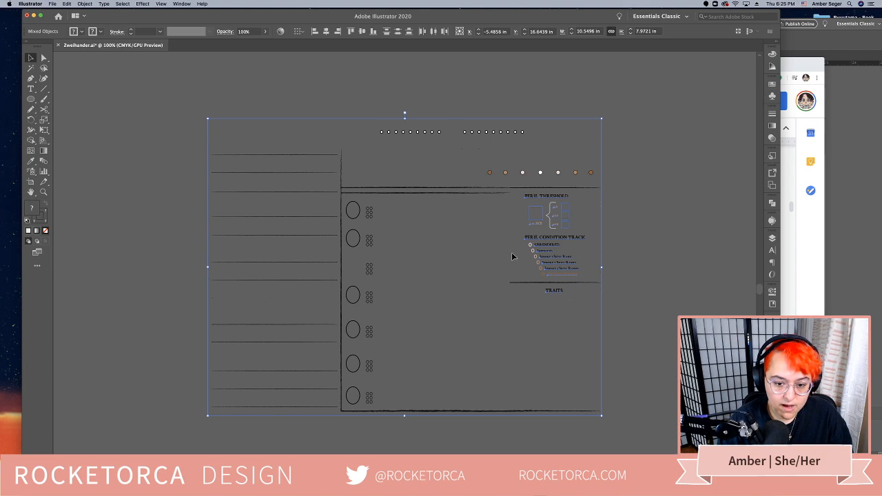
Release the outer clipping mask on the pasted Peril artwork and delete its page-sized frame
{"action": "left_click", "coordinate": [228, 122]}
{"action": "left_click_drag", "start_coordinate": [408, 394], "coordinate": [432, 416]}
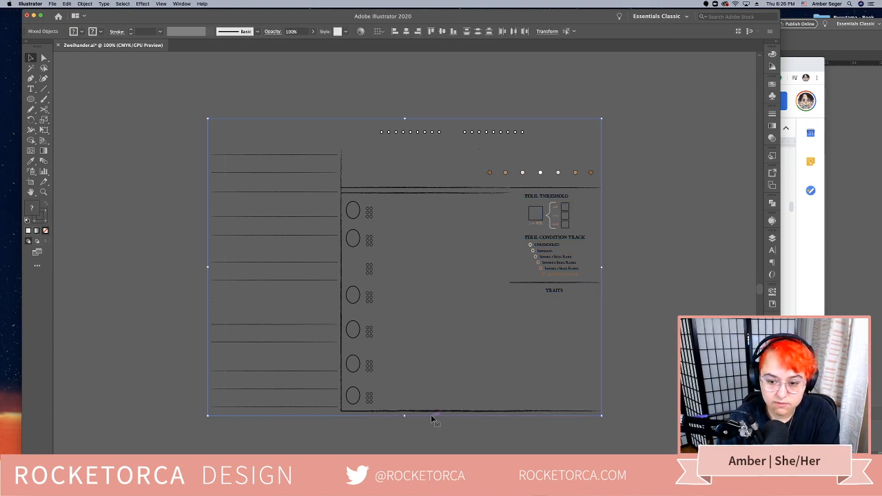
{"action": "key", "text": "Delete"}
{"action": "key", "text": "super+z"}
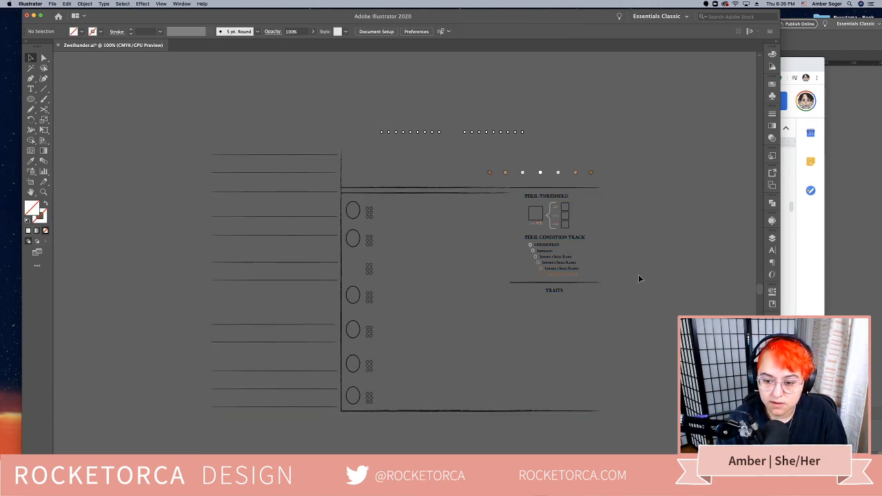
{"action": "right_click", "coordinate": [604, 229]}
{"action": "left_click", "coordinate": [633, 286]}
{"action": "left_click", "coordinate": [628, 287]}
{"action": "left_click_drag", "start_coordinate": [602, 259], "coordinate": [657, 253]}
{"action": "key", "text": "Delete"}
Try to pull another frame off the pasted Peril artwork, and undo the change
{"action": "left_click", "coordinate": [580, 265]}
{"action": "left_click_drag", "start_coordinate": [602, 301], "coordinate": [698, 293]}
{"action": "key", "text": "super+z"}
{"action": "key", "text": "super+z"}
{"action": "right_click", "coordinate": [621, 315]}
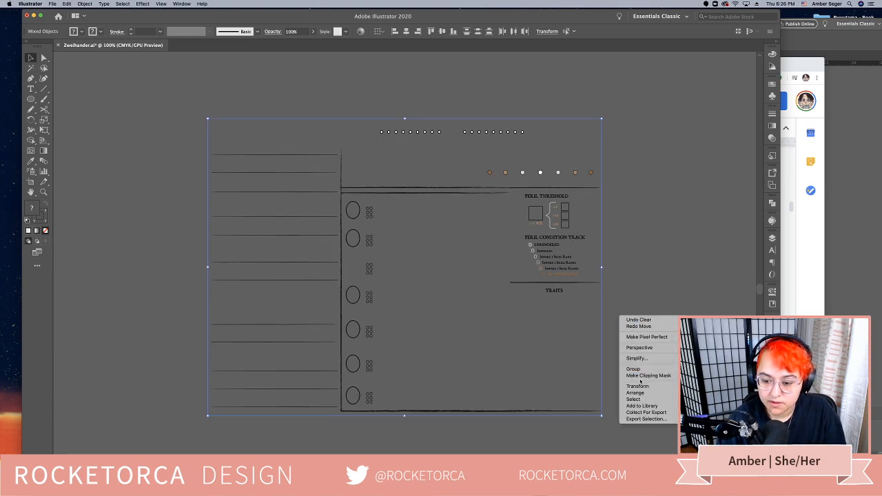
{"action": "left_click", "coordinate": [654, 249]}
{"action": "left_click", "coordinate": [655, 250]}
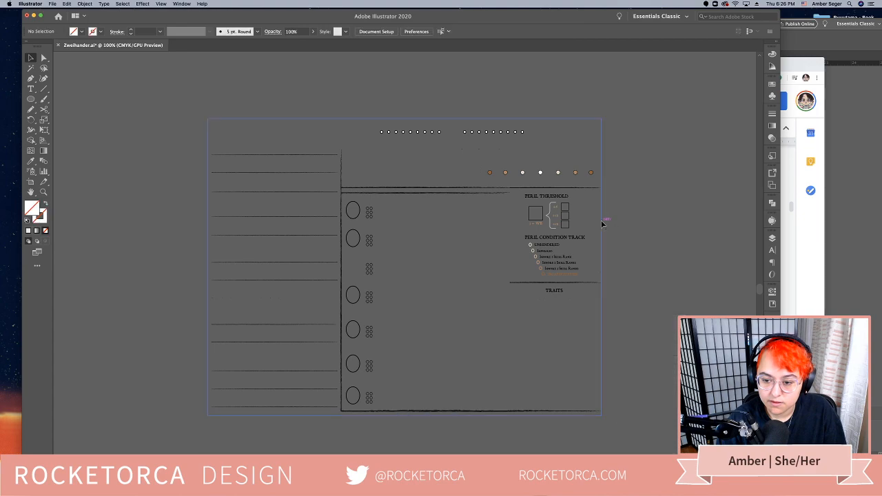
Release the next clipping mask on the pasted artwork and delete the leftover frames around it
{"action": "left_click", "coordinate": [602, 222]}
{"action": "right_click", "coordinate": [652, 218]}
{"action": "left_click", "coordinate": [686, 274]}
{"action": "left_click", "coordinate": [623, 202]}
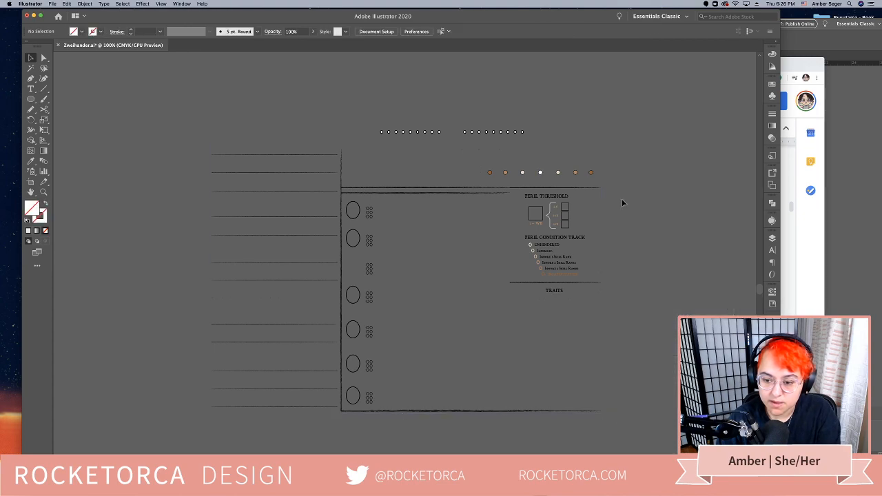
{"action": "left_click", "coordinate": [516, 197]}
{"action": "left_click", "coordinate": [638, 281]}
{"action": "left_click_drag", "start_coordinate": [602, 305], "coordinate": [655, 282]}
{"action": "key", "text": "Delete"}
{"action": "left_click_drag", "start_coordinate": [604, 302], "coordinate": [709, 284]}
{"action": "key", "text": "Delete"}
{"action": "left_click_drag", "start_coordinate": [601, 307], "coordinate": [689, 275]}
{"action": "key", "text": "Delete"}
Cut the Peril Threshold and Peril Condition Track block and clear the leftover pasted lines and circles from the canvas
{"action": "scroll", "coordinate": [678, 272], "scroll_direction": "up", "scroll_amount": 3}
{"action": "scroll", "coordinate": [677, 269], "scroll_direction": "up", "scroll_amount": 3}
{"action": "scroll", "coordinate": [678, 270], "scroll_direction": "down", "scroll_amount": 5}
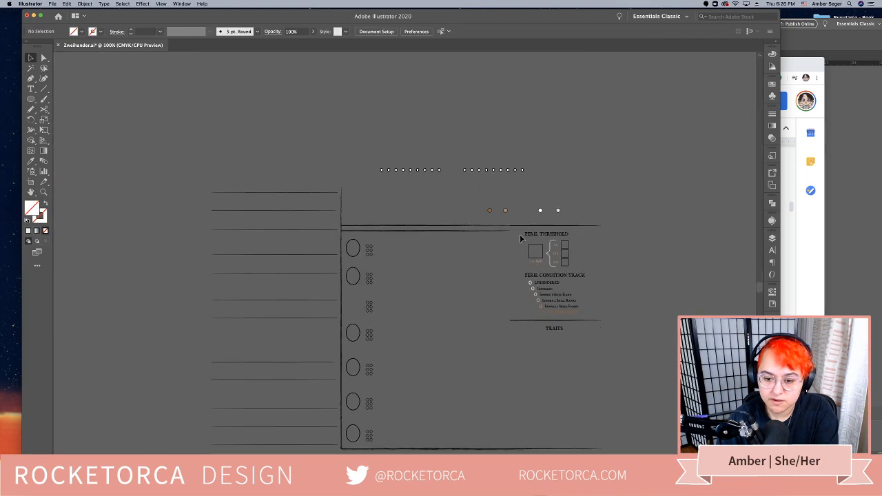
{"action": "key", "text": "ctrl+a"}
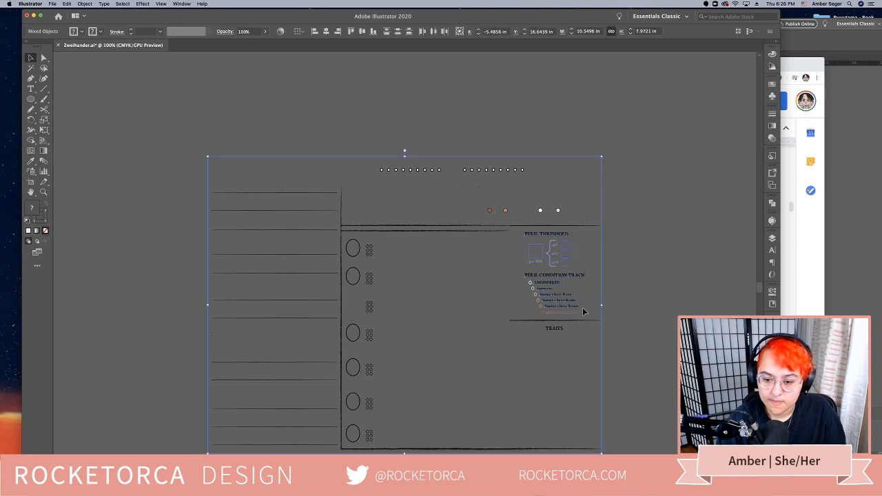
{"action": "scroll", "coordinate": [497, 288], "scroll_direction": "right", "scroll_amount": 5}
{"action": "left_click_drag", "start_coordinate": [497, 287], "coordinate": [487, 287]}
{"action": "key", "text": "Delete"}
{"action": "left_click_drag", "start_coordinate": [519, 388], "coordinate": [554, 300]}
{"action": "left_click_drag", "start_coordinate": [119, 51], "coordinate": [116, 49]}
{"action": "key", "text": "Delete"}
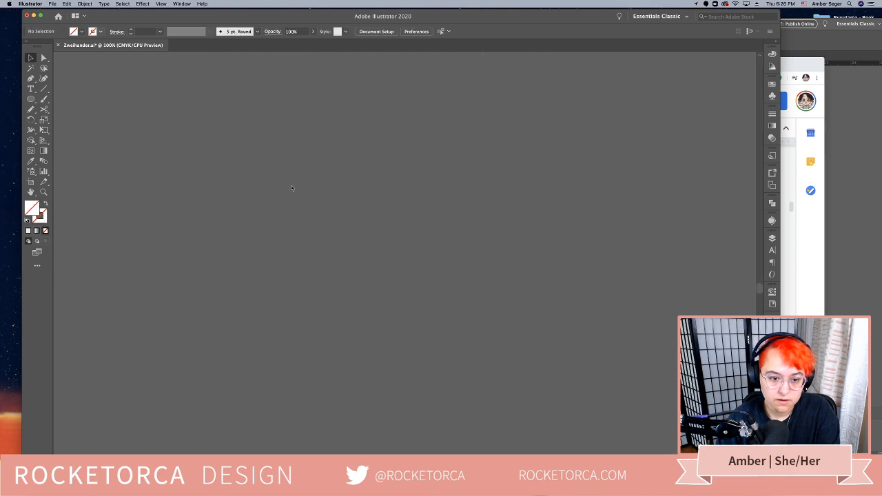
Paste the Peril Threshold and Peril Condition Track block and place it on the empty canvas beneath the new pages
{"action": "left_click_drag", "start_coordinate": [425, 217], "coordinate": [472, 291]}
{"action": "key", "text": "super+minus"}
{"action": "key", "text": "super+minus"}
{"action": "key", "text": "super+v"}
{"action": "left_click", "coordinate": [530, 422]}
{"action": "left_click", "coordinate": [277, 286]}
{"action": "key", "text": "Delete"}
{"action": "key", "text": "super+v"}
{"action": "left_click_drag", "start_coordinate": [485, 250], "coordinate": [459, 293]}
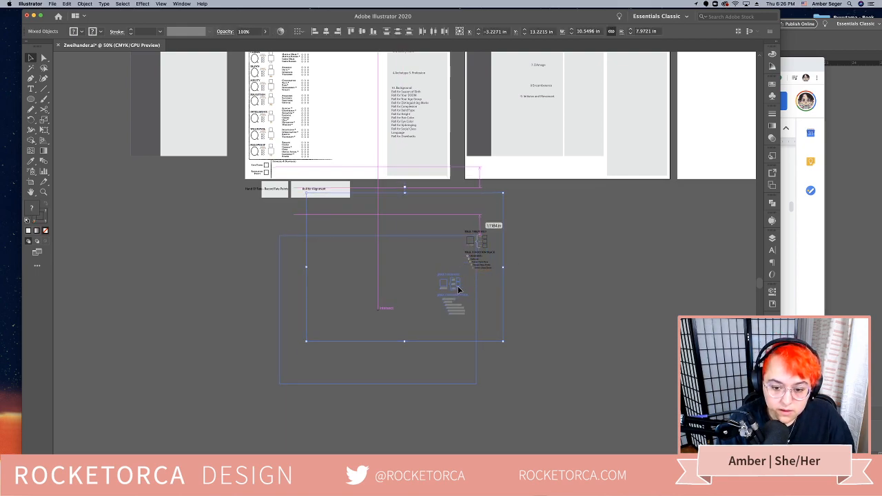
Release the clipping mask around the pasted Peril block and try deleting its leftover frame
{"action": "left_click", "coordinate": [482, 288]}
{"action": "left_click", "coordinate": [475, 280]}
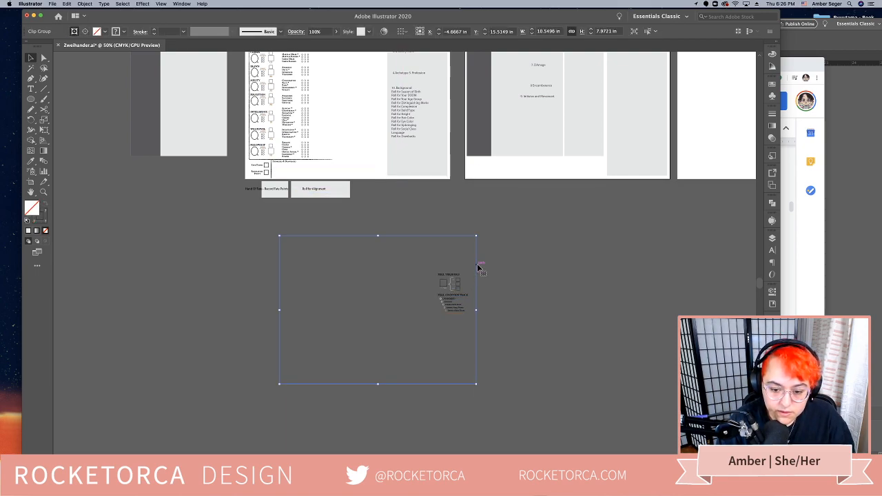
{"action": "right_click", "coordinate": [477, 266]}
{"action": "left_click", "coordinate": [510, 322]}
{"action": "left_click", "coordinate": [517, 265]}
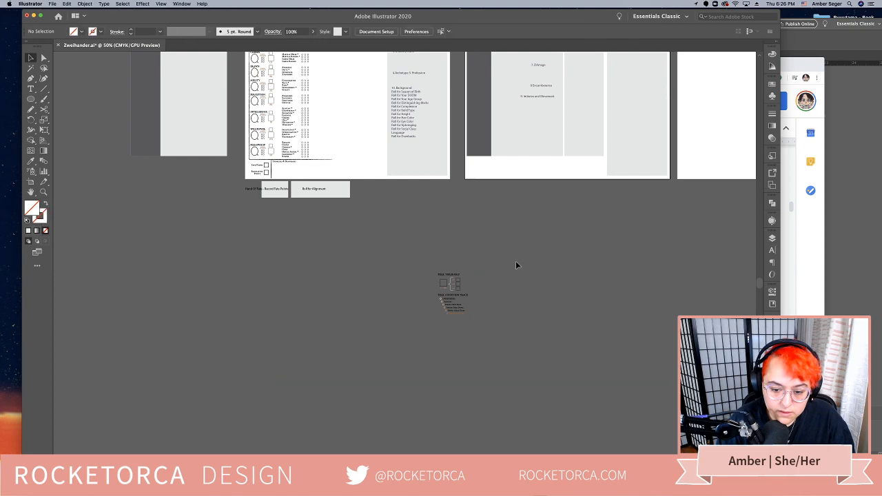
{"action": "left_click_drag", "start_coordinate": [439, 249], "coordinate": [486, 257]}
{"action": "key", "text": "Delete"}
Select the leftover frame path around the pasted Peril block and delete it
{"action": "key", "text": "super+equal"}
{"action": "key", "text": "super+equal"}
{"action": "key", "text": "super+equal"}
{"action": "left_click_drag", "start_coordinate": [639, 307], "coordinate": [533, 251]}
{"action": "left_click", "coordinate": [515, 200]}
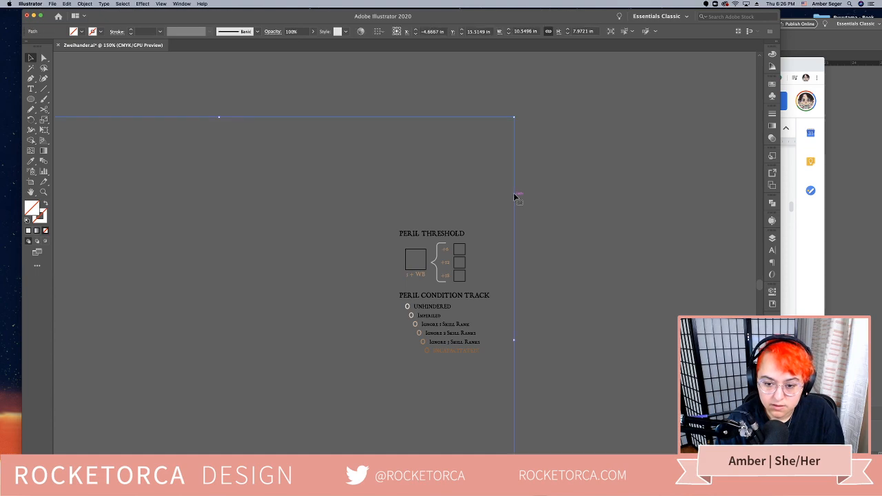
{"action": "right_click", "coordinate": [516, 195]}
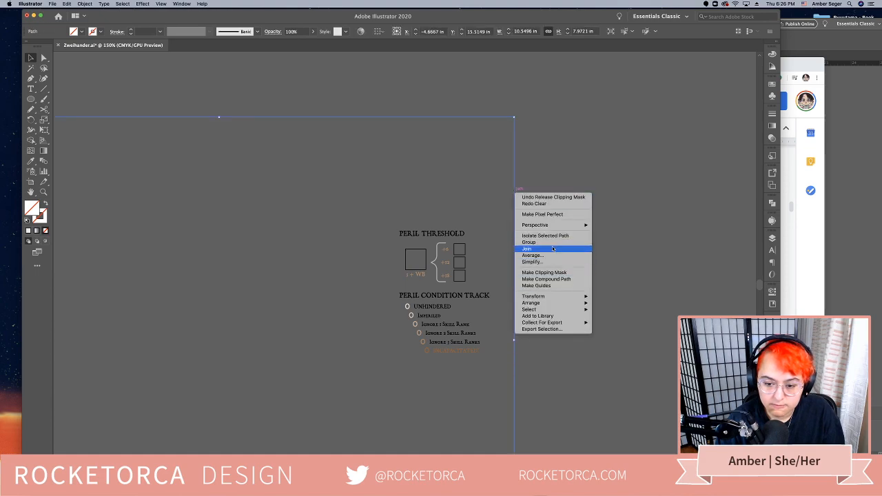
{"action": "left_click", "coordinate": [553, 169]}
{"action": "right_click", "coordinate": [515, 171]}
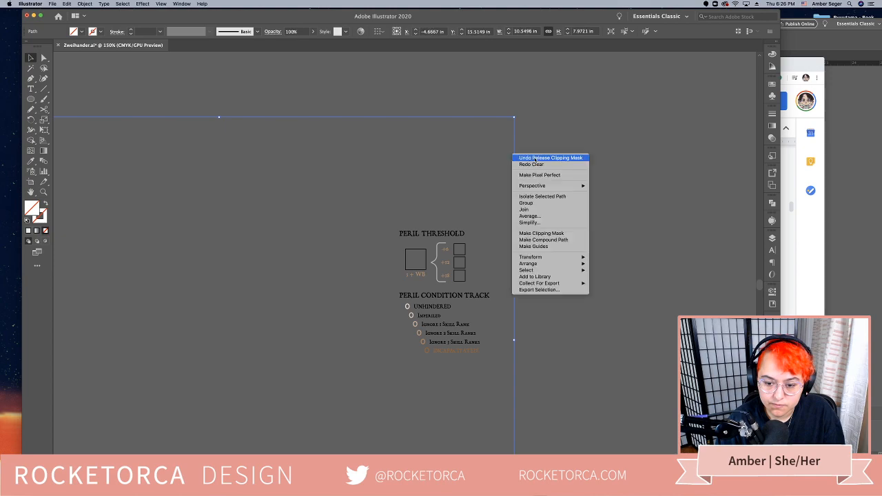
{"action": "left_click", "coordinate": [587, 378]}
Release the next clipping mask around the Peril block and delete the frame it leaves behind
{"action": "left_click", "coordinate": [476, 362]}
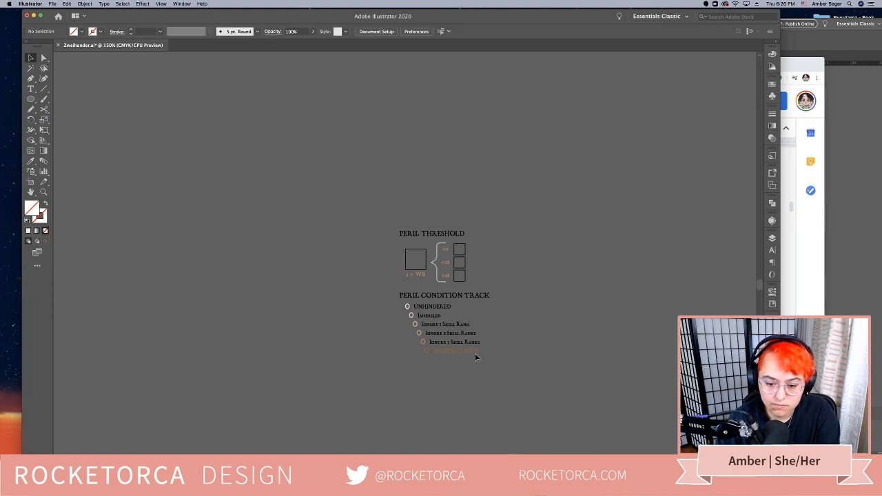
{"action": "left_click", "coordinate": [474, 351]}
{"action": "left_click_drag", "start_coordinate": [530, 375], "coordinate": [387, 233]}
{"action": "left_click", "coordinate": [531, 266]}
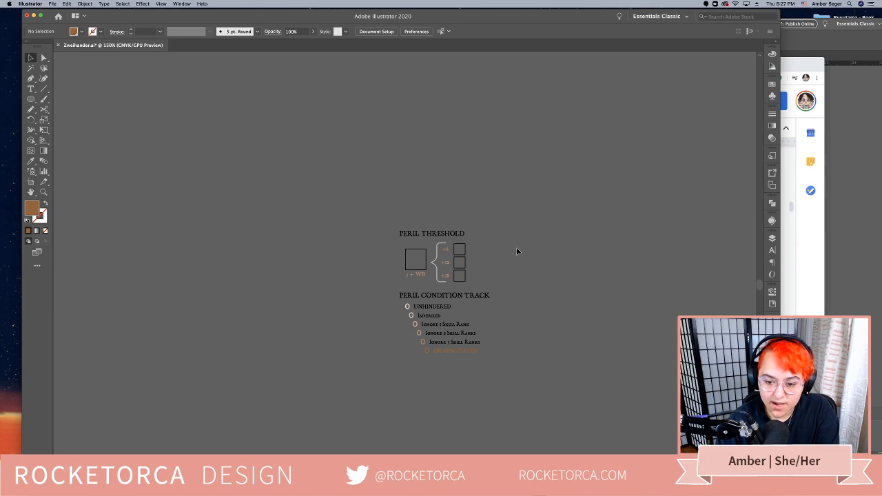
{"action": "left_click", "coordinate": [516, 257]}
{"action": "right_click", "coordinate": [518, 235]}
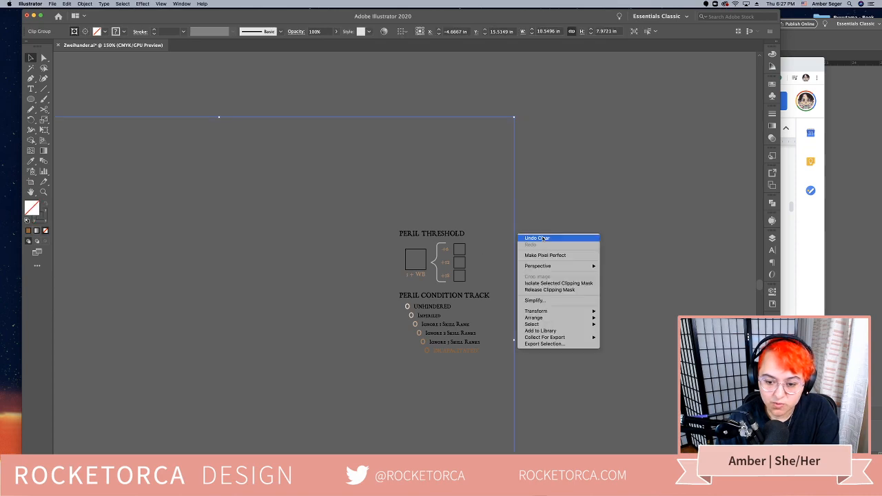
{"action": "left_click", "coordinate": [565, 290]}
{"action": "left_click", "coordinate": [533, 187]}
{"action": "left_click", "coordinate": [515, 191]}
{"action": "key", "text": "Delete"}
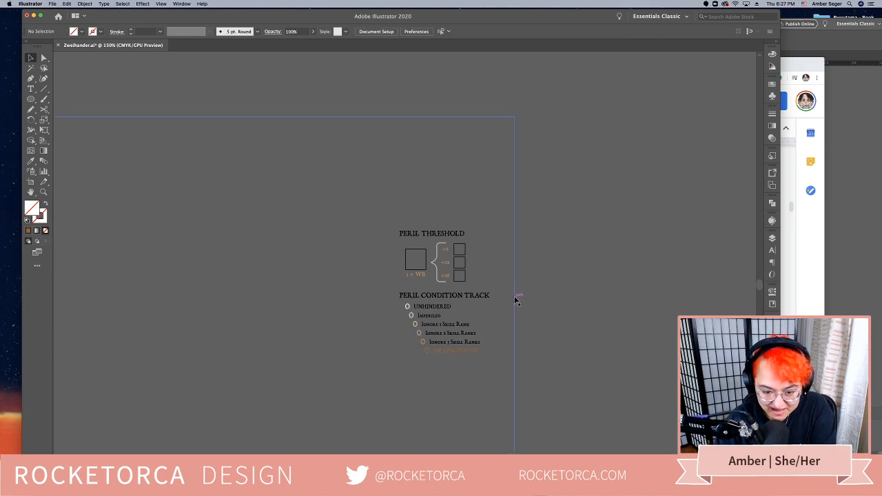
Release further nested clipping masks around the Peril block and try deleting the leftover frame
{"action": "right_click", "coordinate": [515, 297]}
{"action": "left_click", "coordinate": [546, 353]}
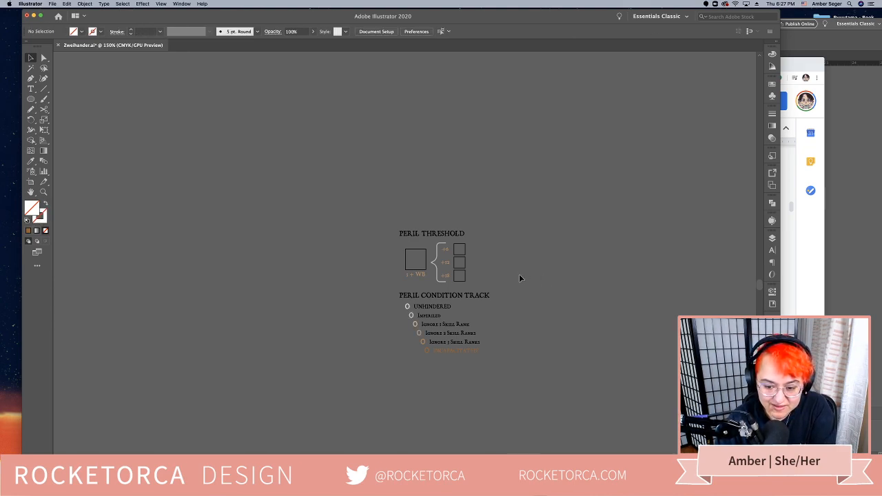
{"action": "right_click", "coordinate": [516, 278]}
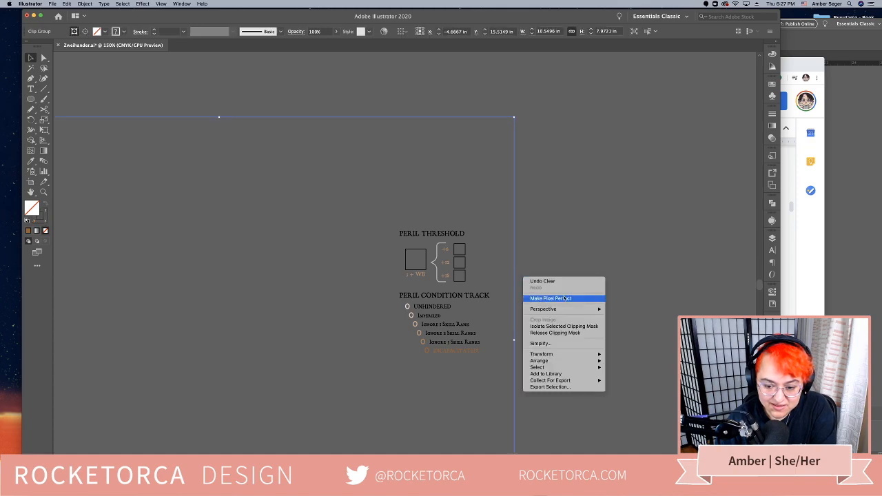
{"action": "left_click", "coordinate": [574, 333]}
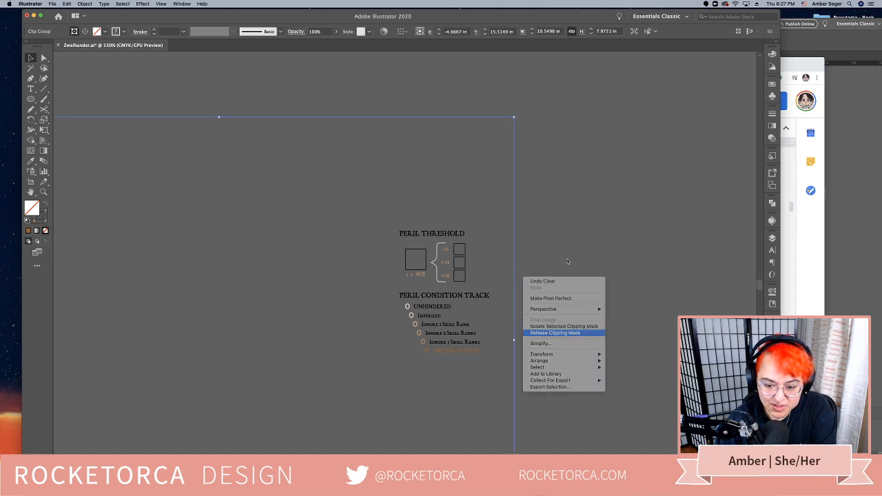
{"action": "left_click", "coordinate": [525, 270]}
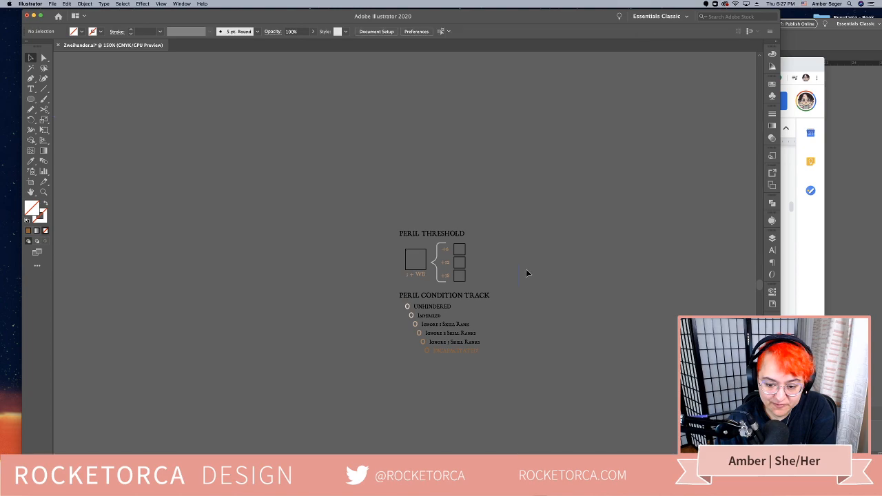
{"action": "left_click", "coordinate": [514, 378]}
{"action": "key", "text": "Delete"}
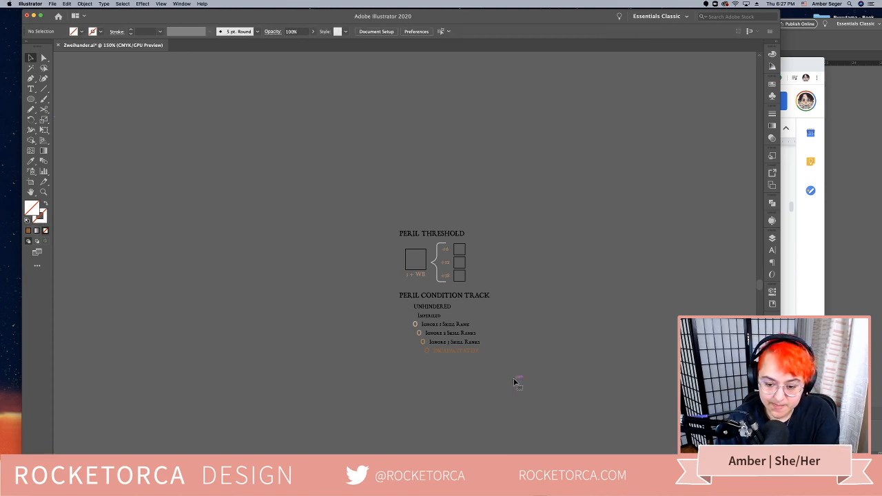
Restore the deleted track circles, release the remaining clipping mask around the Peril block and delete its empty frame
{"action": "left_click", "coordinate": [513, 379]}
{"action": "right_click", "coordinate": [515, 355]}
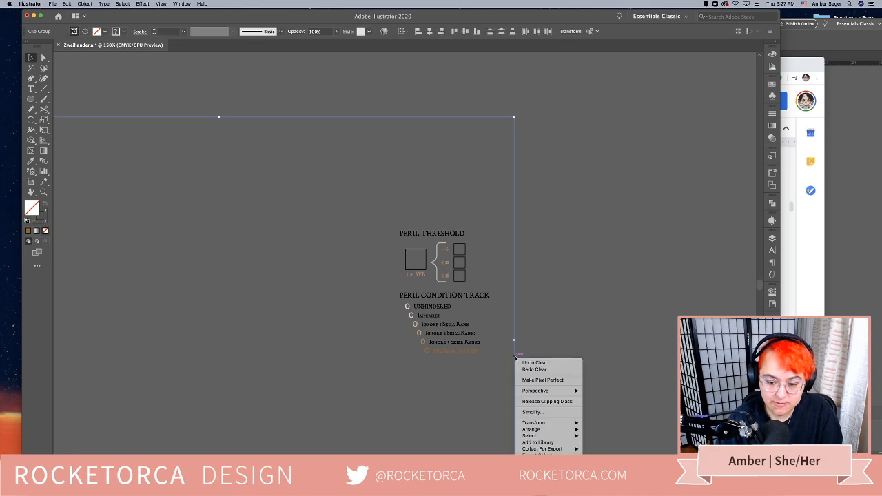
{"action": "left_click", "coordinate": [545, 404]}
{"action": "left_click", "coordinate": [530, 336]}
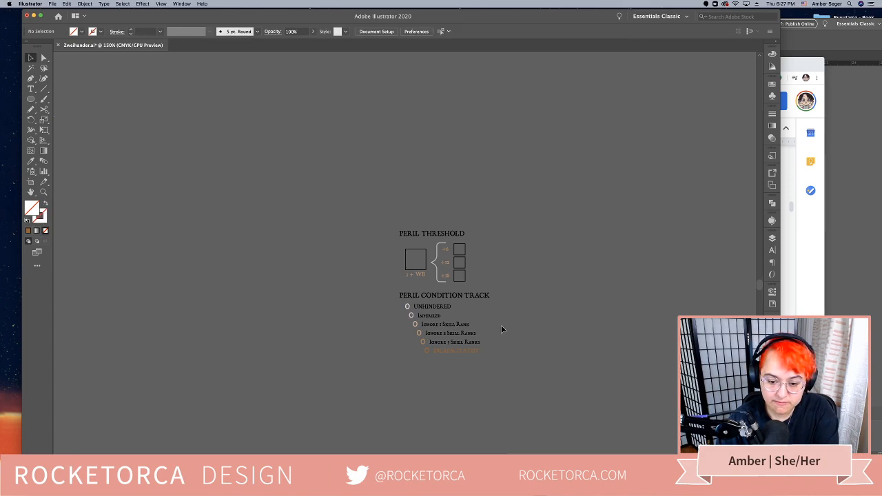
{"action": "left_click", "coordinate": [514, 325]}
{"action": "right_click", "coordinate": [514, 325]}
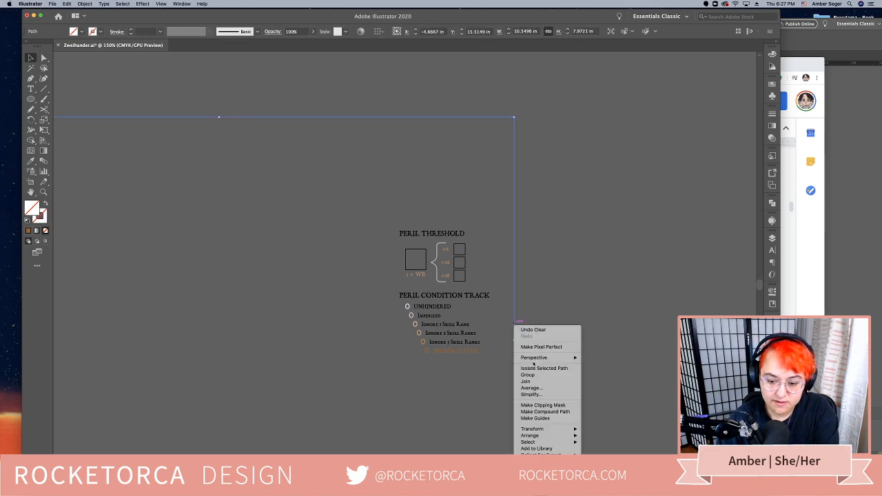
{"action": "left_click", "coordinate": [564, 311]}
{"action": "left_click", "coordinate": [563, 310]}
{"action": "left_click", "coordinate": [514, 310]}
{"action": "key", "text": "Delete"}
Group the whole Peril block and move it onto the first new page, between the skill ranks and the grey column
{"action": "left_click_drag", "start_coordinate": [525, 392], "coordinate": [384, 217]}
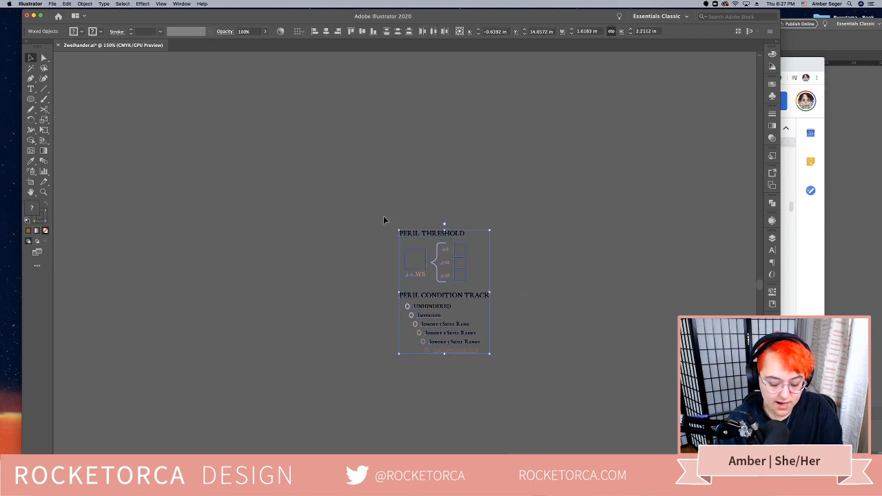
{"action": "key", "text": "super+g"}
{"action": "key", "text": "super+minus"}
{"action": "key", "text": "super+minus"}
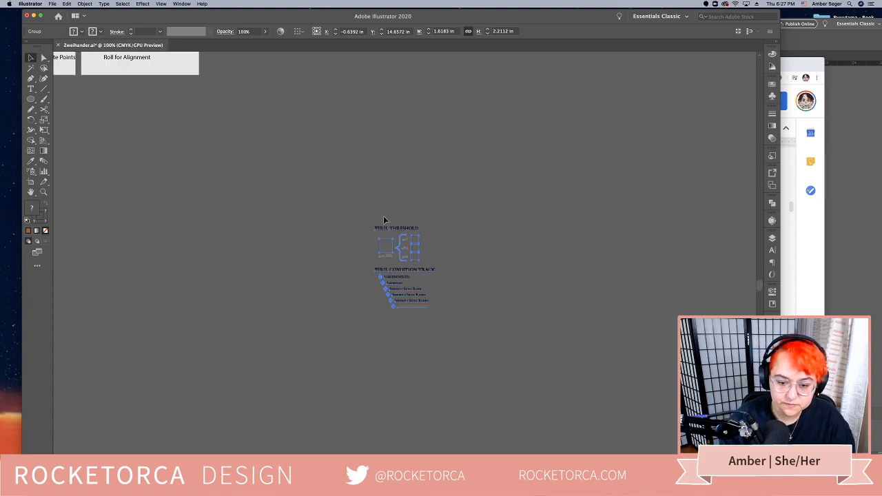
{"action": "left_click_drag", "start_coordinate": [408, 207], "coordinate": [384, 290]}
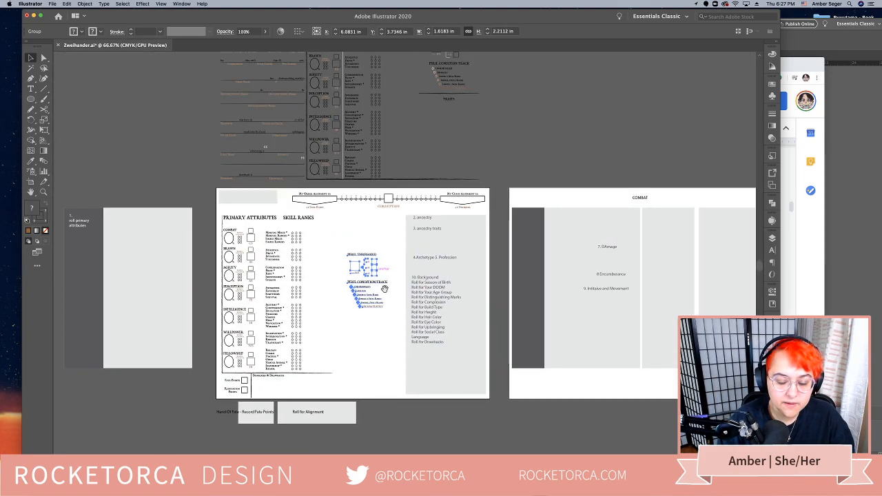
{"action": "left_click", "coordinate": [384, 355]}
{"action": "scroll", "coordinate": [394, 334], "scroll_direction": "left", "scroll_amount": 2}
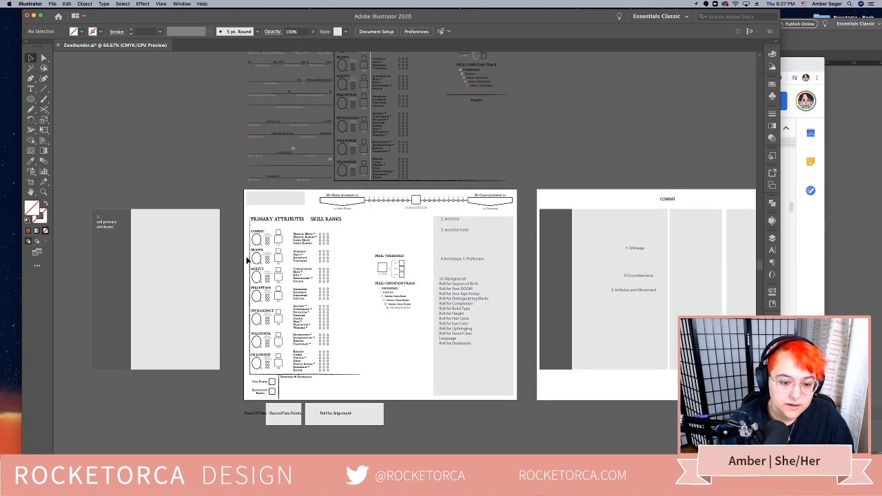
Place copies of the vertical divider line beside the skill ranks and just before the grey column on the first page
{"action": "left_click_drag", "start_coordinate": [254, 256], "coordinate": [337, 268]}
{"action": "left_click", "coordinate": [352, 295]}
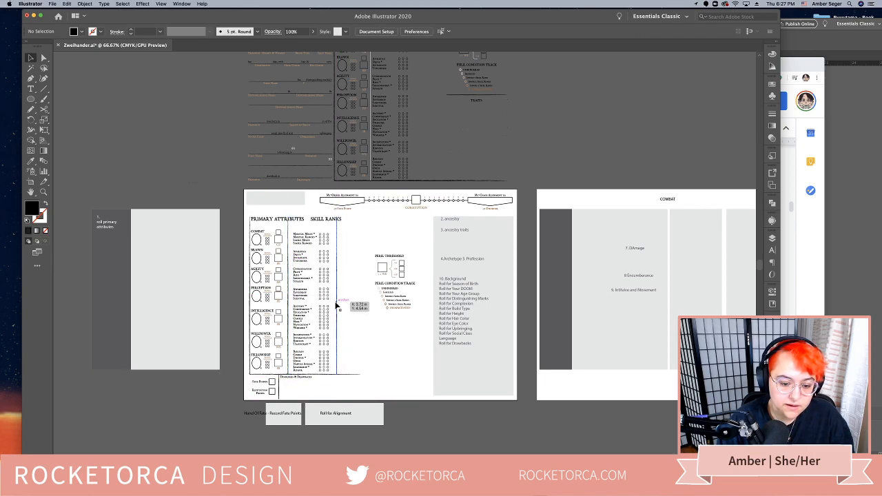
{"action": "left_click_drag", "start_coordinate": [340, 302], "coordinate": [374, 301]}
{"action": "left_click", "coordinate": [376, 249]}
{"action": "left_click_drag", "start_coordinate": [393, 256], "coordinate": [406, 224]}
{"action": "left_click", "coordinate": [386, 301]}
Move the Peril block to the upper part of the column between the two dividers, at about X 5.00 in, Y 2.40 in
{"action": "left_click", "coordinate": [358, 234]}
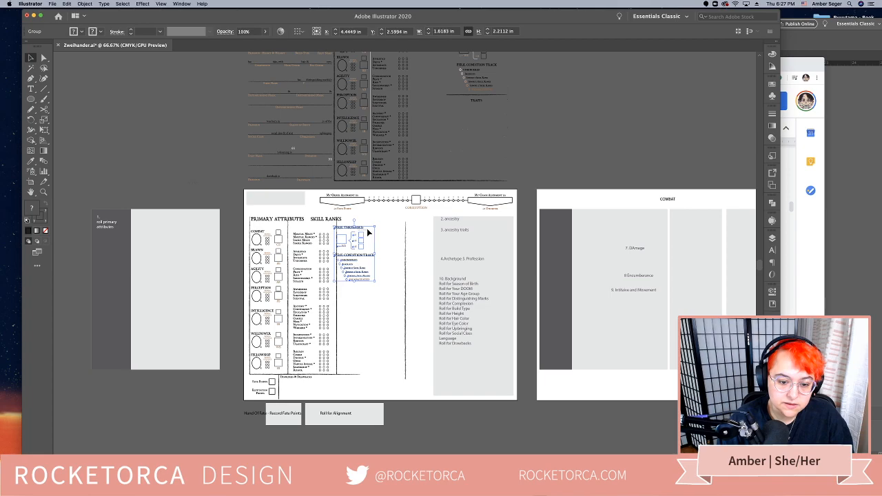
{"action": "left_click", "coordinate": [373, 300]}
{"action": "left_click_drag", "start_coordinate": [363, 229], "coordinate": [377, 224]}
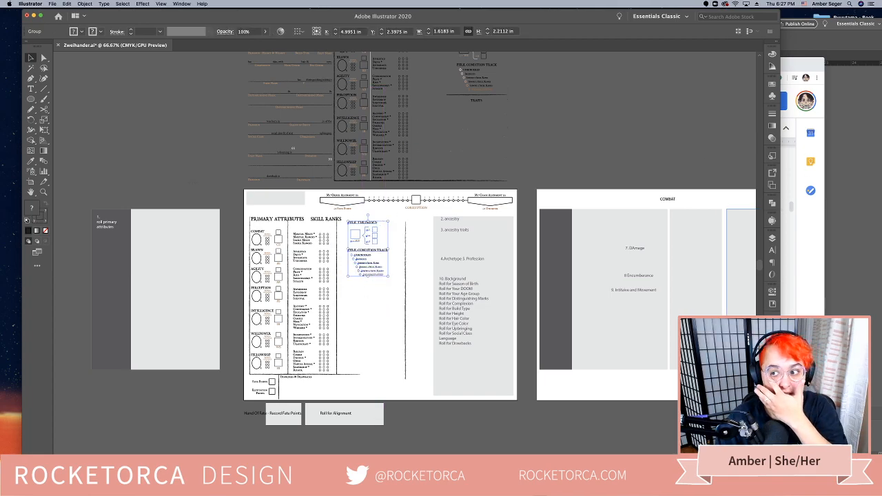
Switch to InDesign, move the border lines on the Combat Profile page aside, and copy the Damage Threshold and Damage Condition Track block
{"action": "key", "text": "super+Tab"}
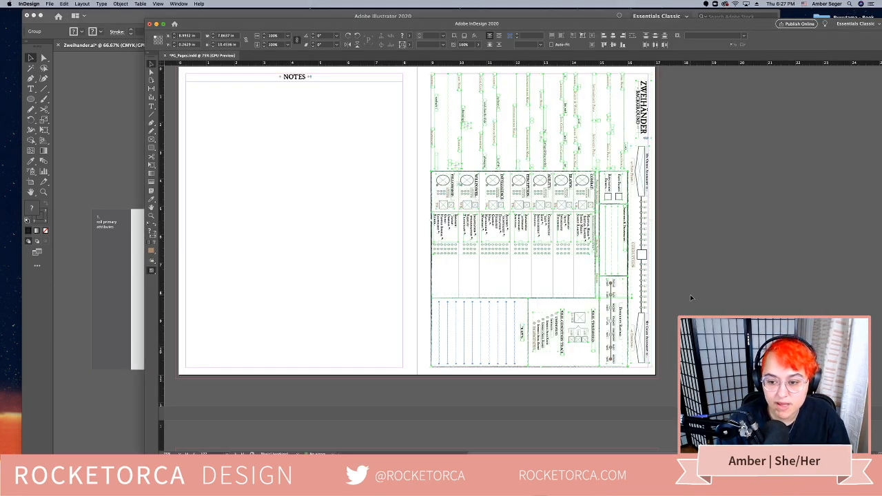
{"action": "scroll", "coordinate": [460, 387], "scroll_direction": "down", "scroll_amount": 10}
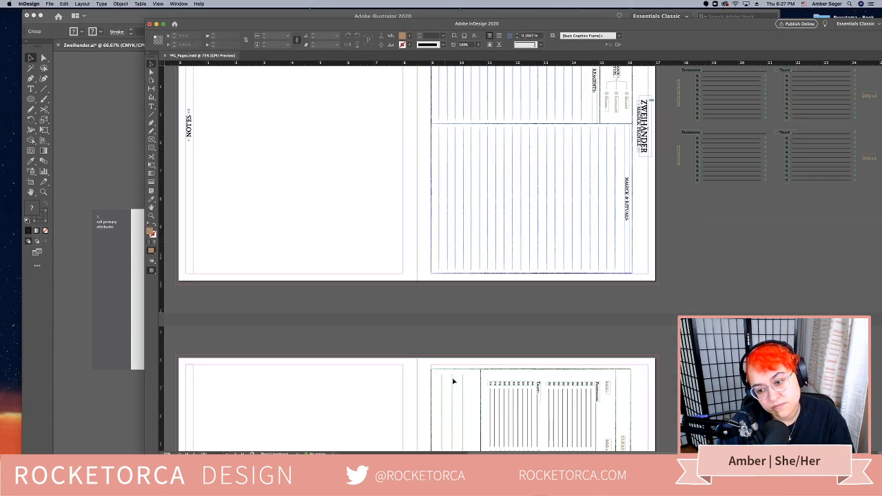
{"action": "scroll", "coordinate": [450, 384], "scroll_direction": "down", "scroll_amount": 3}
{"action": "scroll", "coordinate": [554, 341], "scroll_direction": "down", "scroll_amount": 5}
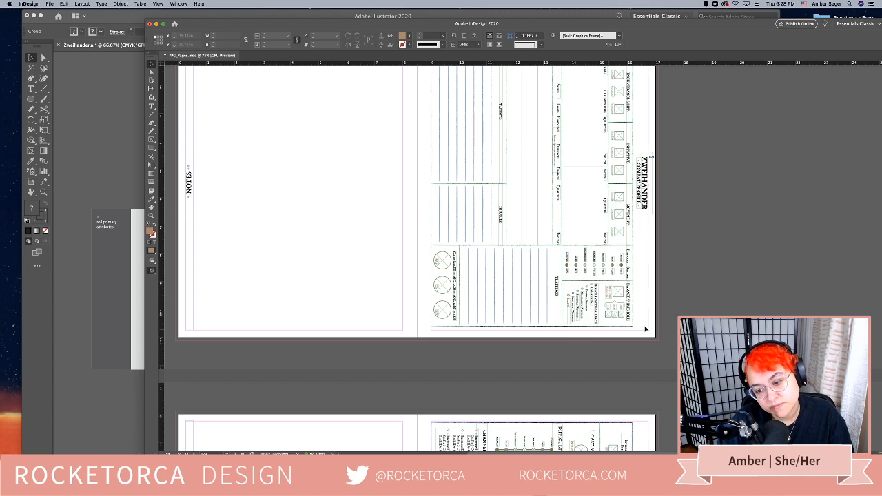
{"action": "left_click", "coordinate": [627, 297]}
{"action": "left_click", "coordinate": [636, 327]}
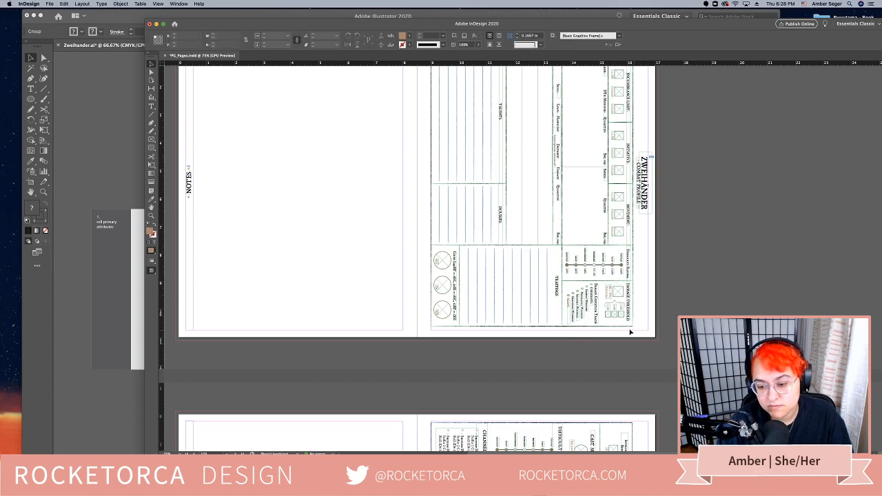
{"action": "left_click_drag", "start_coordinate": [630, 327], "coordinate": [515, 326]}
{"action": "left_click_drag", "start_coordinate": [633, 322], "coordinate": [567, 282]}
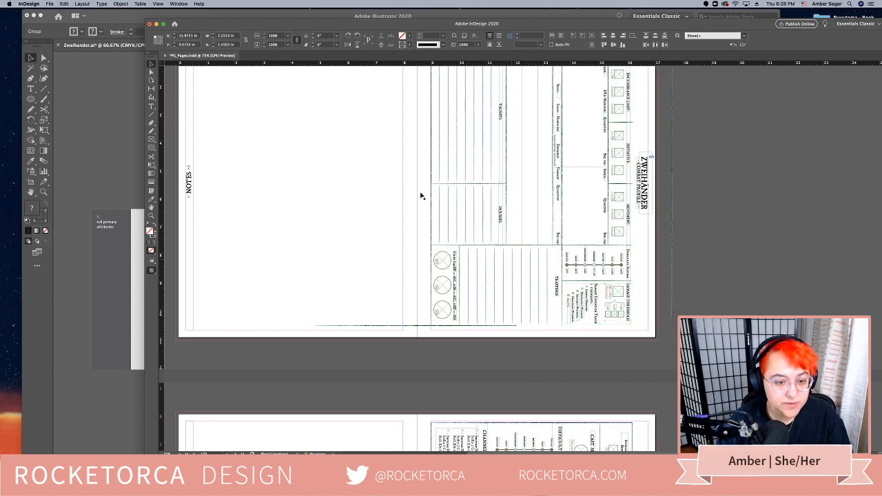
Switch back to Illustrator, paste the damage block, rotate it upright and place it below the Peril Condition Track
{"action": "key", "text": "super+Tab"}
{"action": "key", "text": "super+v"}
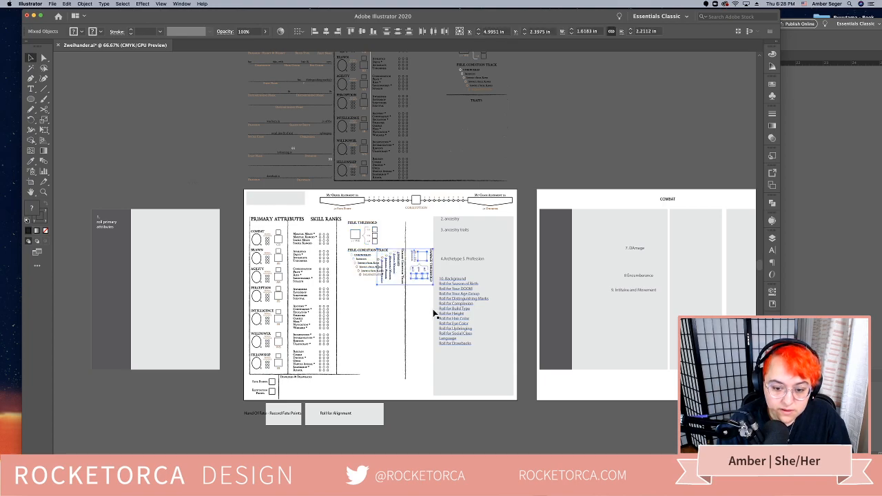
{"action": "left_click_drag", "start_coordinate": [425, 303], "coordinate": [383, 342]}
{"action": "key", "text": "v"}
{"action": "left_click", "coordinate": [377, 239], "text": "shift"}
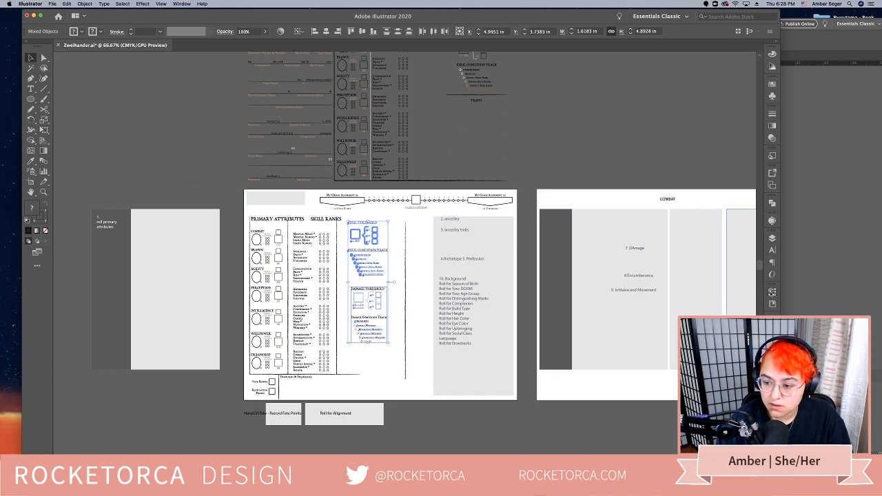
{"action": "left_click", "coordinate": [772, 251]}
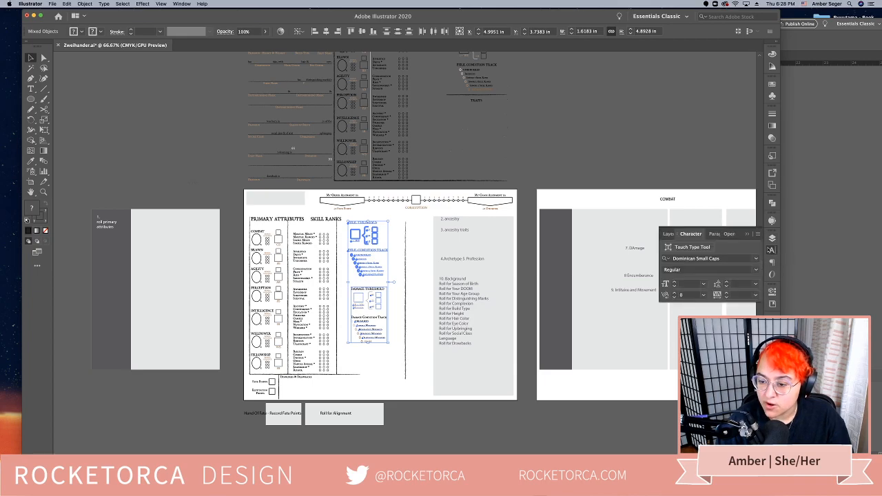
{"action": "left_click", "coordinate": [735, 165]}
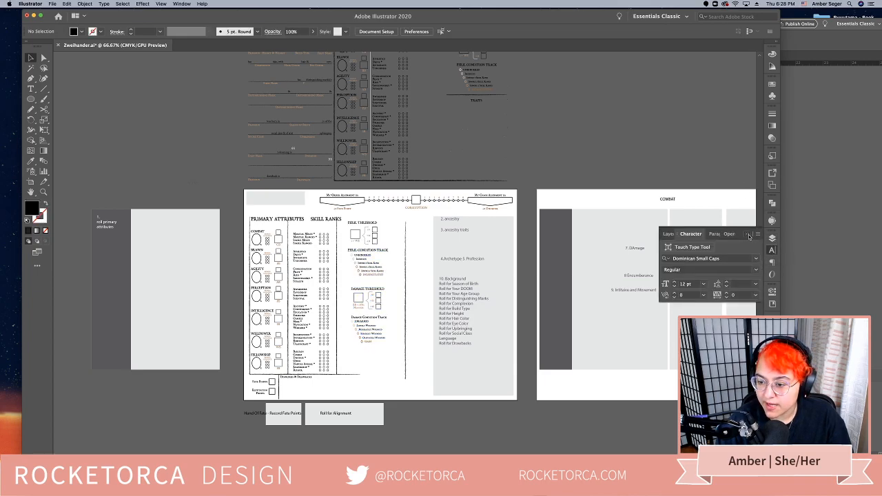
{"action": "left_click", "coordinate": [750, 234]}
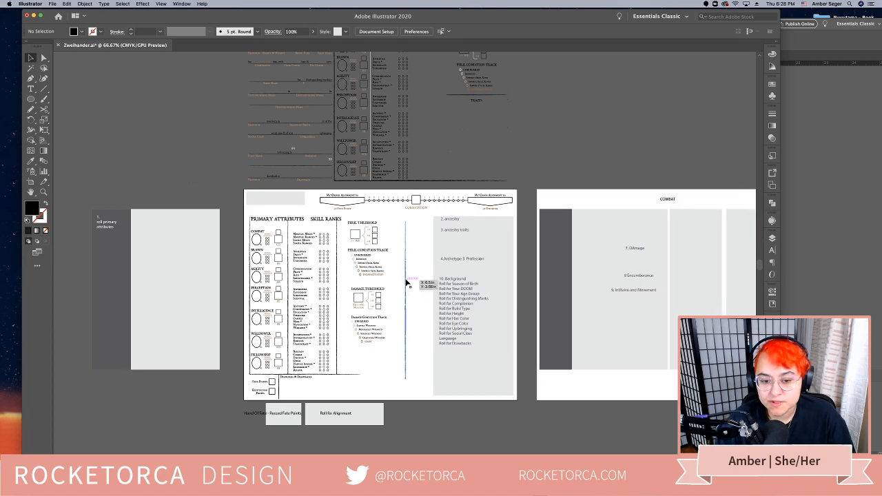
Align the Damage Threshold block and the Peril Threshold block by their horizontal centers
{"action": "left_click", "coordinate": [375, 234]}
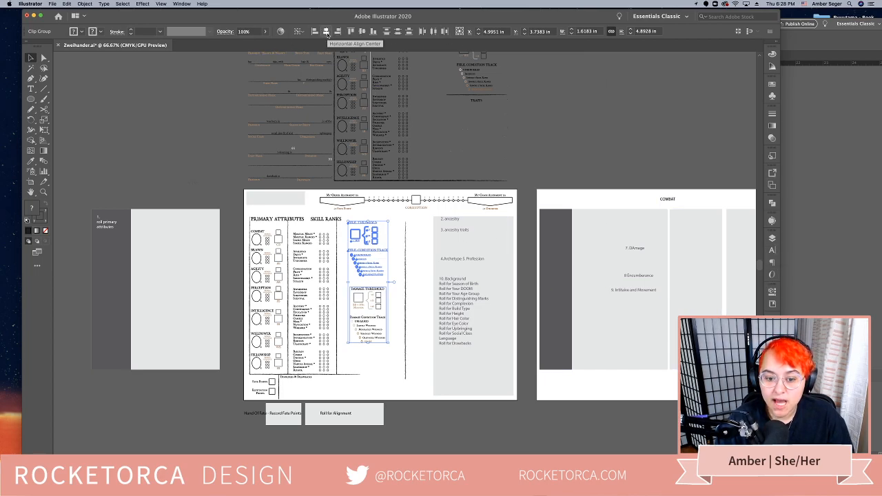
{"action": "left_click", "coordinate": [386, 370]}
{"action": "left_click_drag", "start_coordinate": [397, 356], "coordinate": [354, 289]}
{"action": "left_click", "coordinate": [389, 366]}
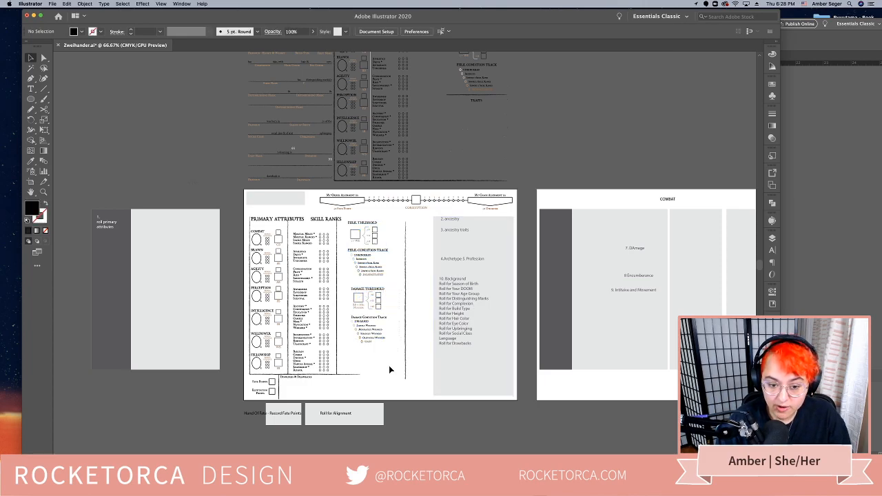
{"action": "left_click", "coordinate": [359, 227]}
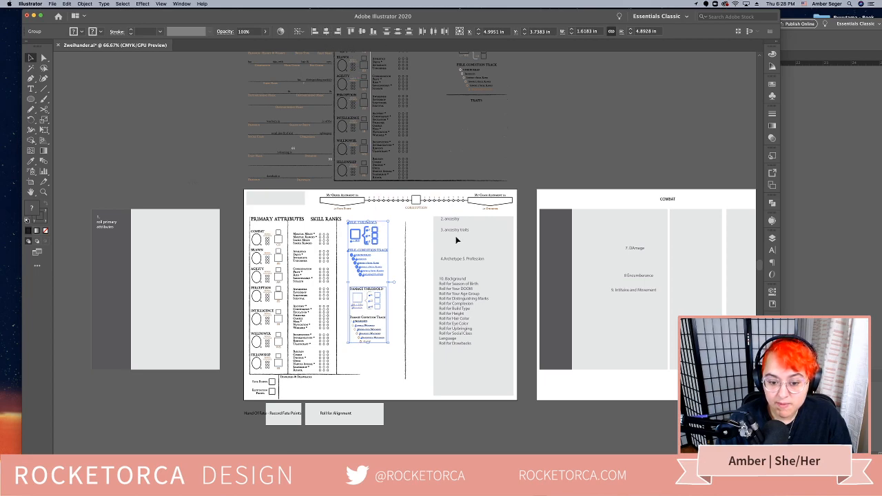
{"action": "left_click", "coordinate": [387, 372]}
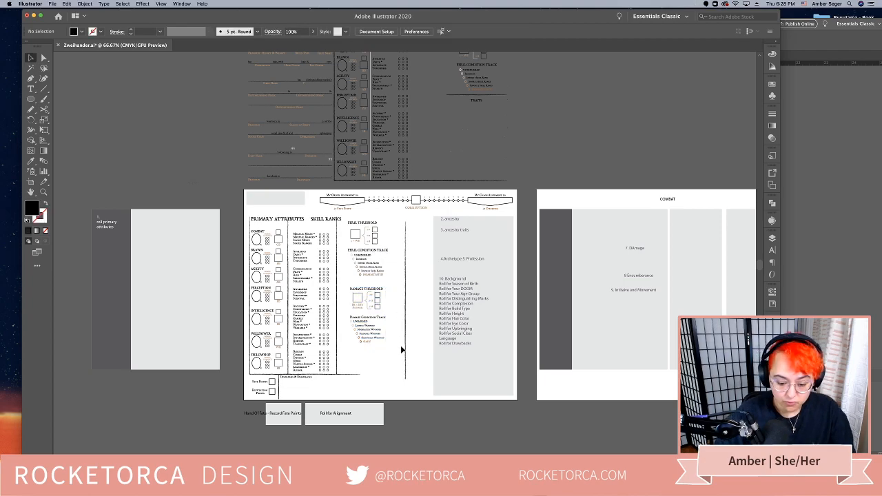
Align the tops of the Primary Attributes heading and the Peril Threshold block to the Skill Ranks heading as key object
{"action": "key", "text": "super+equal"}
{"action": "key", "text": "super+equal"}
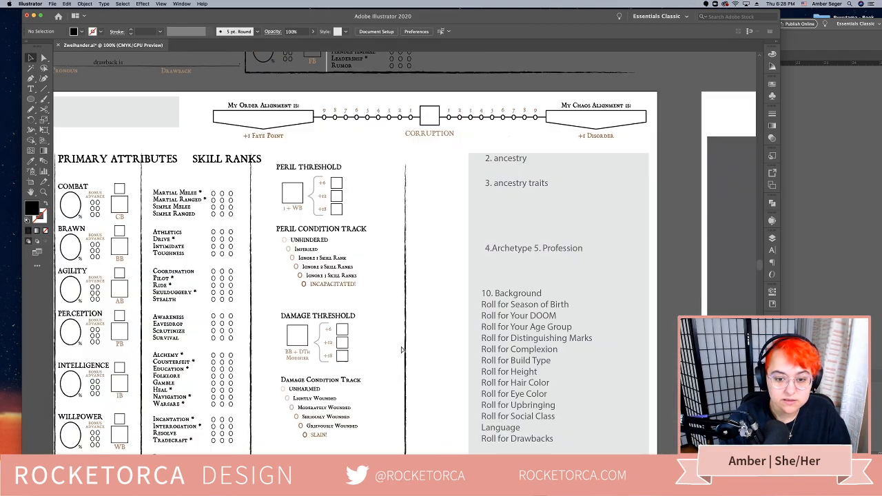
{"action": "left_click_drag", "start_coordinate": [357, 314], "coordinate": [426, 291]}
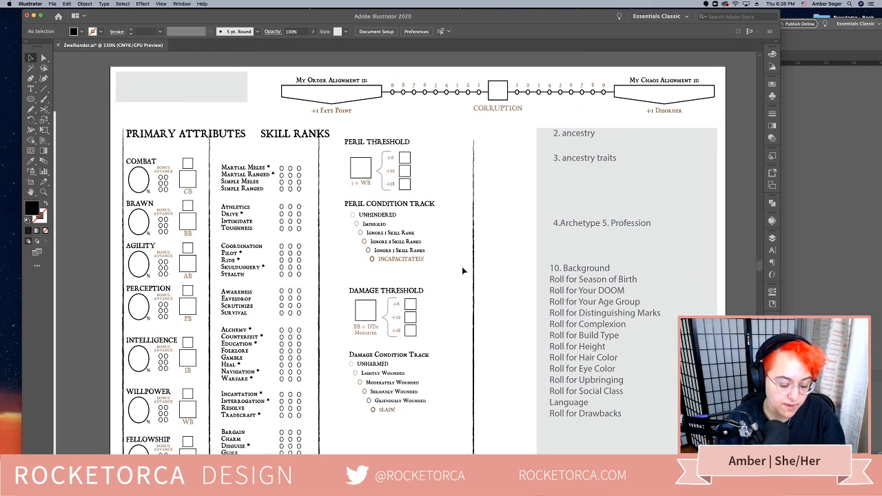
{"action": "left_click_drag", "start_coordinate": [438, 262], "coordinate": [192, 138]}
{"action": "left_click", "coordinate": [193, 138], "text": "shift"}
{"action": "left_click", "coordinate": [175, 138]}
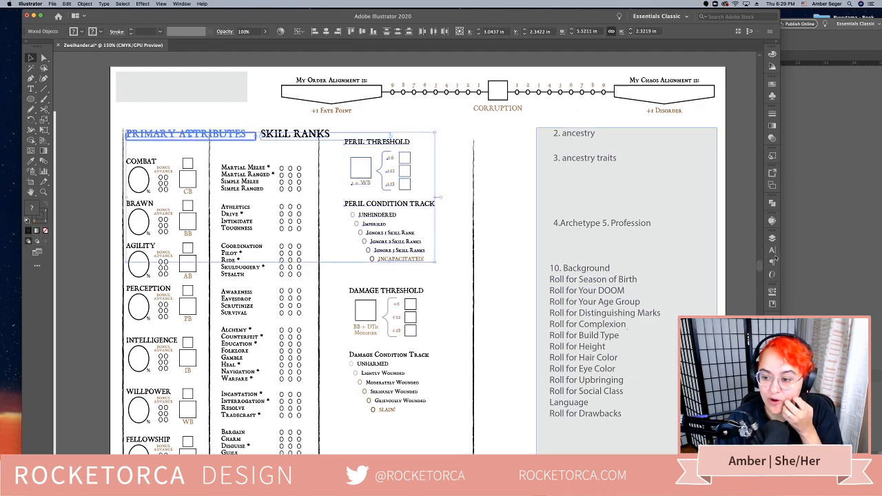
{"action": "left_click", "coordinate": [319, 135]}
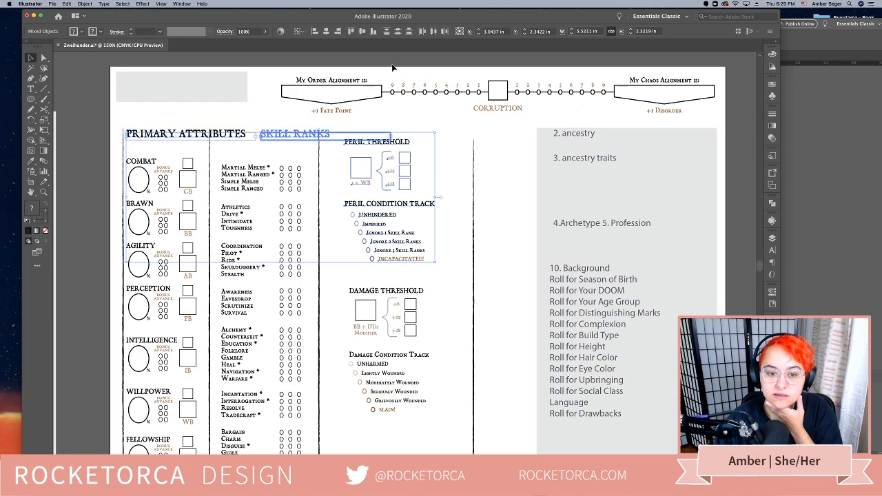
{"action": "left_click", "coordinate": [351, 31]}
{"action": "left_click", "coordinate": [466, 248]}
{"action": "key", "text": "super+1"}
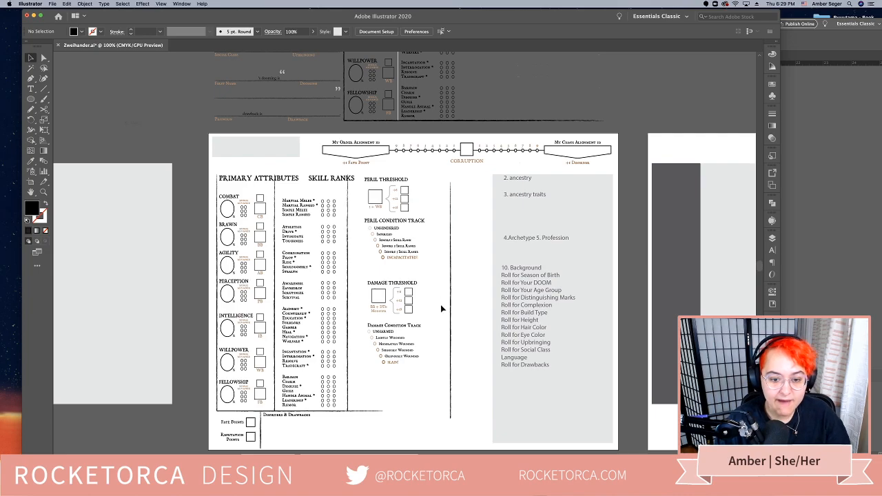
Ungroup the Damage Threshold and Damage Condition Track block
{"action": "left_click", "coordinate": [413, 284]}
{"action": "key", "text": "super+shift+g"}
{"action": "left_click", "coordinate": [442, 270]}
{"action": "left_click", "coordinate": [416, 312]}
{"action": "left_click", "coordinate": [433, 392]}
{"action": "left_click_drag", "start_coordinate": [453, 372], "coordinate": [422, 377]}
Compare the old Background sheet above with the new layout, examining the remaining ancestry, archetype and background sections
{"action": "scroll", "coordinate": [422, 378], "scroll_direction": "up", "scroll_amount": 6}
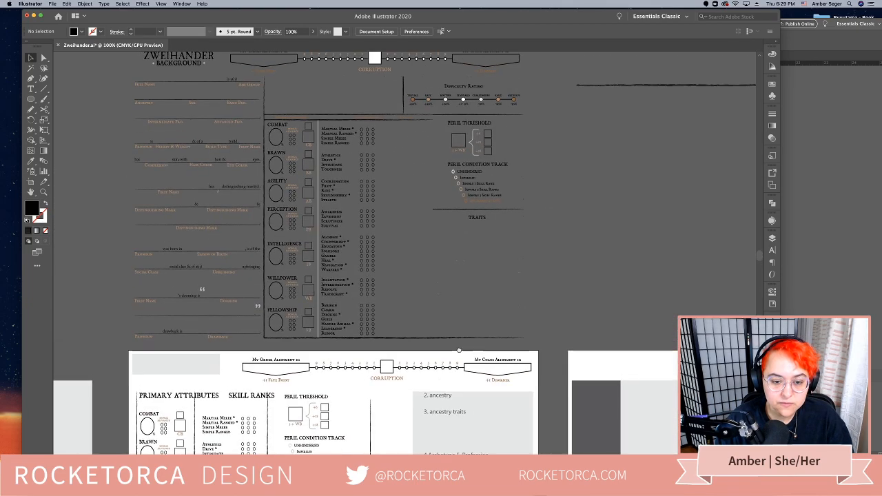
{"action": "left_click_drag", "start_coordinate": [502, 322], "coordinate": [508, 144]}
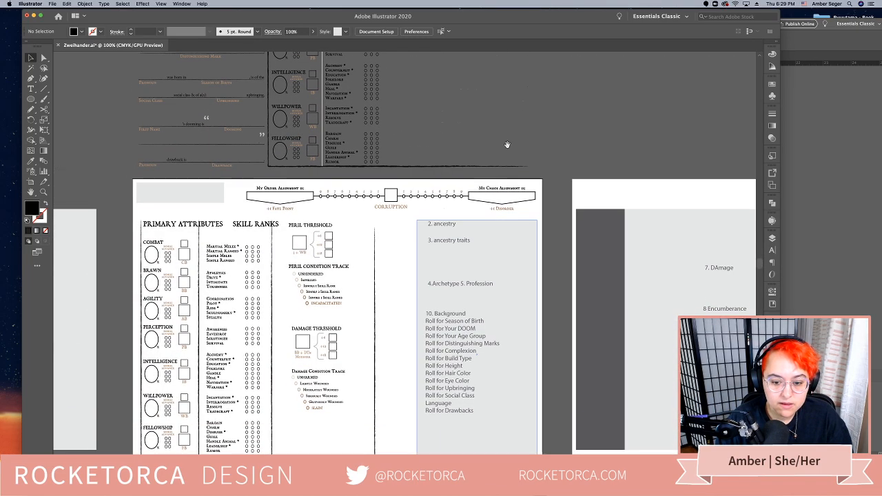
{"action": "scroll", "coordinate": [470, 426], "scroll_direction": "down", "scroll_amount": 3}
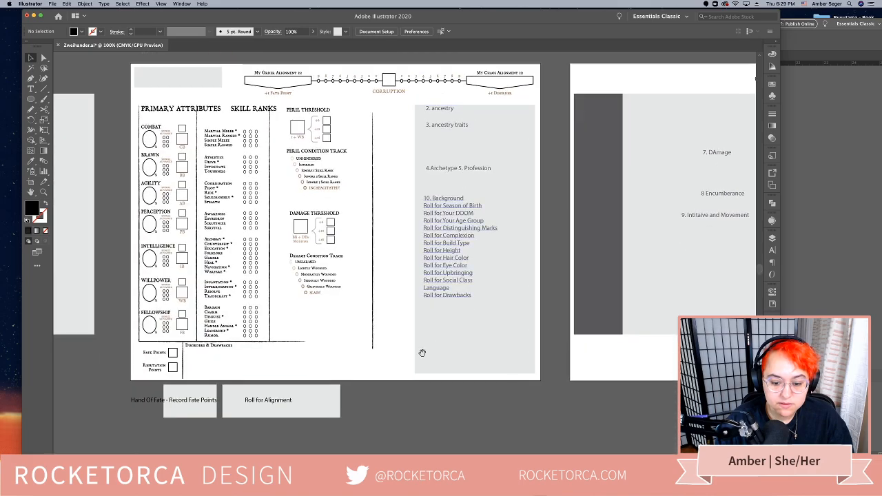
{"action": "scroll", "coordinate": [471, 431], "scroll_direction": "left", "scroll_amount": 3}
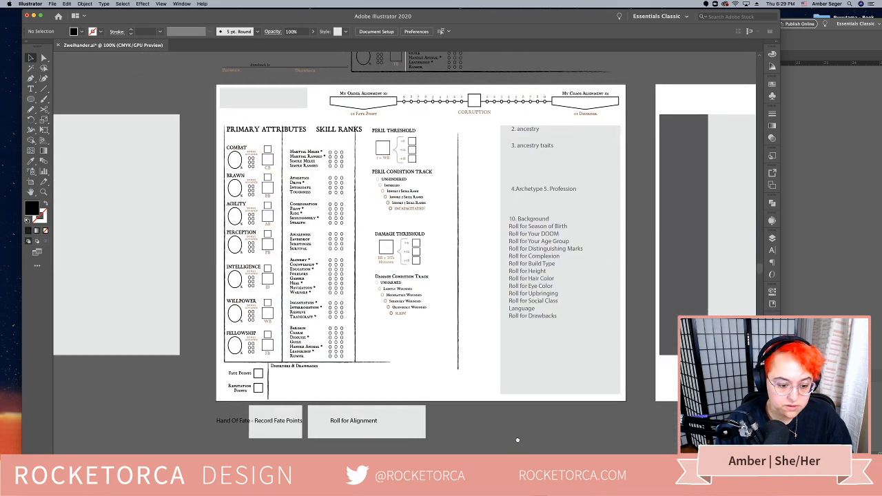
{"action": "scroll", "coordinate": [517, 439], "scroll_direction": "up", "scroll_amount": 1}
{"action": "scroll", "coordinate": [517, 439], "scroll_direction": "right", "scroll_amount": 1}
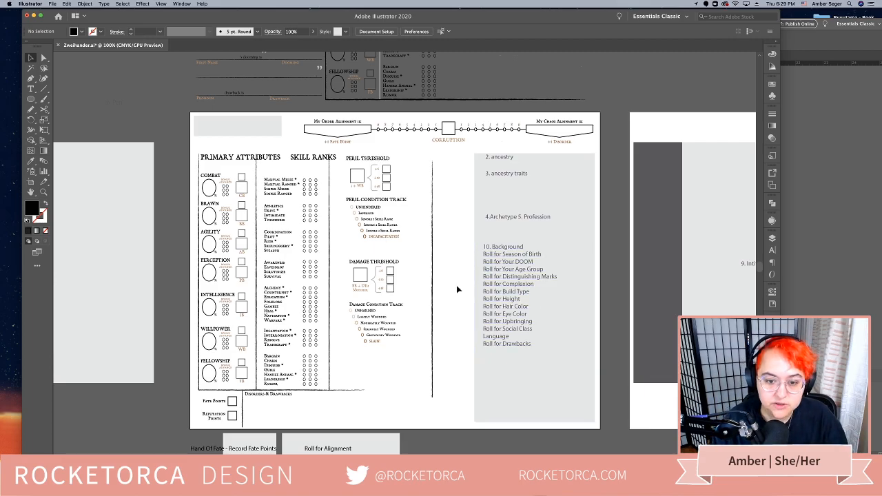
{"action": "scroll", "coordinate": [457, 289], "scroll_direction": "up", "scroll_amount": 5}
{"action": "left_click_drag", "start_coordinate": [448, 253], "coordinate": [457, 364]}
{"action": "left_click", "coordinate": [457, 357]}
{"action": "left_click", "coordinate": [477, 351]}
{"action": "scroll", "coordinate": [477, 352], "scroll_direction": "down", "scroll_amount": 3}
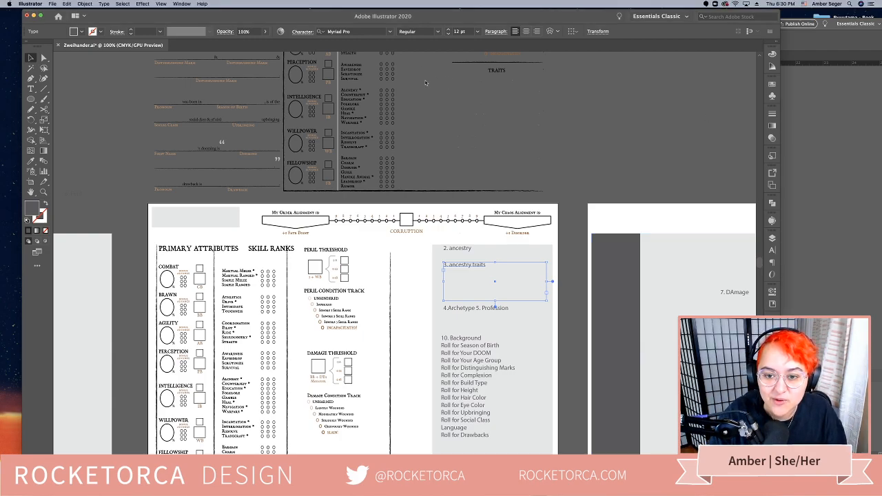
{"action": "left_click", "coordinate": [556, 155]}
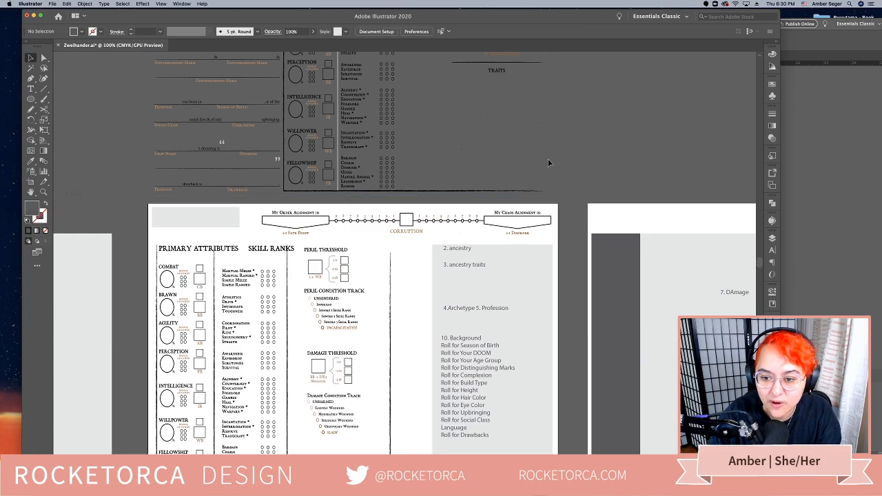
Pull the empty clip group off the old Background sheet's artwork and delete it
{"action": "left_click", "coordinate": [542, 163]}
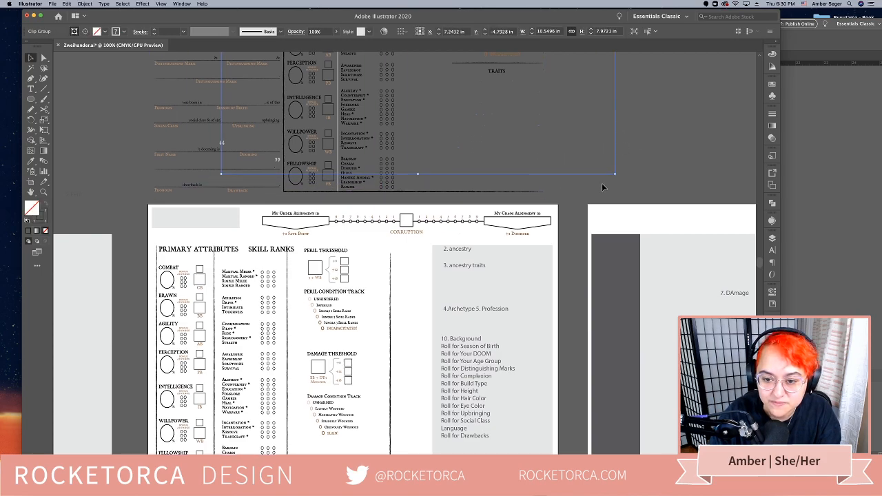
{"action": "scroll", "coordinate": [602, 183], "scroll_direction": "up", "scroll_amount": 3}
{"action": "scroll", "coordinate": [602, 183], "scroll_direction": "up", "scroll_amount": 5}
{"action": "left_click", "coordinate": [548, 232]}
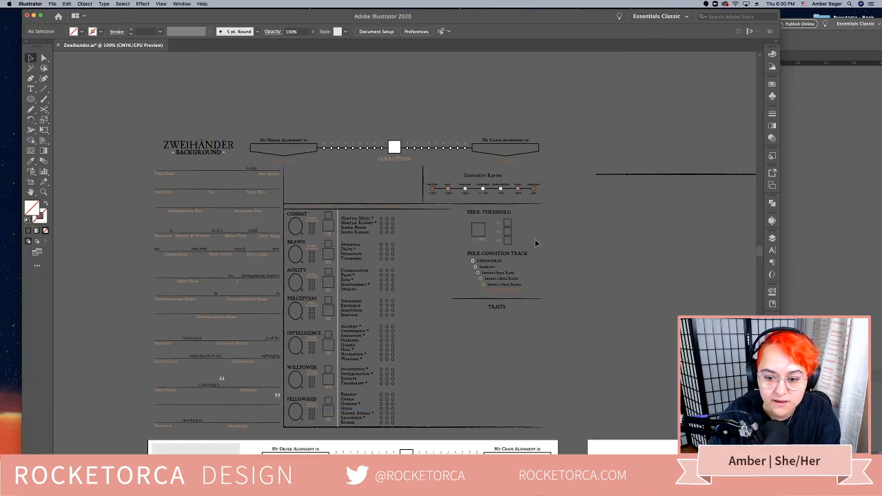
{"action": "scroll", "coordinate": [545, 317], "scroll_direction": "down", "scroll_amount": 1}
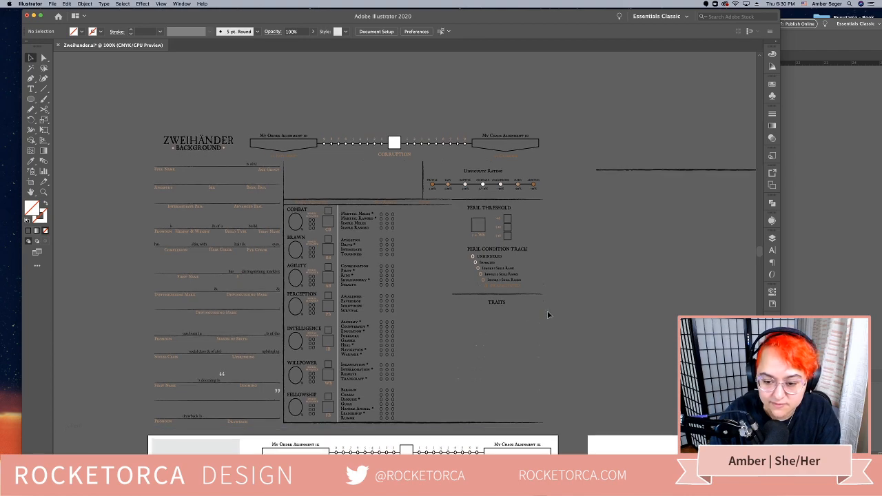
{"action": "left_click", "coordinate": [544, 312]}
{"action": "left_click_drag", "start_coordinate": [558, 299], "coordinate": [598, 254]}
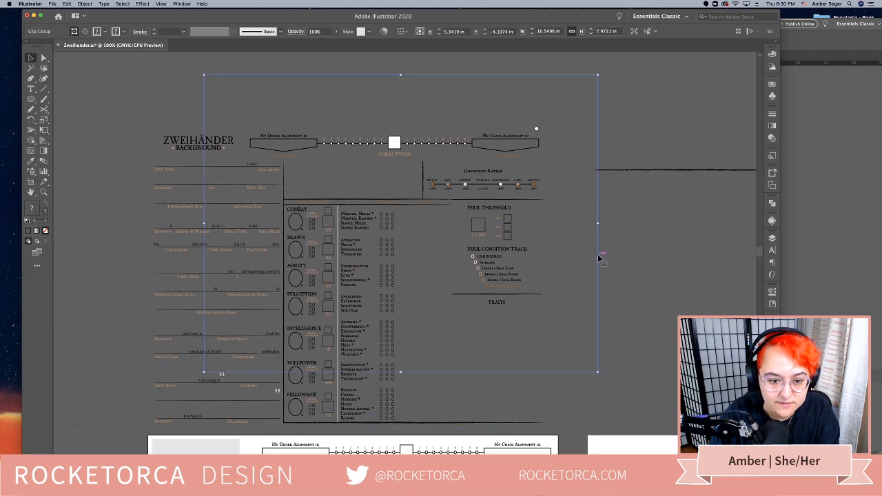
{"action": "key", "text": "Delete"}
{"action": "left_click", "coordinate": [491, 416]}
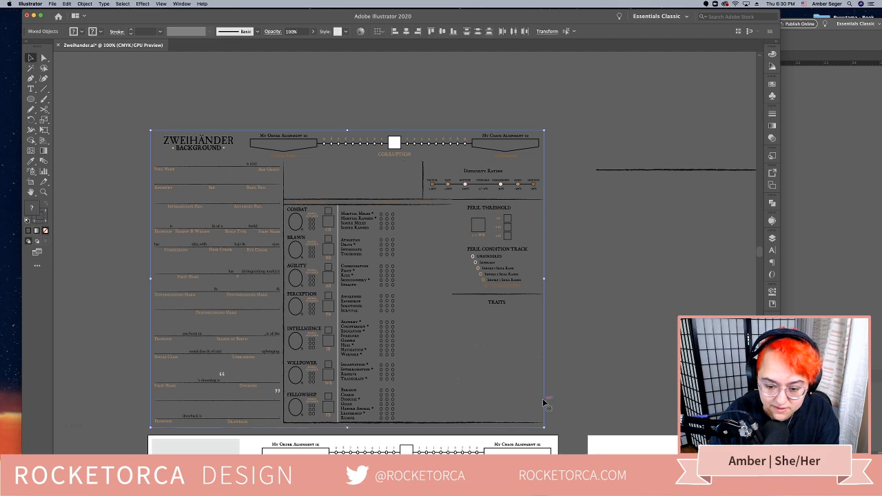
{"action": "left_click", "coordinate": [593, 347]}
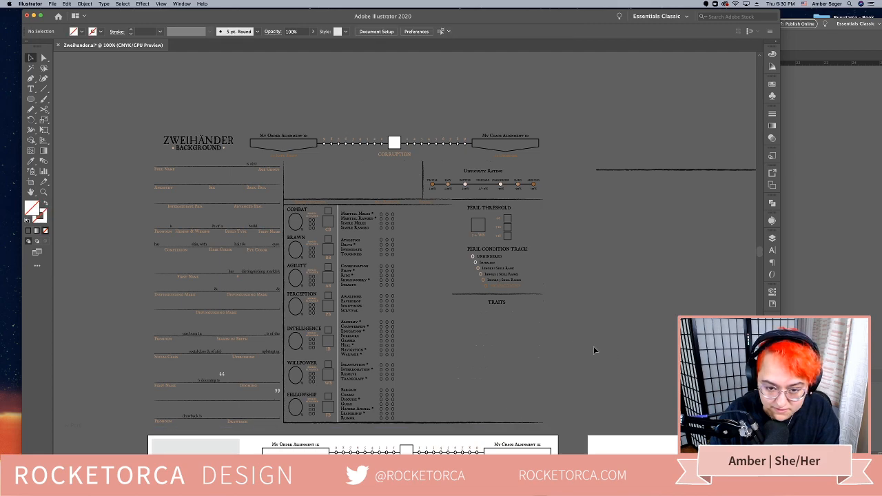
{"action": "right_click", "coordinate": [544, 320]}
{"action": "left_click", "coordinate": [581, 379]}
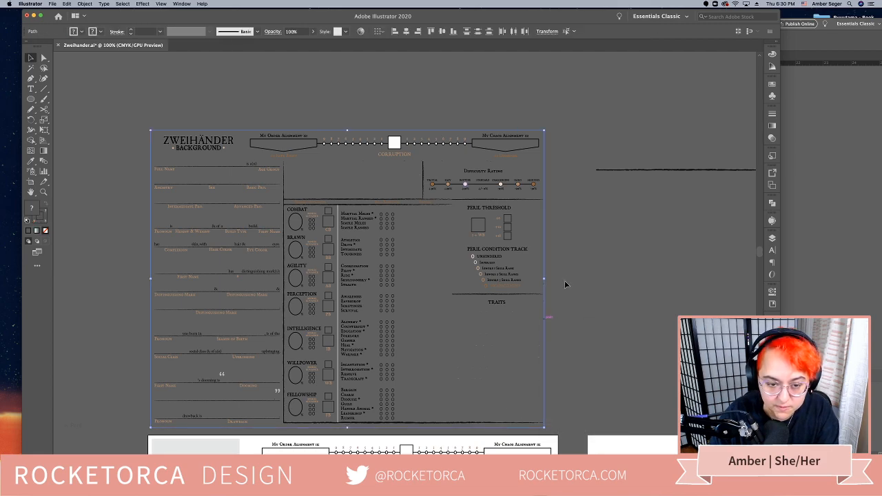
{"action": "left_click", "coordinate": [527, 277]}
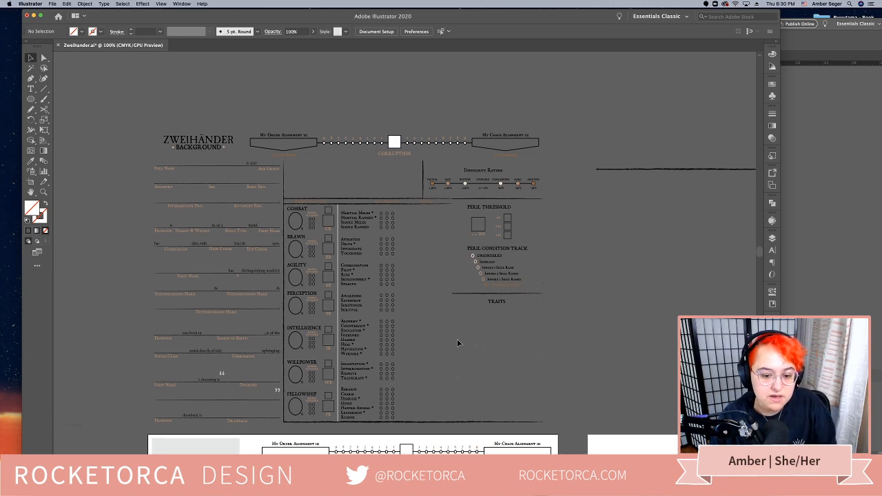
{"action": "scroll", "coordinate": [457, 339], "scroll_direction": "down", "scroll_amount": 2}
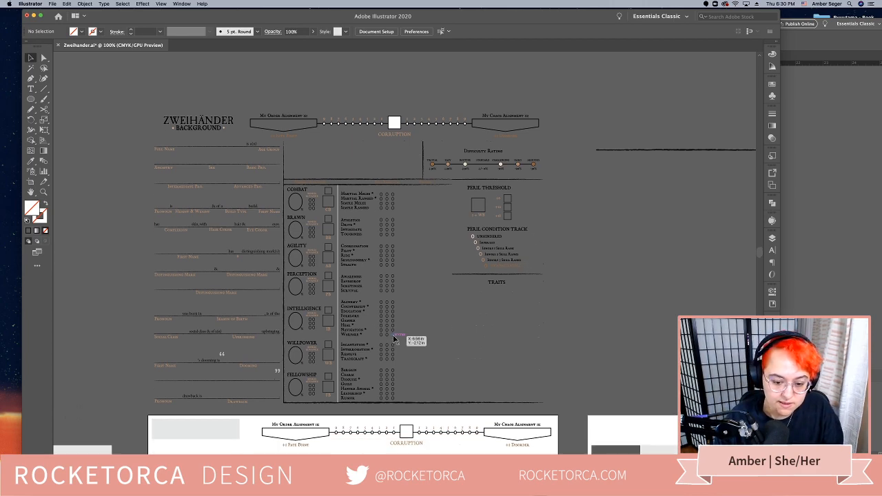
{"action": "left_click", "coordinate": [394, 337]}
{"action": "left_click", "coordinate": [412, 384]}
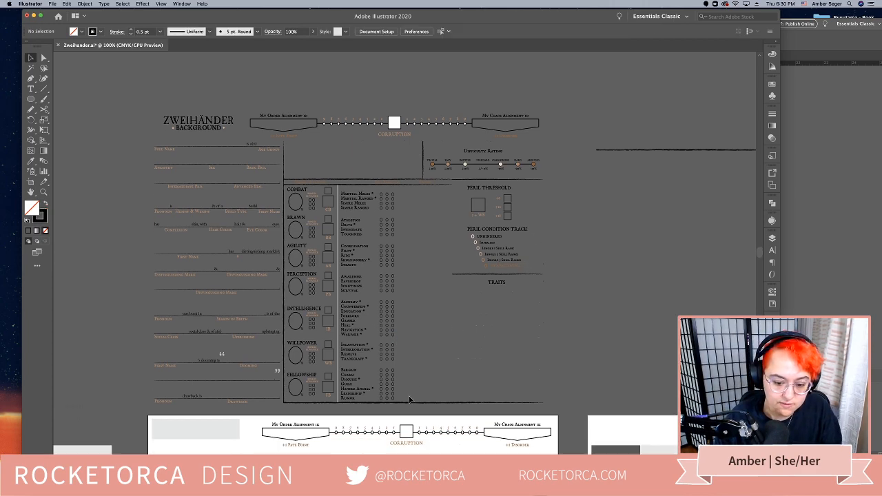
{"action": "left_click", "coordinate": [295, 190]}
{"action": "key", "text": "Delete"}
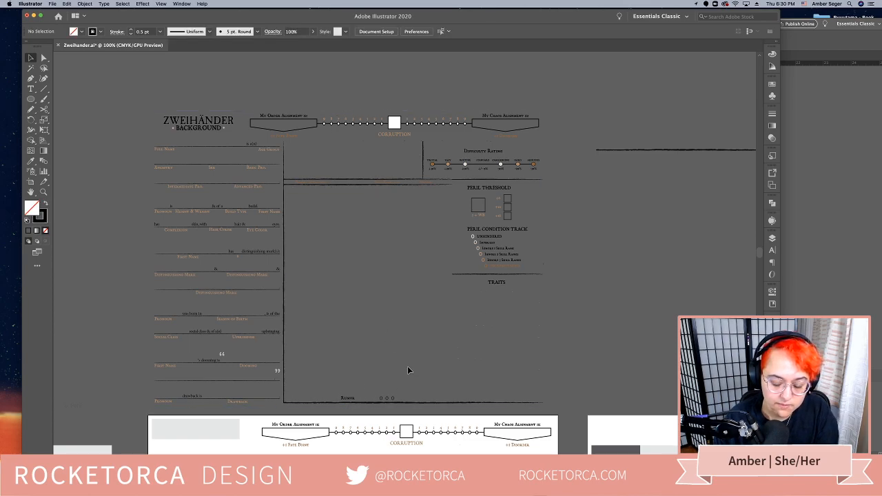
{"action": "key", "text": "super+z"}
Delete the whole attributes and skills block, from Combat through Fellowship, including the Rumor row, from the old Background sheet
{"action": "left_click", "coordinate": [420, 398]}
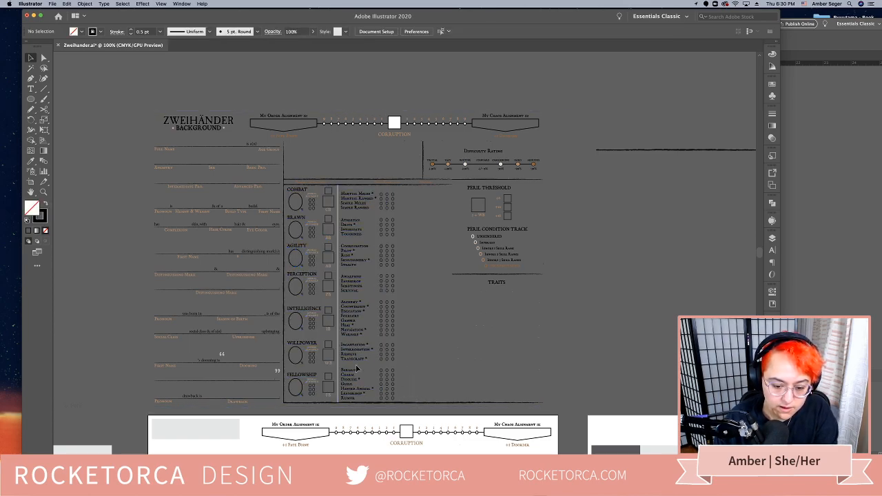
{"action": "left_click", "coordinate": [291, 189]}
{"action": "key", "text": "Delete"}
Compare what remains of the old Background sheet with the new attributes page, examining which sections still need a place
{"action": "scroll", "coordinate": [432, 335], "scroll_direction": "down", "scroll_amount": 5}
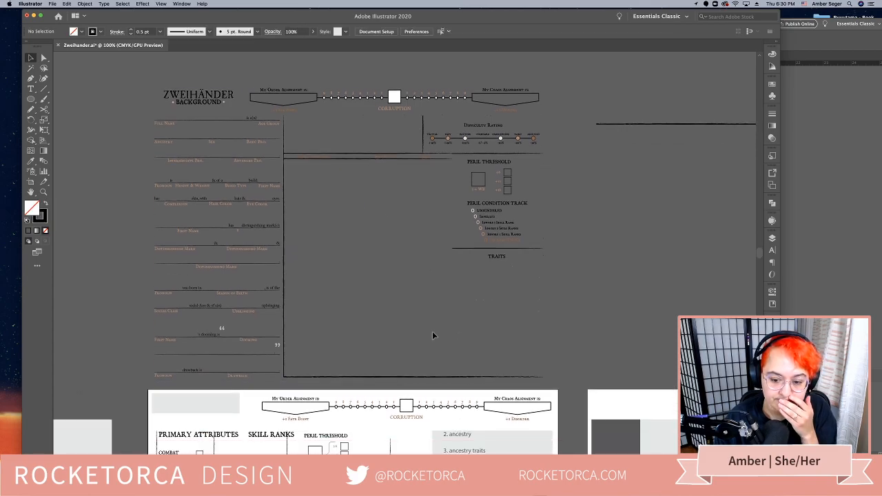
{"action": "scroll", "coordinate": [434, 336], "scroll_direction": "down", "scroll_amount": 2}
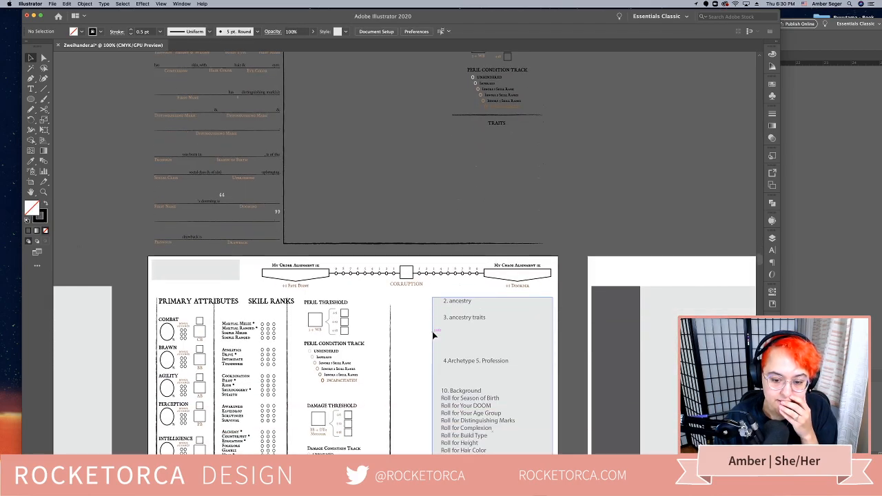
{"action": "scroll", "coordinate": [433, 336], "scroll_direction": "up", "scroll_amount": 2}
{"action": "scroll", "coordinate": [433, 336], "scroll_direction": "up", "scroll_amount": 2}
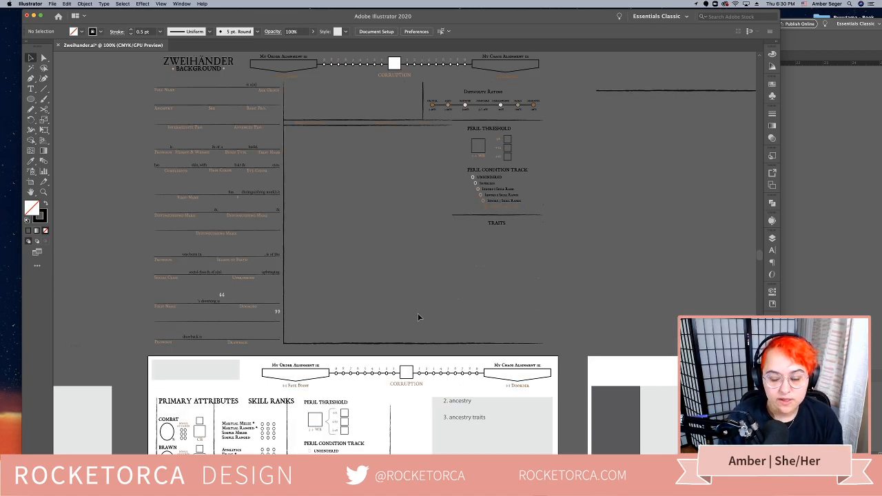
{"action": "scroll", "coordinate": [415, 320], "scroll_direction": "down", "scroll_amount": 4}
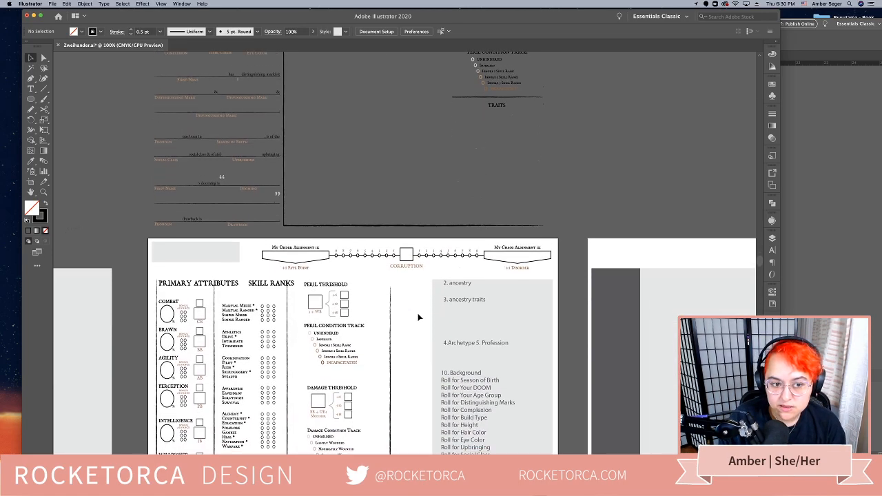
{"action": "scroll", "coordinate": [97, 102], "scroll_direction": "up", "scroll_amount": 3}
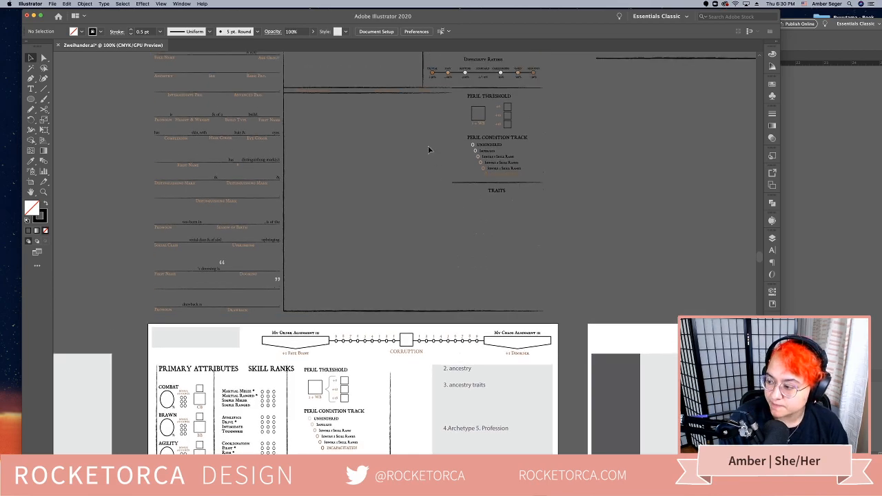
{"action": "scroll", "coordinate": [243, 166], "scroll_direction": "up", "scroll_amount": 3}
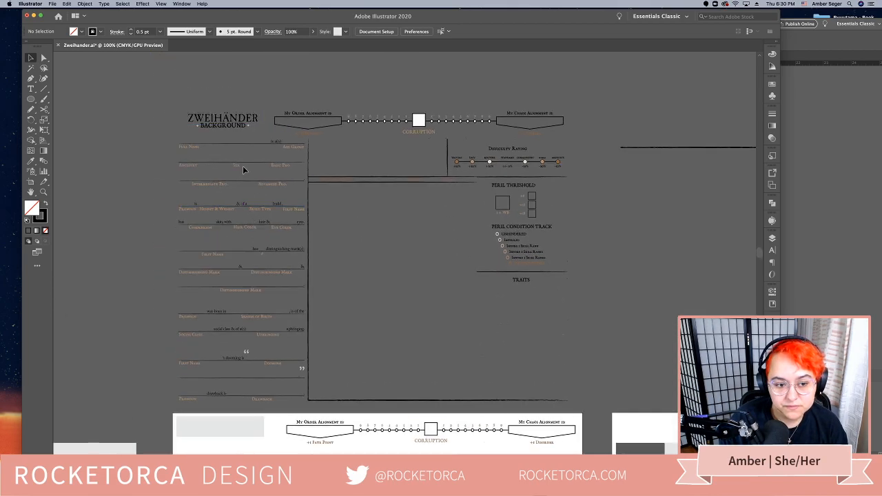
{"action": "scroll", "coordinate": [326, 316], "scroll_direction": "down", "scroll_amount": 1}
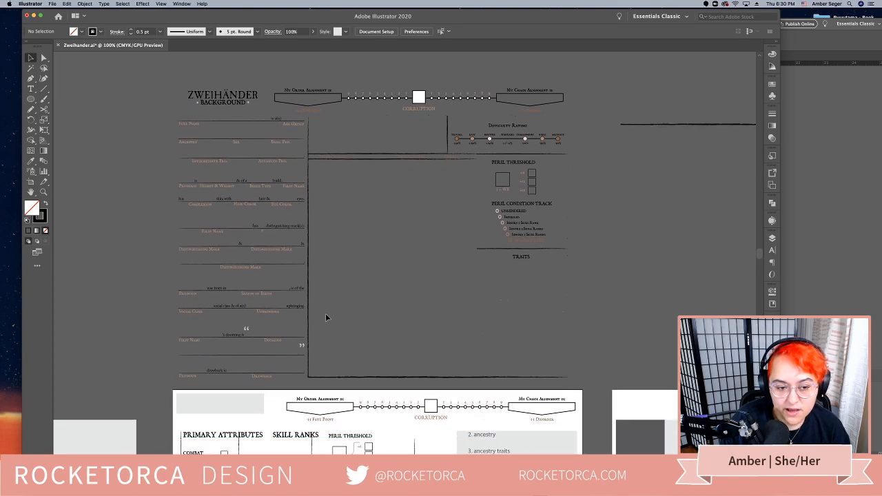
{"action": "scroll", "coordinate": [327, 318], "scroll_direction": "down", "scroll_amount": 3}
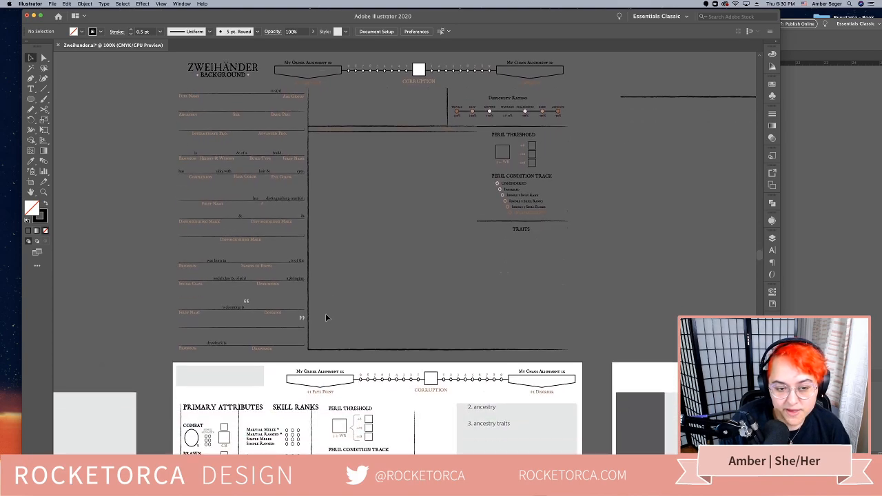
{"action": "scroll", "coordinate": [327, 318], "scroll_direction": "down", "scroll_amount": 7}
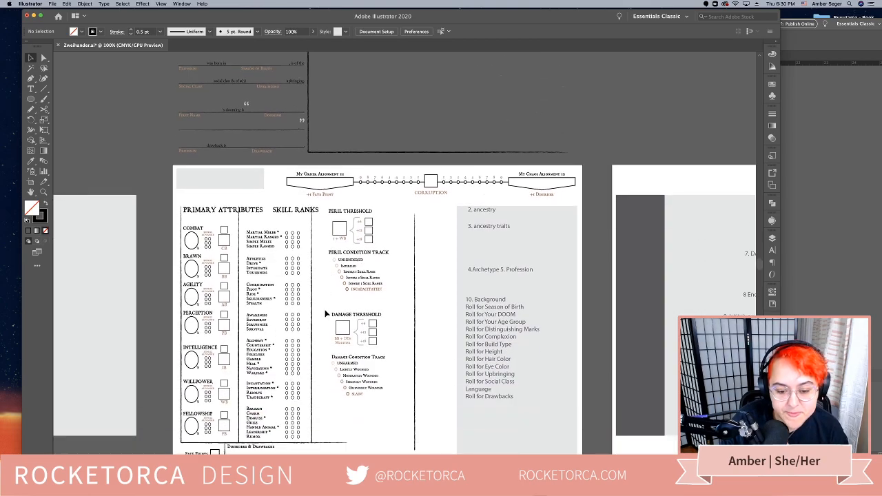
{"action": "scroll", "coordinate": [327, 314], "scroll_direction": "up", "scroll_amount": 2}
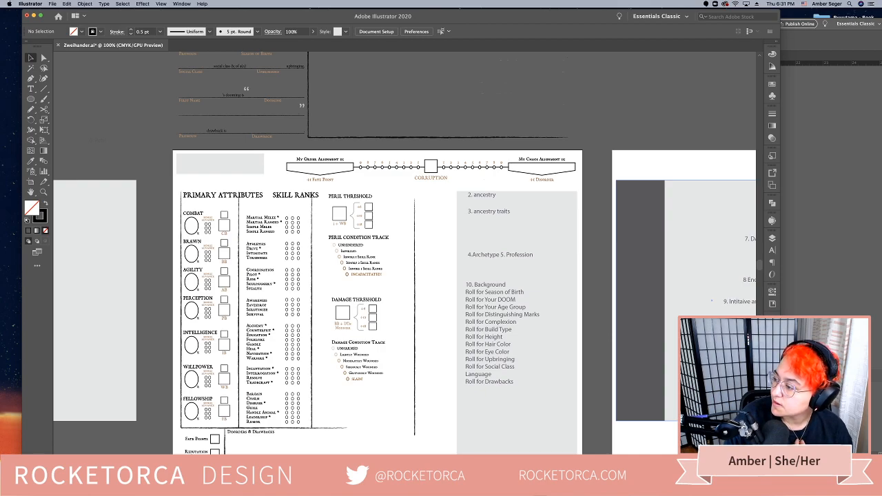
{"action": "left_click_drag", "start_coordinate": [228, 16], "coordinate": [180, 15]}
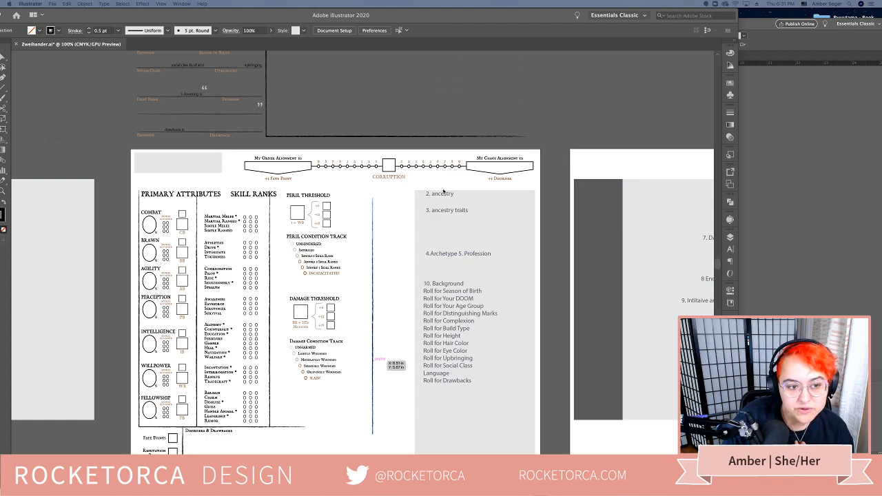
{"action": "scroll", "coordinate": [443, 192], "scroll_direction": "up", "scroll_amount": 4}
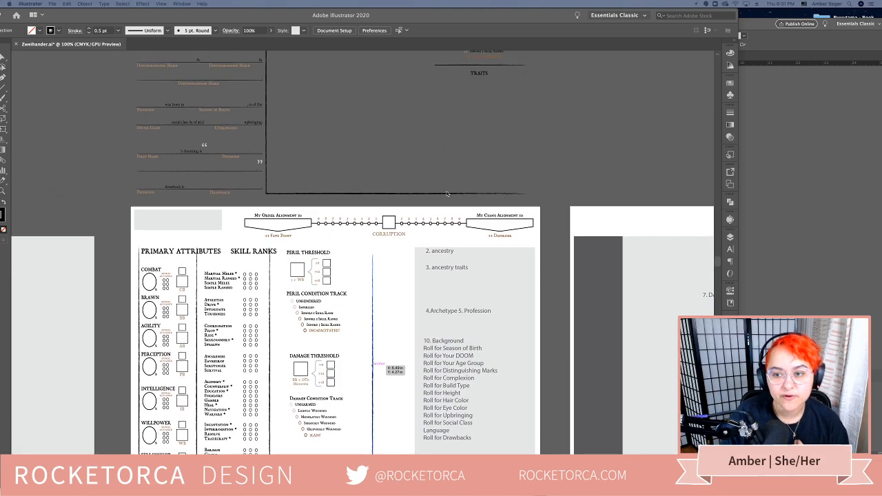
{"action": "scroll", "coordinate": [455, 207], "scroll_direction": "up", "scroll_amount": 3}
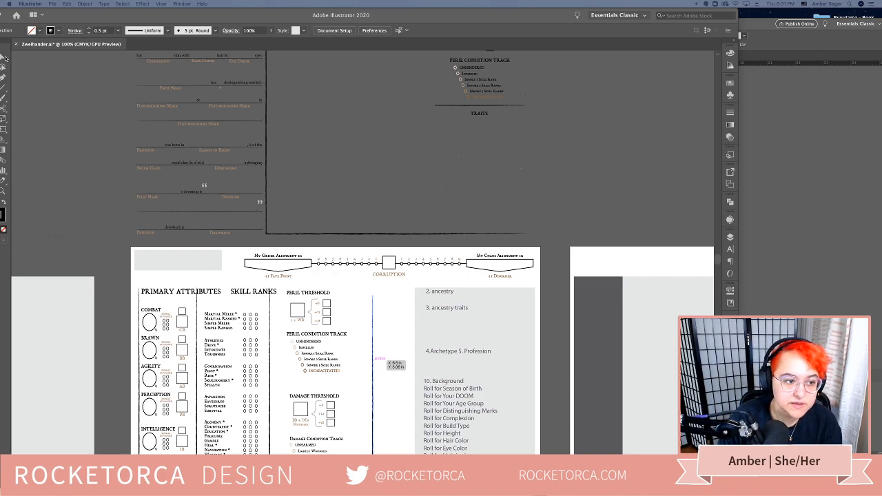
{"action": "left_click_drag", "start_coordinate": [134, 21], "coordinate": [160, 21]}
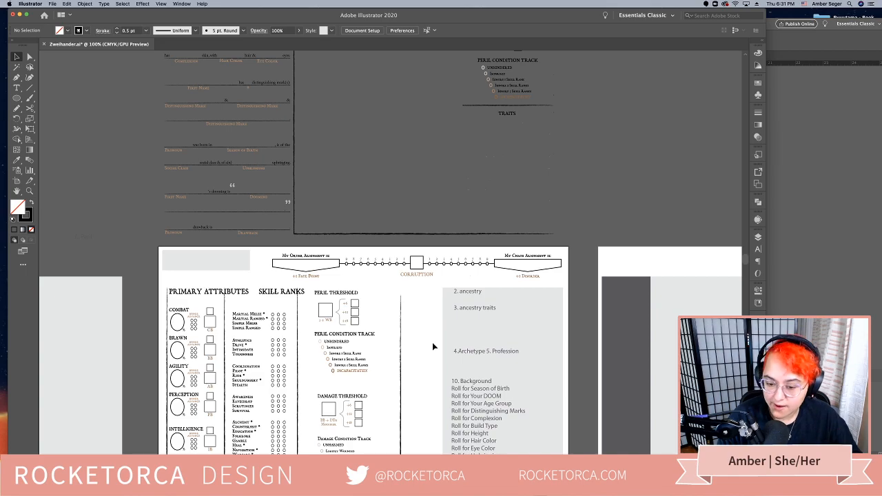
{"action": "scroll", "coordinate": [433, 346], "scroll_direction": "down", "scroll_amount": 5}
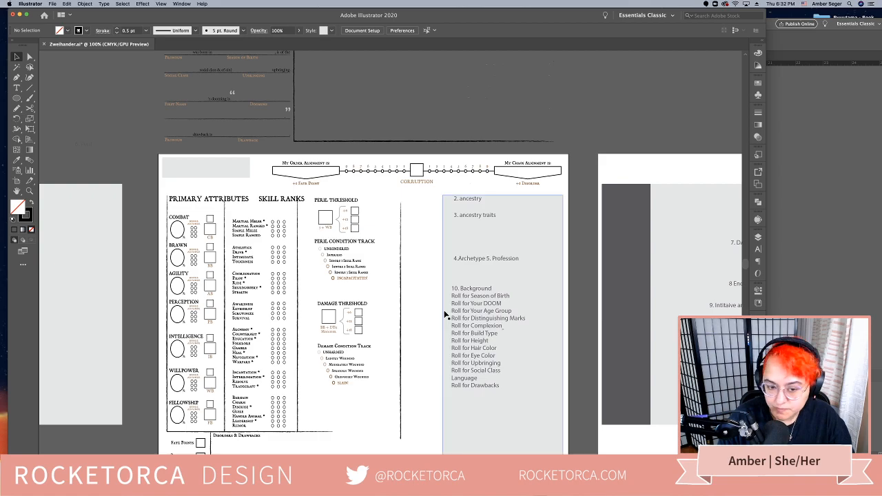
{"action": "scroll", "coordinate": [410, 304], "scroll_direction": "down", "scroll_amount": 1}
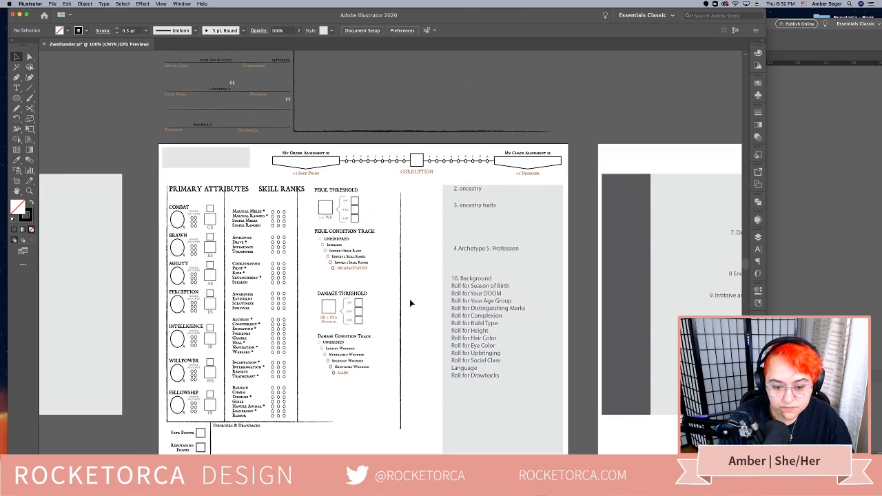
Delete the grey placeholder rectangle behind the ancestry, archetype and background notes on the new attributes page
{"action": "left_click", "coordinate": [479, 235]}
{"action": "left_click_drag", "start_coordinate": [504, 454], "coordinate": [502, 241]}
{"action": "key", "text": "Delete"}
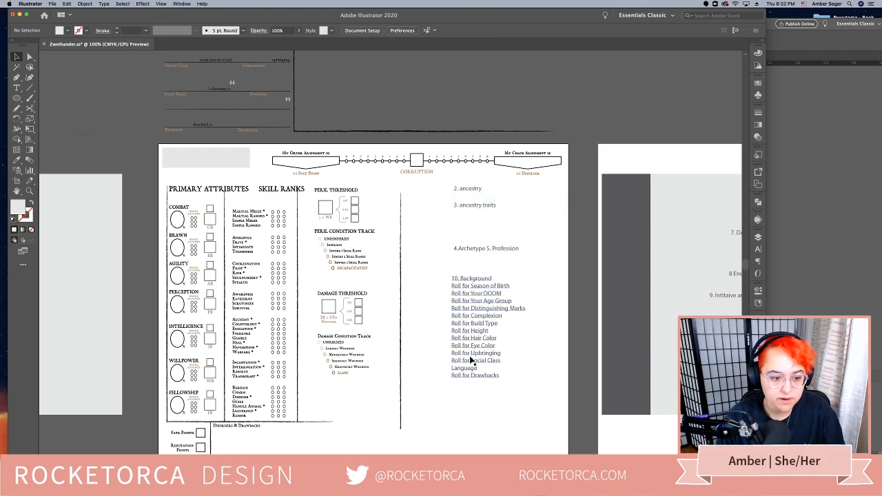
{"action": "left_click", "coordinate": [501, 358]}
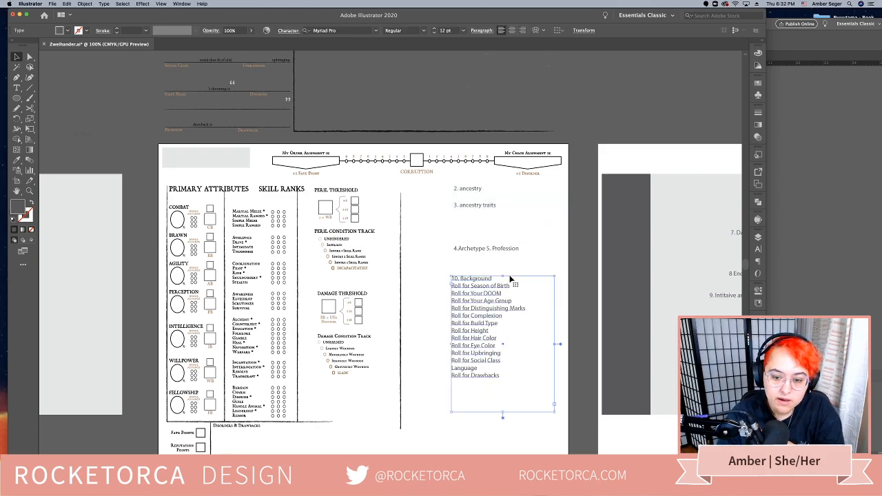
Clear the leftover clip groups covering the old Background sheet's personal details fields by moving them aside and deleting them
{"action": "scroll", "coordinate": [410, 325], "scroll_direction": "up", "scroll_amount": 3}
{"action": "scroll", "coordinate": [410, 325], "scroll_direction": "up", "scroll_amount": 3}
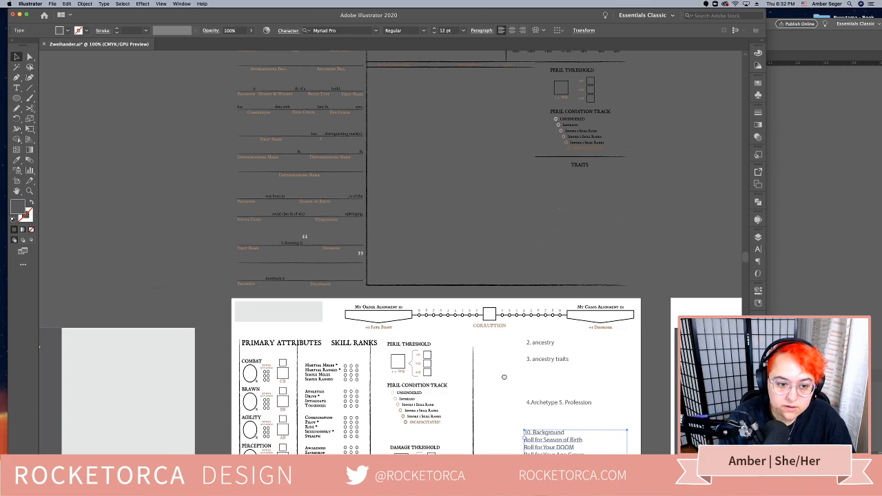
{"action": "scroll", "coordinate": [345, 207], "scroll_direction": "left", "scroll_amount": 2}
{"action": "left_click", "coordinate": [267, 86]}
{"action": "left_click", "coordinate": [266, 86]}
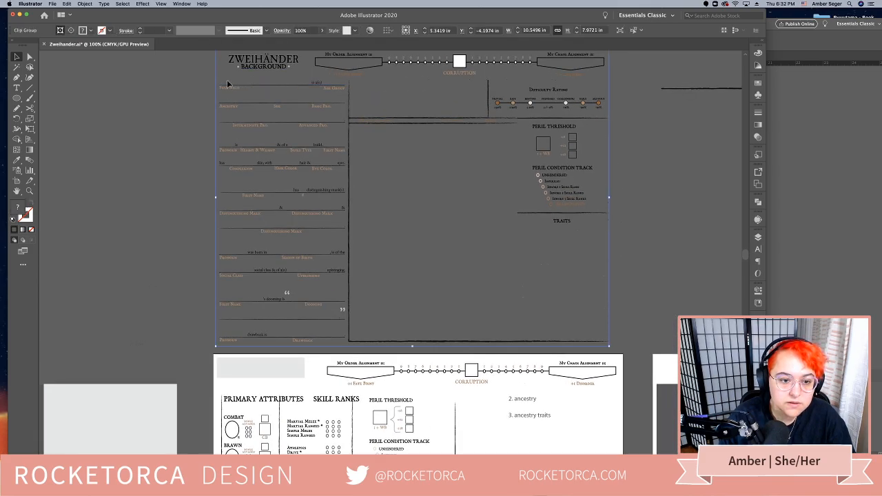
{"action": "left_click_drag", "start_coordinate": [252, 100], "coordinate": [438, 120]}
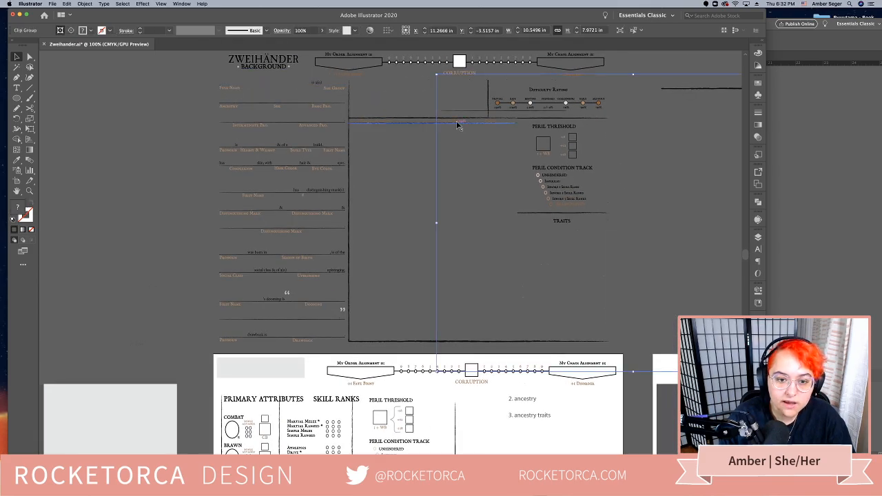
{"action": "key", "text": "Delete"}
{"action": "left_click_drag", "start_coordinate": [217, 94], "coordinate": [443, 126]}
{"action": "key", "text": "Delete"}
Switch to InDesign and copy all the rotated personal details fields and lines from the Background sheet, leaving out its title
{"action": "left_click", "coordinate": [222, 164]}
{"action": "left_click_drag", "start_coordinate": [218, 83], "coordinate": [346, 349]}
{"action": "key", "text": "super+Tab"}
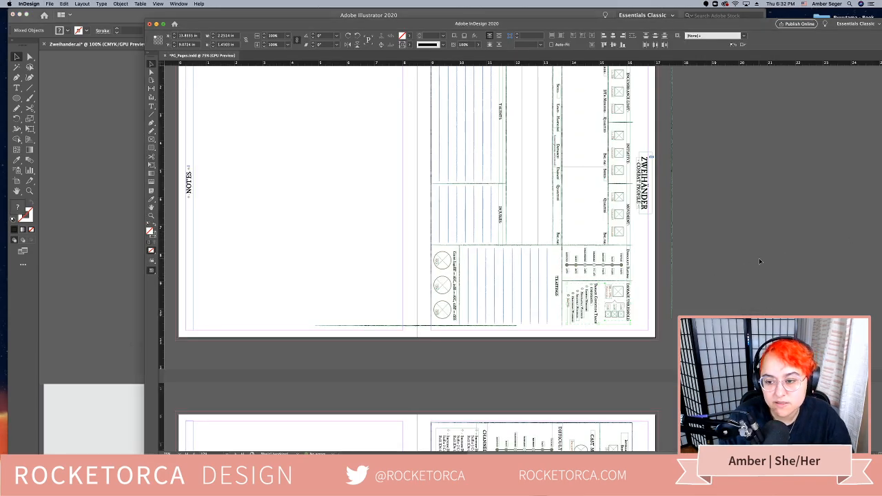
{"action": "scroll", "coordinate": [720, 295], "scroll_direction": "down", "scroll_amount": 15}
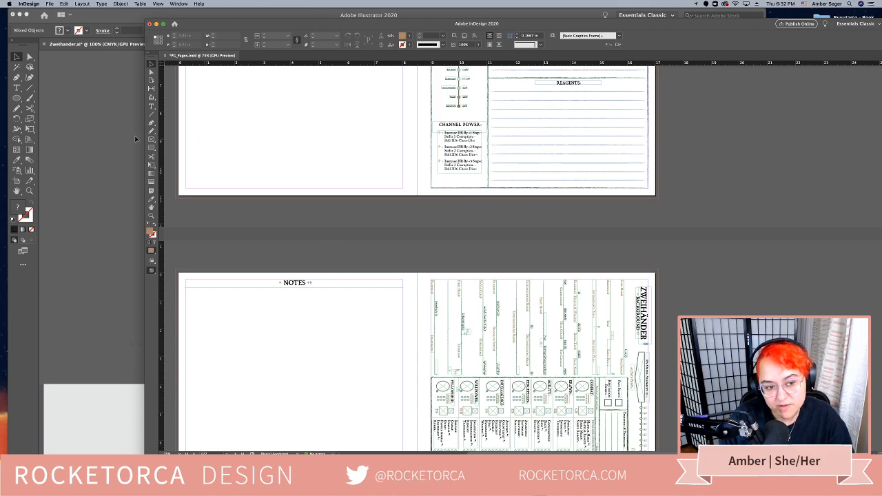
{"action": "scroll", "coordinate": [205, 153], "scroll_direction": "down", "scroll_amount": 1}
{"action": "left_click_drag", "start_coordinate": [425, 277], "coordinate": [628, 372]}
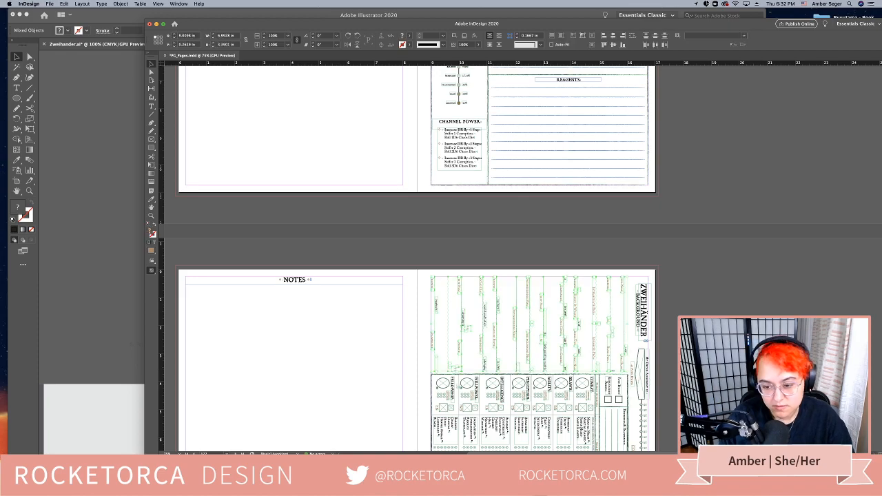
Return to Illustrator and move the ancestry, archetype and background notes off the attributes page onto the neighbouring Combat page
{"action": "left_click", "coordinate": [70, 165]}
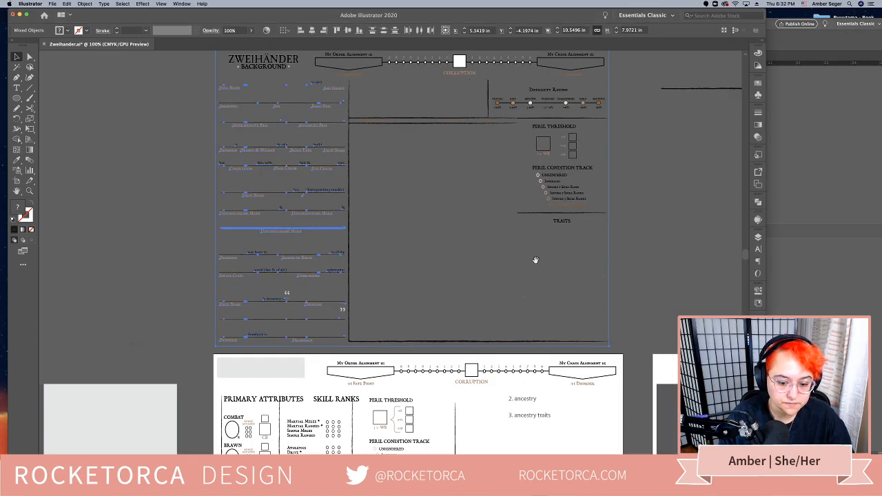
{"action": "left_click_drag", "start_coordinate": [535, 260], "coordinate": [482, 67]}
{"action": "left_click_drag", "start_coordinate": [539, 300], "coordinate": [508, 240]}
{"action": "left_click_drag", "start_coordinate": [489, 328], "coordinate": [449, 349]}
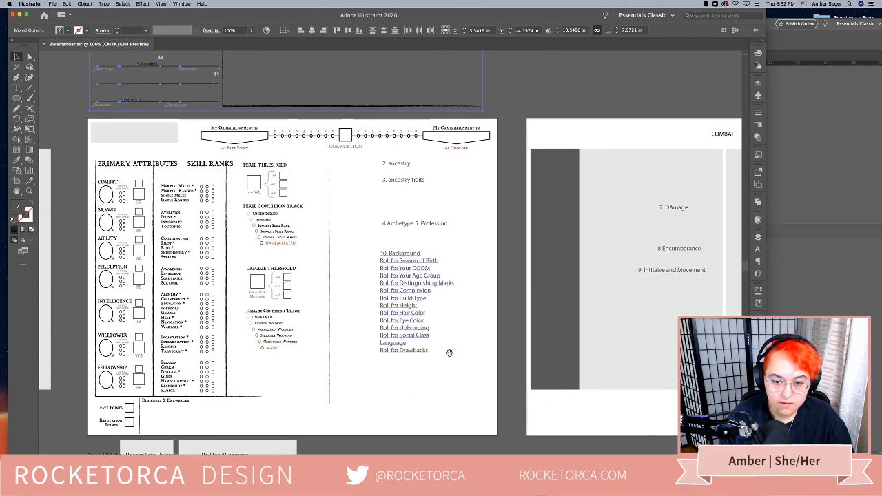
{"action": "left_click_drag", "start_coordinate": [426, 167], "coordinate": [598, 168]}
{"action": "left_click", "coordinate": [429, 269]}
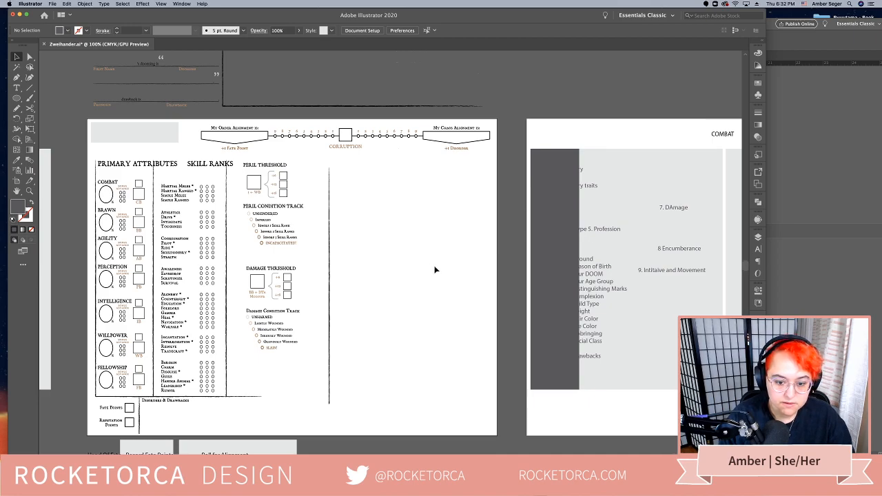
Paste the personal details fields, rotate them 90° counter-clockwise and place them in the empty area beside the attributes page's rightmost vertical line
{"action": "key", "text": "super+minus"}
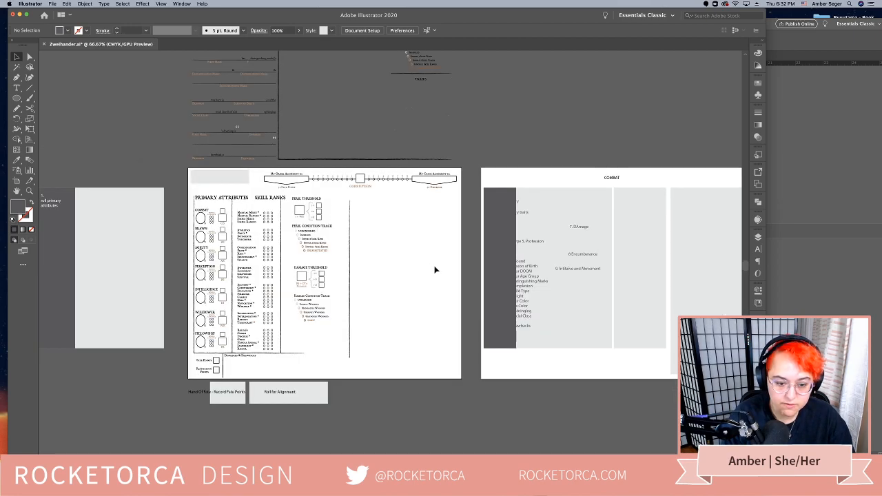
{"action": "scroll", "coordinate": [447, 290], "scroll_direction": "up", "scroll_amount": 1}
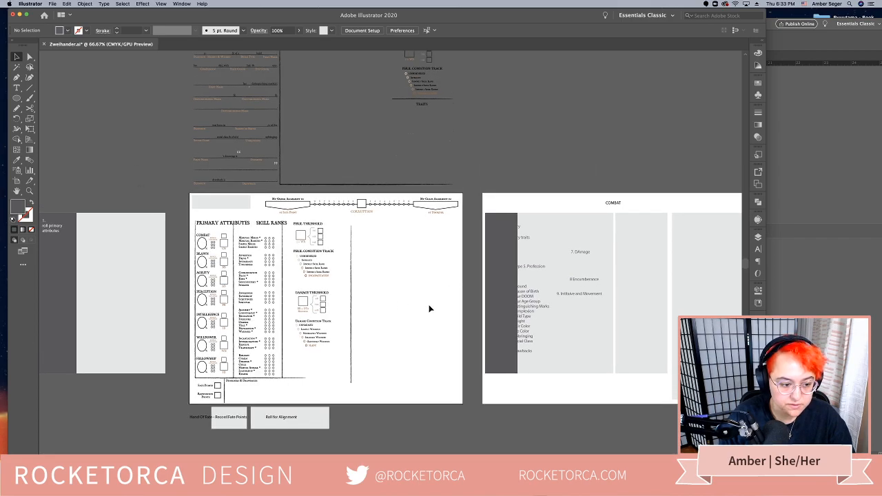
{"action": "key", "text": "super+v"}
{"action": "left_click_drag", "start_coordinate": [402, 296], "coordinate": [407, 212]}
{"action": "key", "text": "e"}
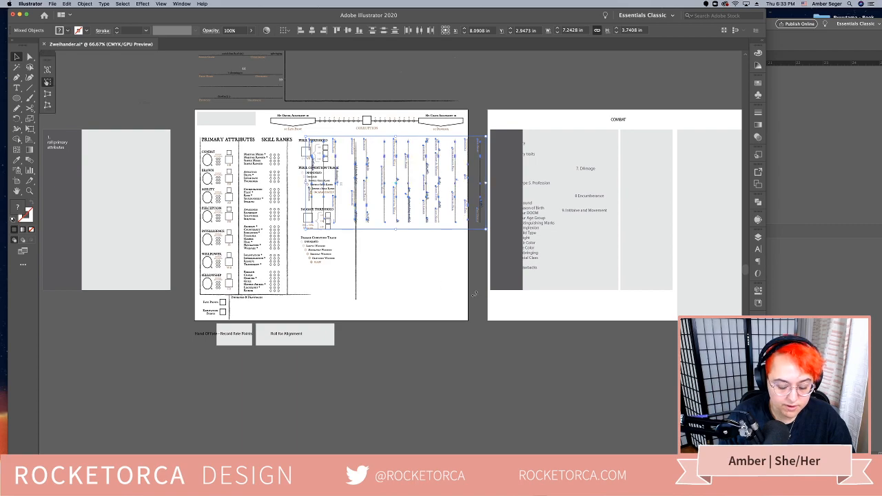
{"action": "left_click_drag", "start_coordinate": [465, 291], "coordinate": [481, 135]}
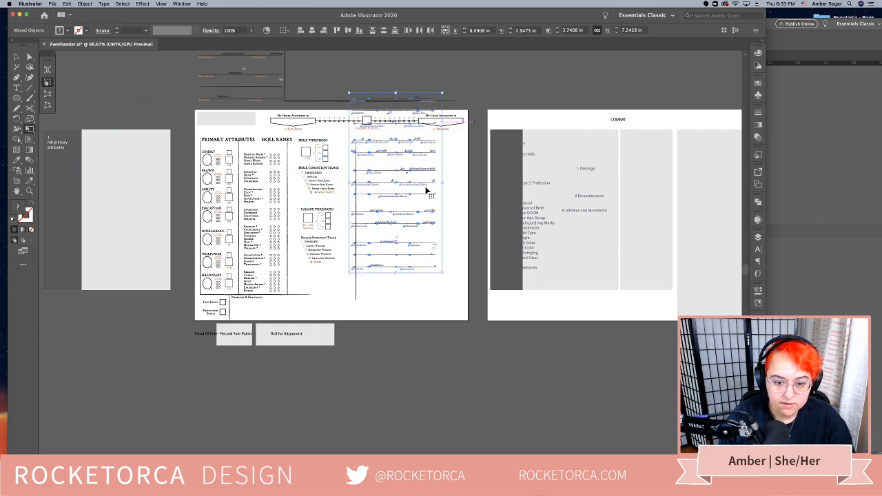
{"action": "left_click_drag", "start_coordinate": [428, 190], "coordinate": [445, 223]}
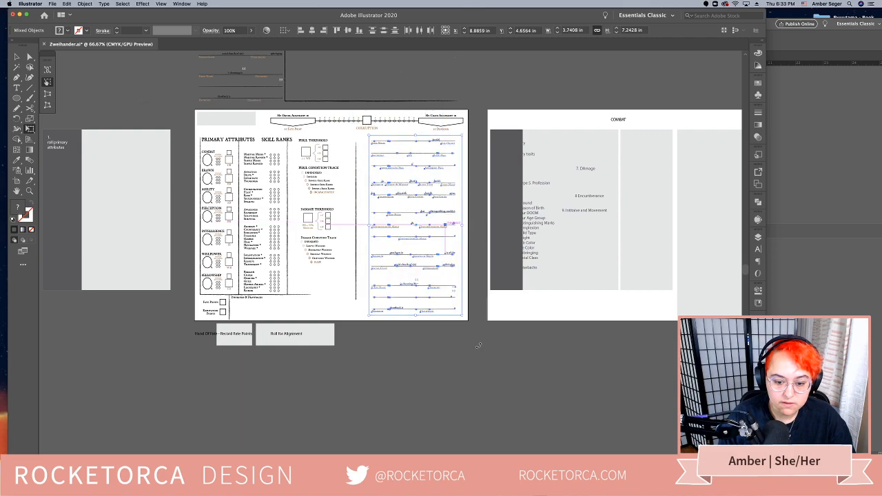
Shift the vertical divider line beside the personal details fields slightly upward on the attributes page
{"action": "key", "text": "v"}
{"action": "left_click", "coordinate": [466, 346]}
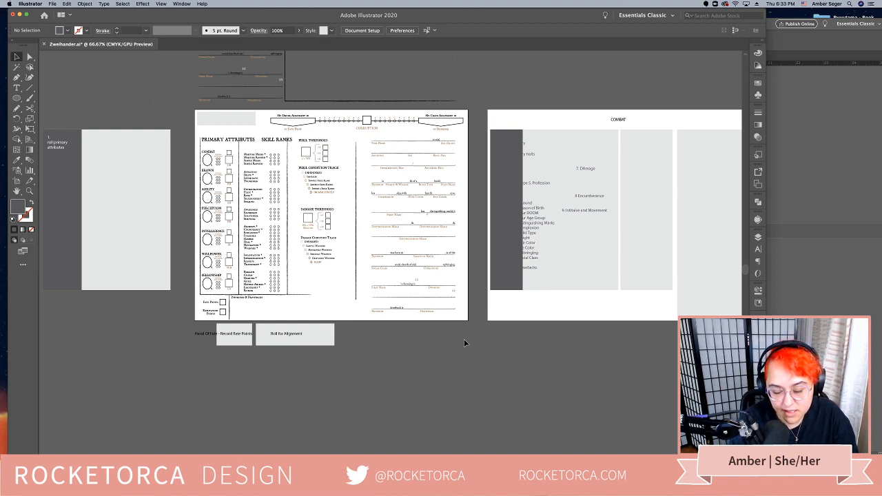
{"action": "key", "text": "super+equal"}
{"action": "key", "text": "super+equal"}
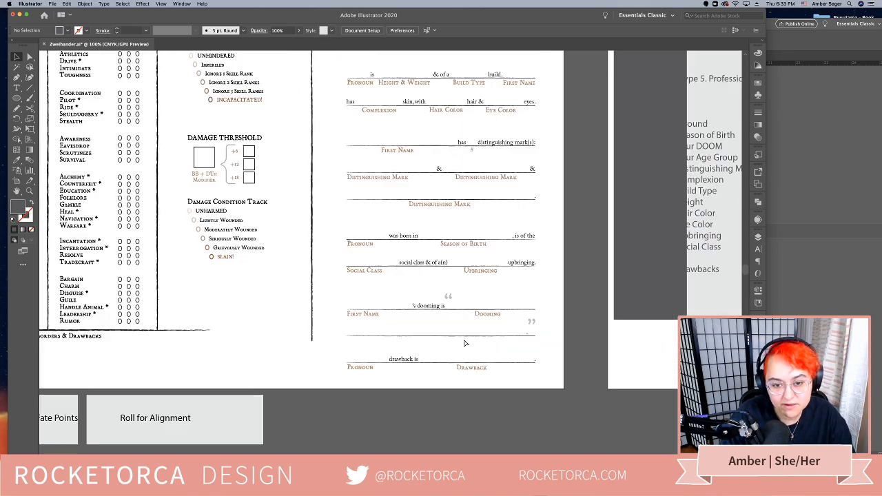
{"action": "scroll", "coordinate": [460, 281], "scroll_direction": "up", "scroll_amount": 5}
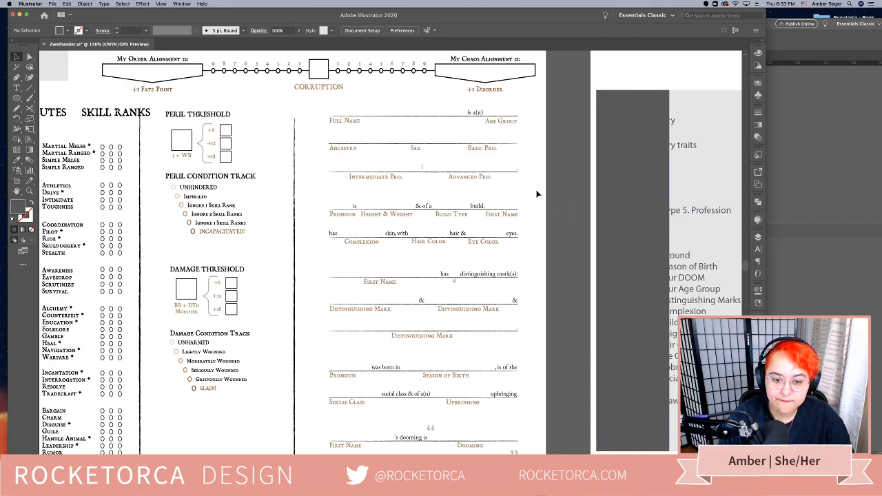
{"action": "left_click", "coordinate": [294, 159]}
{"action": "left_click_drag", "start_coordinate": [294, 159], "coordinate": [295, 155]}
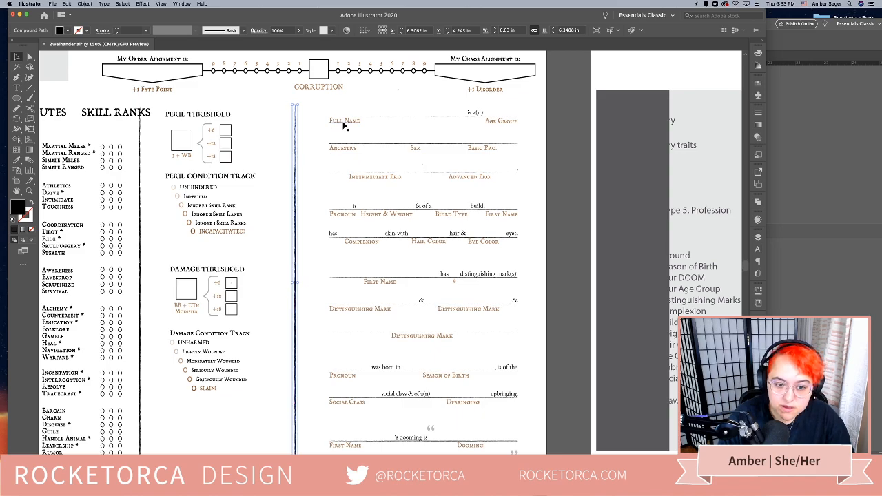
Delete the dark grey rectangle behind the ancestry and background notes on the Combat page
{"action": "left_click", "coordinate": [502, 129]}
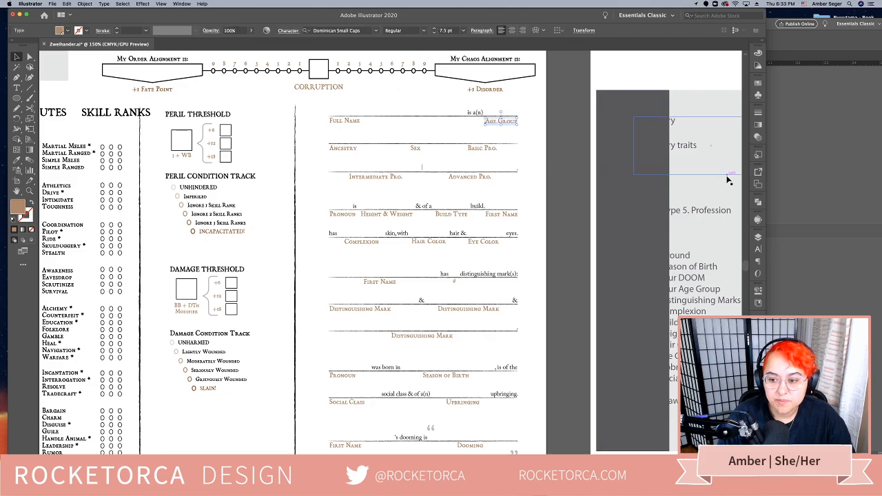
{"action": "scroll", "coordinate": [569, 282], "scroll_direction": "right", "scroll_amount": 3}
{"action": "left_click", "coordinate": [570, 282]}
{"action": "left_click", "coordinate": [550, 232]}
{"action": "key", "text": "Delete"}
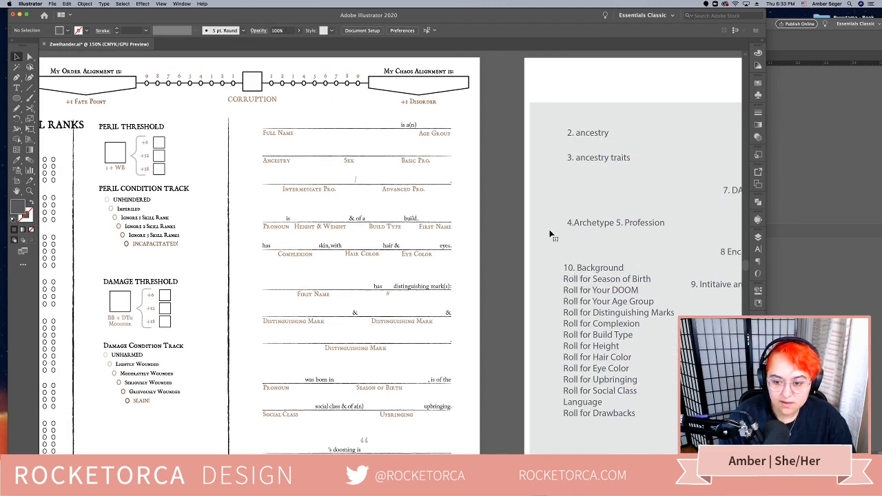
Move the ancestry, archetype and profession notes and the Background list up and closer to the Combat page's left edge
{"action": "left_click_drag", "start_coordinate": [598, 298], "coordinate": [593, 317]}
{"action": "left_click", "coordinate": [597, 140]}
{"action": "left_click", "coordinate": [596, 162], "text": "shift"}
{"action": "left_click", "coordinate": [601, 227], "text": "shift"}
{"action": "left_click_drag", "start_coordinate": [601, 229], "coordinate": [575, 149]}
{"action": "left_click_drag", "start_coordinate": [551, 290], "coordinate": [558, 245]}
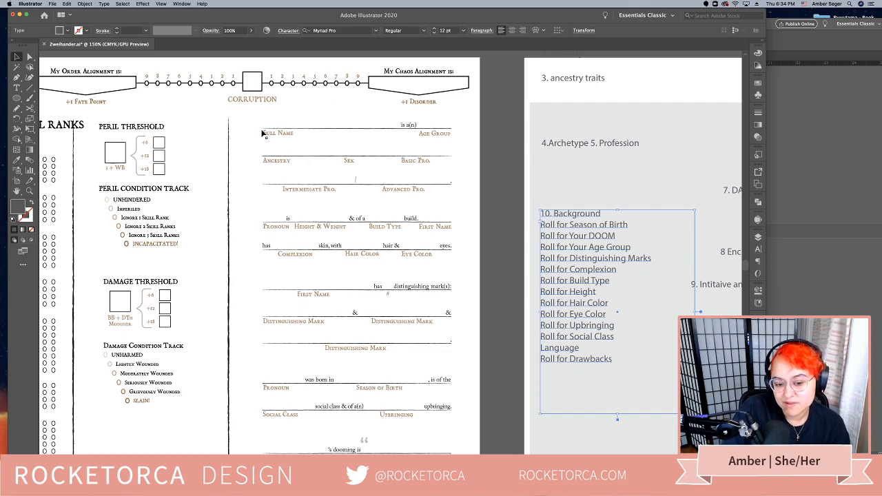
Delete the "is a(n)" text above the Full Name line of the personal details
{"action": "left_click_drag", "start_coordinate": [259, 123], "coordinate": [488, 460]}
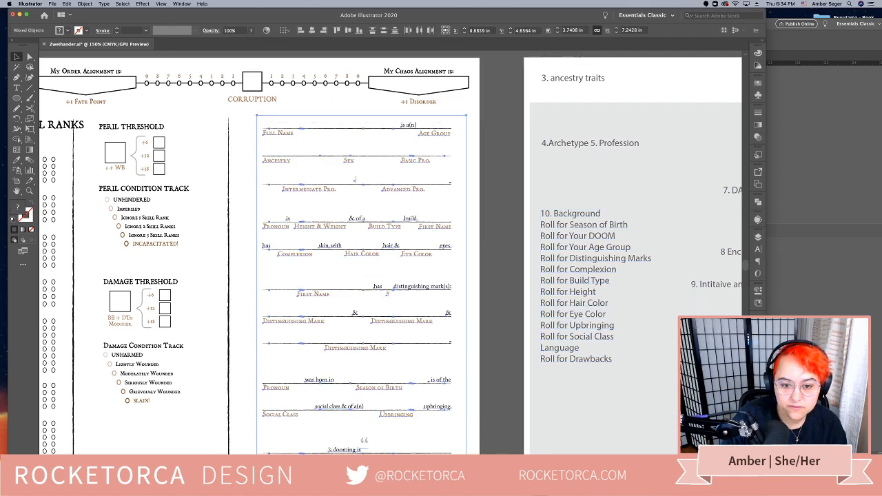
{"action": "left_click", "coordinate": [411, 125]}
{"action": "key", "text": "Delete"}
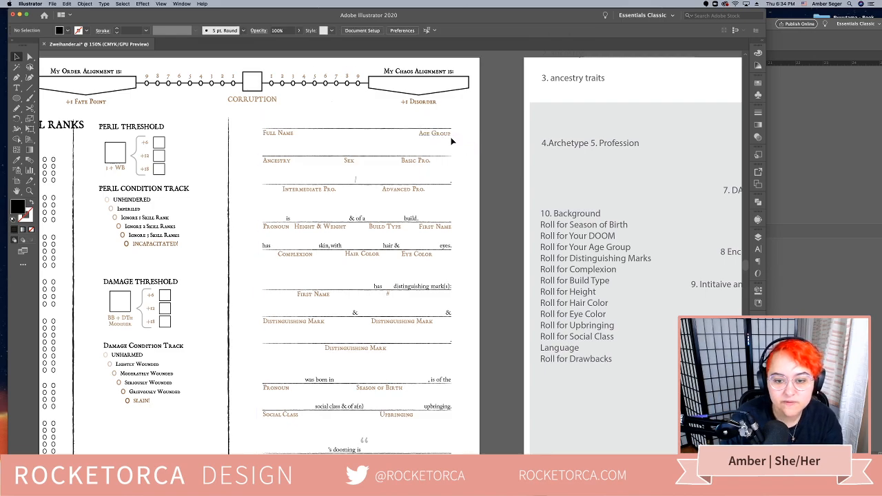
{"action": "left_click", "coordinate": [430, 135]}
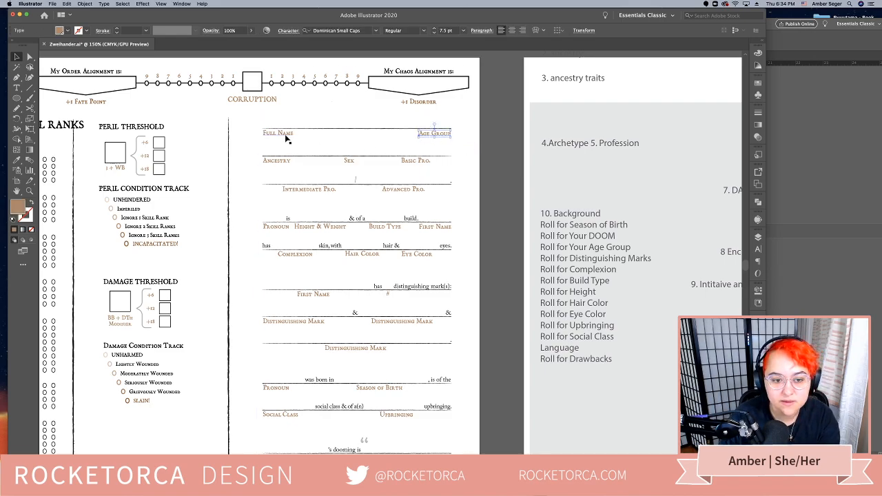
{"action": "left_click", "coordinate": [390, 149]}
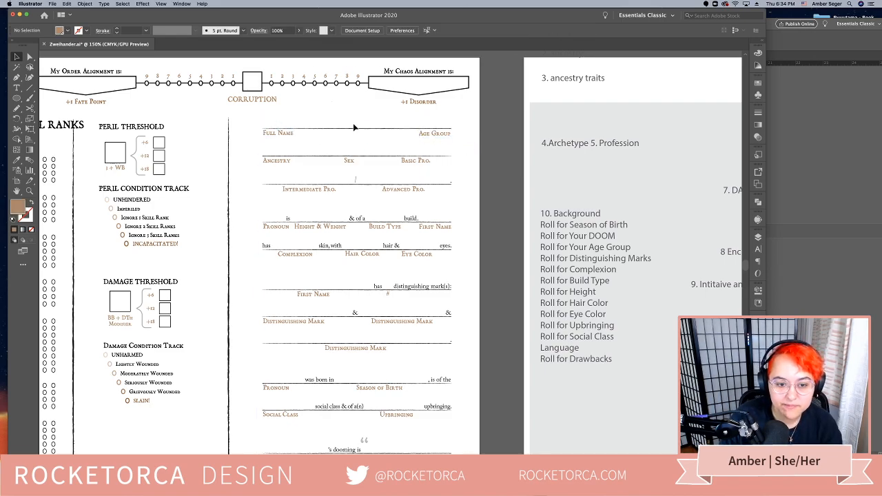
Move the Sex and Ancestry labels up under the first line, between Full Name and Age Group, and shift Age Group slightly down
{"action": "left_click", "coordinate": [281, 164]}
{"action": "left_click_drag", "start_coordinate": [284, 162], "coordinate": [393, 137]}
{"action": "left_click_drag", "start_coordinate": [351, 163], "coordinate": [333, 134]}
{"action": "left_click", "coordinate": [280, 162]}
{"action": "left_click_drag", "start_coordinate": [281, 166], "coordinate": [337, 140]}
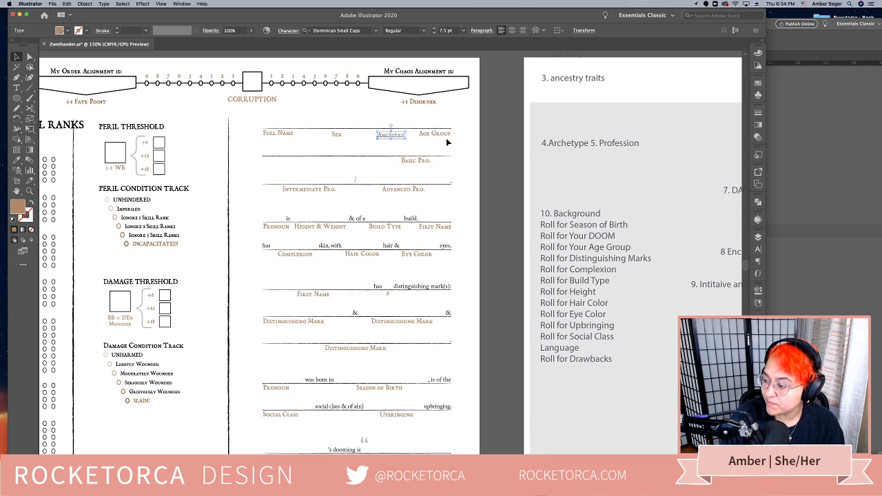
{"action": "left_click_drag", "start_coordinate": [446, 138], "coordinate": [448, 142]}
Copy the Ancestry label under the second line, reword the copy as Archetype, and expand Basic Pro. to Basic Profession
{"action": "left_click_drag", "start_coordinate": [388, 136], "coordinate": [276, 165]}
{"action": "double_click", "coordinate": [279, 165]}
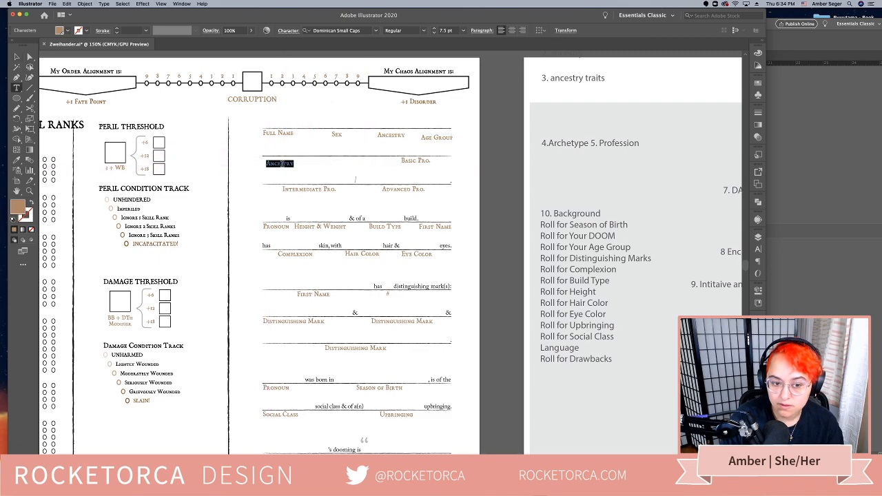
{"action": "type", "text": "Anc"}
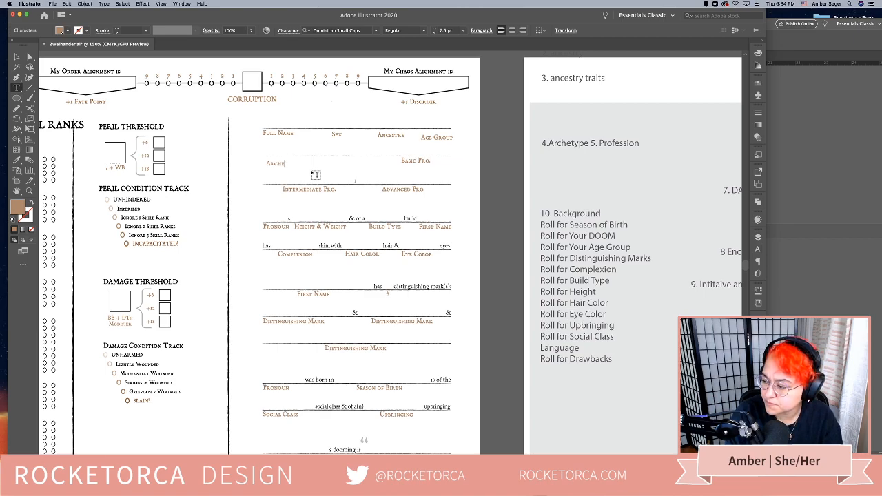
{"action": "type", "text": "hetype"}
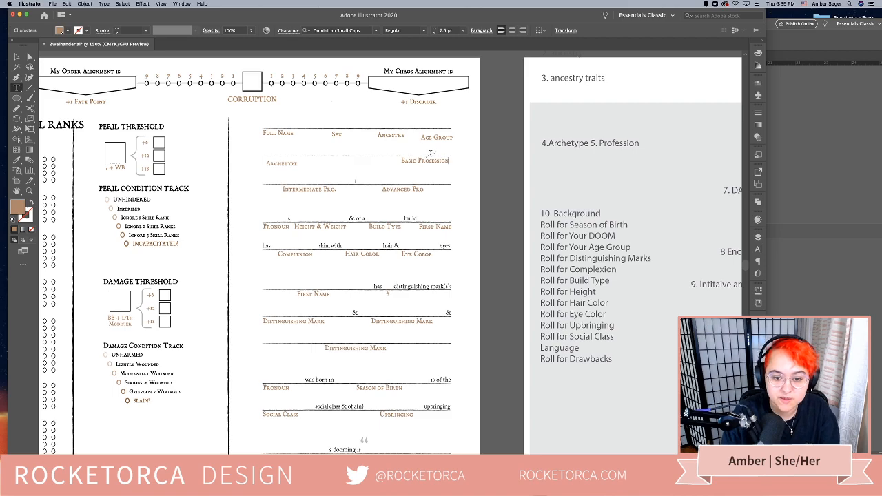
{"action": "key", "text": "Escape"}
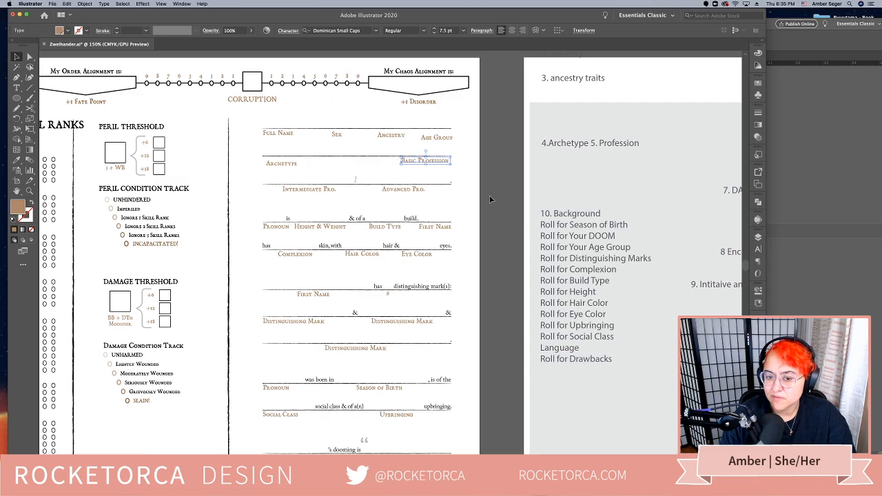
Delete the Intermediate Pro. and Advanced Pro. labels, the slash between them and the line above them
{"action": "left_click", "coordinate": [417, 192]}
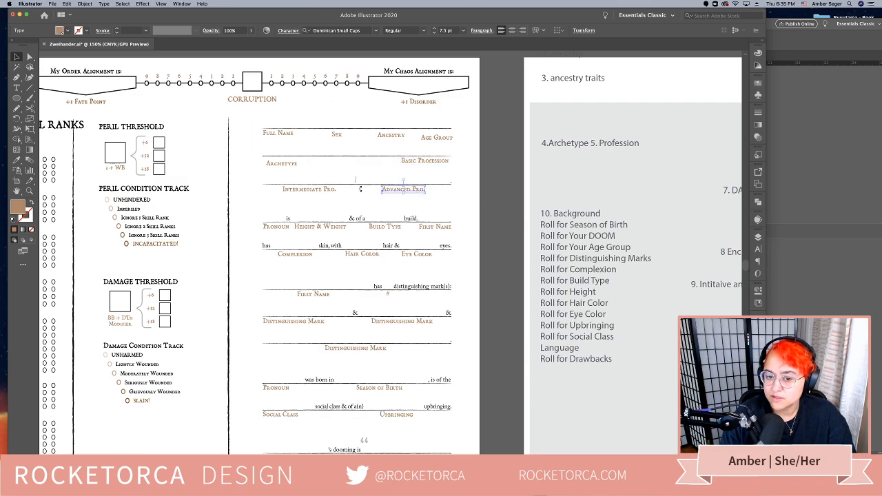
{"action": "left_click", "coordinate": [322, 192], "text": "shift"}
{"action": "left_click_drag", "start_coordinate": [447, 201], "coordinate": [355, 184]}
{"action": "key", "text": "super+z"}
{"action": "left_click", "coordinate": [412, 190]}
{"action": "left_click", "coordinate": [318, 194]}
{"action": "left_click", "coordinate": [356, 184]}
{"action": "key", "text": "Delete"}
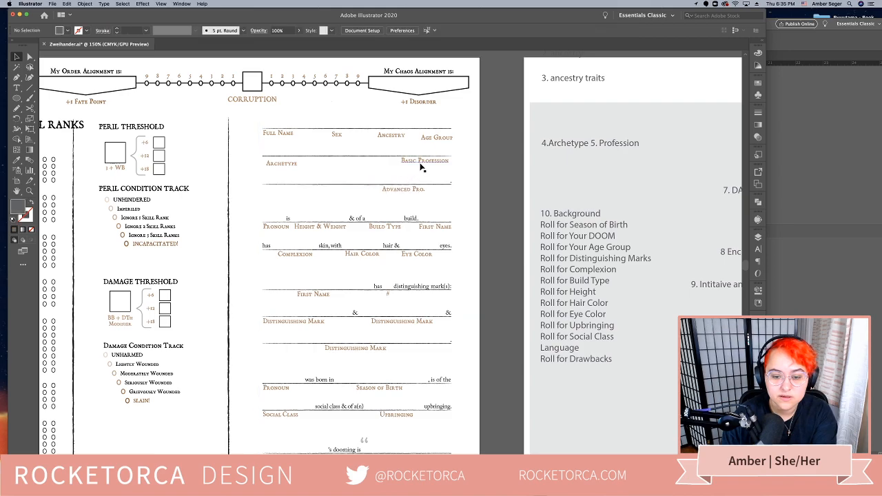
{"action": "left_click", "coordinate": [416, 190]}
{"action": "key", "text": "Delete"}
{"action": "left_click", "coordinate": [417, 188]}
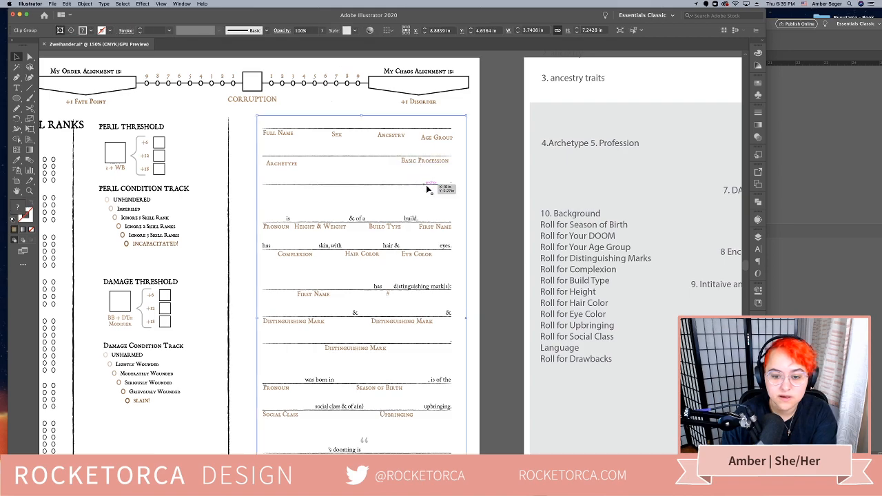
{"action": "left_click", "coordinate": [511, 197]}
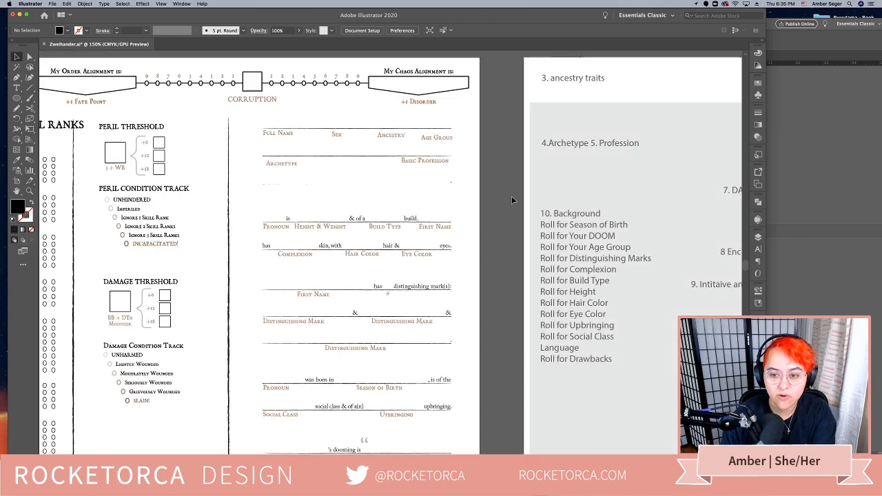
Delete the leftover line fragments and the period in the emptied third row of the personal details
{"action": "key", "text": "super+minus"}
{"action": "key", "text": "super+minus"}
{"action": "left_click_drag", "start_coordinate": [512, 195], "coordinate": [195, 183]}
{"action": "scroll", "coordinate": [561, 253], "scroll_direction": "left", "scroll_amount": 8}
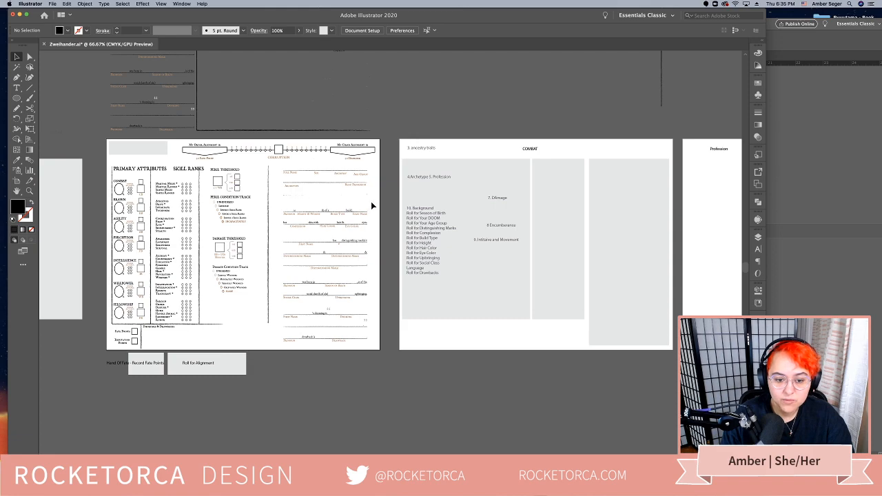
{"action": "left_click_drag", "start_coordinate": [369, 204], "coordinate": [278, 191]}
{"action": "left_click", "coordinate": [407, 209], "text": "shift"}
{"action": "key", "text": "super+equal"}
{"action": "key", "text": "super+equal"}
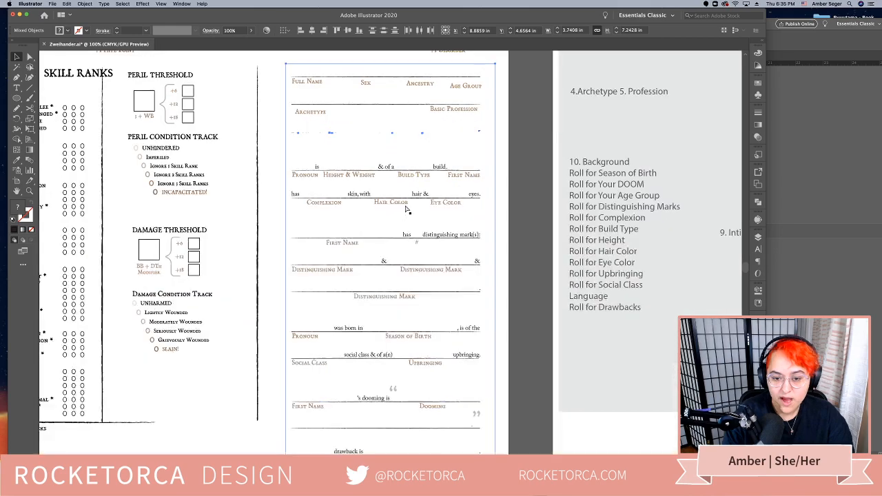
{"action": "left_click_drag", "start_coordinate": [342, 161], "coordinate": [299, 220]}
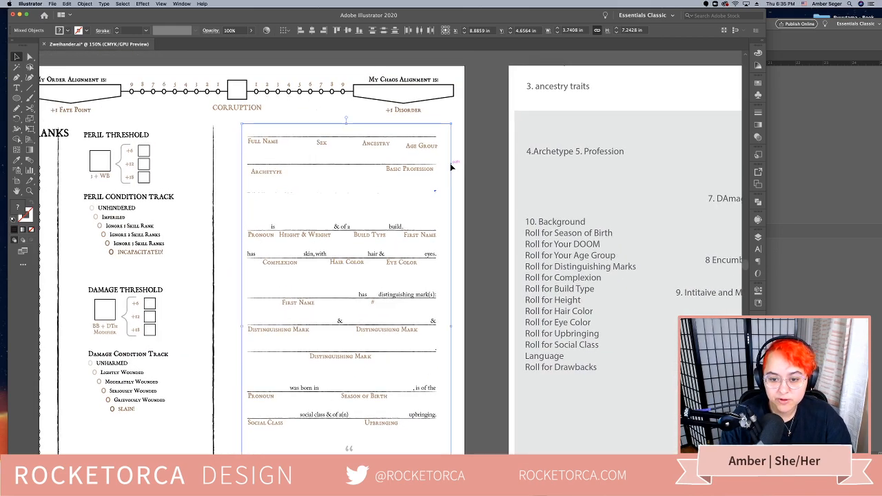
{"action": "left_click", "coordinate": [447, 193]}
{"action": "key", "text": "a"}
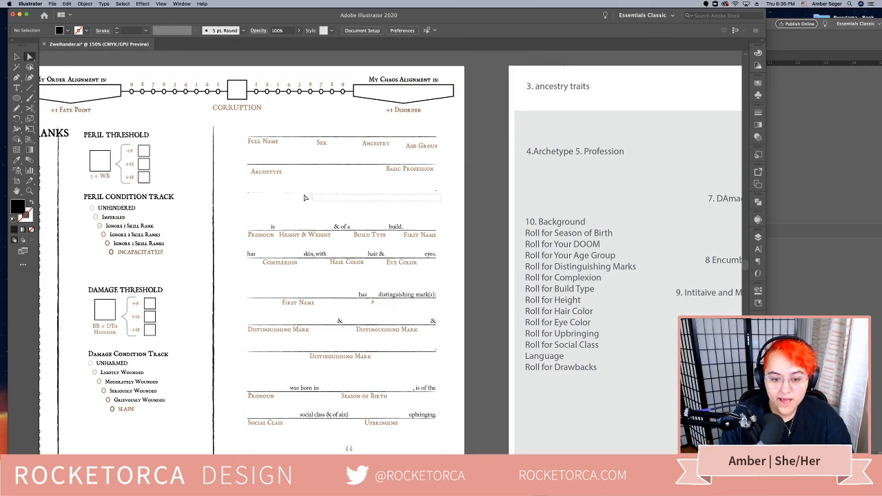
{"action": "left_click_drag", "start_coordinate": [246, 189], "coordinate": [244, 188]}
{"action": "key", "text": "v"}
{"action": "key", "text": "Delete"}
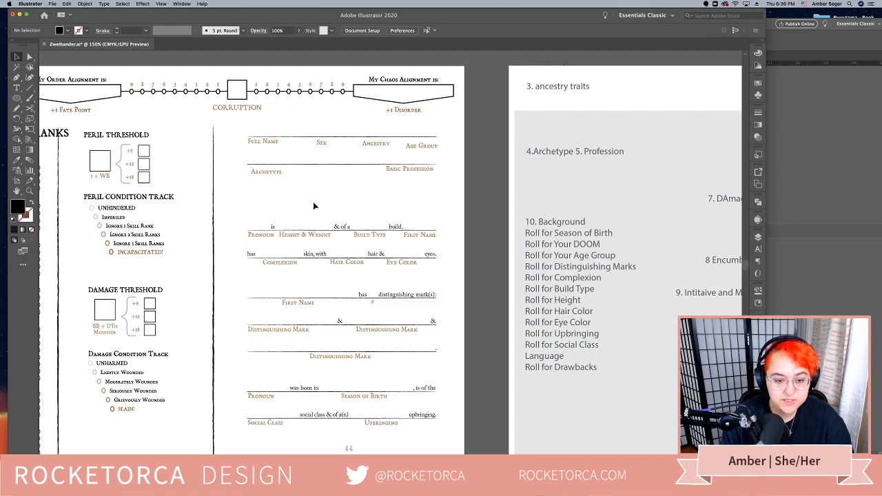
Align the Archetype and Basic Profession labels to the same height and nudge them slightly down beneath their line
{"action": "left_click", "coordinate": [420, 234]}
{"action": "left_click", "coordinate": [386, 204]}
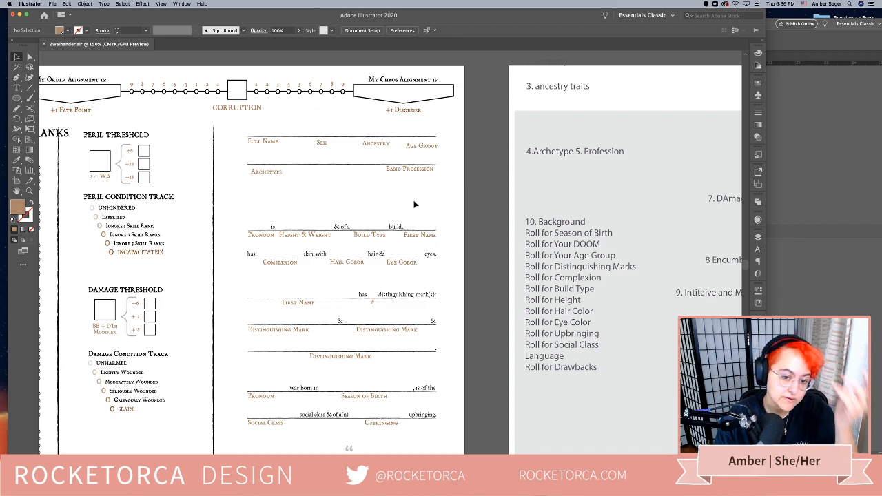
{"action": "left_click", "coordinate": [407, 175]}
{"action": "left_click", "coordinate": [278, 176], "text": "shift"}
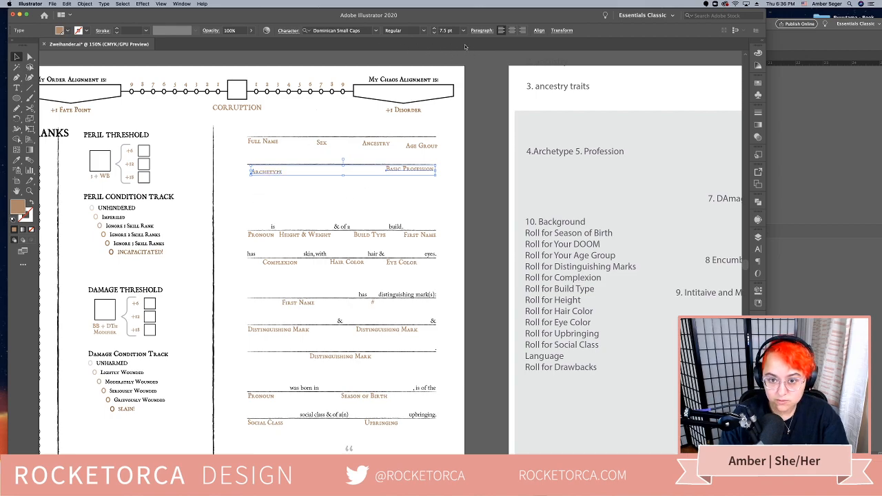
{"action": "left_click", "coordinate": [542, 31]}
{"action": "left_click", "coordinate": [506, 55]}
{"action": "left_click", "coordinate": [406, 202]}
{"action": "key", "text": "Down"}
{"action": "key", "text": "Down"}
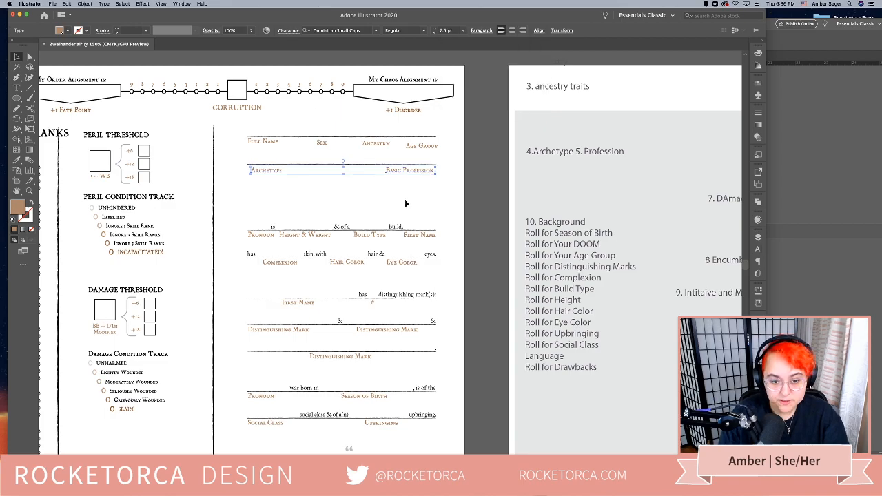
{"action": "key", "text": "Down"}
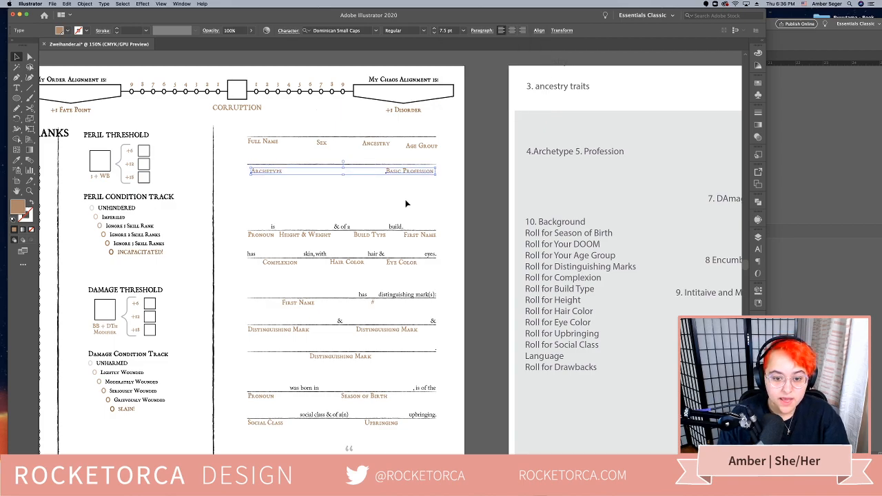
Release the clipping mask around the personal details fields
{"action": "left_click", "coordinate": [492, 219]}
{"action": "left_click", "coordinate": [451, 220]}
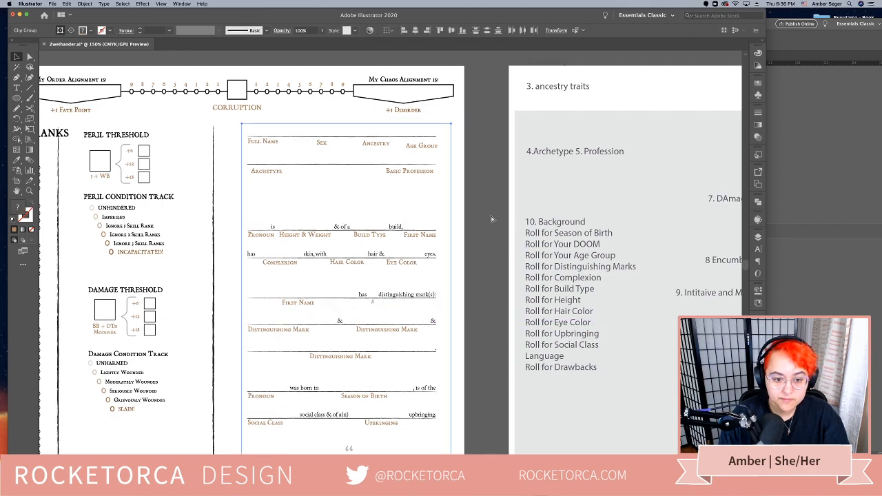
{"action": "right_click", "coordinate": [453, 221]}
{"action": "left_click", "coordinate": [479, 267]}
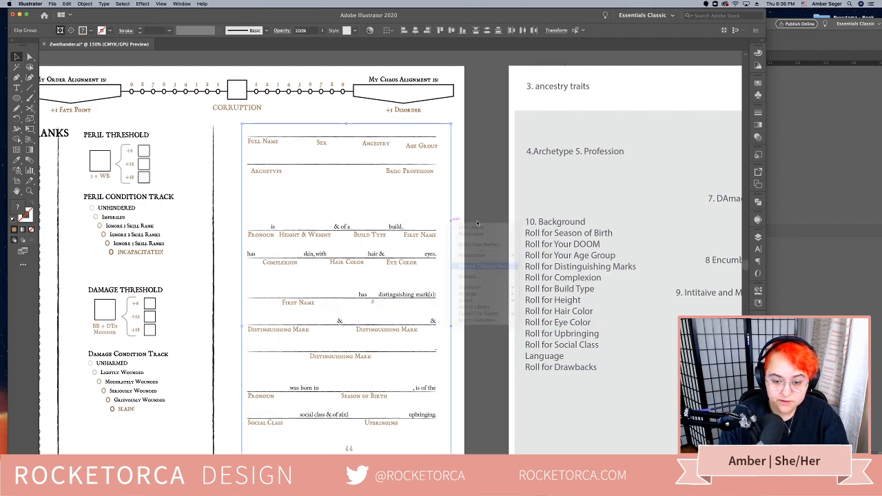
{"action": "left_click", "coordinate": [458, 219]}
{"action": "left_click", "coordinate": [445, 220]}
{"action": "left_click", "coordinate": [473, 219]}
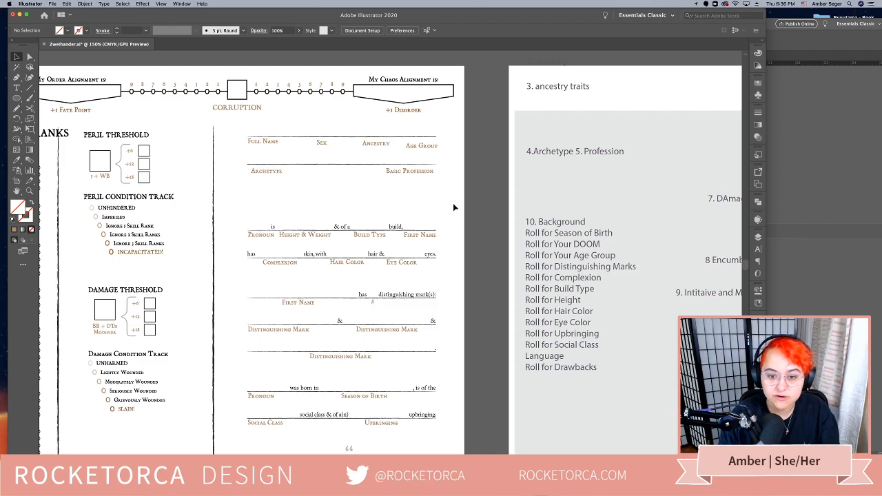
Align the tops of the Full Name, Sex and Age Group labels to the Ancestry label as key object
{"action": "left_click", "coordinate": [434, 148]}
{"action": "left_click", "coordinate": [381, 143], "text": "shift"}
{"action": "left_click", "coordinate": [318, 143], "text": "shift"}
{"action": "left_click", "coordinate": [268, 142], "text": "shift"}
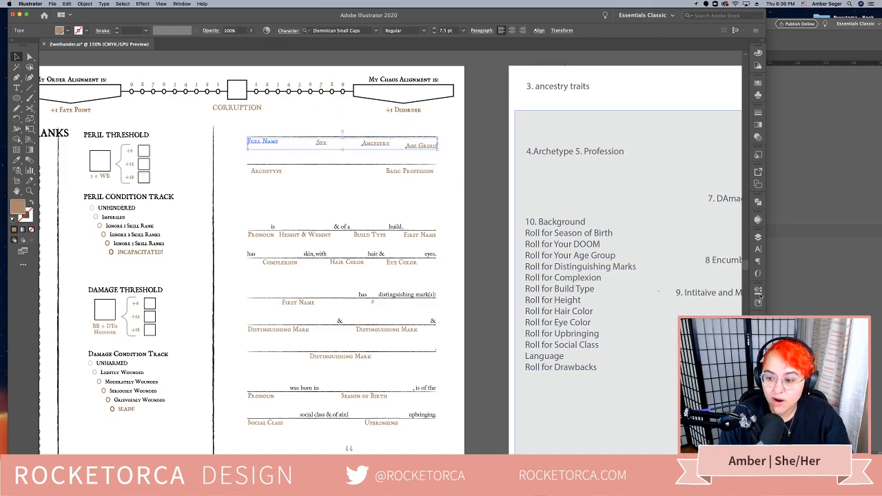
{"action": "left_click", "coordinate": [540, 31]}
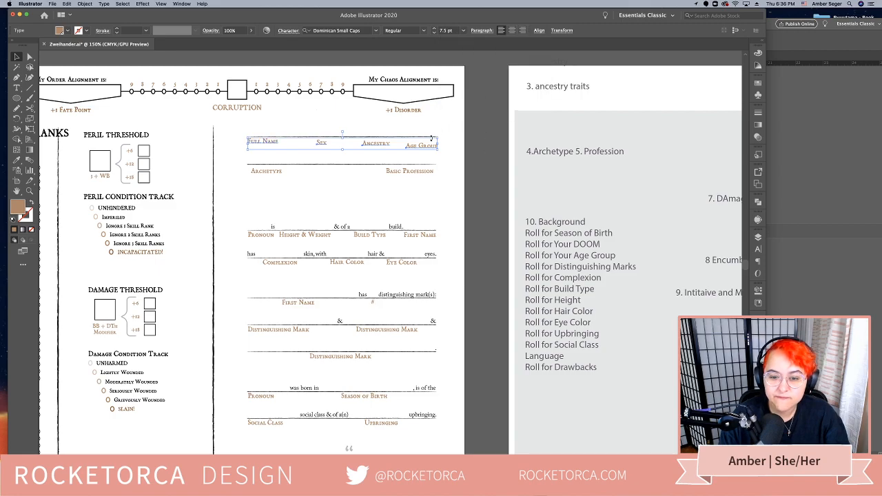
{"action": "left_click", "coordinate": [539, 31]}
{"action": "left_click", "coordinate": [534, 104]}
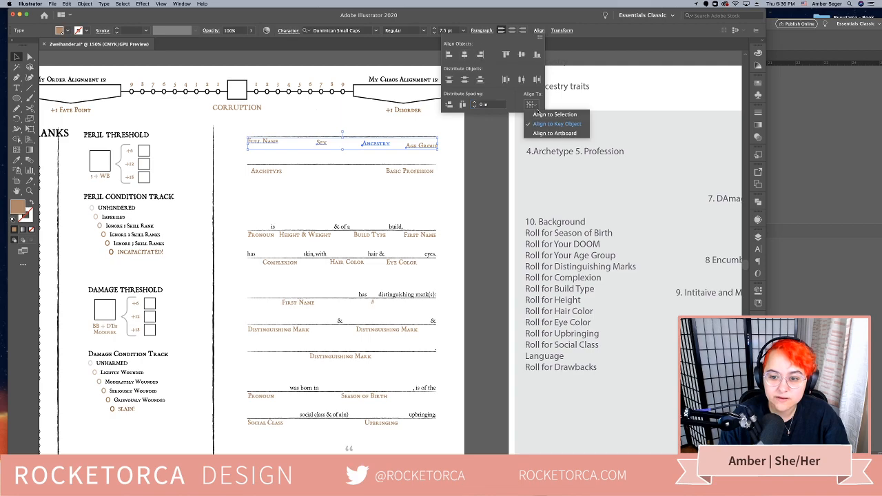
{"action": "left_click", "coordinate": [555, 124]}
{"action": "left_click", "coordinate": [507, 55]}
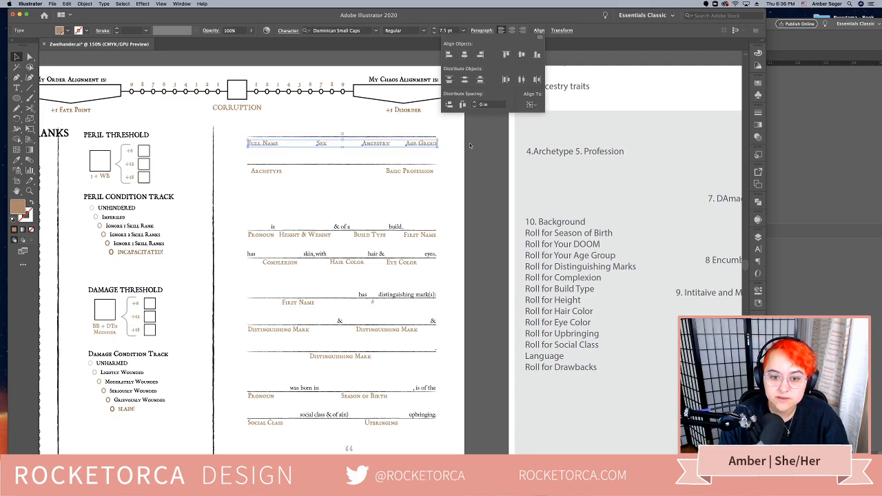
{"action": "left_click", "coordinate": [458, 159]}
{"action": "left_click_drag", "start_coordinate": [458, 159], "coordinate": [242, 147]}
{"action": "left_click", "coordinate": [313, 237]}
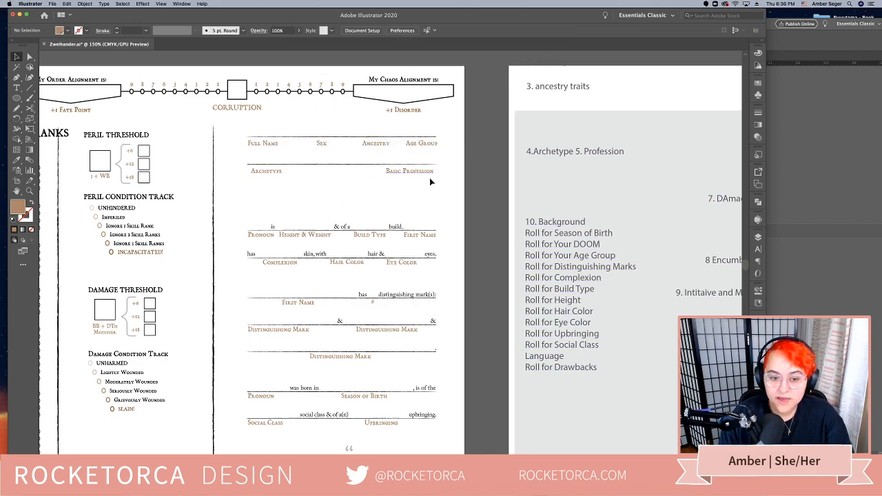
Examine the remaining personal details fields and compare them with the background list on the planning artboard
{"action": "scroll", "coordinate": [161, 210], "scroll_direction": "left", "scroll_amount": 3}
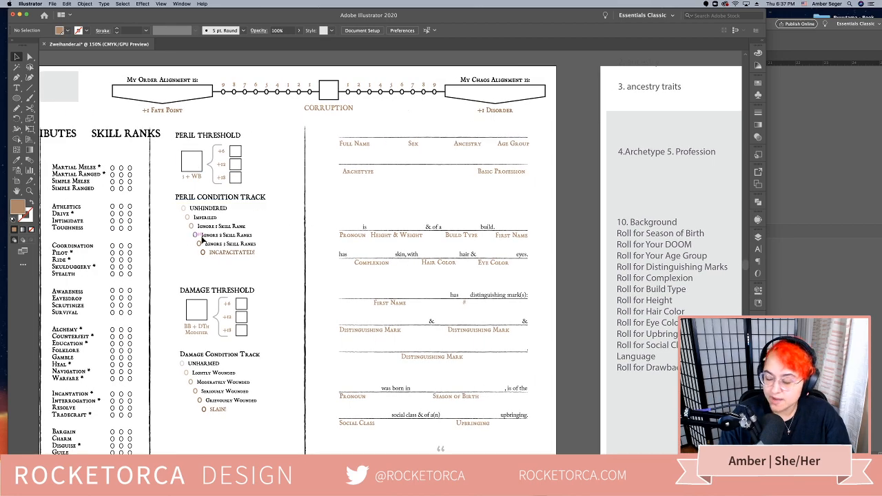
{"action": "scroll", "coordinate": [156, 302], "scroll_direction": "down", "scroll_amount": 5}
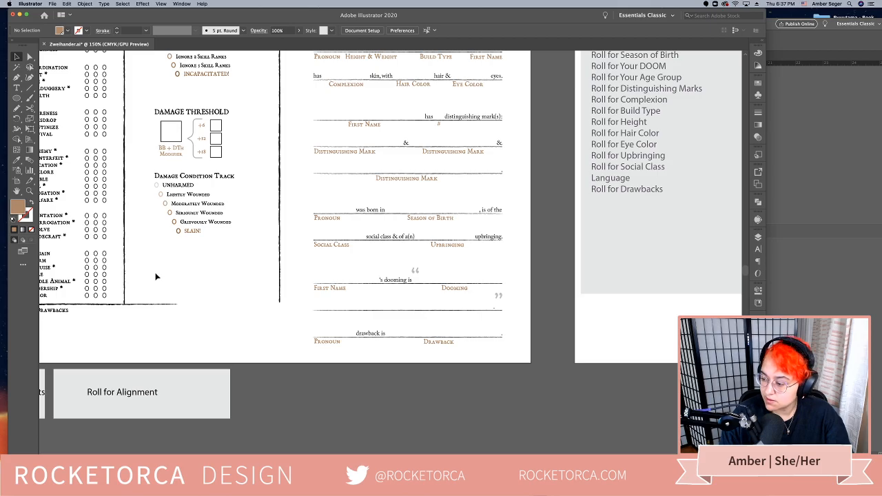
{"action": "scroll", "coordinate": [272, 272], "scroll_direction": "up", "scroll_amount": 2}
{"action": "scroll", "coordinate": [272, 271], "scroll_direction": "right", "scroll_amount": 2}
{"action": "scroll", "coordinate": [272, 271], "scroll_direction": "up", "scroll_amount": 2}
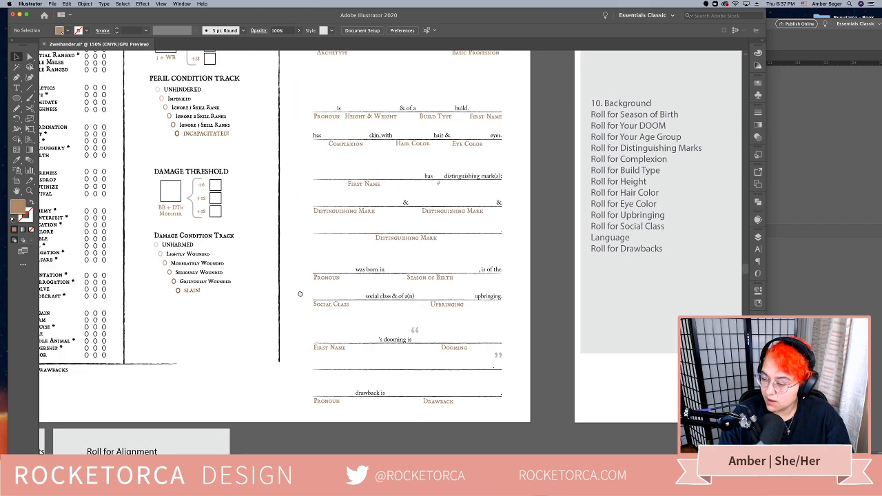
{"action": "scroll", "coordinate": [440, 238], "scroll_direction": "right", "scroll_amount": 5}
{"action": "left_click_drag", "start_coordinate": [440, 237], "coordinate": [335, 260]}
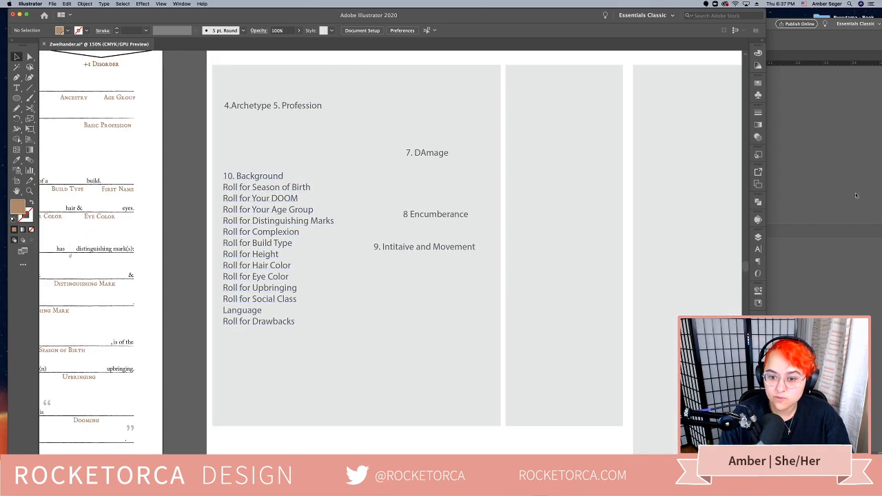
{"action": "left_click_drag", "start_coordinate": [419, 269], "coordinate": [599, 196]}
{"action": "scroll", "coordinate": [599, 196], "scroll_direction": "left", "scroll_amount": 8}
{"action": "scroll", "coordinate": [599, 196], "scroll_direction": "down", "scroll_amount": 1}
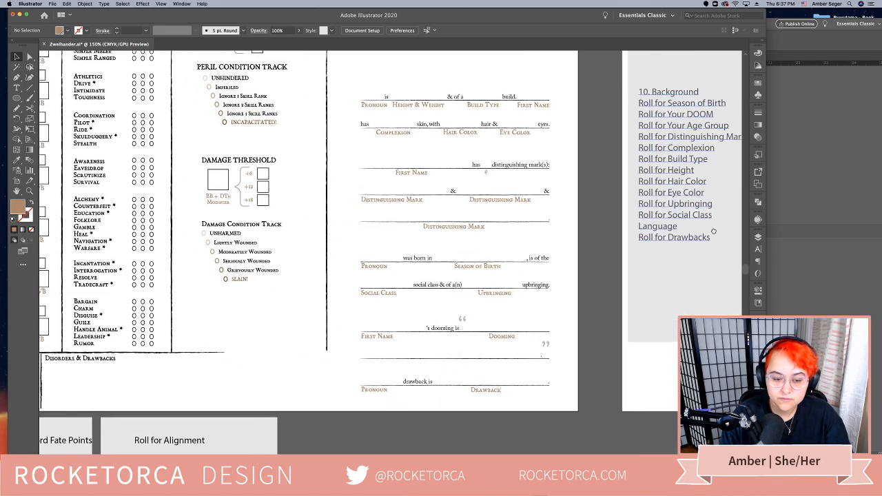
{"action": "left_click_drag", "start_coordinate": [429, 337], "coordinate": [432, 339]}
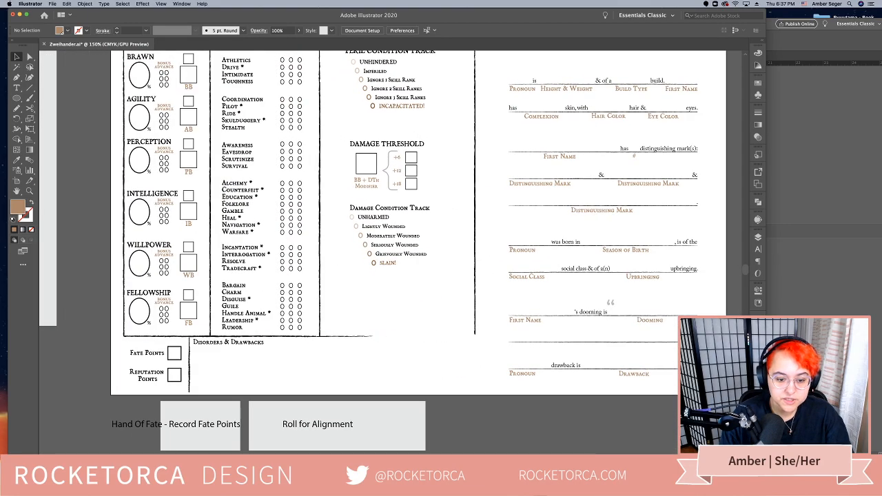
Switch to InDesign to examine the original combat and magick profile pages, and return to the Illustrator character sheet
{"action": "key", "text": "super+Tab"}
{"action": "scroll", "coordinate": [671, 342], "scroll_direction": "down", "scroll_amount": 5}
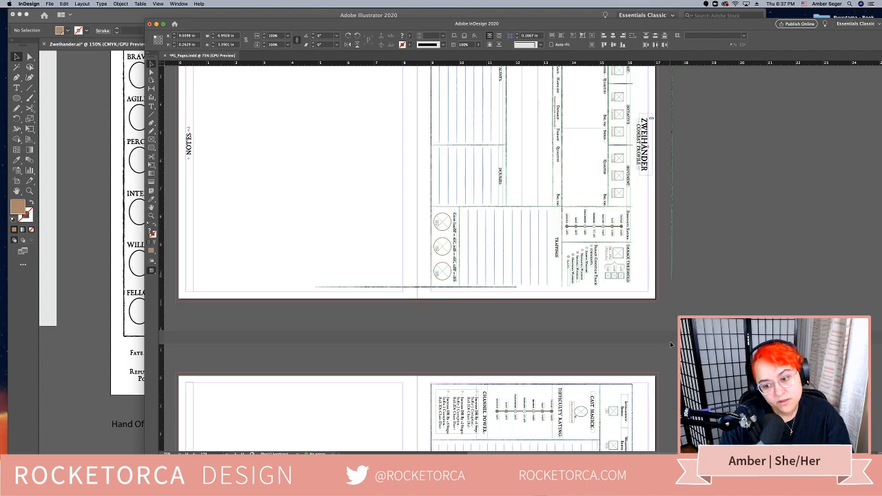
{"action": "scroll", "coordinate": [670, 341], "scroll_direction": "down", "scroll_amount": 5}
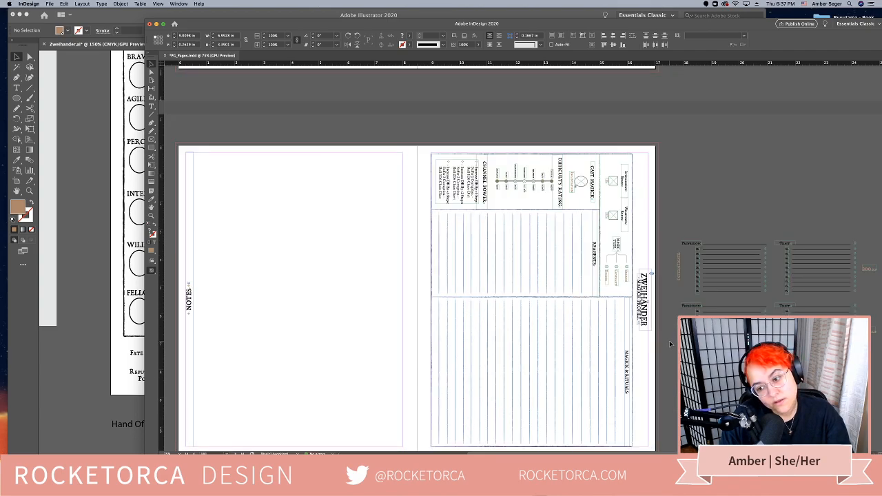
{"action": "scroll", "coordinate": [670, 341], "scroll_direction": "down", "scroll_amount": 20}
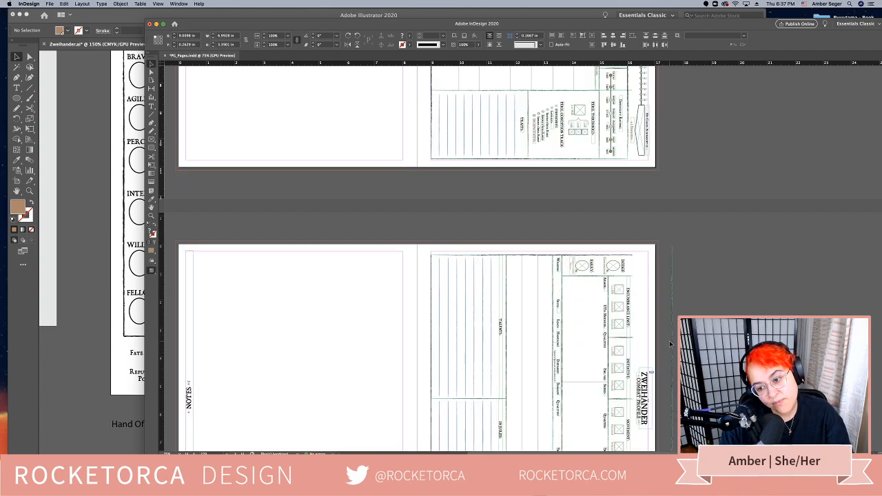
{"action": "scroll", "coordinate": [670, 340], "scroll_direction": "down", "scroll_amount": 3}
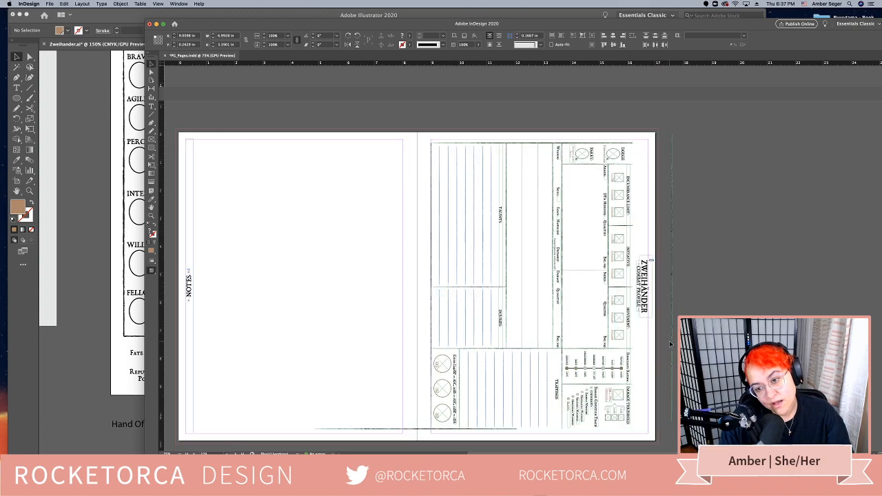
{"action": "scroll", "coordinate": [669, 340], "scroll_direction": "down", "scroll_amount": 1}
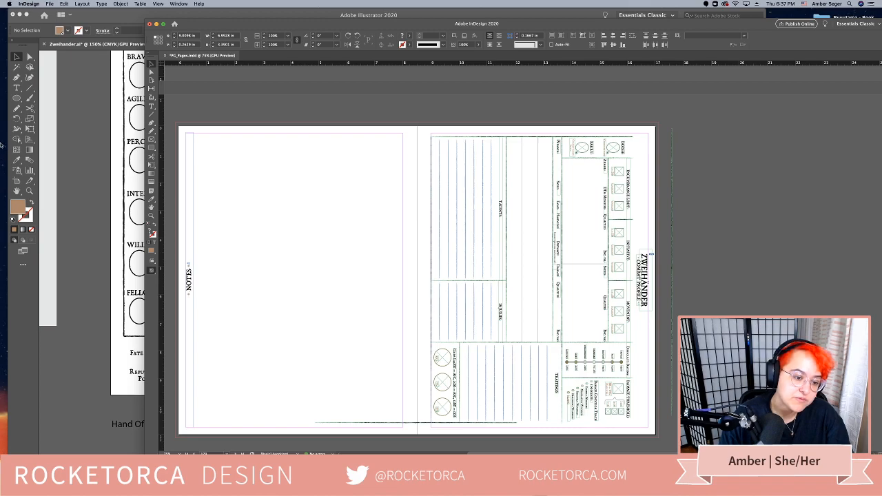
{"action": "left_click", "coordinate": [98, 145]}
{"action": "scroll", "coordinate": [396, 310], "scroll_direction": "up", "scroll_amount": 1}
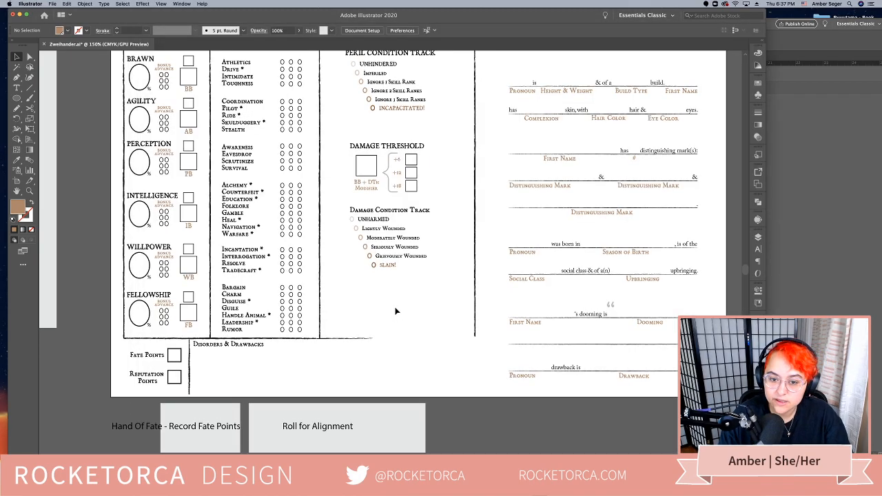
{"action": "scroll", "coordinate": [396, 311], "scroll_direction": "up", "scroll_amount": 5}
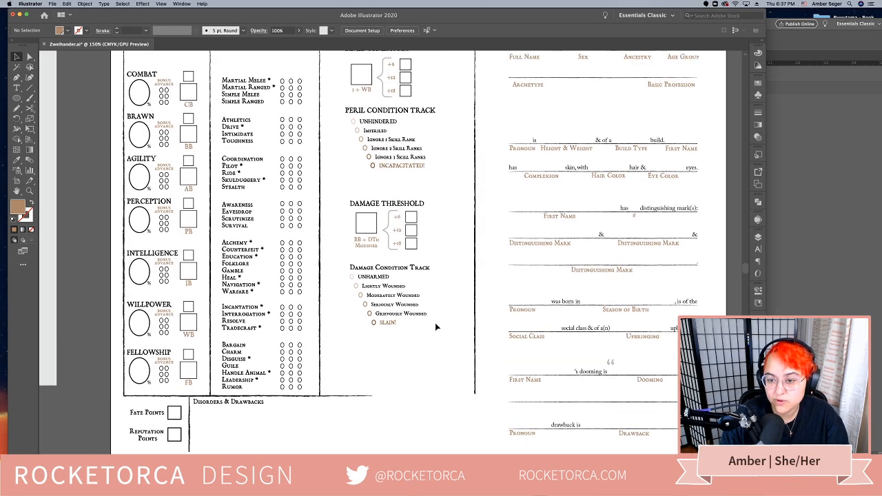
{"action": "scroll", "coordinate": [511, 308], "scroll_direction": "right", "scroll_amount": 7}
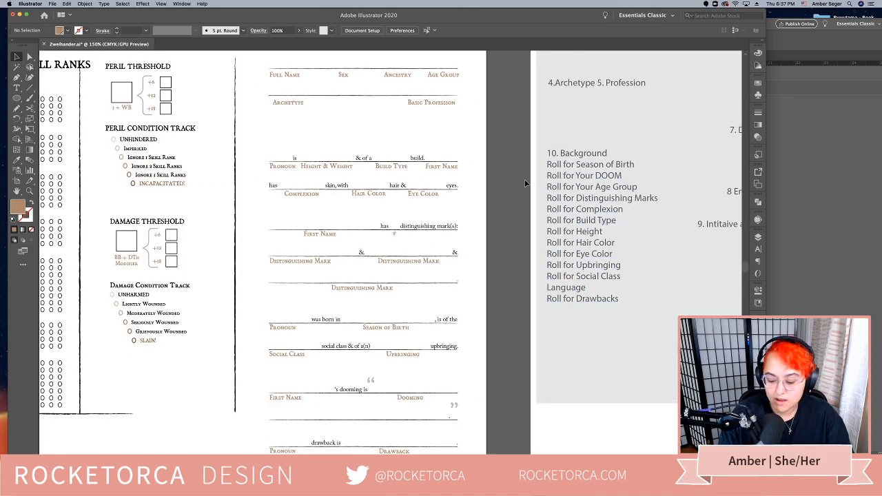
Duplicate the Archetype and Basic Profession row with its line directly beneath the original row
{"action": "key", "text": "super+minus"}
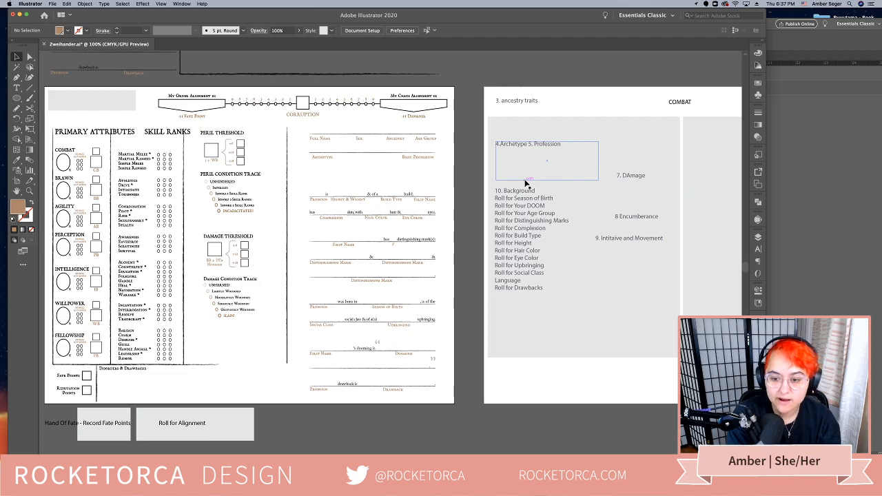
{"action": "left_click_drag", "start_coordinate": [423, 172], "coordinate": [323, 175]}
{"action": "left_click", "coordinate": [349, 191]}
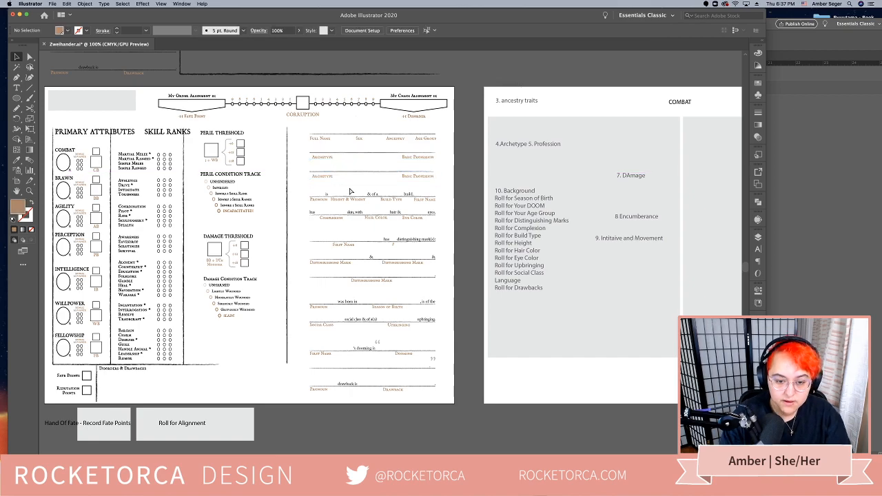
{"action": "key", "text": "super+equal"}
{"action": "scroll", "coordinate": [350, 192], "scroll_direction": "up", "scroll_amount": 2}
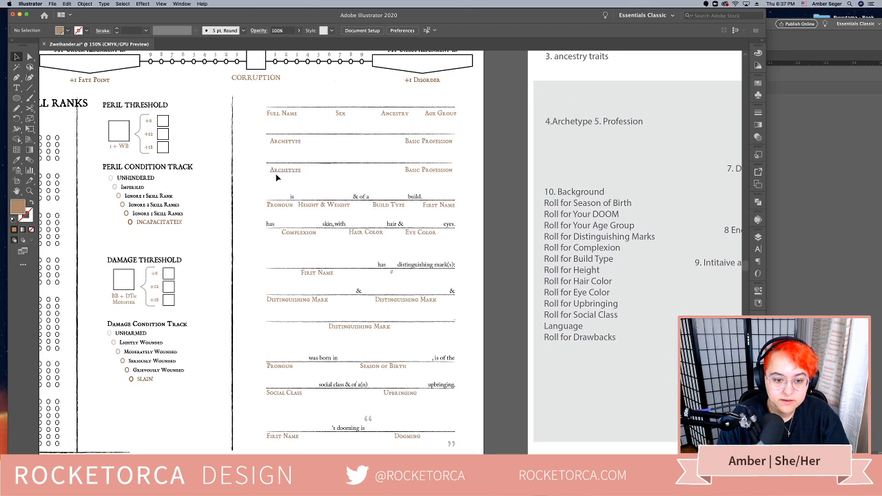
Relabel the duplicated row's fields as "Season of Birth" and "Dooming"
{"action": "key", "text": "t"}
{"action": "double_click", "coordinate": [298, 170]}
{"action": "type", "text": "St"}
{"action": "type", "text": "ason of Birth"}
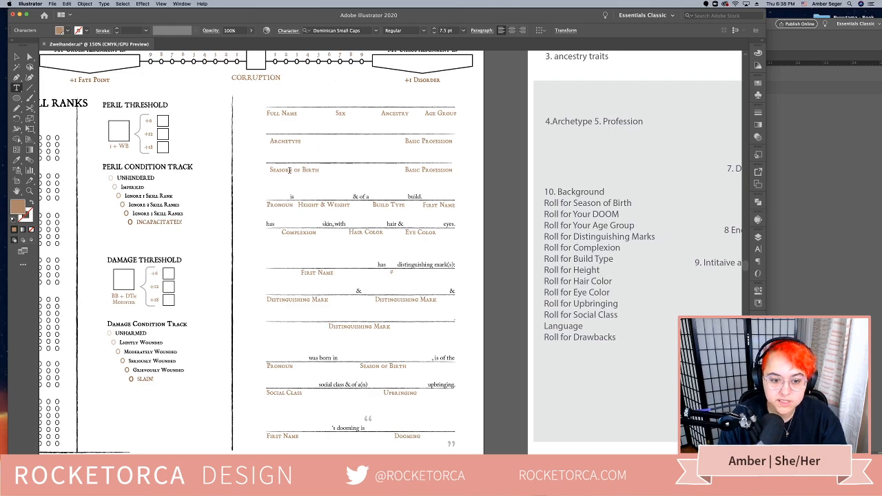
{"action": "triple_click", "coordinate": [436, 169]}
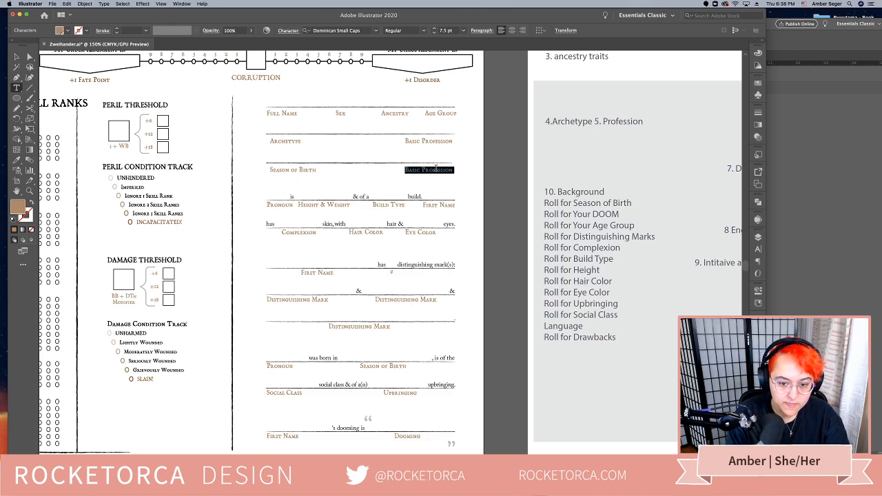
{"action": "type", "text": "Dooming"}
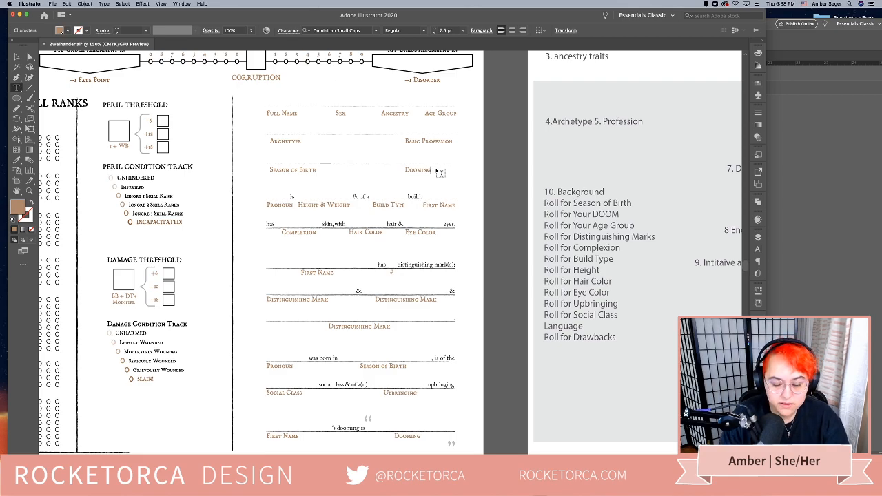
{"action": "scroll", "coordinate": [414, 216], "scroll_direction": "down", "scroll_amount": 1}
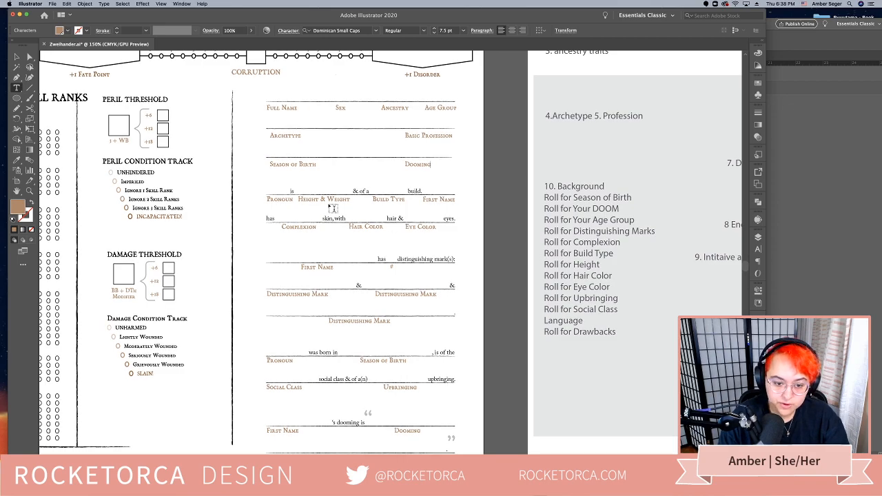
Delete the words "is", "& of a" and "build." and the First Name label from the Height & Weight row
{"action": "left_click", "coordinate": [16, 58]}
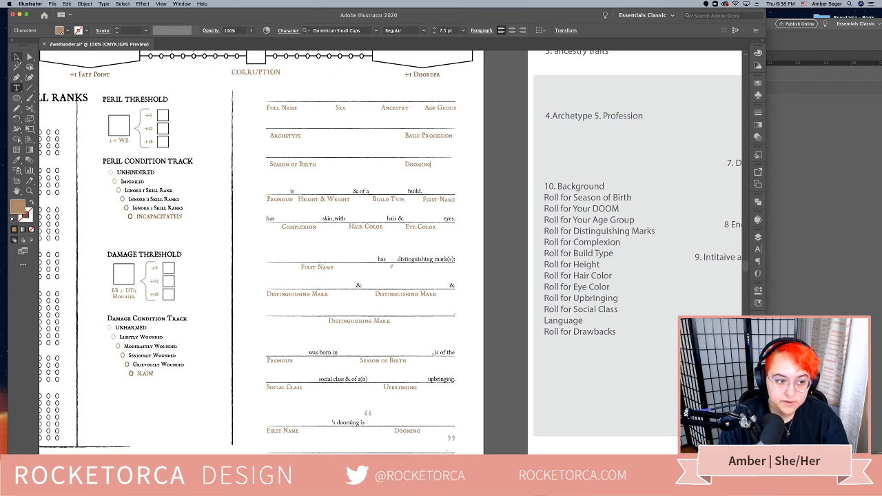
{"action": "left_click", "coordinate": [293, 194]}
{"action": "key", "text": "Delete"}
{"action": "left_click", "coordinate": [363, 193]}
{"action": "key", "text": "Delete"}
{"action": "left_click", "coordinate": [414, 192]}
{"action": "key", "text": "Delete"}
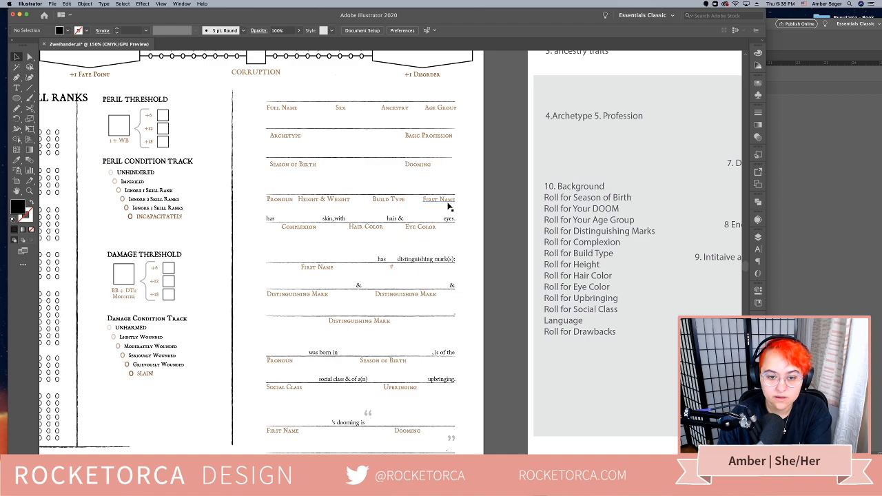
{"action": "left_click", "coordinate": [448, 202]}
{"action": "key", "text": "Delete"}
Delete the words "has", "skin, with", "hair &" and "eyes." from the Complexion row
{"action": "left_click", "coordinate": [270, 219]}
{"action": "key", "text": "Delete"}
{"action": "left_click", "coordinate": [334, 218]}
{"action": "key", "text": "Delete"}
{"action": "left_click", "coordinate": [389, 219]}
{"action": "key", "text": "Delete"}
{"action": "left_click", "coordinate": [449, 219]}
{"action": "key", "text": "Delete"}
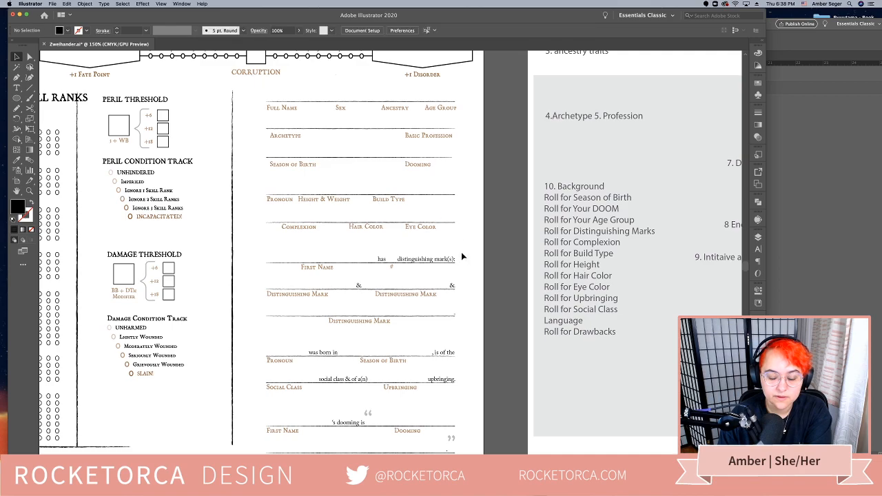
Move the Pronoun label from the Height & Weight row up between Sex and Ancestry in the first row
{"action": "left_click", "coordinate": [421, 165]}
{"action": "left_click", "coordinate": [486, 196]}
{"action": "scroll", "coordinate": [459, 260], "scroll_direction": "down", "scroll_amount": 1}
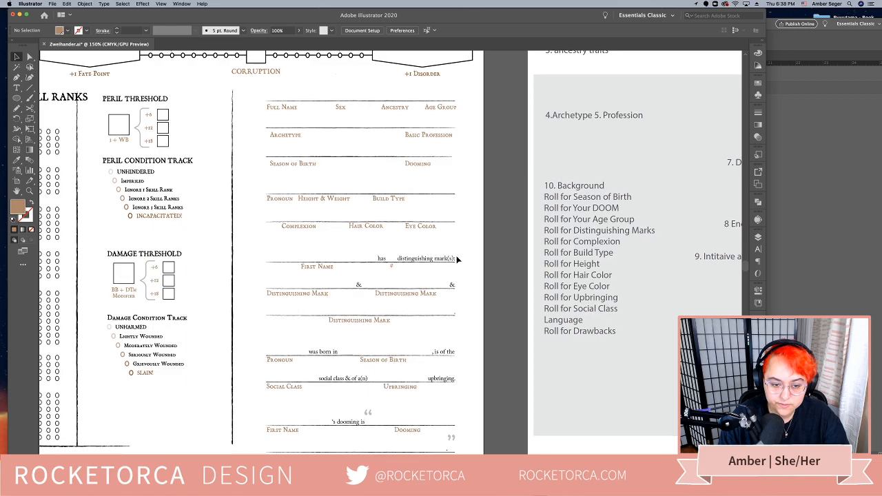
{"action": "scroll", "coordinate": [365, 235], "scroll_direction": "down", "scroll_amount": 4}
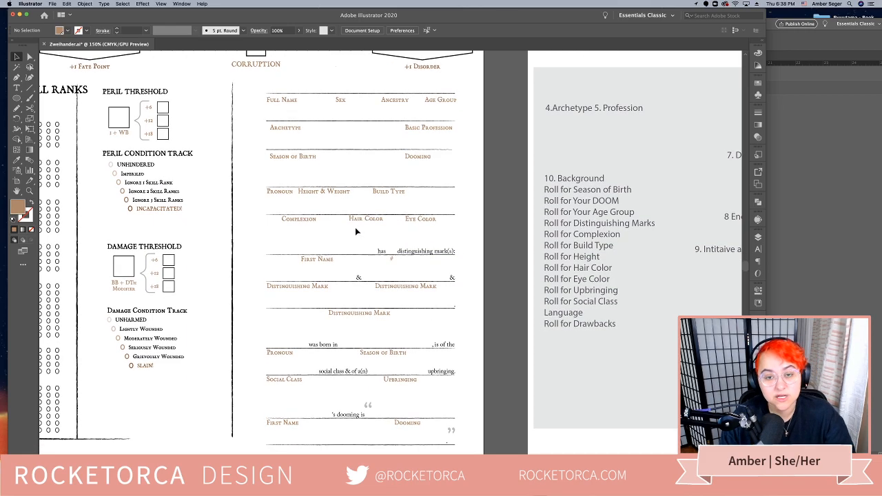
{"action": "scroll", "coordinate": [478, 241], "scroll_direction": "up", "scroll_amount": 2}
{"action": "scroll", "coordinate": [477, 241], "scroll_direction": "right", "scroll_amount": 2}
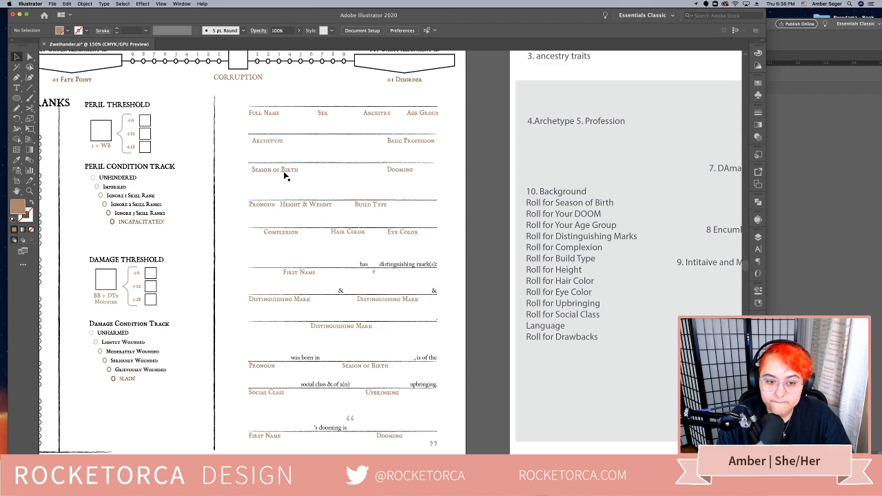
{"action": "left_click_drag", "start_coordinate": [266, 211], "coordinate": [300, 120]}
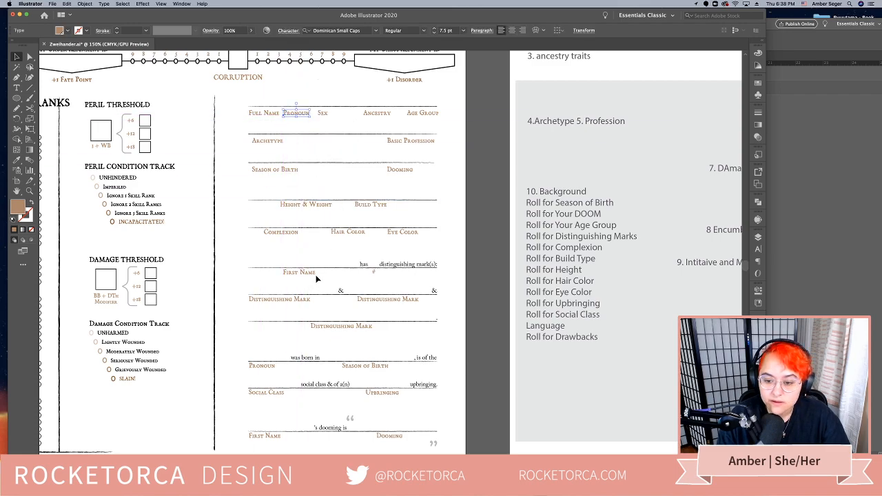
{"action": "left_click_drag", "start_coordinate": [304, 118], "coordinate": [353, 118]}
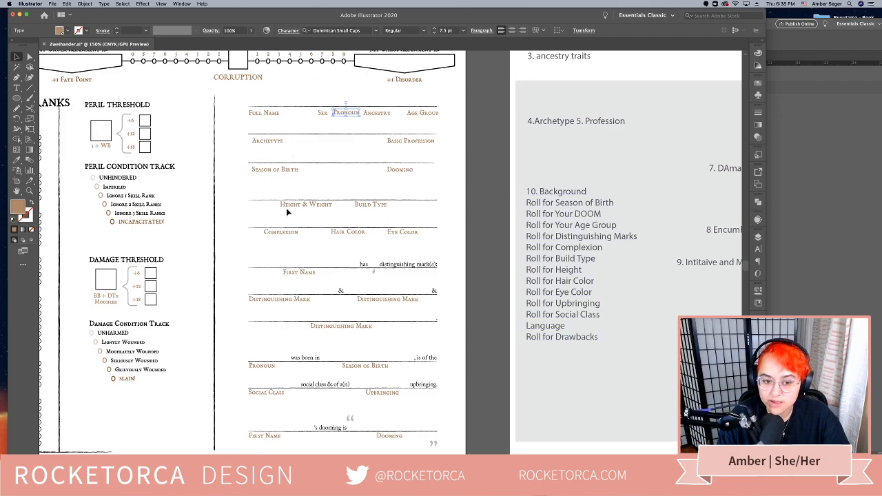
Copy the First Name label to the start of the Height & Weight row and change its text to "Age Group"
{"action": "left_click_drag", "start_coordinate": [303, 273], "coordinate": [216, 206]}
{"action": "type", "text": "Age Group"}
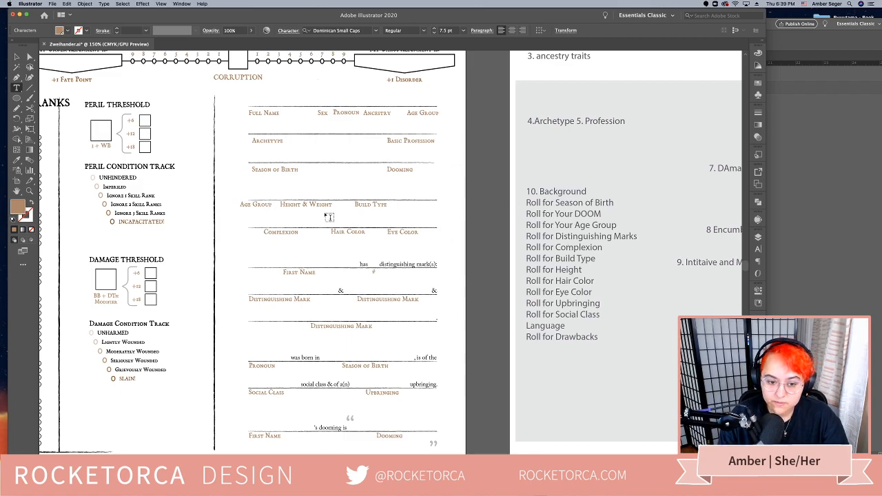
Delete the First Name label from the distinguishing marks row below the Complexion row
{"action": "left_click", "coordinate": [17, 56]}
{"action": "left_click", "coordinate": [416, 343]}
{"action": "left_click_drag", "start_coordinate": [273, 292], "coordinate": [252, 290]}
{"action": "left_click_drag", "start_coordinate": [424, 336], "coordinate": [260, 291]}
{"action": "left_click_drag", "start_coordinate": [454, 333], "coordinate": [228, 288]}
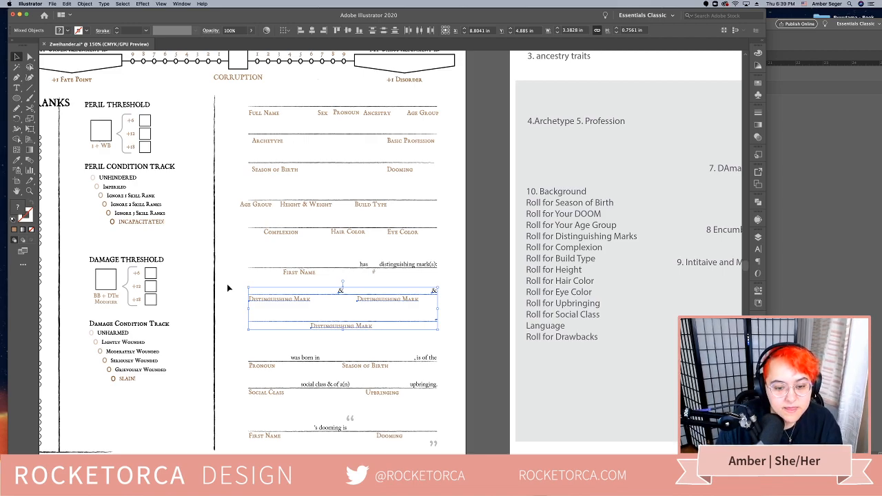
{"action": "left_click", "coordinate": [324, 272]}
{"action": "key", "text": "Delete"}
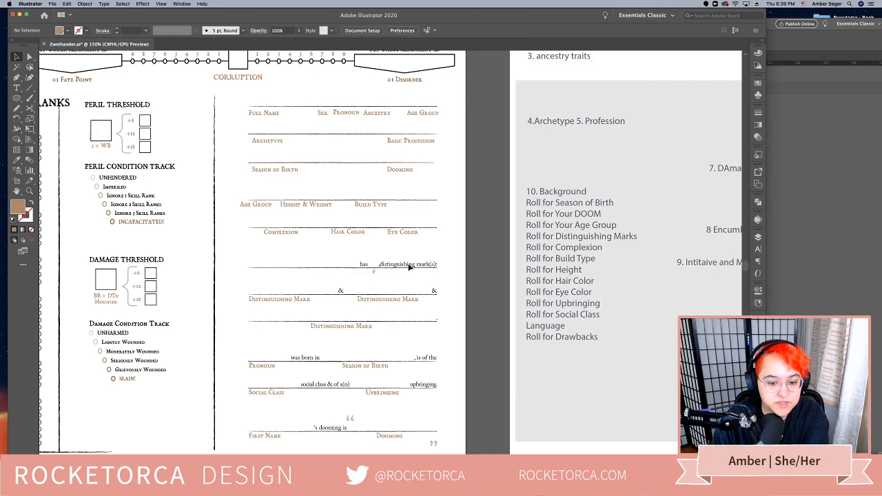
Delete the words "distinguishing mark(s):" and "has", then remove the "#" label with its line
{"action": "left_click", "coordinate": [409, 265]}
{"action": "key", "text": "Delete"}
{"action": "left_click", "coordinate": [363, 264]}
{"action": "key", "text": "Delete"}
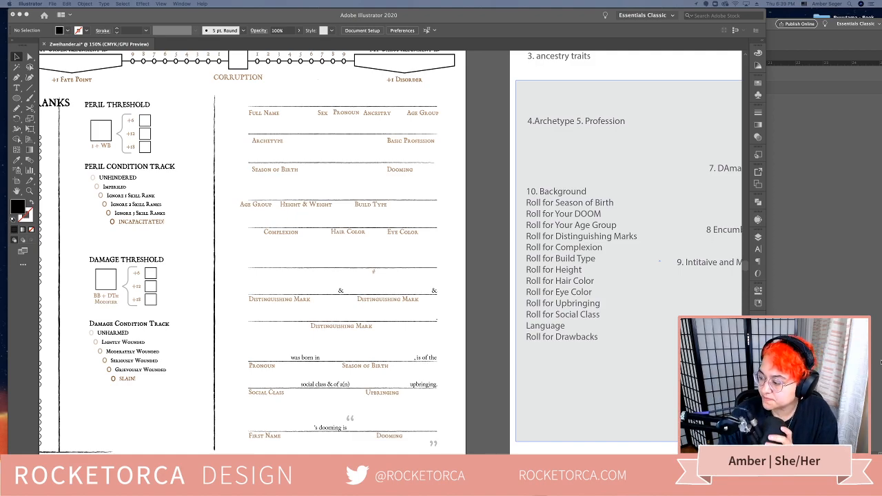
{"action": "scroll", "coordinate": [406, 299], "scroll_direction": "down", "scroll_amount": 1}
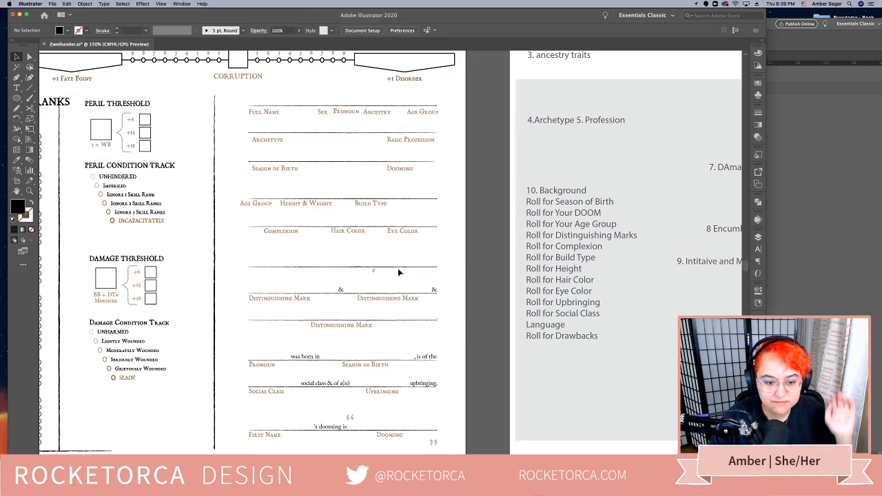
{"action": "left_click_drag", "start_coordinate": [395, 283], "coordinate": [325, 261]}
{"action": "key", "text": "Delete"}
Move the Complexion row down into the emptied row's place and group the Distinguishing Mark rows below it
{"action": "left_click_drag", "start_coordinate": [446, 263], "coordinate": [255, 227]}
{"action": "left_click_drag", "start_coordinate": [357, 232], "coordinate": [358, 272]}
{"action": "left_click_drag", "start_coordinate": [450, 344], "coordinate": [260, 286]}
{"action": "key", "text": "super+g"}
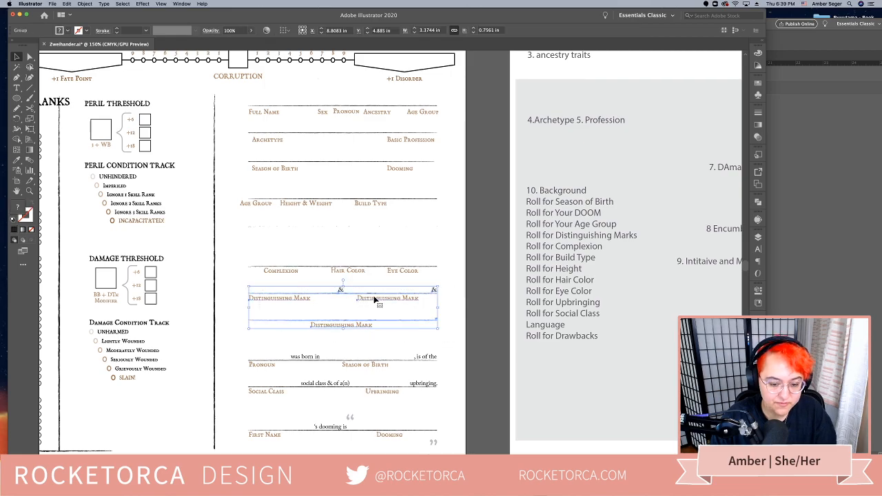
{"action": "left_click_drag", "start_coordinate": [268, 255], "coordinate": [417, 284]}
{"action": "left_click", "coordinate": [362, 334]}
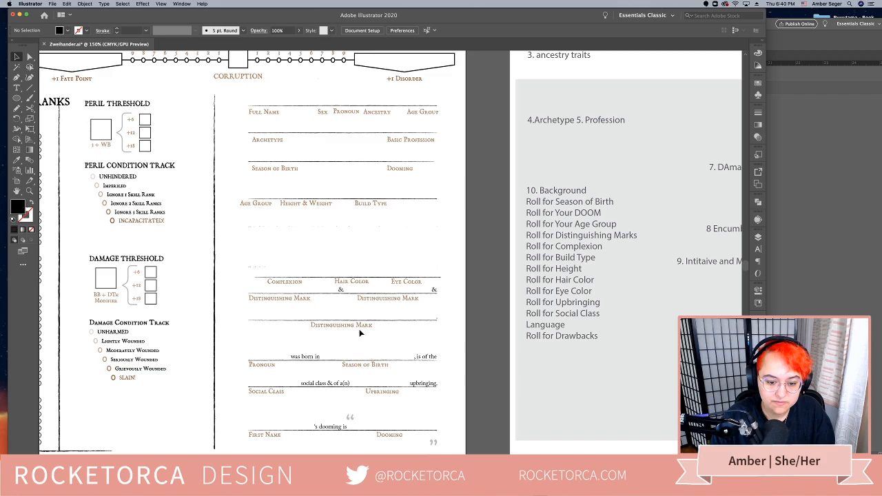
{"action": "left_click", "coordinate": [267, 295]}
{"action": "key", "text": "super+z"}
{"action": "left_click_drag", "start_coordinate": [234, 216], "coordinate": [338, 253]}
{"action": "left_click", "coordinate": [396, 243]}
{"action": "left_click_drag", "start_coordinate": [396, 243], "coordinate": [249, 223]}
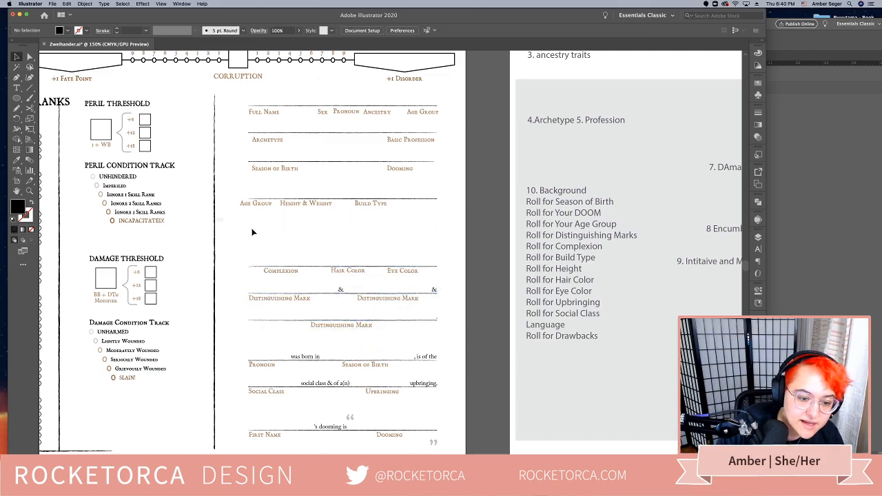
Move the Distinguishing Mark rows up beneath the Age Group row and place the Complexion row below them
{"action": "left_click_drag", "start_coordinate": [457, 344], "coordinate": [244, 287]}
{"action": "left_click_drag", "start_coordinate": [360, 300], "coordinate": [386, 232]}
{"action": "left_click_drag", "start_coordinate": [449, 298], "coordinate": [248, 268]}
{"action": "left_click_drag", "start_coordinate": [346, 270], "coordinate": [346, 313]}
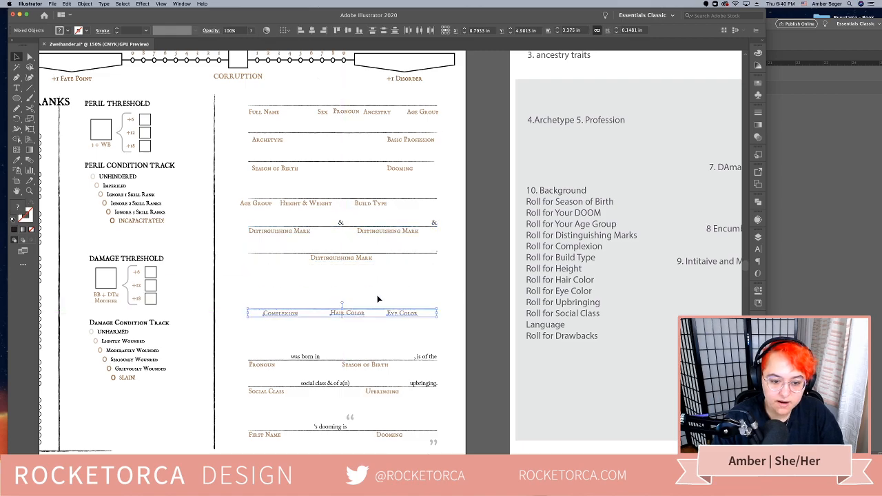
{"action": "left_click", "coordinate": [500, 267]}
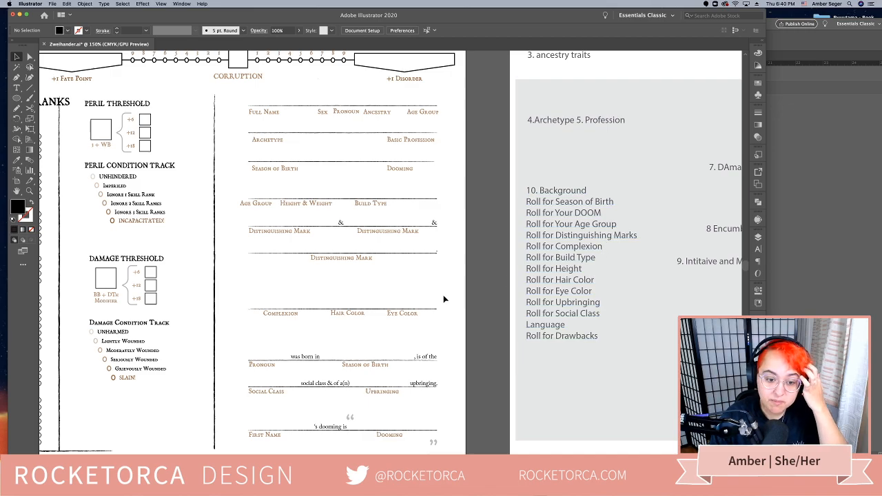
Replace Hair Color and Eye Color in the Complexion row with Build Type and Height & Weight, placing the two color labels below that row
{"action": "left_click", "coordinate": [303, 204]}
{"action": "left_click", "coordinate": [370, 204], "text": "shift"}
{"action": "left_click_drag", "start_coordinate": [370, 205], "coordinate": [356, 335]}
{"action": "left_click", "coordinate": [367, 316]}
{"action": "left_click", "coordinate": [368, 316]}
{"action": "left_click", "coordinate": [409, 316], "text": "shift"}
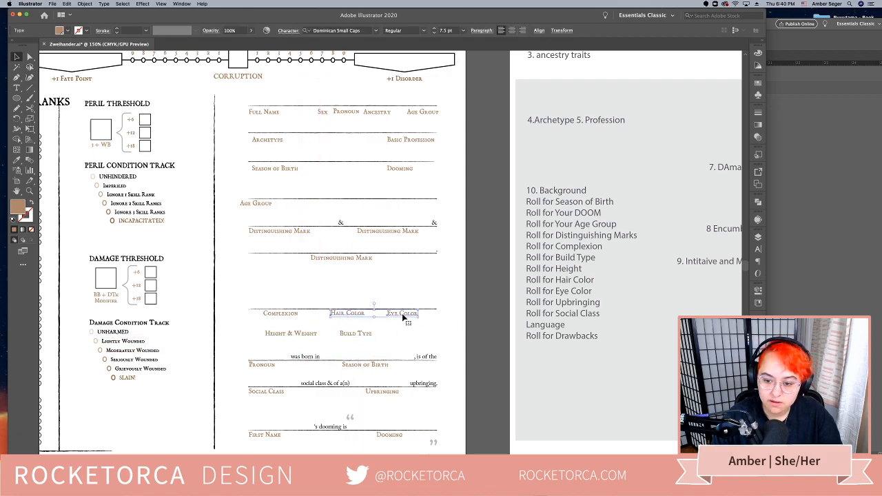
{"action": "left_click_drag", "start_coordinate": [405, 317], "coordinate": [433, 280]}
{"action": "left_click_drag", "start_coordinate": [355, 337], "coordinate": [346, 319]}
{"action": "left_click", "coordinate": [324, 343]}
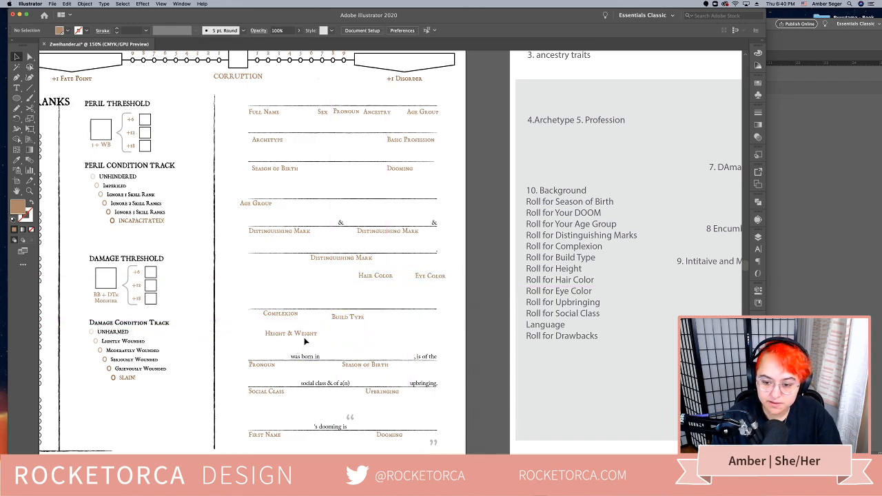
{"action": "left_click_drag", "start_coordinate": [307, 335], "coordinate": [422, 317]}
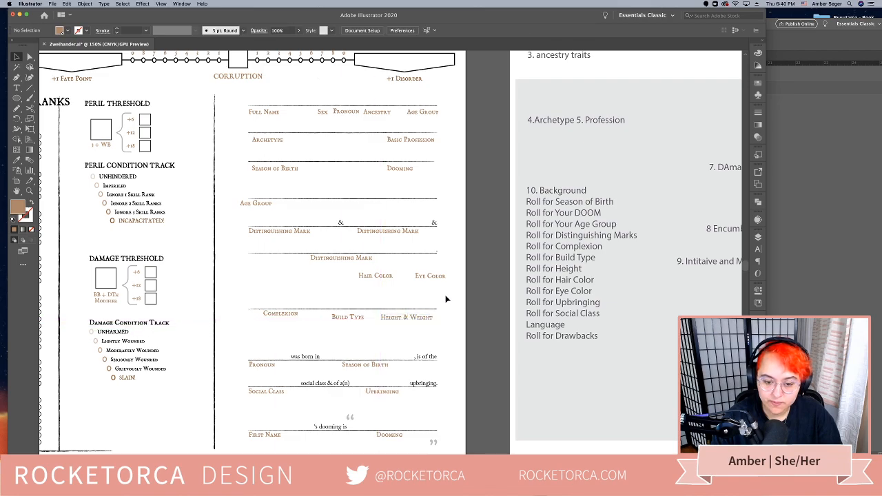
{"action": "left_click_drag", "start_coordinate": [357, 280], "coordinate": [358, 276]}
{"action": "left_click_drag", "start_coordinate": [432, 277], "coordinate": [369, 340]}
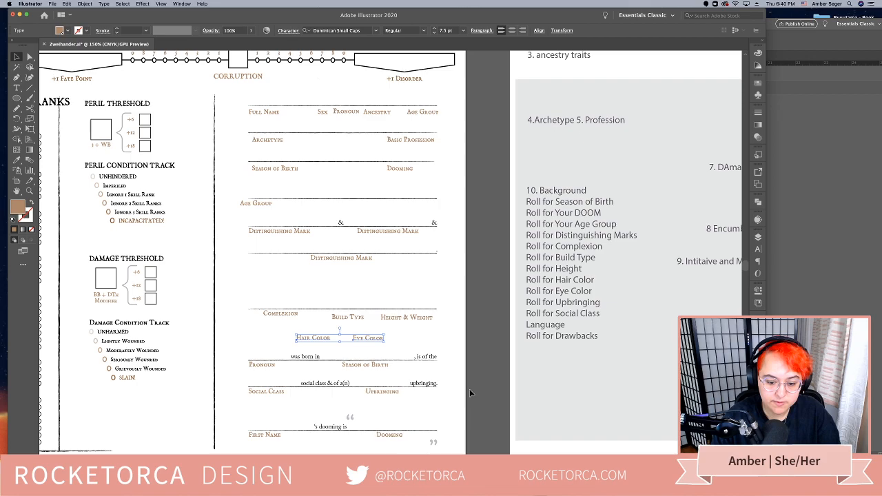
Delete the Pronoun and Season of Birth labels and the words "was born in" and ", is of the" above the Social Class row
{"action": "left_click", "coordinate": [294, 400]}
{"action": "left_click", "coordinate": [269, 366]}
{"action": "key", "text": "Delete"}
{"action": "left_click", "coordinate": [312, 358]}
{"action": "key", "text": "Delete"}
{"action": "left_click", "coordinate": [429, 356]}
{"action": "key", "text": "Delete"}
Move the Hair Color, Eye Color and Upbringing labels together beneath the cleared line above Social Class
{"action": "left_click_drag", "start_coordinate": [415, 350], "coordinate": [279, 336]}
{"action": "left_click_drag", "start_coordinate": [357, 338], "coordinate": [316, 373]}
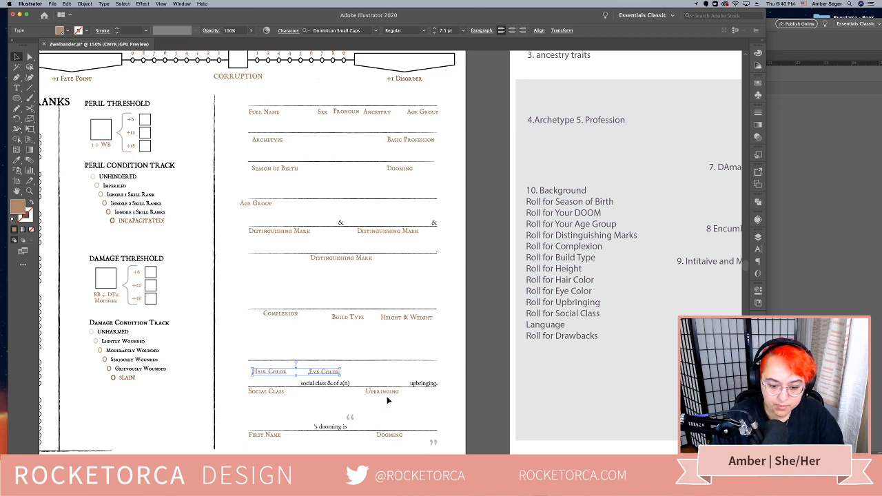
{"action": "left_click", "coordinate": [383, 400]}
{"action": "left_click_drag", "start_coordinate": [380, 399], "coordinate": [380, 375]}
Delete the words "social class & of a(n)" and "upbringing." from the Social Class row
{"action": "left_click", "coordinate": [324, 383]}
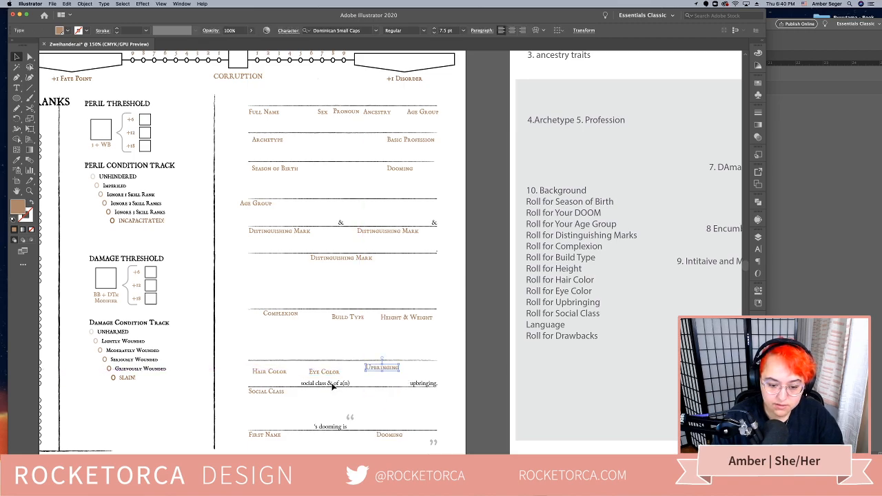
{"action": "left_click", "coordinate": [281, 393]}
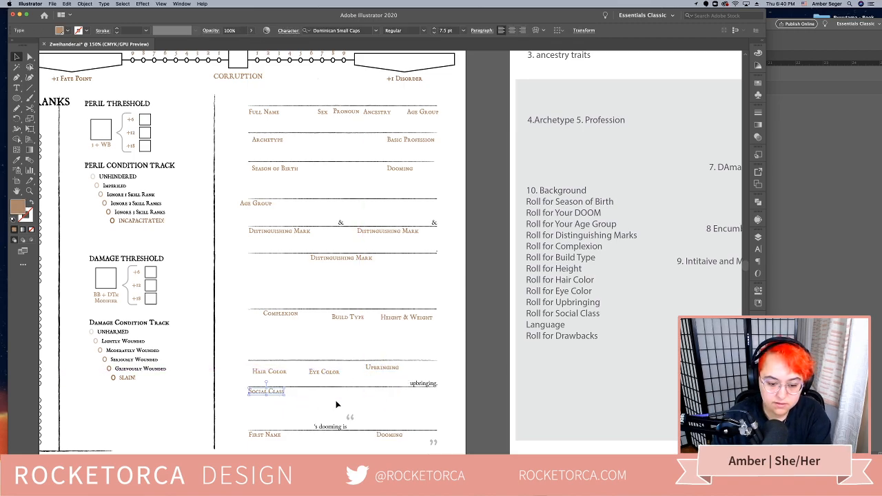
{"action": "left_click", "coordinate": [432, 396]}
Delete the words and Pronoun label from the Drawback row, and remove the whole sentence-style dooming row with its quotation marks
{"action": "scroll", "coordinate": [441, 448], "scroll_direction": "down", "scroll_amount": 2}
{"action": "scroll", "coordinate": [442, 452], "scroll_direction": "down", "scroll_amount": 1}
{"action": "left_click", "coordinate": [310, 447]}
{"action": "key", "text": "Delete"}
{"action": "left_click", "coordinate": [265, 453]}
{"action": "key", "text": "Delete"}
{"action": "left_click_drag", "start_coordinate": [453, 433], "coordinate": [249, 372]}
{"action": "key", "text": "Delete"}
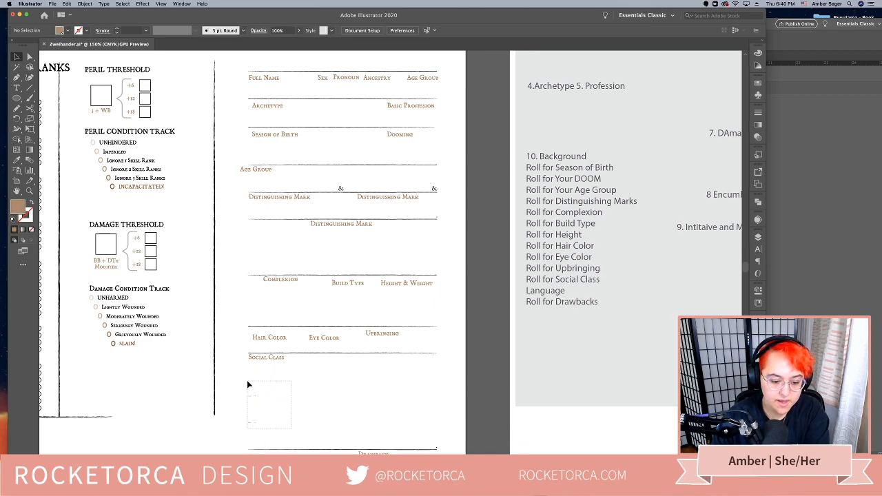
Move the Drawback row up toward Social Class and shift the Full Name to Social Class rows down, leaving space for a heading
{"action": "key", "text": "super+minus"}
{"action": "left_click_drag", "start_coordinate": [391, 345], "coordinate": [406, 369]}
{"action": "left_click_drag", "start_coordinate": [407, 424], "coordinate": [380, 406]}
{"action": "left_click_drag", "start_coordinate": [445, 429], "coordinate": [388, 392]}
{"action": "left_click", "coordinate": [394, 426]}
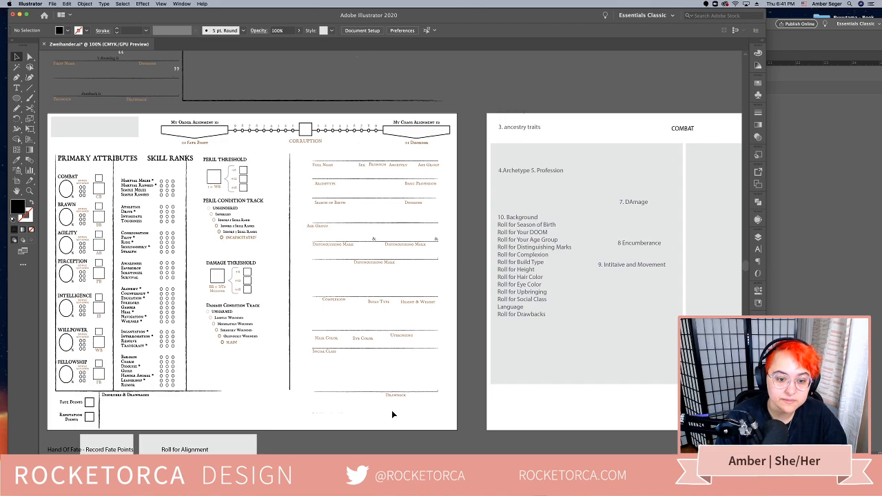
{"action": "left_click_drag", "start_coordinate": [307, 153], "coordinate": [417, 366]}
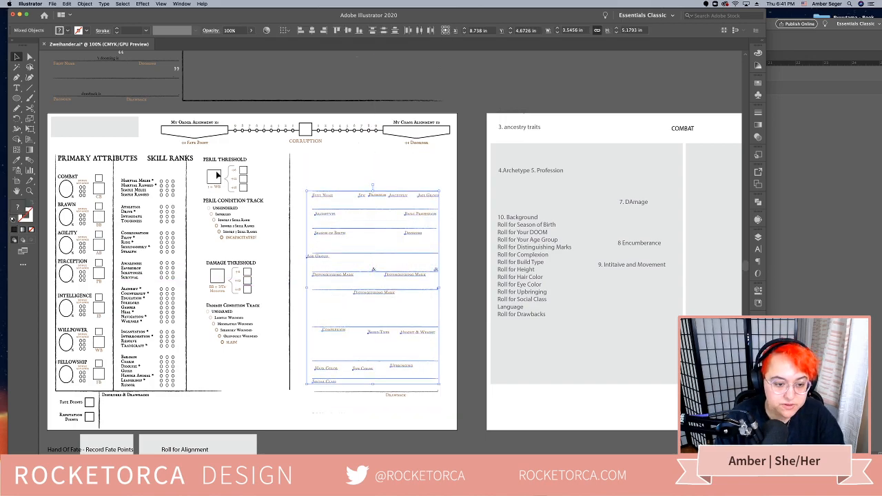
Copy the "SKILL RANKS" heading above the personal detail rows, widen its text box and change its text to "CHARACTER BACKGROUND"
{"action": "left_click", "coordinate": [171, 158]}
{"action": "left_click_drag", "start_coordinate": [170, 157], "coordinate": [262, 163]}
{"action": "double_click", "coordinate": [368, 166]}
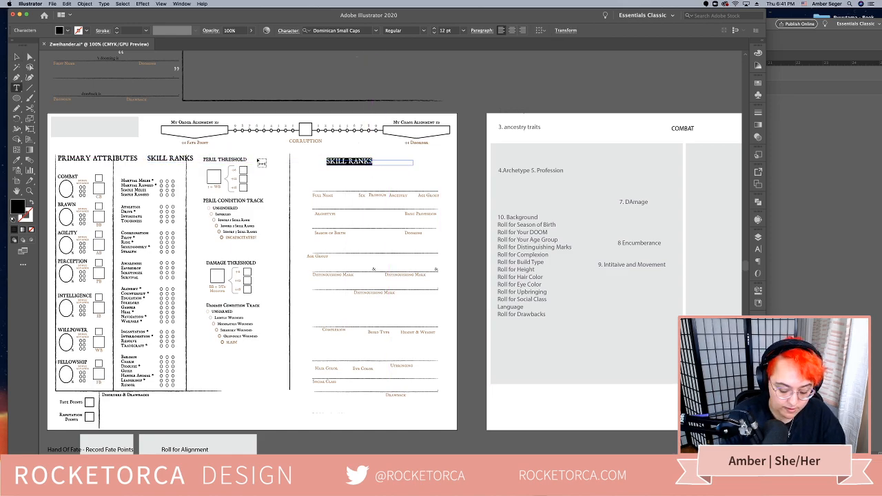
{"action": "type", "text": "CHARACTER BACK-"}
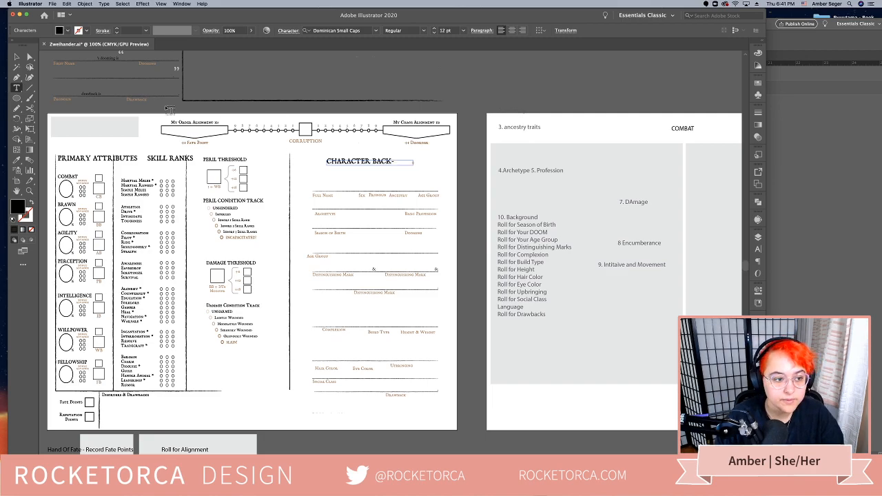
{"action": "left_click", "coordinate": [17, 56]}
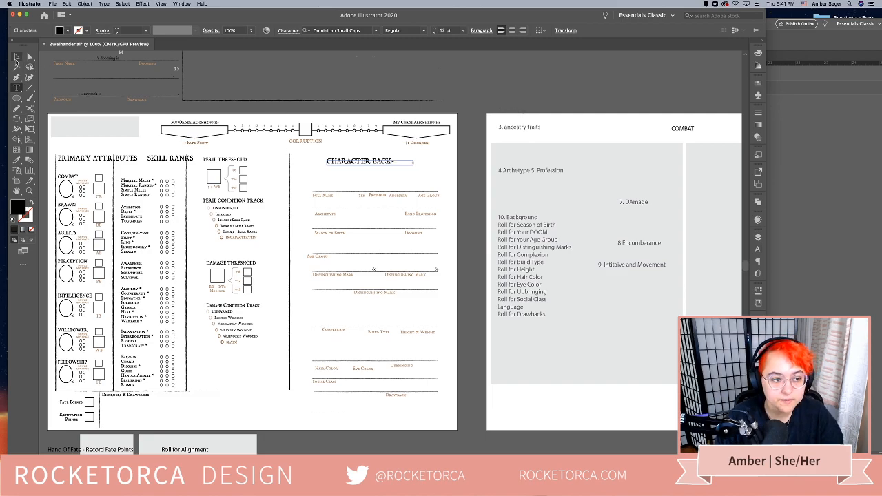
{"action": "left_click_drag", "start_coordinate": [415, 164], "coordinate": [442, 165]}
{"action": "double_click", "coordinate": [420, 162]}
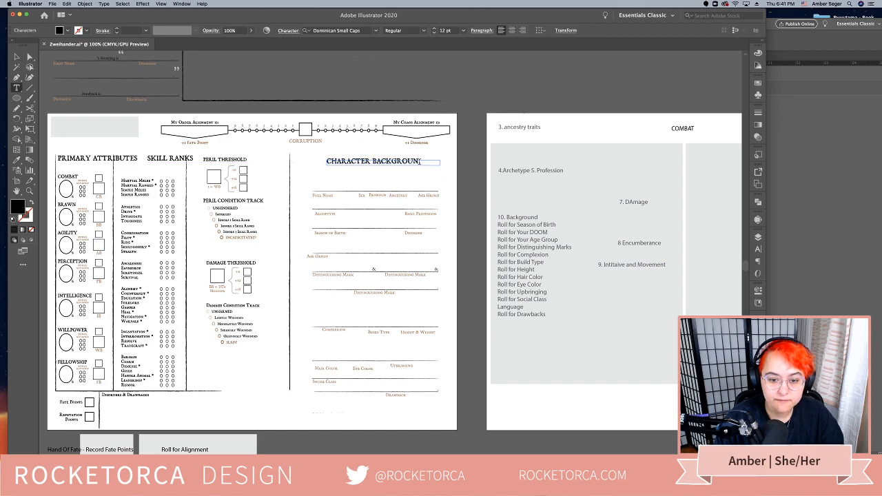
{"action": "type", "text": "D"}
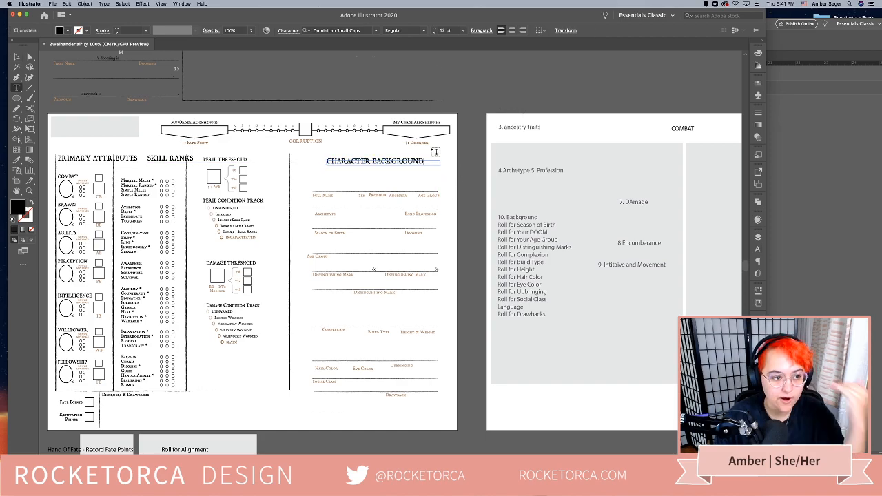
{"action": "left_click", "coordinate": [17, 57]}
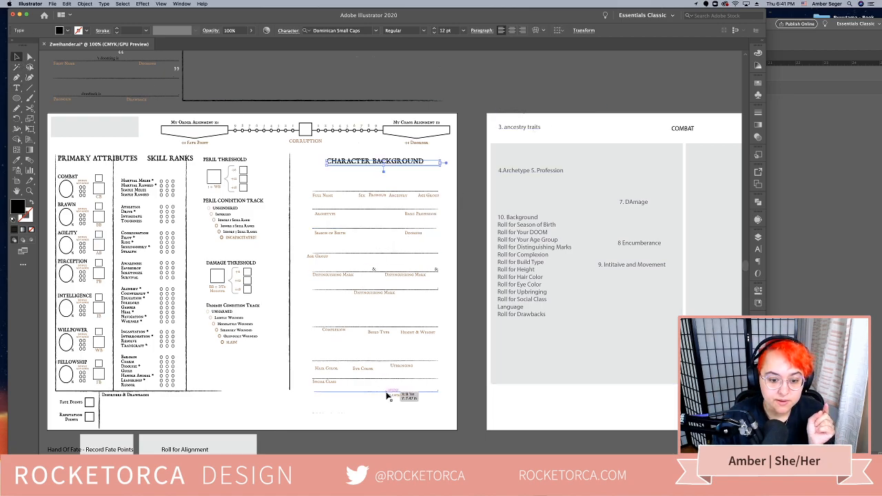
Delete the Age Group label from the Full Name row and vertically align the row's remaining labels
{"action": "scroll", "coordinate": [448, 431], "scroll_direction": "down", "scroll_amount": 1}
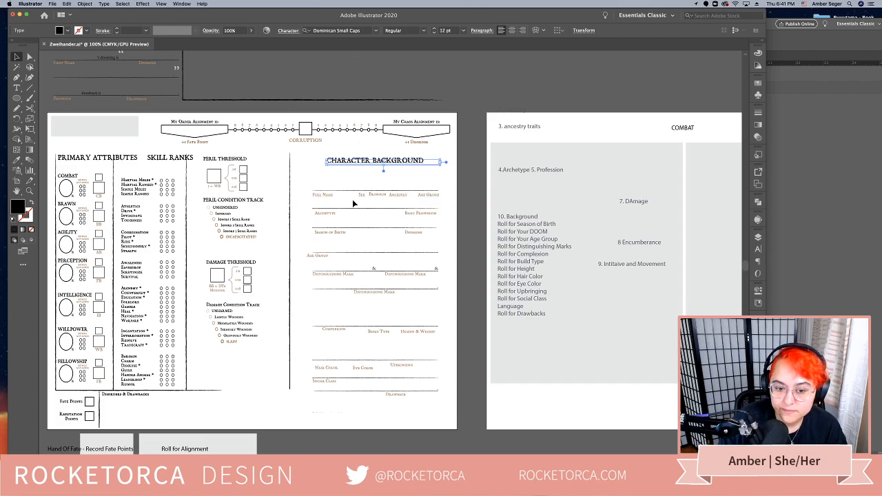
{"action": "left_click", "coordinate": [436, 199]}
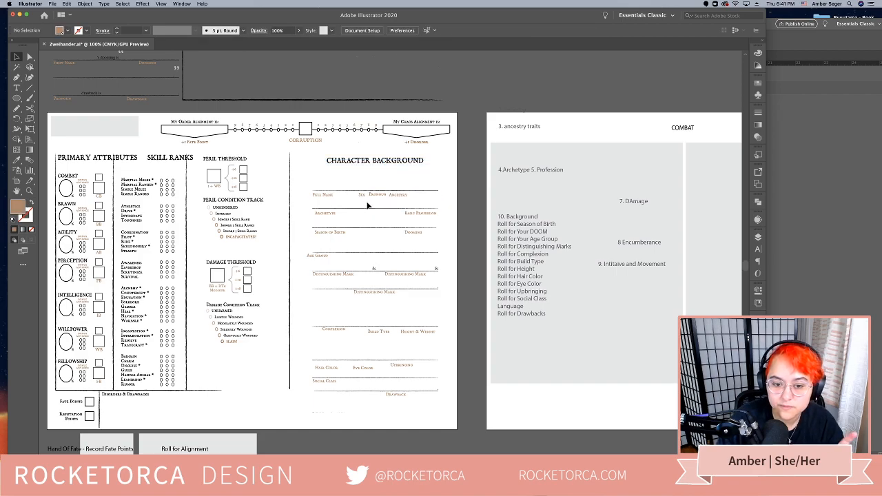
{"action": "left_click_drag", "start_coordinate": [308, 200], "coordinate": [409, 198]}
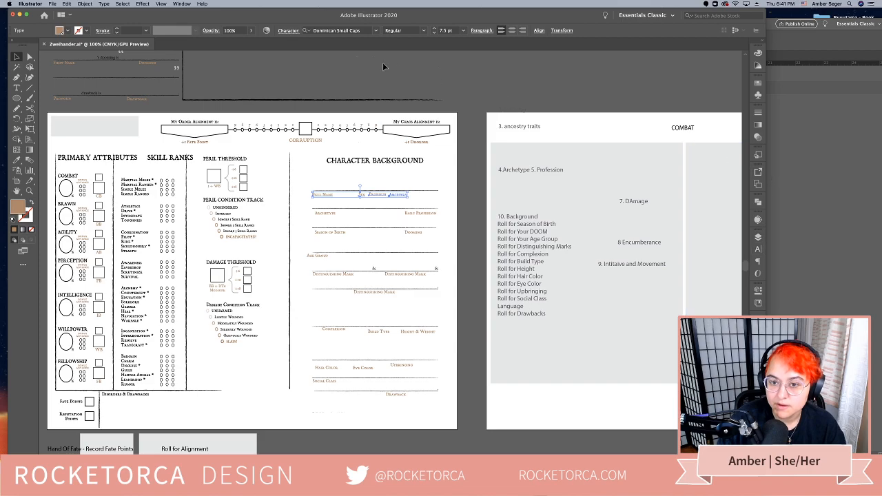
{"action": "left_click", "coordinate": [539, 30]}
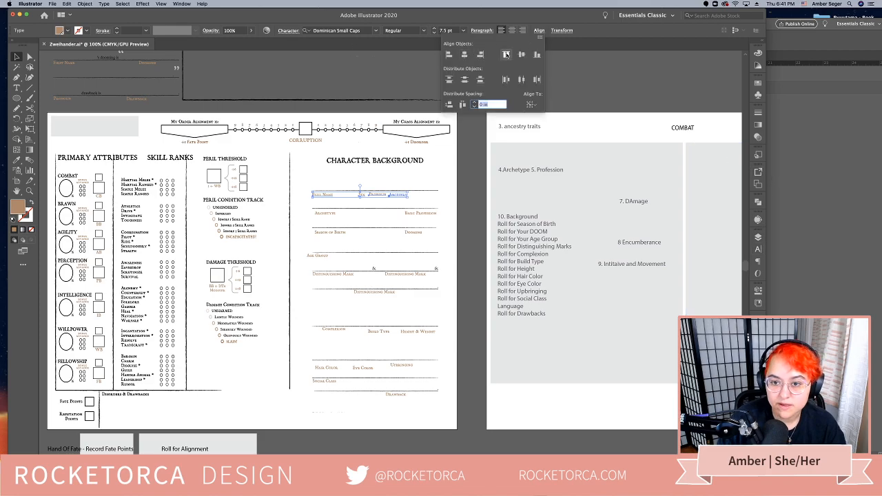
Open the floating Align panel and place it beside the character sheet page
{"action": "left_click", "coordinate": [182, 3]}
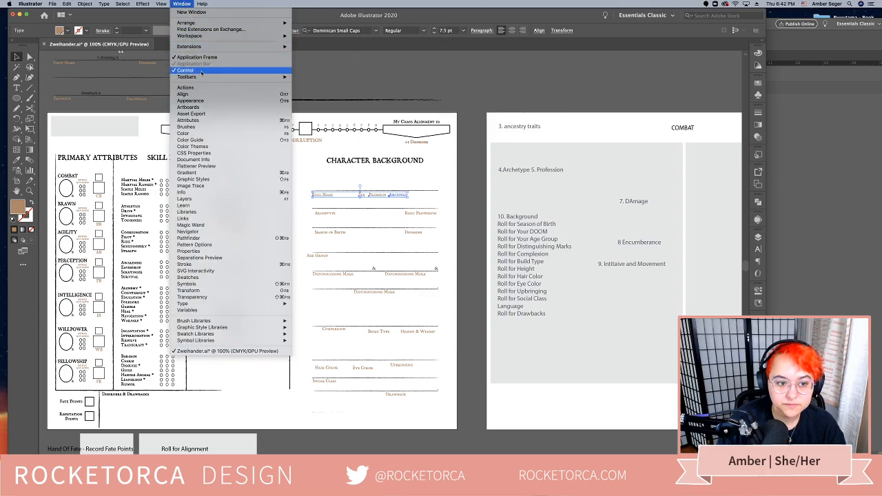
{"action": "left_click", "coordinate": [234, 95]}
{"action": "left_click_drag", "start_coordinate": [658, 151], "coordinate": [550, 86]}
{"action": "left_click", "coordinate": [367, 201]}
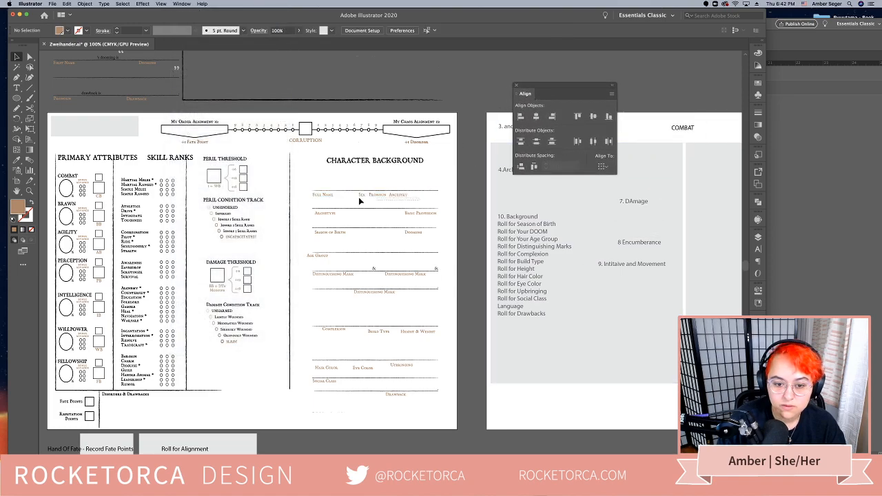
Move the Full Name row up beneath the "CHARACTER BACKGROUND" heading and the Archetype to Complexion rows down toward the Hair Color row
{"action": "left_click_drag", "start_coordinate": [304, 197], "coordinate": [307, 183]}
{"action": "left_click_drag", "start_coordinate": [370, 195], "coordinate": [370, 184]}
{"action": "left_click", "coordinate": [407, 204]}
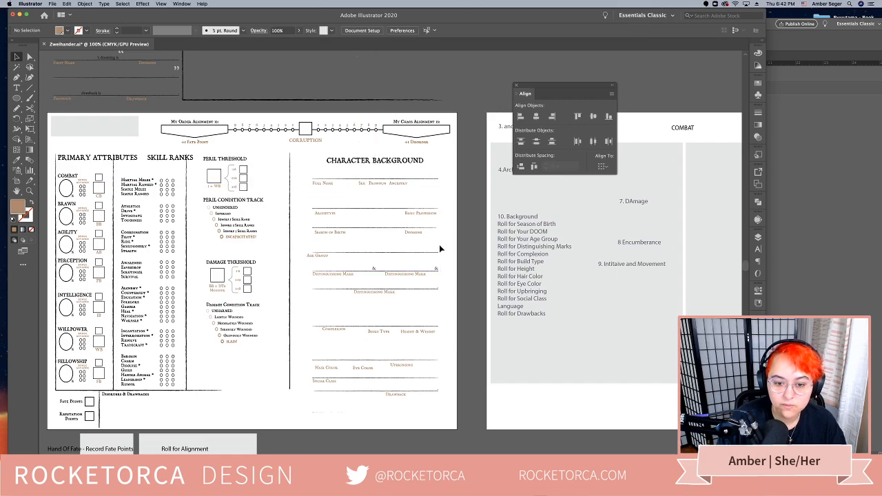
{"action": "left_click_drag", "start_coordinate": [454, 345], "coordinate": [315, 209]}
{"action": "left_click", "coordinate": [365, 252]}
{"action": "left_click_drag", "start_coordinate": [364, 249], "coordinate": [431, 343]}
{"action": "left_click", "coordinate": [414, 191]}
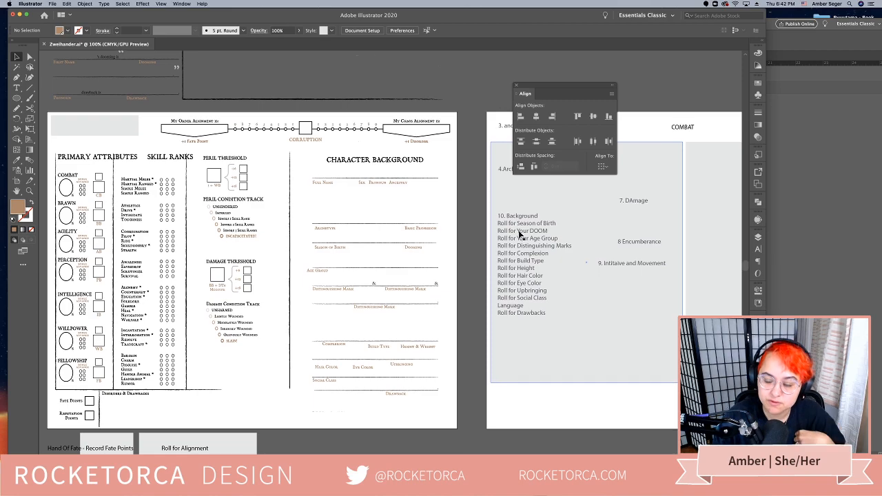
{"action": "left_click_drag", "start_coordinate": [562, 93], "coordinate": [616, 69]}
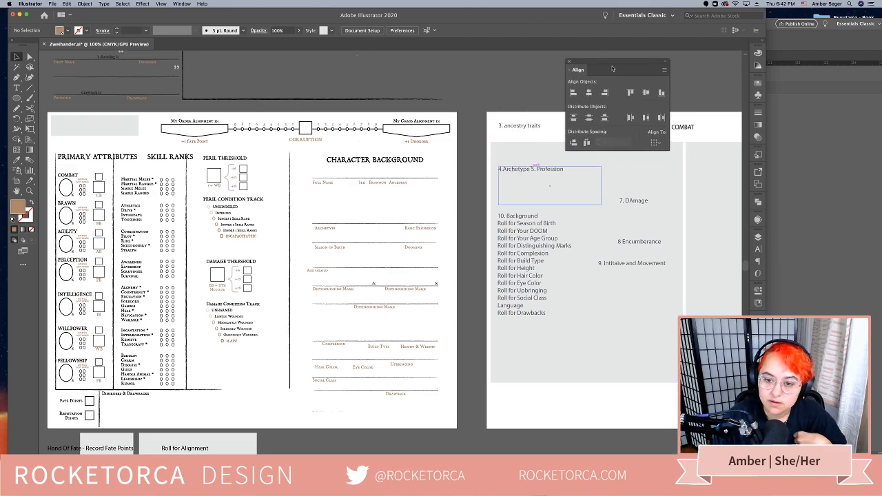
Copy the Full Name label beneath the second line under "CHARACTER BACKGROUND" and change its text to "Ancestry Traits"
{"action": "left_click_drag", "start_coordinate": [393, 195], "coordinate": [339, 202]}
{"action": "left_click_drag", "start_coordinate": [409, 216], "coordinate": [360, 201]}
{"action": "key", "text": "Delete"}
{"action": "double_click", "coordinate": [322, 203]}
{"action": "double_click", "coordinate": [322, 203]}
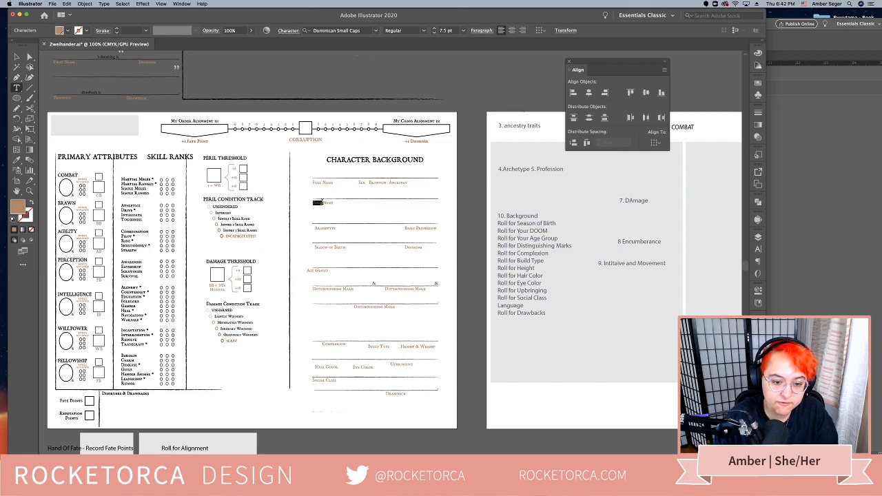
{"action": "type", "text": "Ancestry Traits"}
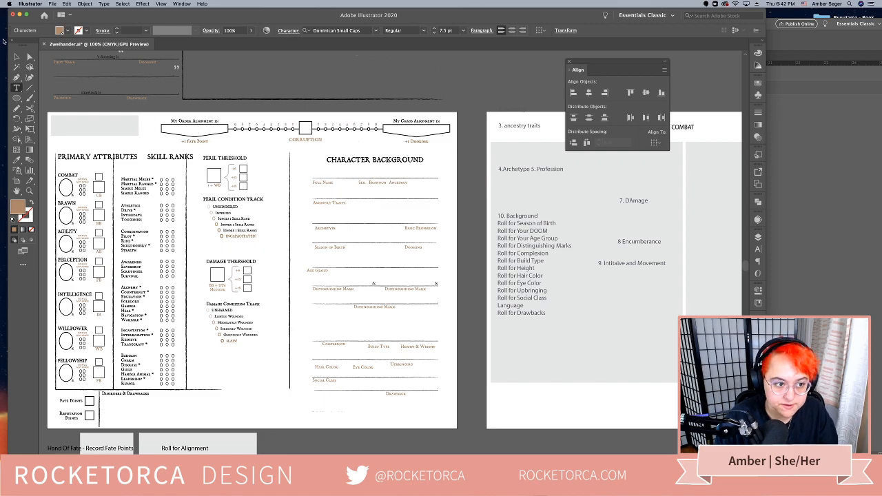
{"action": "key", "text": "Escape"}
{"action": "left_click", "coordinate": [486, 295]}
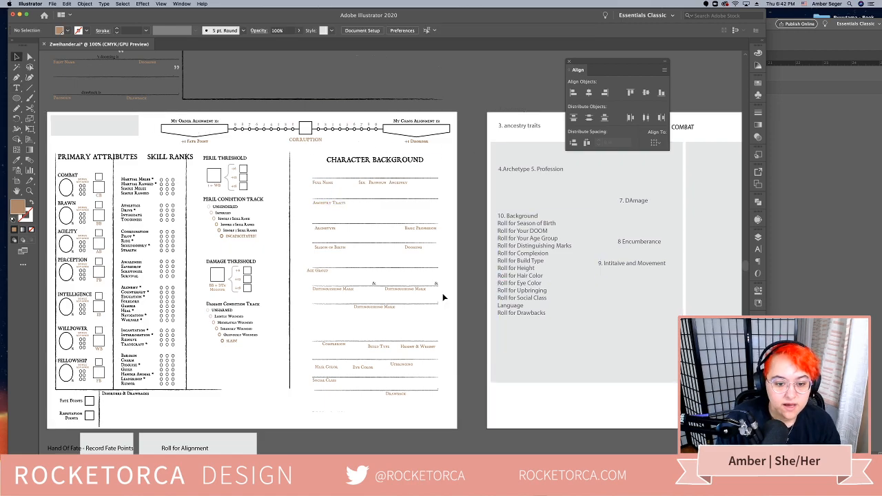
{"action": "scroll", "coordinate": [354, 332], "scroll_direction": "up", "scroll_amount": 10}
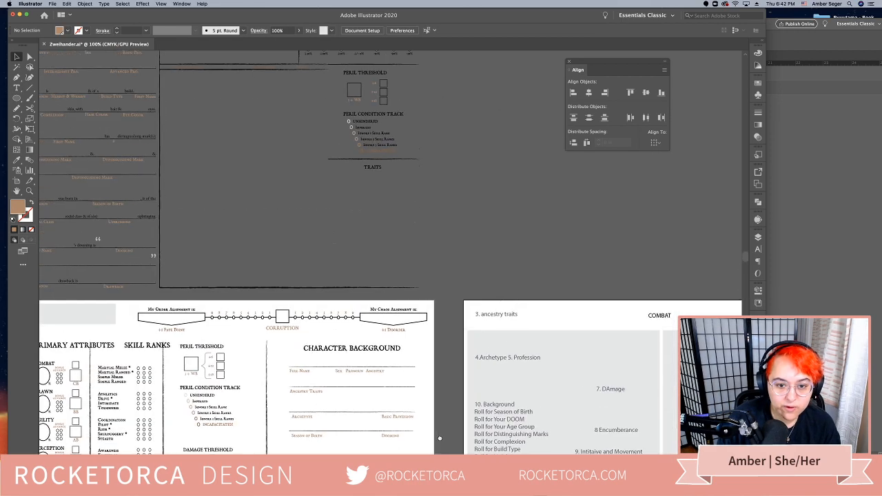
{"action": "left_click_drag", "start_coordinate": [412, 281], "coordinate": [394, 162]}
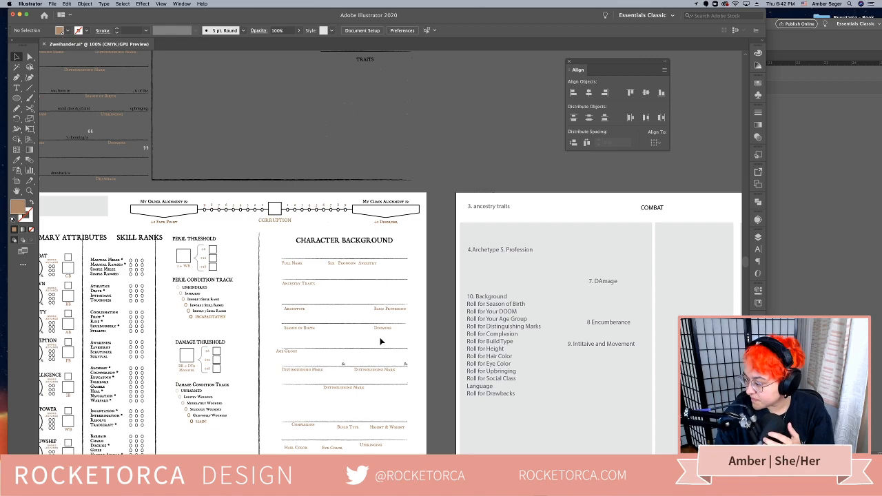
{"action": "scroll", "coordinate": [380, 341], "scroll_direction": "down", "scroll_amount": 1}
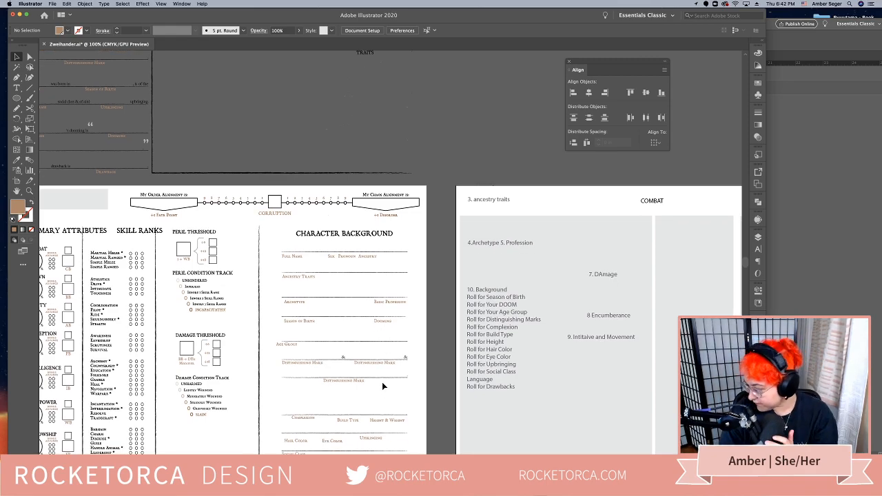
{"action": "scroll", "coordinate": [357, 400], "scroll_direction": "down", "scroll_amount": 1}
{"action": "scroll", "coordinate": [357, 398], "scroll_direction": "down", "scroll_amount": 2}
{"action": "left_click", "coordinate": [350, 368]}
{"action": "key", "text": "Delete"}
{"action": "key", "text": "super+z"}
{"action": "left_click", "coordinate": [345, 379]}
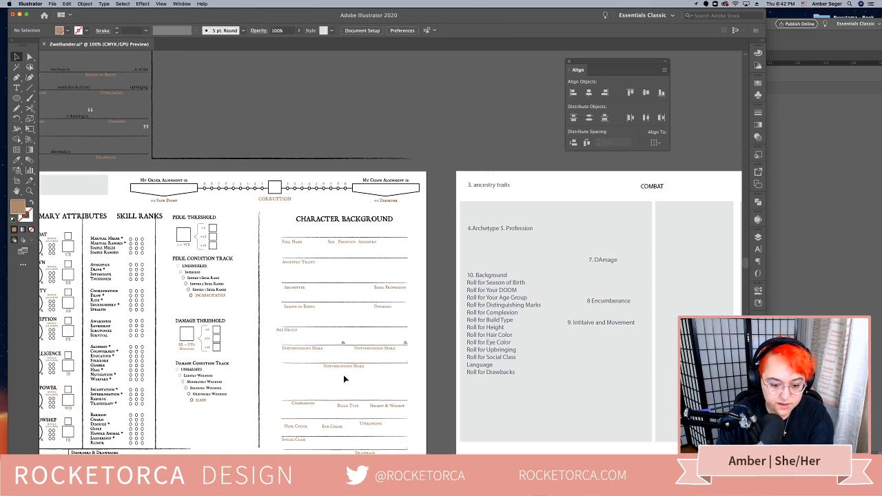
Delete the second and third Distinguishing Mark labels from the grouped rows, keeping only the first one
{"action": "double_click", "coordinate": [350, 370]}
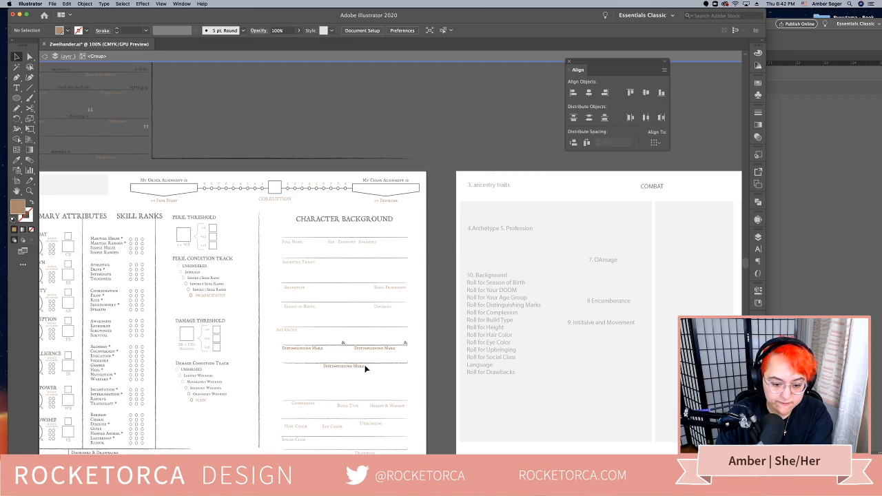
{"action": "left_click", "coordinate": [359, 369]}
{"action": "key", "text": "Delete"}
{"action": "left_click", "coordinate": [378, 350]}
{"action": "key", "text": "Delete"}
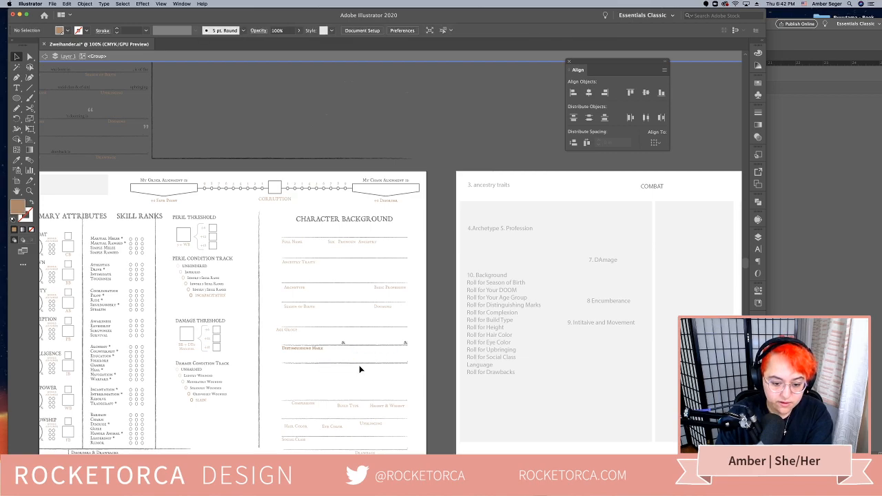
Delete the lower writing line from the Distinguishing Mark group
{"action": "double_click", "coordinate": [359, 367]}
{"action": "left_click_drag", "start_coordinate": [413, 380], "coordinate": [280, 366]}
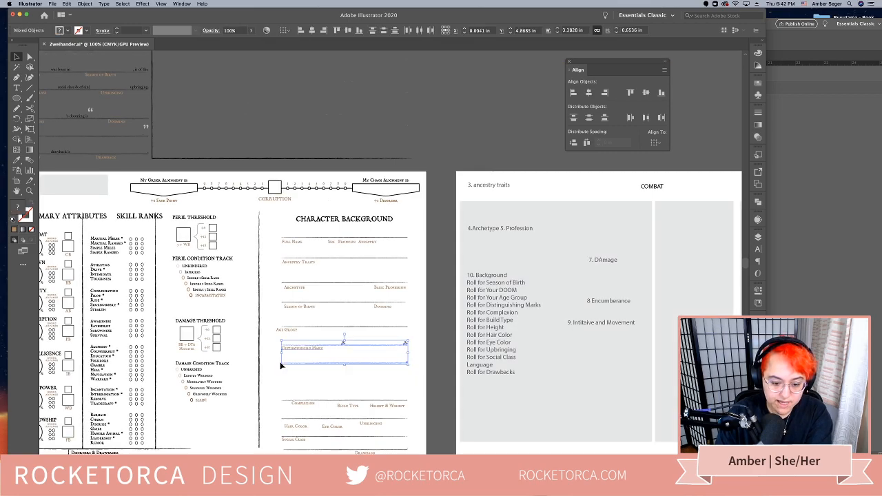
{"action": "double_click", "coordinate": [418, 377]}
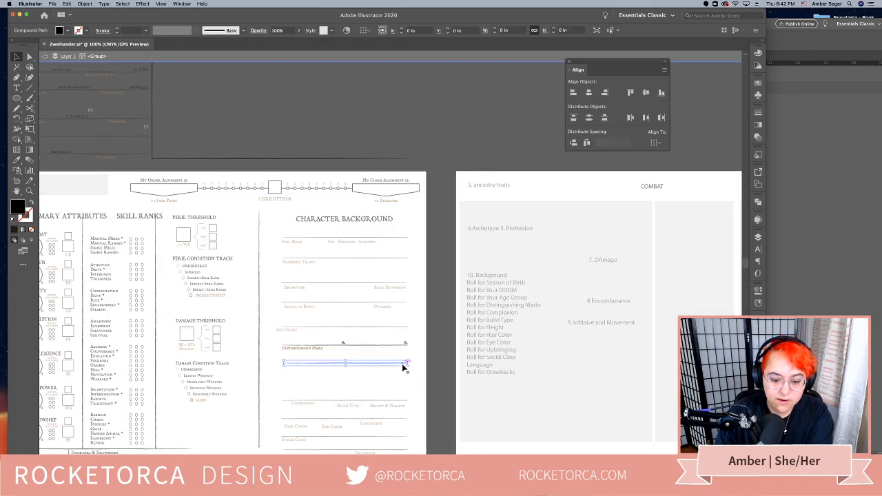
{"action": "left_click", "coordinate": [293, 363]}
{"action": "key", "text": "Delete"}
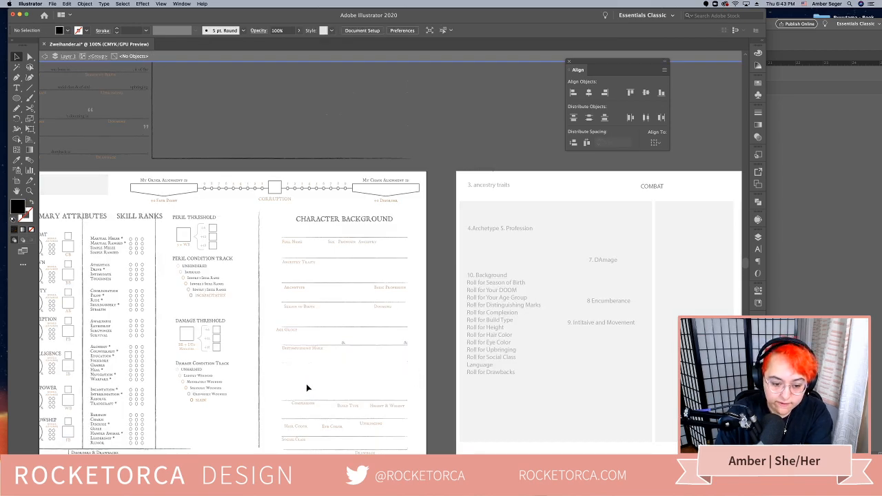
Clear the stray line fragments beneath the Distinguishing Mark label
{"action": "double_click", "coordinate": [296, 373]}
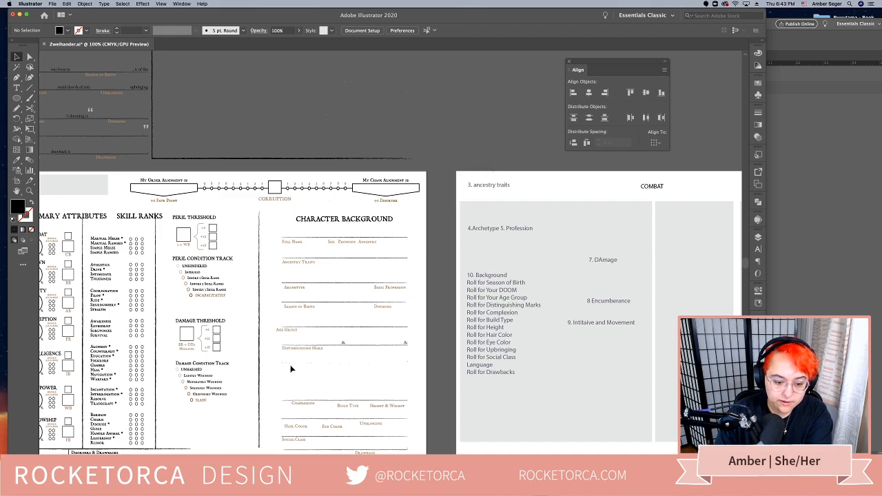
{"action": "double_click", "coordinate": [291, 364]}
{"action": "left_click_drag", "start_coordinate": [276, 361], "coordinate": [351, 377]}
{"action": "key", "text": "Delete"}
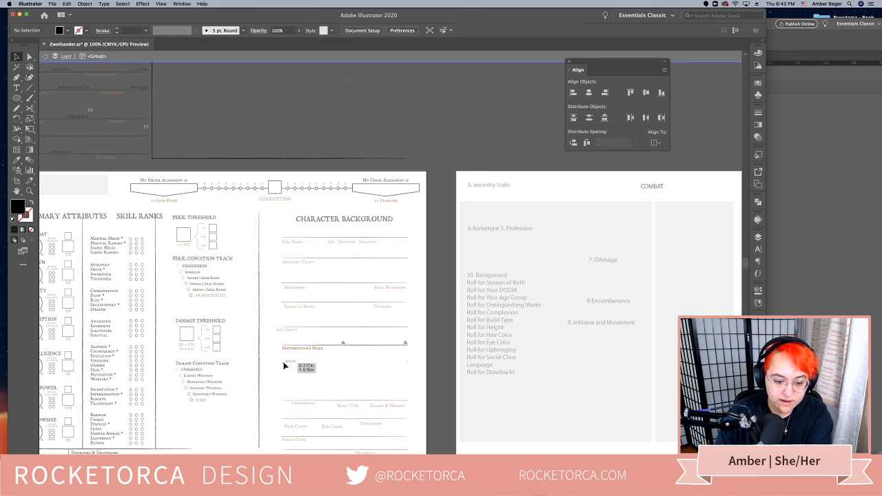
{"action": "double_click", "coordinate": [284, 366]}
{"action": "key", "text": "a"}
{"action": "left_click_drag", "start_coordinate": [328, 378], "coordinate": [272, 366]}
{"action": "key", "text": "v"}
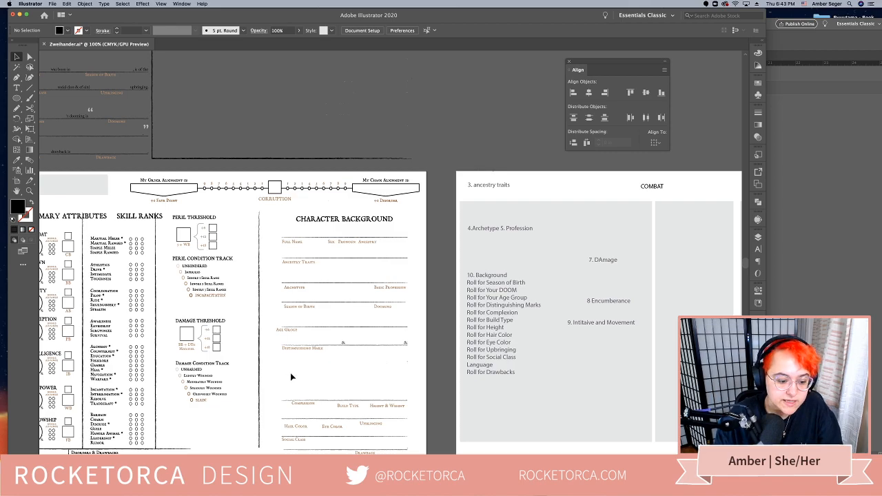
Remove the faint stray marks beneath the Drawback row near the page's lower edge
{"action": "scroll", "coordinate": [293, 375], "scroll_direction": "down", "scroll_amount": 3}
{"action": "scroll", "coordinate": [293, 374], "scroll_direction": "left", "scroll_amount": 2}
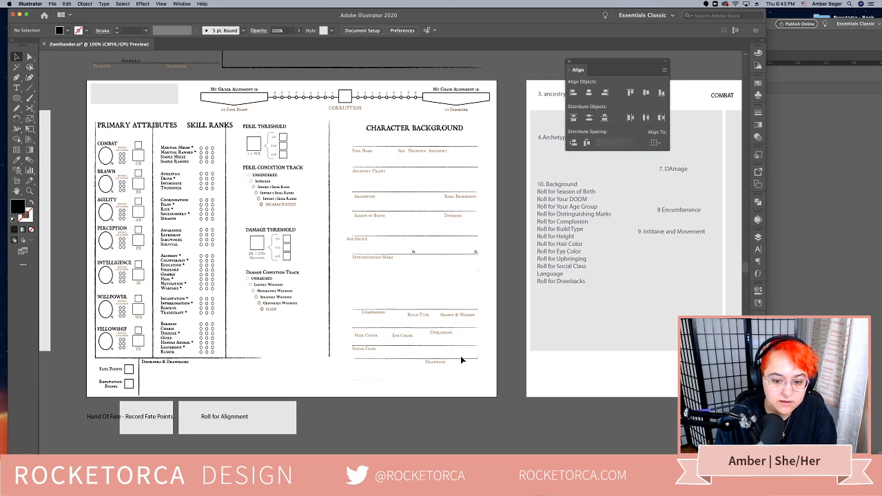
{"action": "left_click_drag", "start_coordinate": [471, 381], "coordinate": [358, 304]}
{"action": "key", "text": "a"}
{"action": "left_click_drag", "start_coordinate": [442, 391], "coordinate": [352, 378]}
{"action": "key", "text": "v"}
{"action": "left_click_drag", "start_coordinate": [459, 373], "coordinate": [421, 418]}
{"action": "left_click", "coordinate": [520, 327]}
{"action": "left_click", "coordinate": [486, 357]}
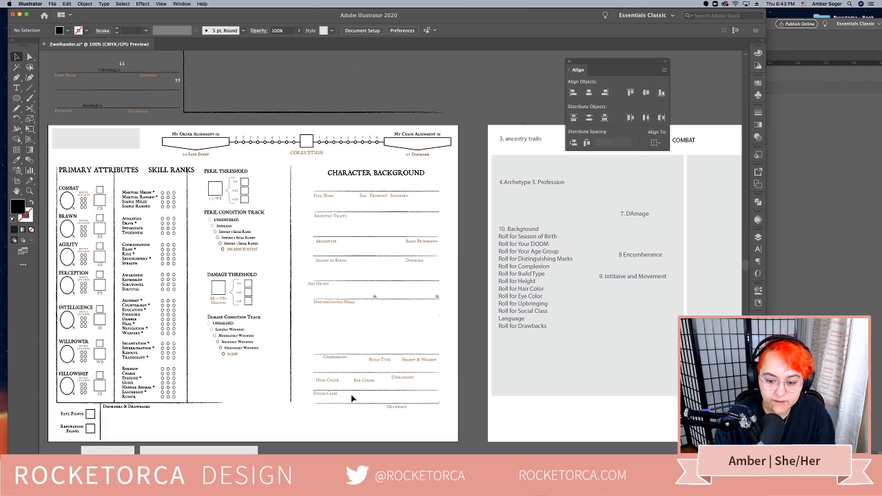
Copy the Social Class label further along its row and change the copy's text to "Language"
{"action": "left_click_drag", "start_coordinate": [332, 398], "coordinate": [400, 399]}
{"action": "key", "text": "t"}
{"action": "triple_click", "coordinate": [399, 393]}
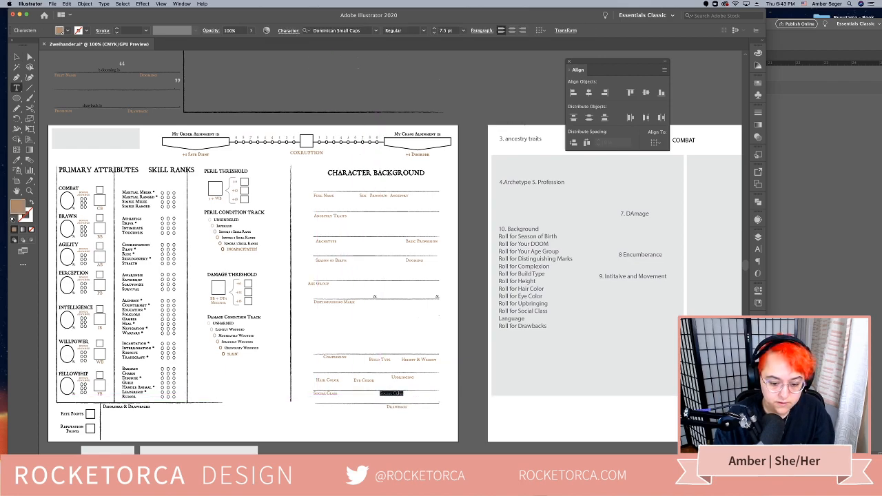
{"action": "type", "text": "Language"}
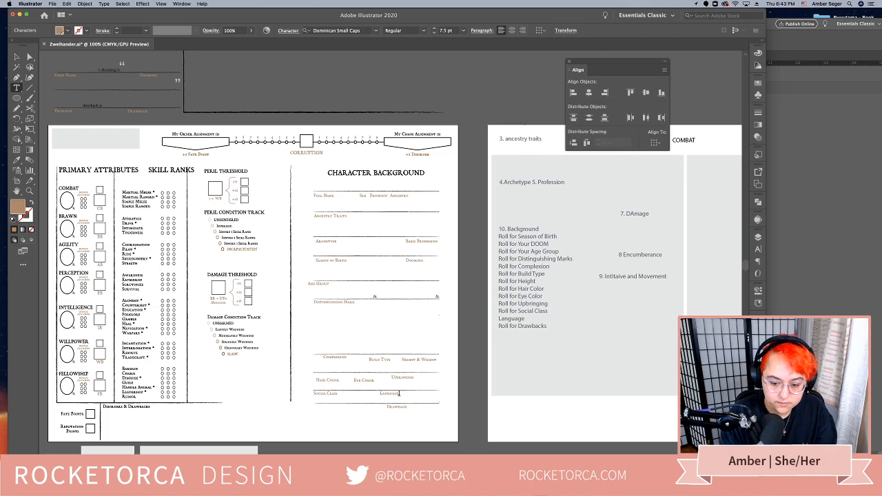
{"action": "key", "text": "Escape"}
{"action": "left_click", "coordinate": [481, 305]}
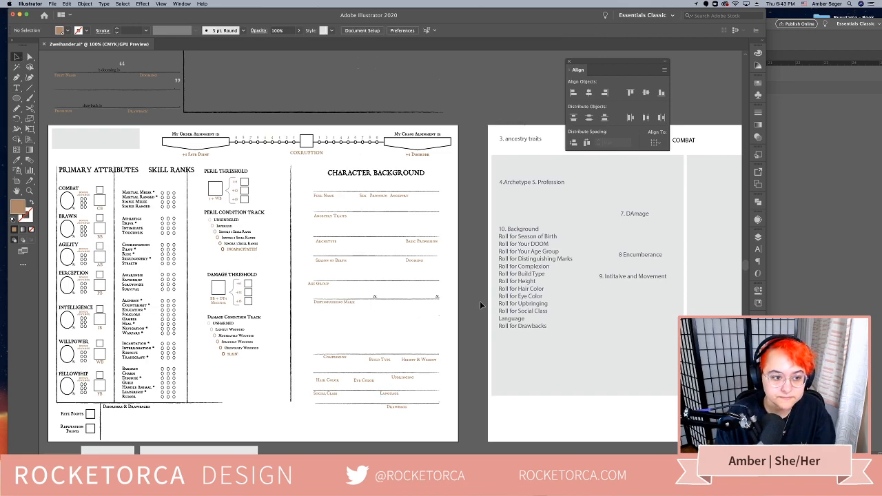
Enlarge the "PERIL THRESHOLD" heading inside its group to match the "SKILL RANKS" heading
{"action": "scroll", "coordinate": [481, 305], "scroll_direction": "up", "scroll_amount": 1}
{"action": "scroll", "coordinate": [480, 305], "scroll_direction": "down", "scroll_amount": 1}
{"action": "left_click", "coordinate": [227, 181]}
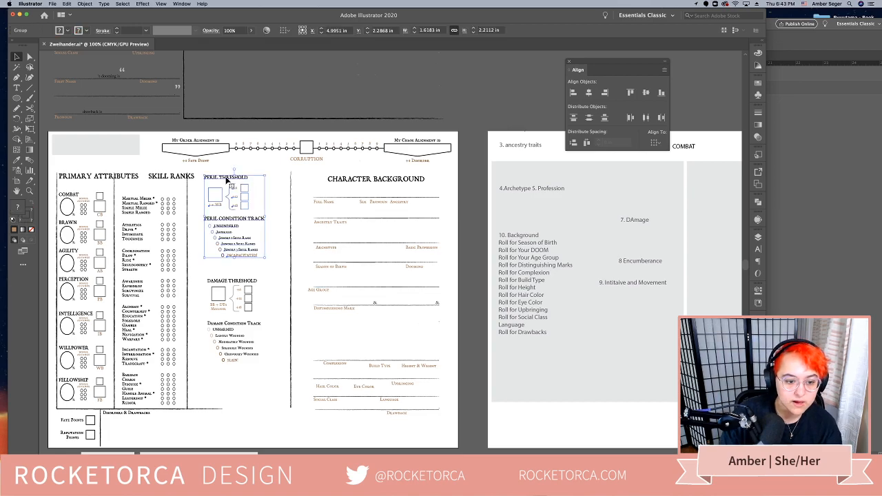
{"action": "double_click", "coordinate": [227, 181]}
{"action": "double_click", "coordinate": [238, 179]}
{"action": "key", "text": "super+a"}
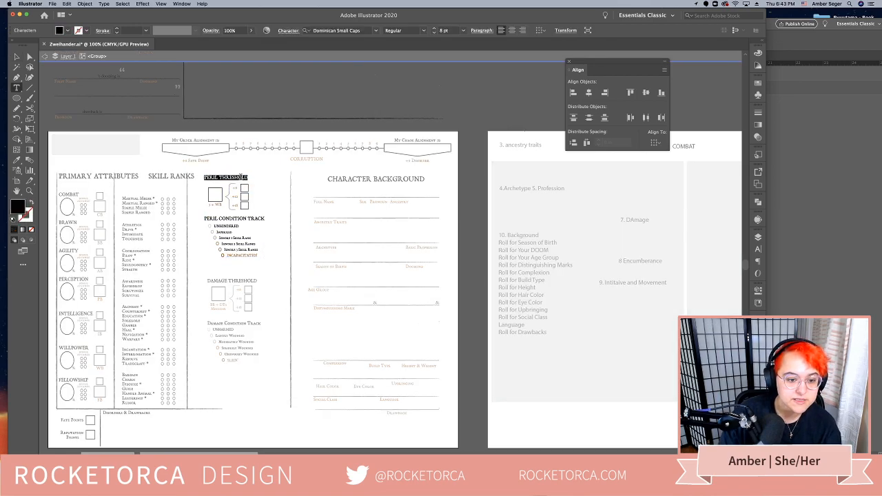
{"action": "key", "text": "super+shift+period"}
{"action": "key", "text": "super+shift+period"}
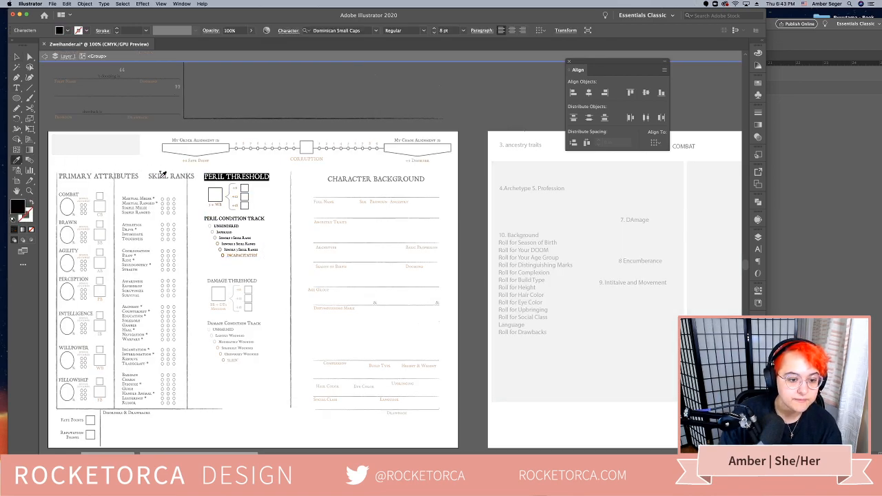
{"action": "key", "text": "Escape"}
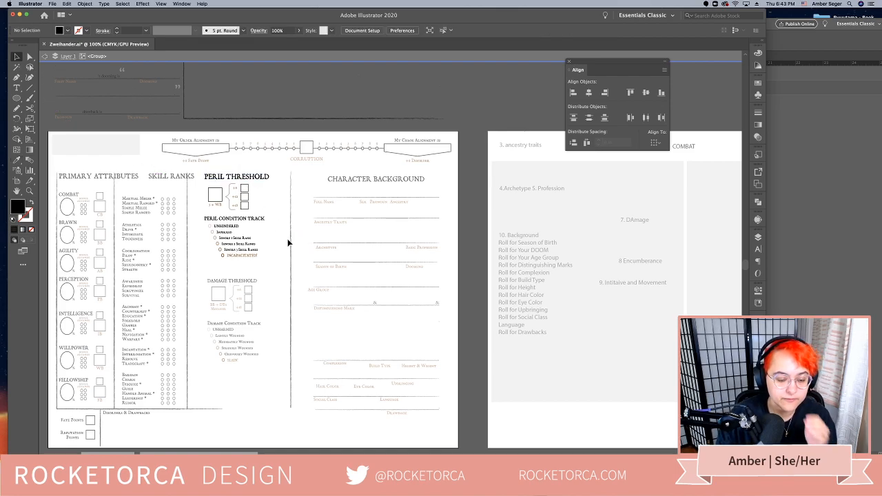
{"action": "double_click", "coordinate": [289, 242]}
Switch to the InDesign document and examine the original combat profile and background pages, returning to Illustrator for the new sheet
{"action": "scroll", "coordinate": [614, 355], "scroll_direction": "right", "scroll_amount": 1}
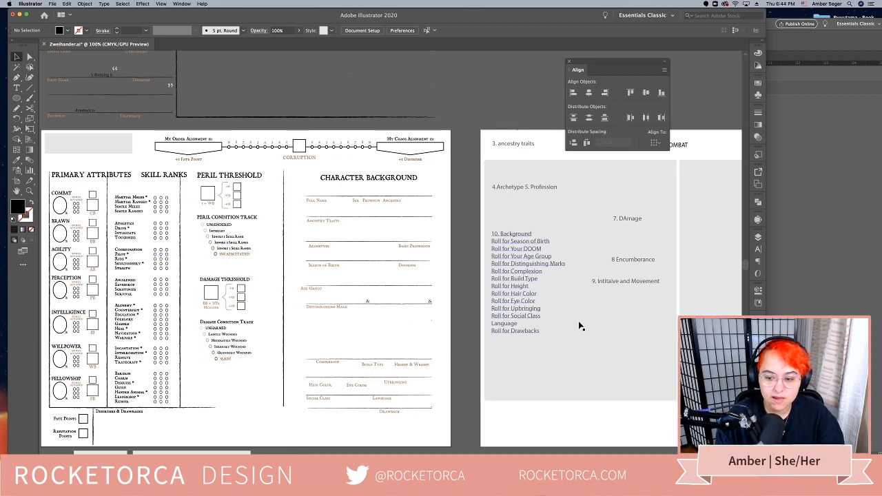
{"action": "left_click", "coordinate": [813, 211]}
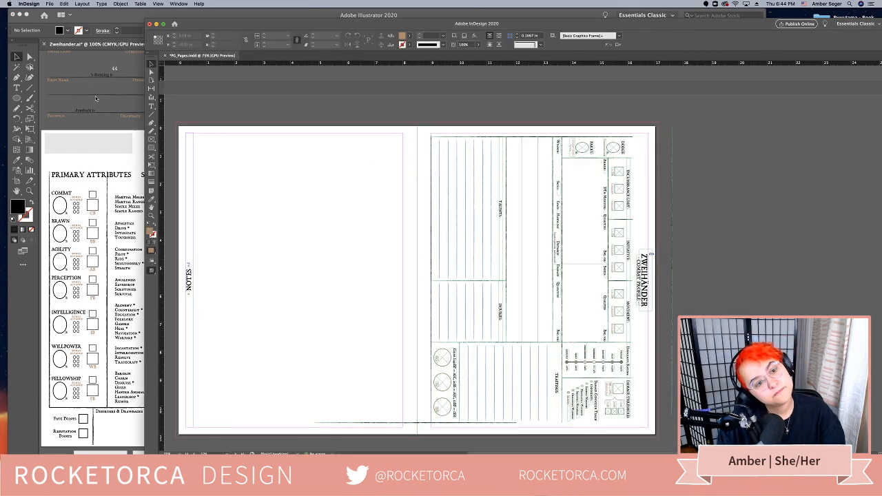
{"action": "left_click_drag", "start_coordinate": [380, 293], "coordinate": [327, 255]}
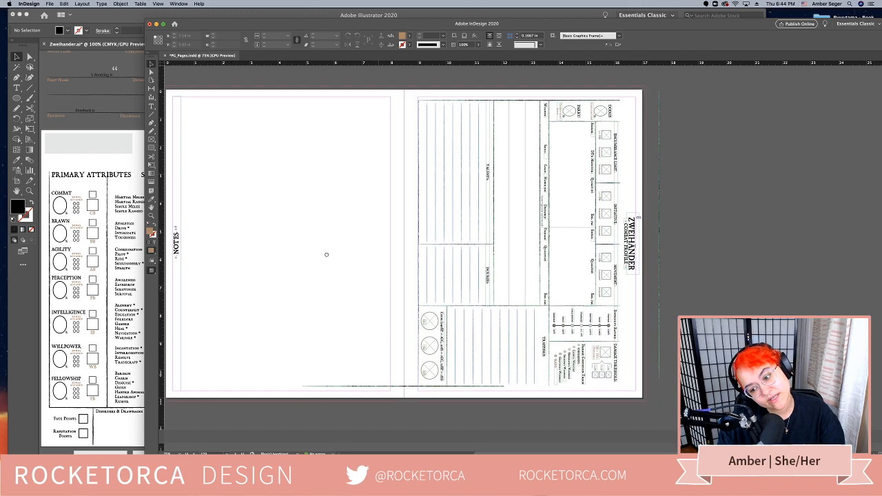
{"action": "scroll", "coordinate": [349, 220], "scroll_direction": "up", "scroll_amount": 5}
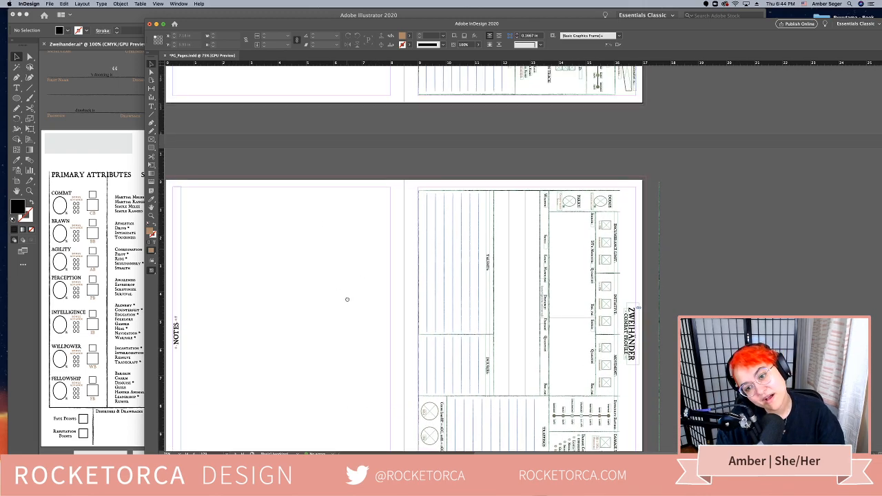
{"action": "scroll", "coordinate": [347, 300], "scroll_direction": "up", "scroll_amount": 10}
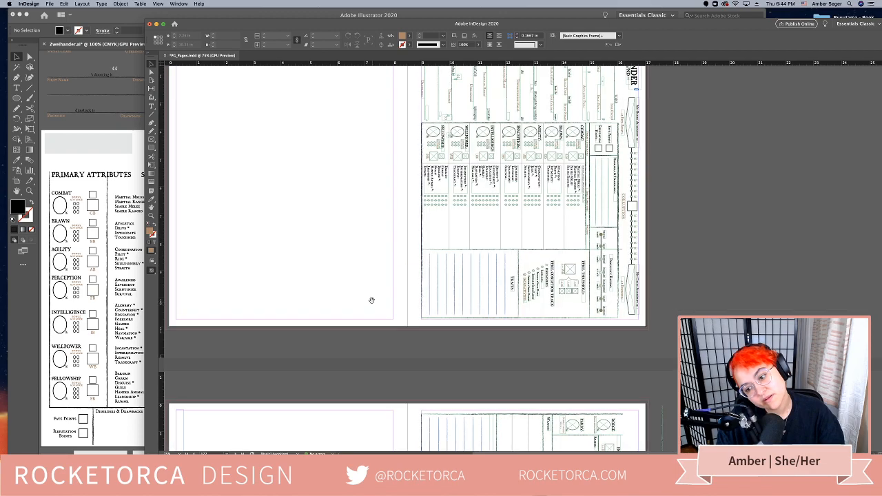
{"action": "scroll", "coordinate": [403, 266], "scroll_direction": "up", "scroll_amount": 1}
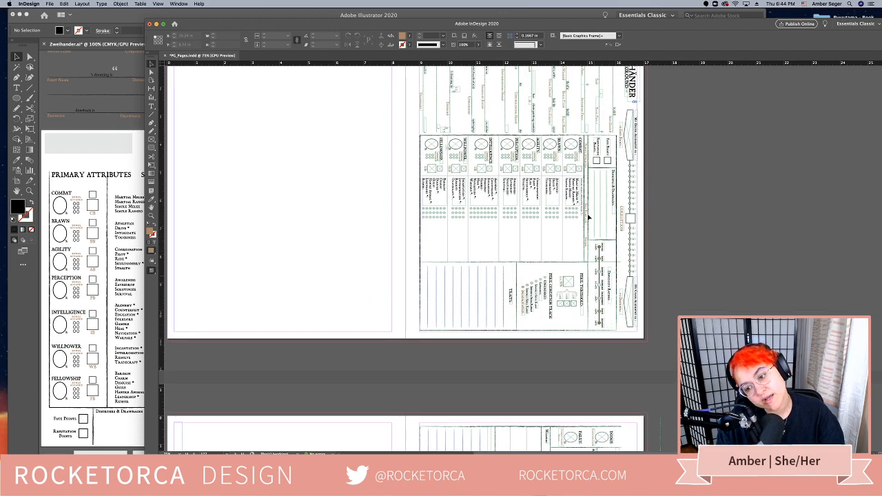
{"action": "scroll", "coordinate": [590, 231], "scroll_direction": "up", "scroll_amount": 2}
{"action": "scroll", "coordinate": [590, 231], "scroll_direction": "up", "scroll_amount": 1}
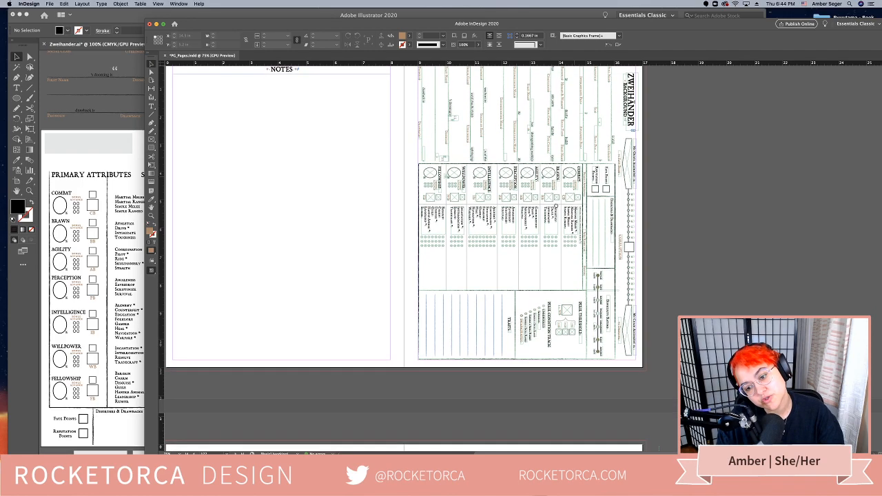
{"action": "scroll", "coordinate": [590, 231], "scroll_direction": "up", "scroll_amount": 5}
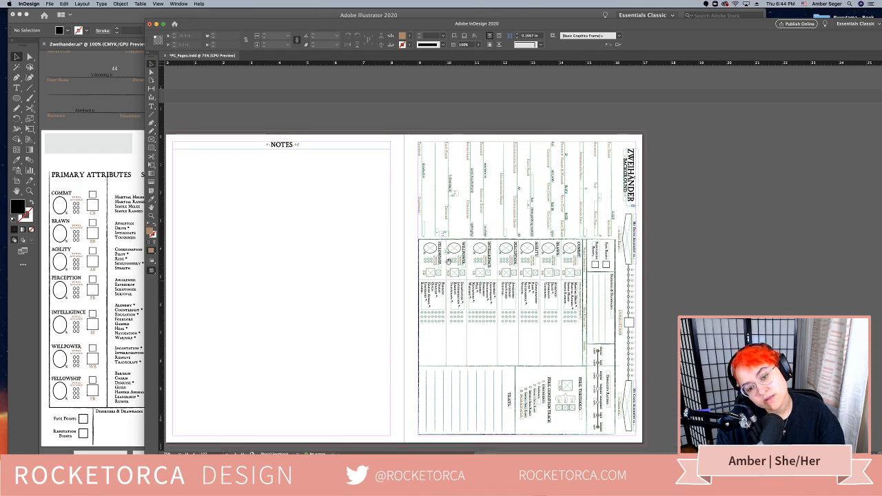
{"action": "left_click", "coordinate": [137, 122]}
Move the "Disorders & Drawbacks" heading from beside the fate and reputation boxes to beneath the Drawback row
{"action": "left_click_drag", "start_coordinate": [219, 261], "coordinate": [286, 211]}
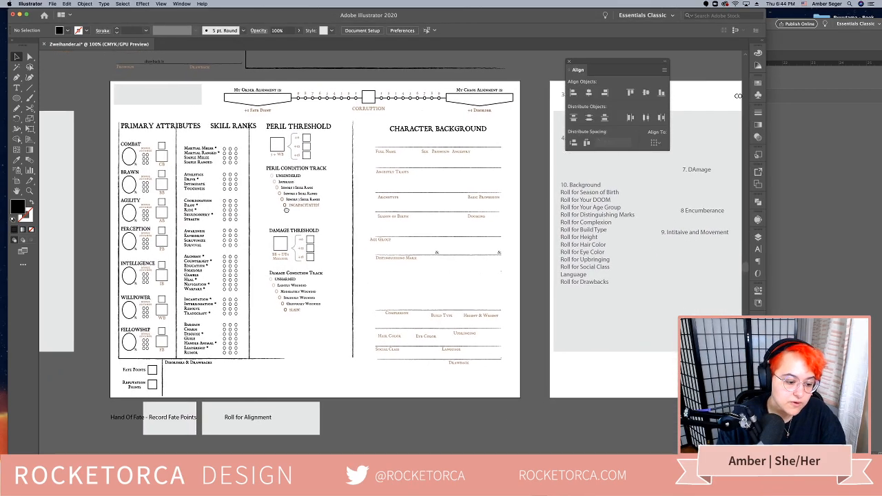
{"action": "left_click_drag", "start_coordinate": [188, 363], "coordinate": [416, 367]}
{"action": "left_click", "coordinate": [450, 390]}
{"action": "scroll", "coordinate": [331, 385], "scroll_direction": "left", "scroll_amount": 3}
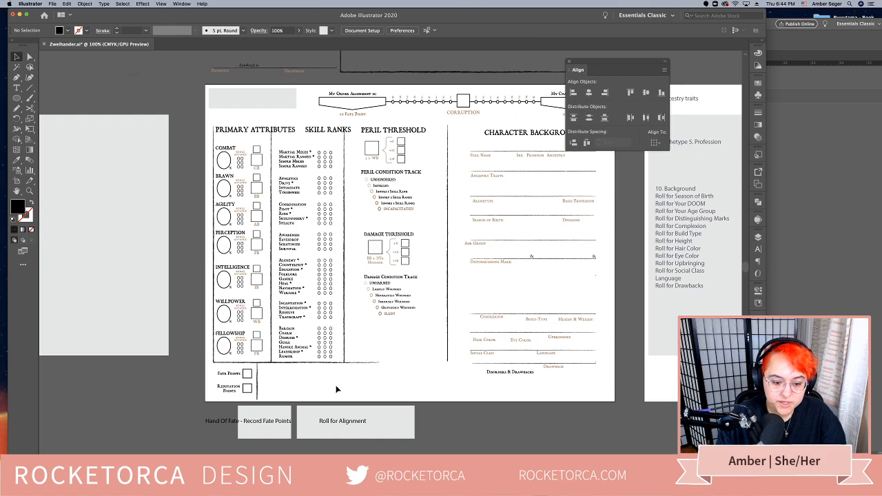
{"action": "scroll", "coordinate": [506, 390], "scroll_direction": "down", "scroll_amount": 2}
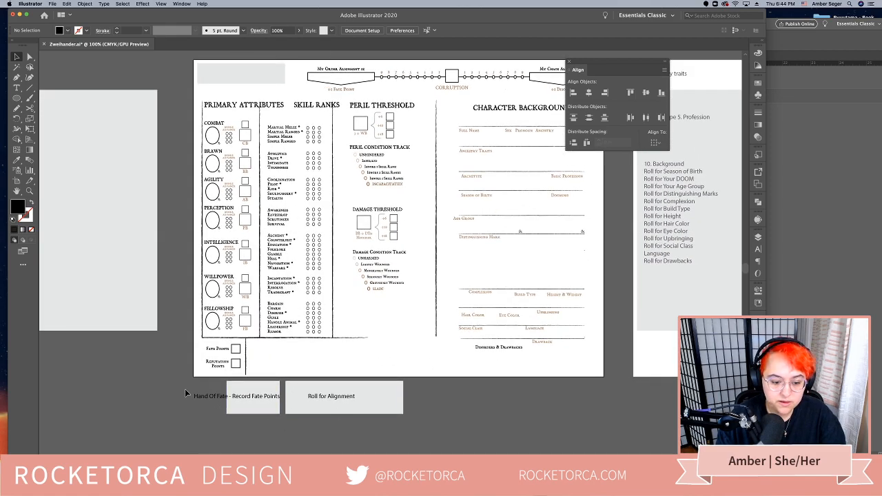
Delete the "Hand Of Fate - Record Fate Points" note and its grey box below the first page
{"action": "left_click_drag", "start_coordinate": [258, 398], "coordinate": [214, 397]}
{"action": "key", "text": "Delete"}
{"action": "left_click_drag", "start_coordinate": [435, 329], "coordinate": [390, 377]}
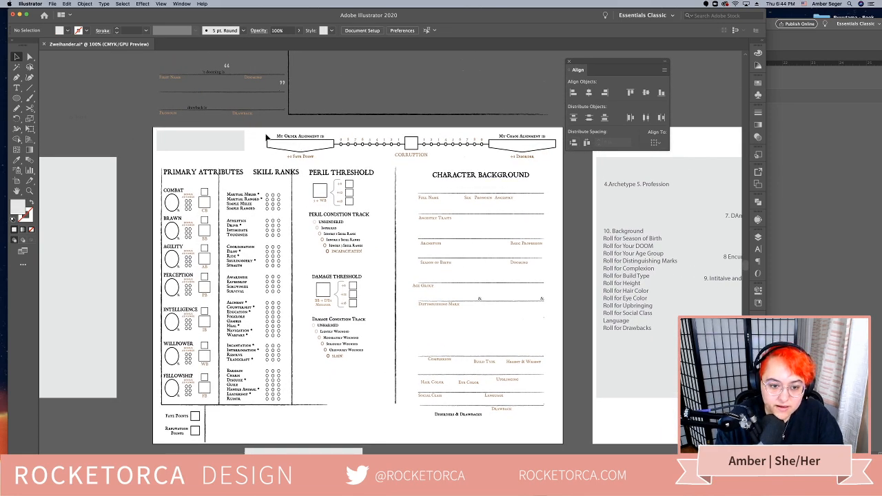
Move the corruption and alignment track from the page top to the bottom, beside the fate and reputation point boxes
{"action": "left_click", "coordinate": [548, 163]}
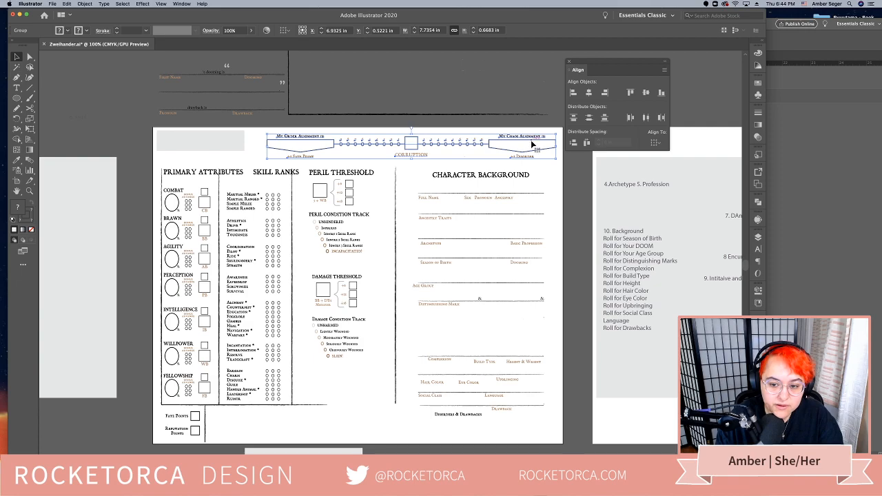
{"action": "left_click_drag", "start_coordinate": [532, 140], "coordinate": [481, 419]}
{"action": "left_click", "coordinate": [535, 427]}
Move the "Disorders & Drawbacks" heading up into the gap between the Distinguishing Mark and Complexion rows
{"action": "left_click_drag", "start_coordinate": [496, 421], "coordinate": [447, 327]}
{"action": "left_click", "coordinate": [437, 411]}
{"action": "left_click_drag", "start_coordinate": [699, 333], "coordinate": [450, 363]}
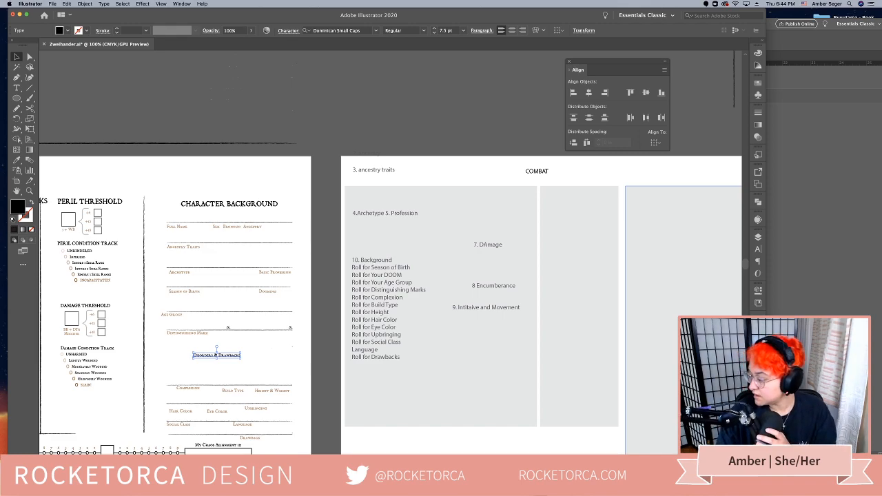
{"action": "key", "text": "super+Tab"}
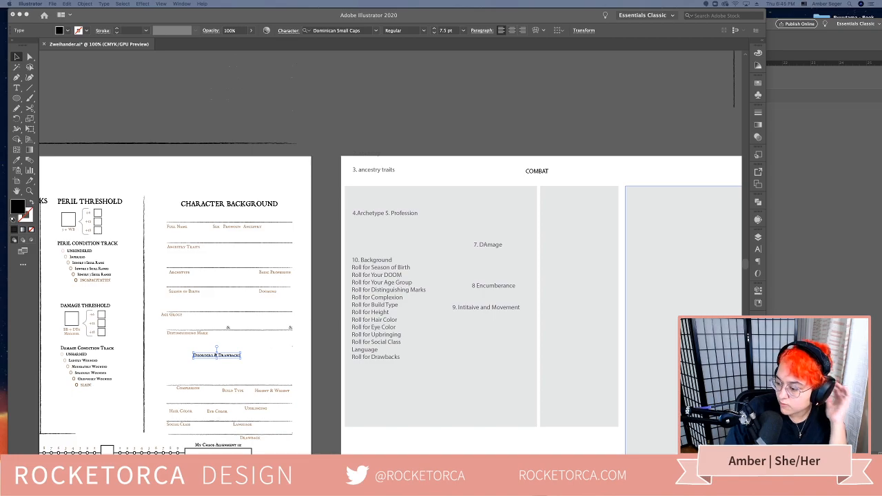
{"action": "left_click", "coordinate": [327, 290]}
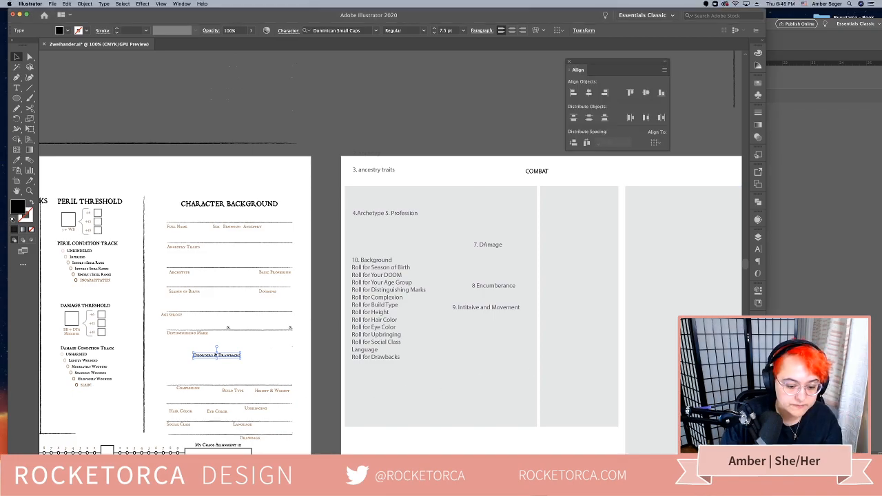
{"action": "left_click", "coordinate": [326, 290]}
{"action": "left_click_drag", "start_coordinate": [327, 310], "coordinate": [407, 280]}
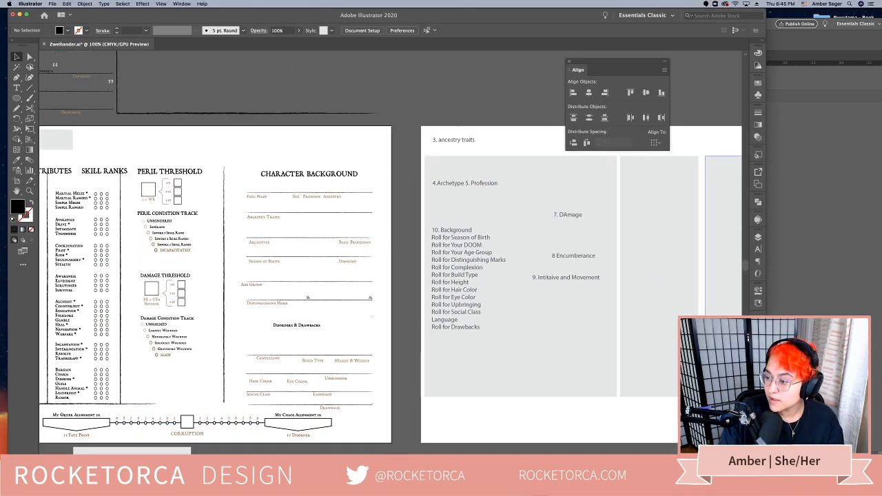
{"action": "key", "text": "super+Tab"}
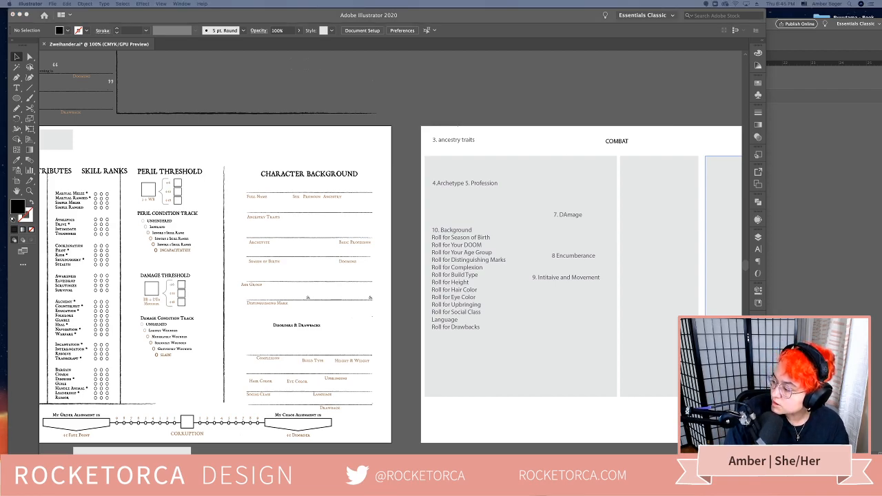
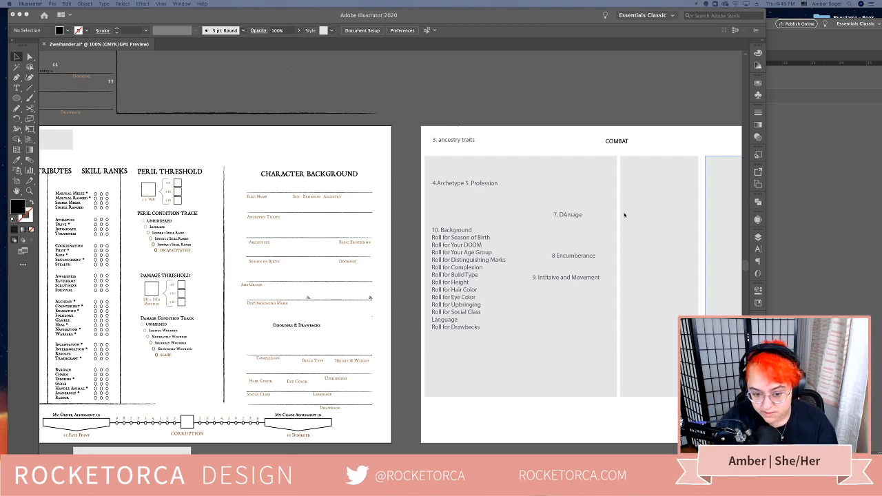
{"action": "key", "text": "shift+F7"}
Delete the stray mark below the Distinguishing Mark row without removing the rest of its group
{"action": "left_click", "coordinate": [373, 317]}
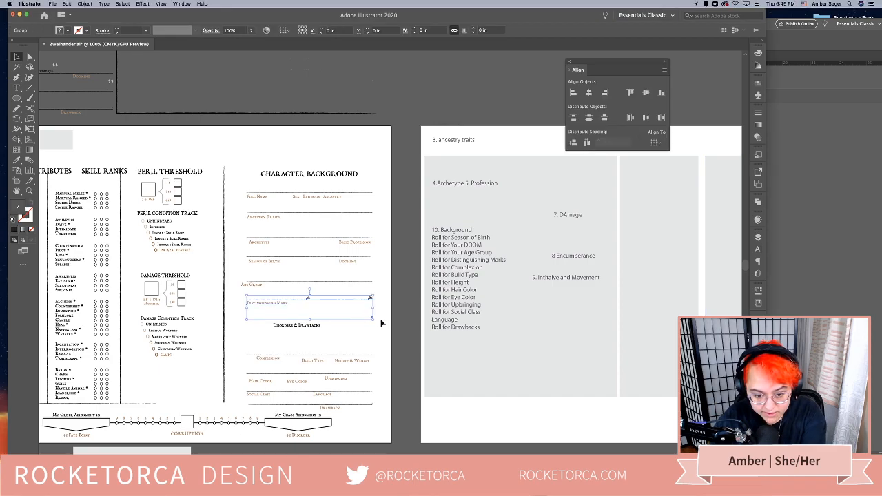
{"action": "left_click", "coordinate": [386, 326]}
{"action": "key", "text": "s"}
{"action": "key", "text": "a"}
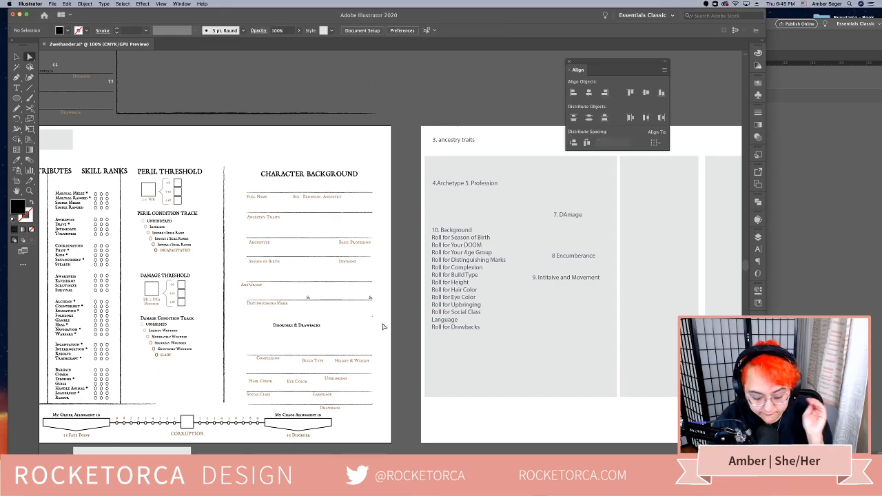
{"action": "left_click", "coordinate": [372, 317]}
{"action": "key", "text": "Delete"}
{"action": "key", "text": "v"}
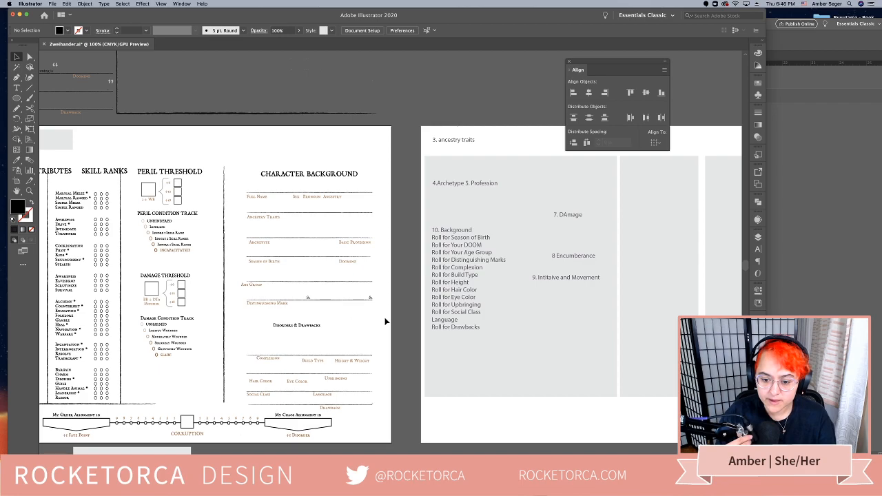
Switch to the InDesign document, examine the original attributes, skills and traits layout, and return to Illustrator
{"action": "key", "text": "super+Tab"}
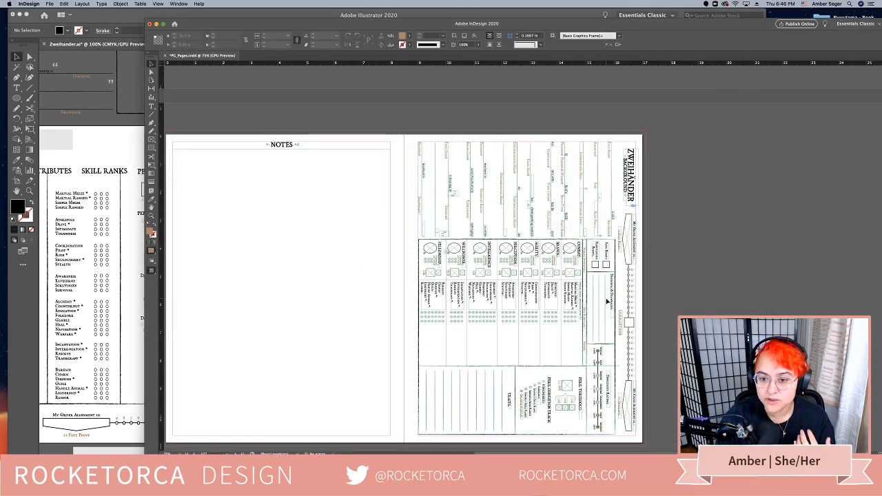
{"action": "scroll", "coordinate": [671, 291], "scroll_direction": "up", "scroll_amount": 10}
{"action": "scroll", "coordinate": [671, 291], "scroll_direction": "up", "scroll_amount": 8}
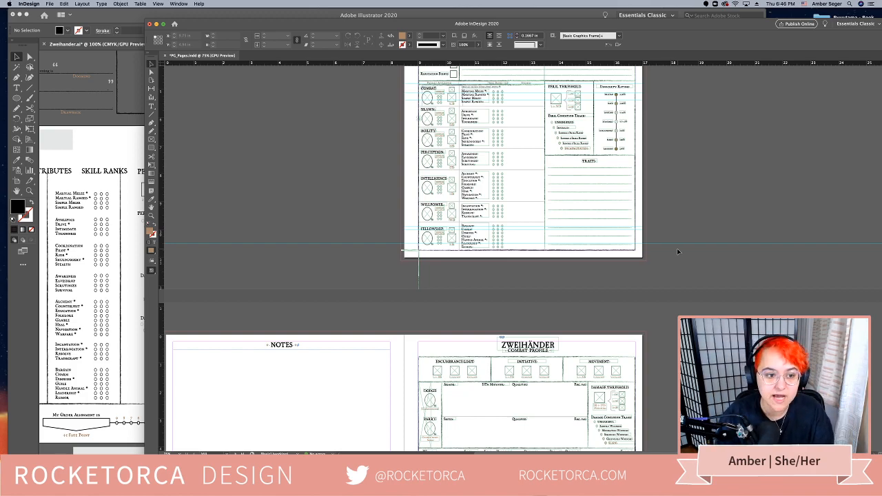
{"action": "left_click", "coordinate": [85, 98]}
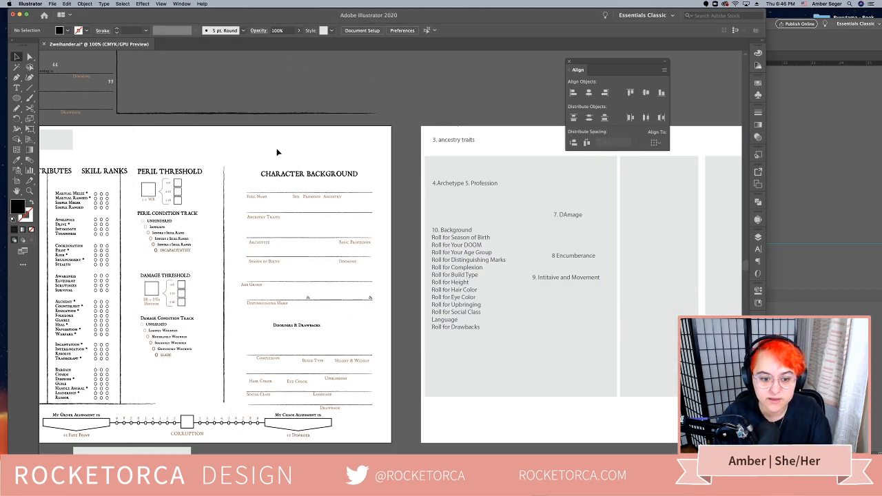
Move the "Disorders & Drawbacks" heading out of the detail rows to the space above "CHARACTER BACKGROUND"
{"action": "scroll", "coordinate": [280, 148], "scroll_direction": "left", "scroll_amount": 5}
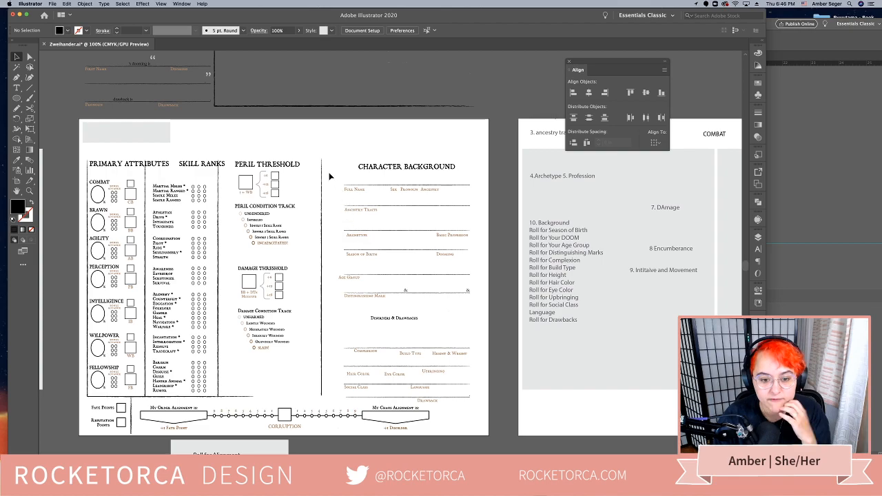
{"action": "scroll", "coordinate": [382, 224], "scroll_direction": "down", "scroll_amount": 1}
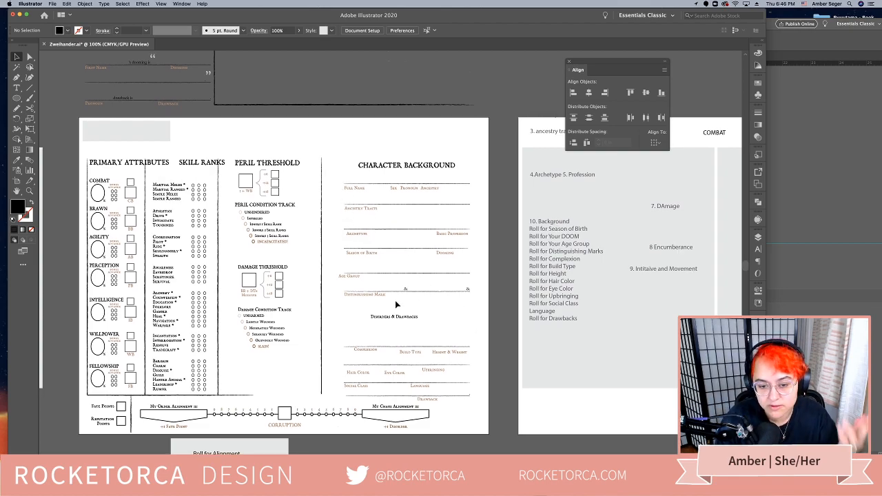
{"action": "left_click", "coordinate": [412, 320]}
{"action": "left_click", "coordinate": [437, 327]}
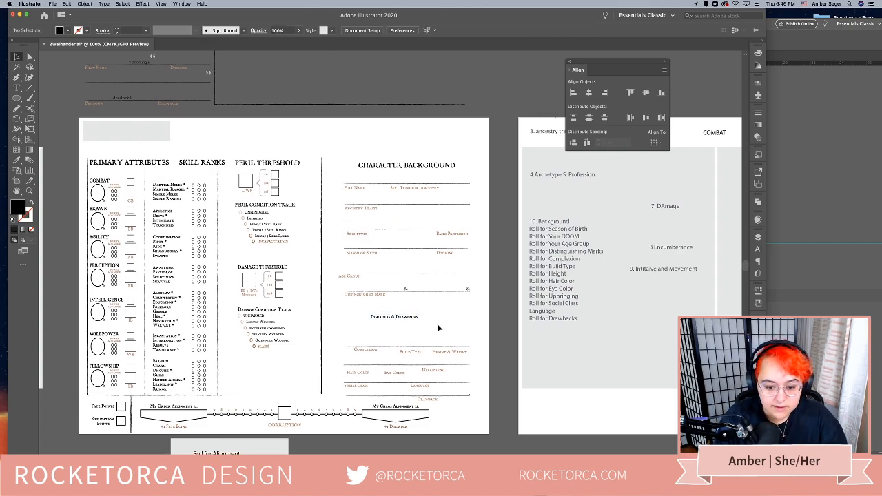
{"action": "left_click_drag", "start_coordinate": [483, 405], "coordinate": [344, 336]}
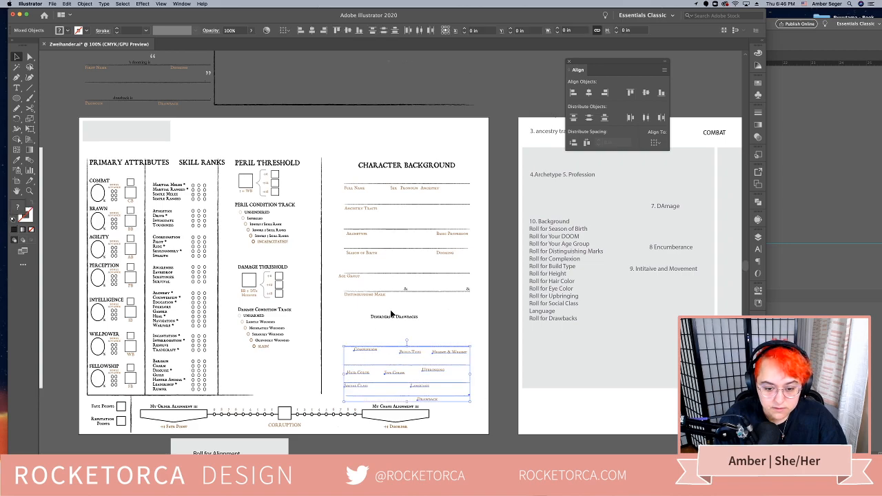
{"action": "left_click_drag", "start_coordinate": [393, 317], "coordinate": [385, 125]}
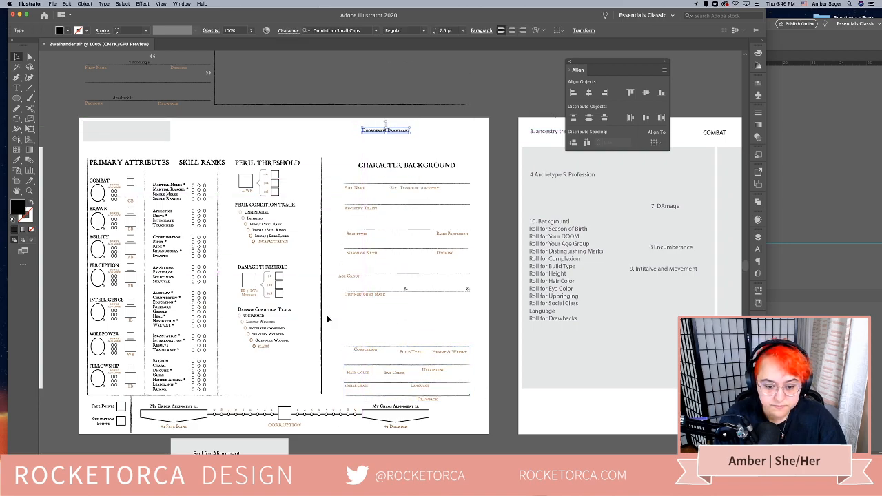
Move the rows from Complexion to Drawback up together to close the gap beneath the Distinguishing Mark row
{"action": "left_click", "coordinate": [373, 361]}
{"action": "left_click_drag", "start_coordinate": [466, 401], "coordinate": [343, 335]}
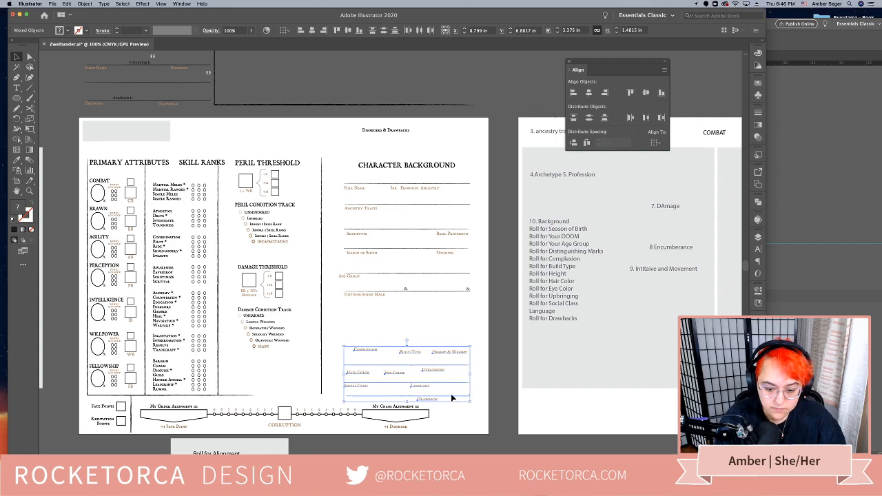
{"action": "left_click_drag", "start_coordinate": [452, 400], "coordinate": [449, 367]}
{"action": "left_click", "coordinate": [468, 399]}
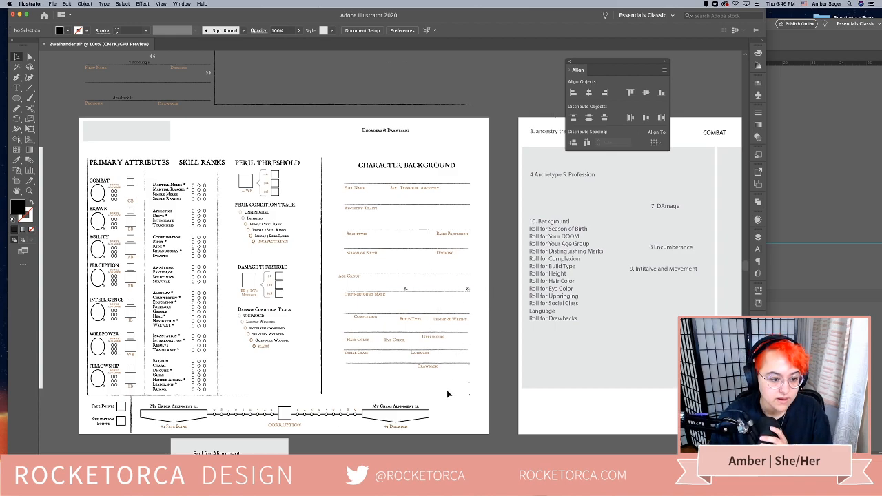
Extend the horizontal line beneath the skills to meet the vertical divider between the threshold column and the character background
{"action": "scroll", "coordinate": [207, 190], "scroll_direction": "left", "scroll_amount": 5}
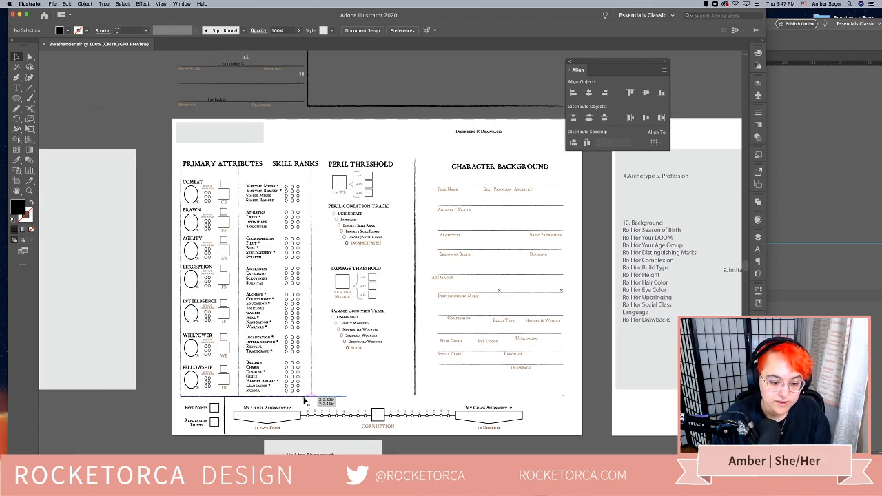
{"action": "key", "text": "a"}
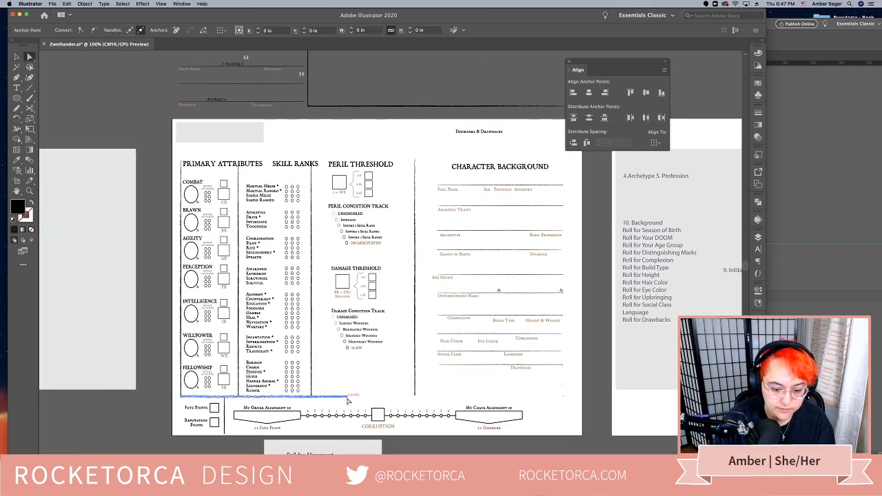
{"action": "left_click_drag", "start_coordinate": [366, 403], "coordinate": [415, 406]}
{"action": "key", "text": "v"}
{"action": "left_click", "coordinate": [448, 381]}
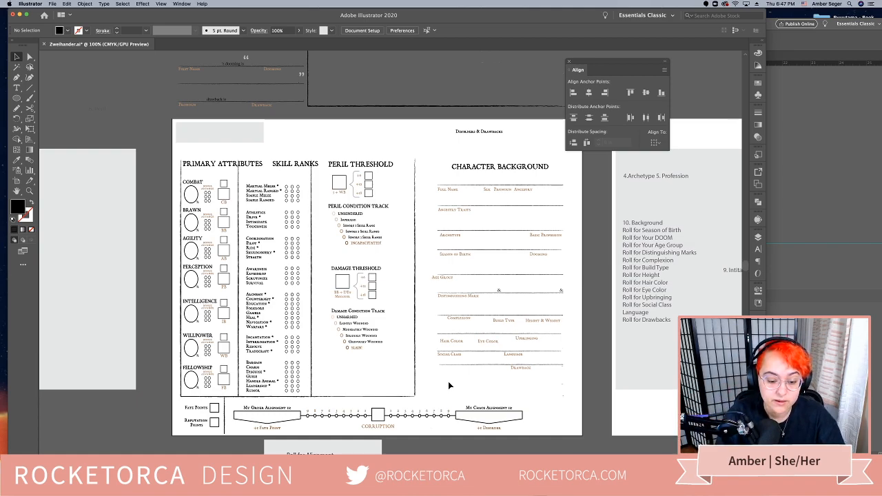
Delete the "Roll for Alignment" note and its grey box below the first page
{"action": "left_click", "coordinate": [254, 169]}
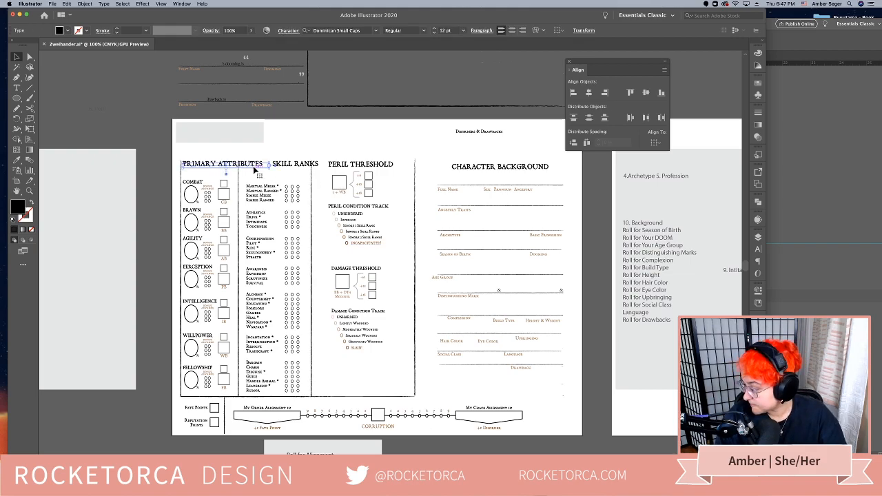
{"action": "left_click", "coordinate": [326, 147]}
{"action": "left_click_drag", "start_coordinate": [517, 341], "coordinate": [478, 314]}
{"action": "left_click", "coordinate": [281, 430]}
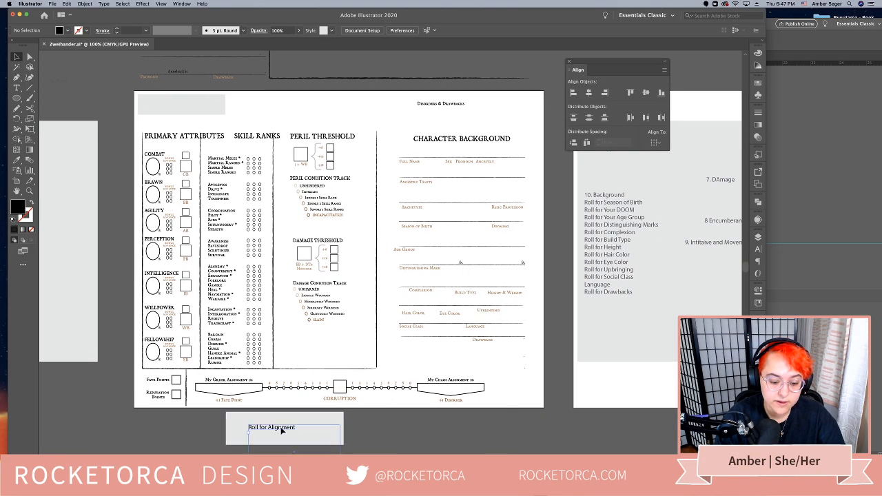
{"action": "key", "text": "Delete"}
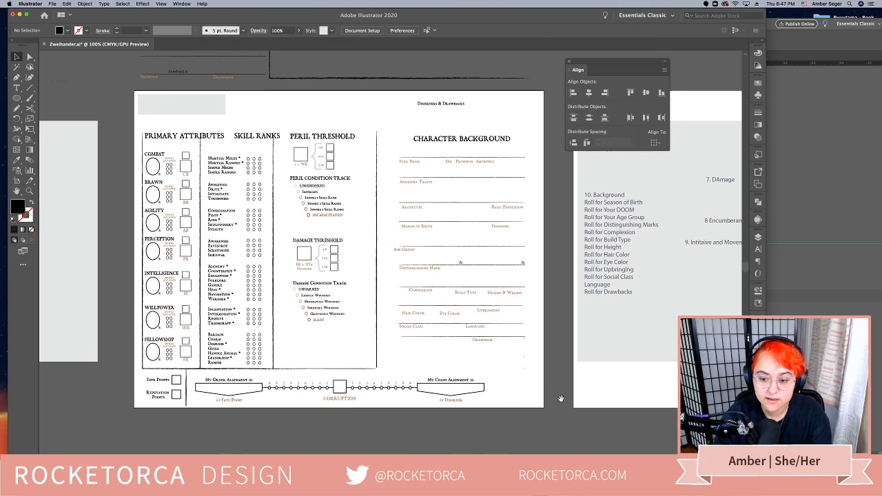
Delete the "3. ancestry traits" and "4.Archetype 5. Profession" notes from the second page
{"action": "left_click_drag", "start_coordinate": [561, 398], "coordinate": [475, 429]}
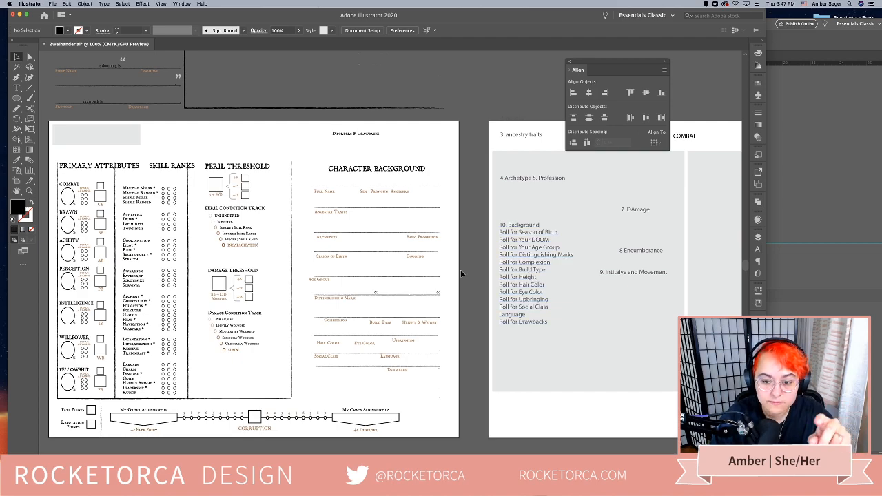
{"action": "left_click", "coordinate": [523, 139]}
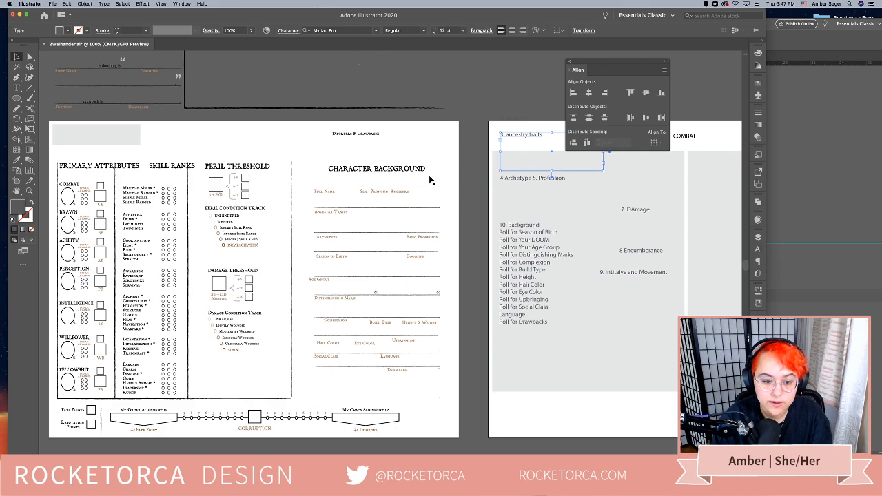
{"action": "scroll", "coordinate": [458, 161], "scroll_direction": "up", "scroll_amount": 2}
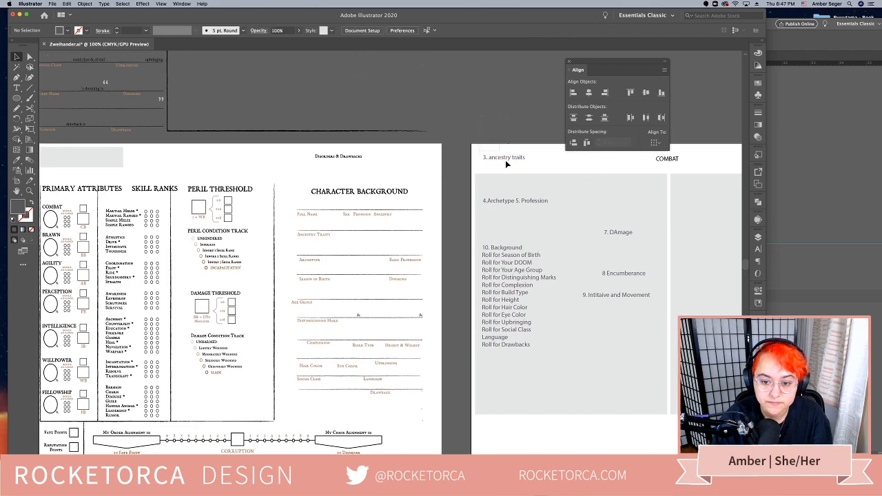
{"action": "left_click_drag", "start_coordinate": [510, 171], "coordinate": [501, 126]}
{"action": "left_click", "coordinate": [516, 207]}
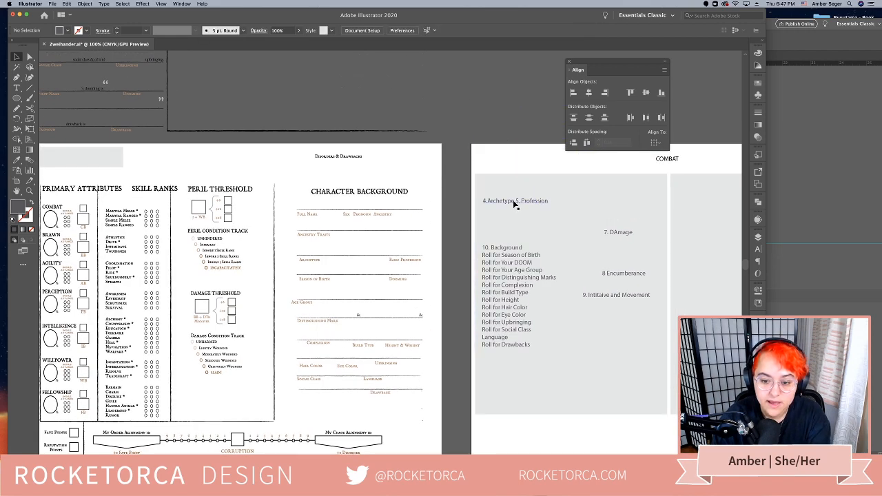
{"action": "key", "text": "Delete"}
Move the "Disorders & Drawbacks" heading from the page top to just below the Drawback row's line
{"action": "left_click", "coordinate": [482, 249]}
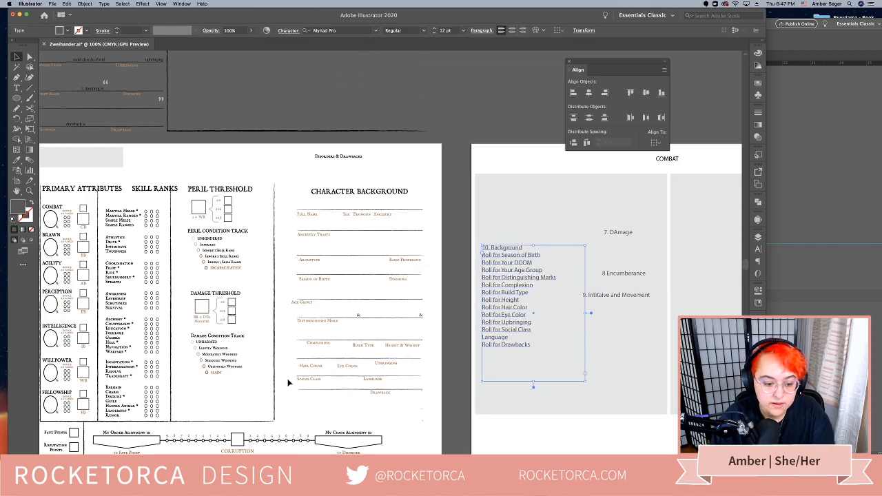
{"action": "scroll", "coordinate": [382, 406], "scroll_direction": "down", "scroll_amount": 2}
{"action": "scroll", "coordinate": [381, 405], "scroll_direction": "left", "scroll_amount": 3}
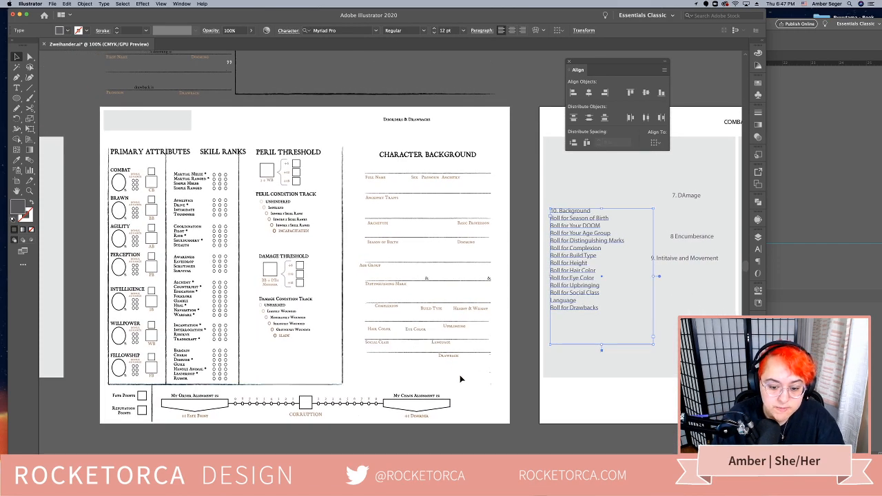
{"action": "key", "text": "super+z"}
{"action": "left_click_drag", "start_coordinate": [413, 123], "coordinate": [402, 359]}
Delete the Drawback label and its line from the character background rows
{"action": "left_click", "coordinate": [449, 362]}
{"action": "left_click", "coordinate": [433, 353]}
{"action": "key", "text": "Delete"}
{"action": "left_click", "coordinate": [473, 387]}
Give the Damage Threshold heading the same text style as the Peril Threshold heading
{"action": "left_click_drag", "start_coordinate": [437, 383], "coordinate": [472, 362]}
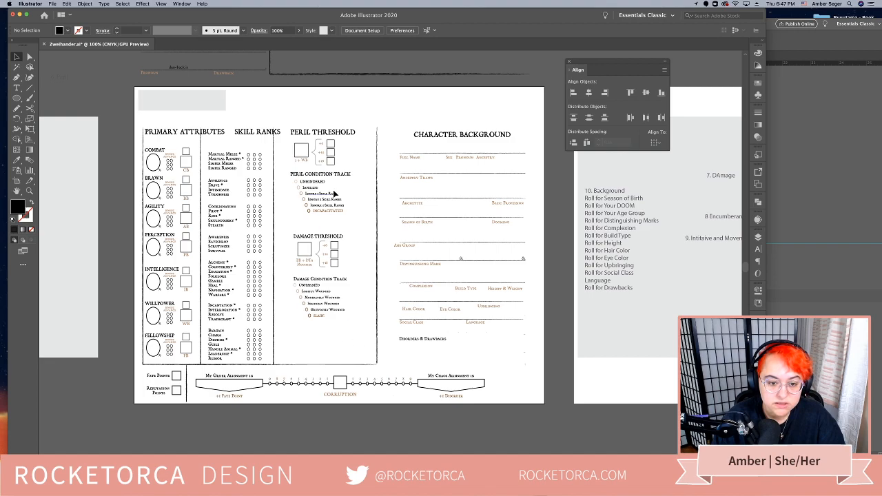
{"action": "double_click", "coordinate": [332, 239]}
{"action": "double_click", "coordinate": [334, 238]}
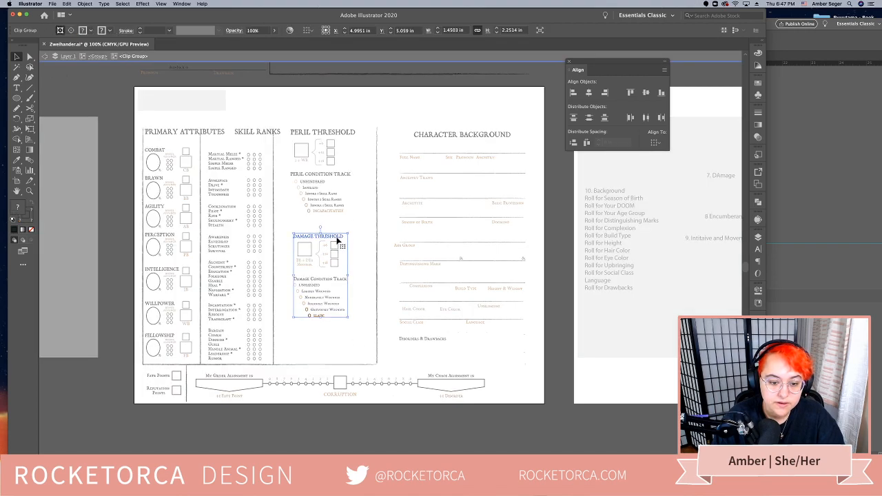
{"action": "key", "text": "i"}
{"action": "left_click", "coordinate": [327, 131]}
{"action": "key", "text": "v"}
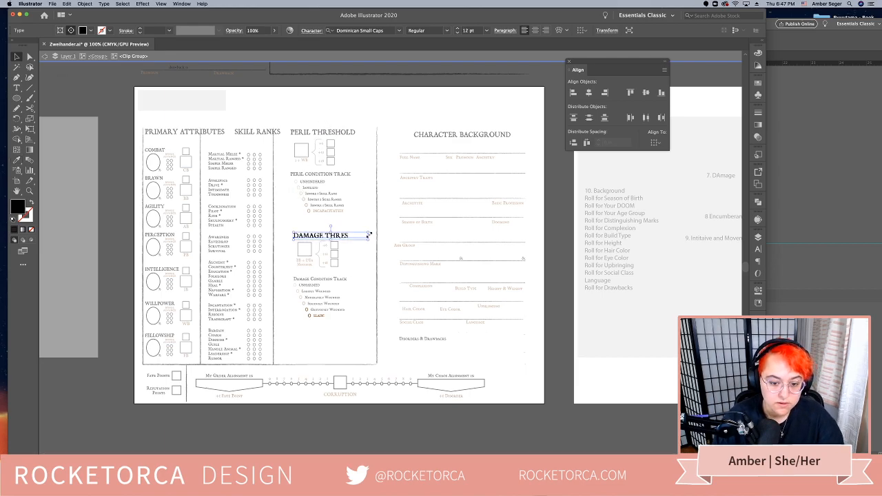
{"action": "left_click_drag", "start_coordinate": [368, 236], "coordinate": [374, 261]}
{"action": "key", "text": "super+z"}
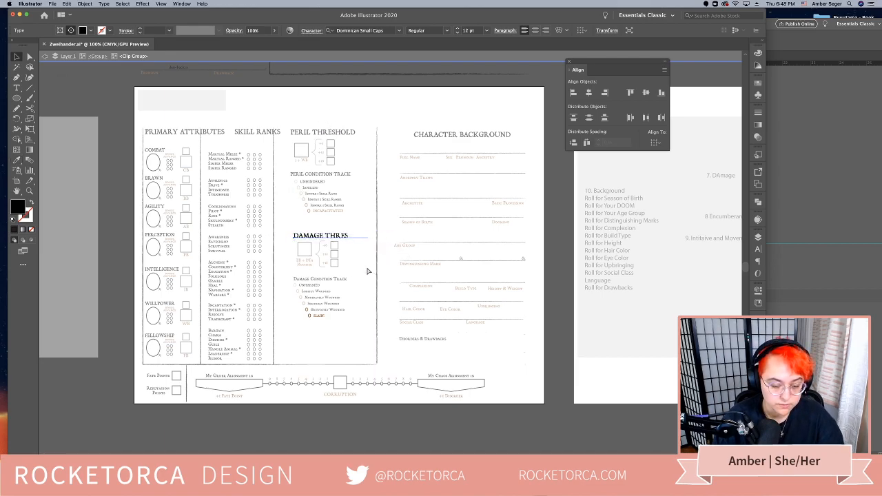
Ungroup the Damage Threshold block and release its clipping masks so the enlarged heading is not cropped
{"action": "left_click", "coordinate": [345, 238]}
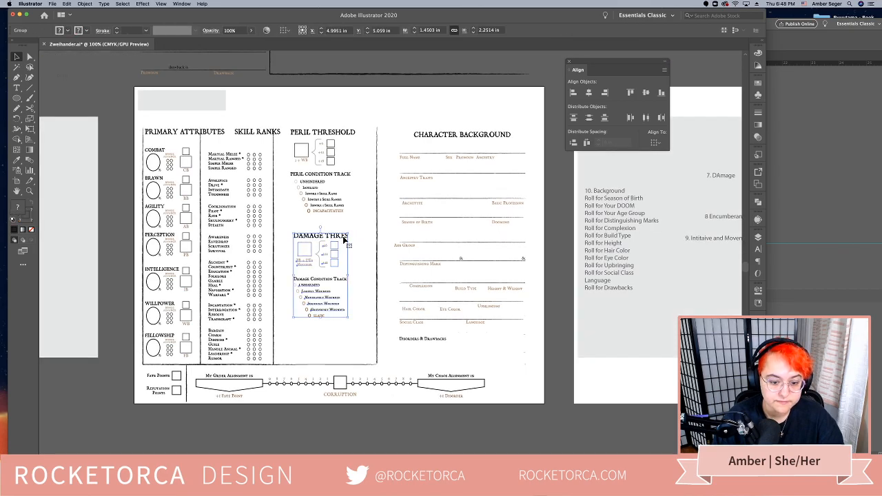
{"action": "right_click", "coordinate": [337, 243]}
{"action": "left_click", "coordinate": [364, 298]}
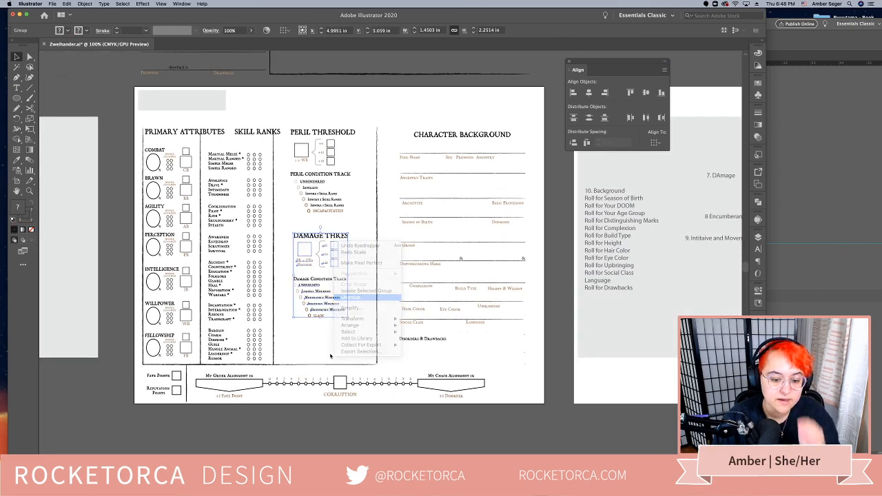
{"action": "right_click", "coordinate": [349, 305]}
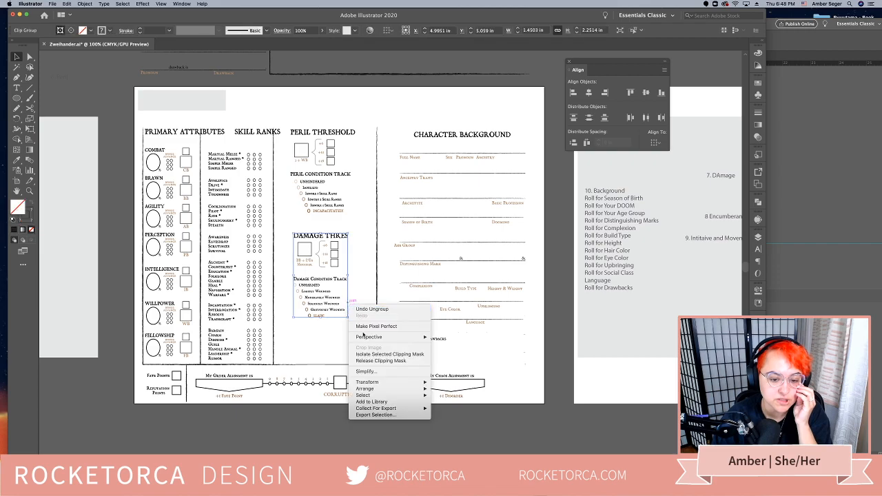
{"action": "left_click", "coordinate": [365, 359]}
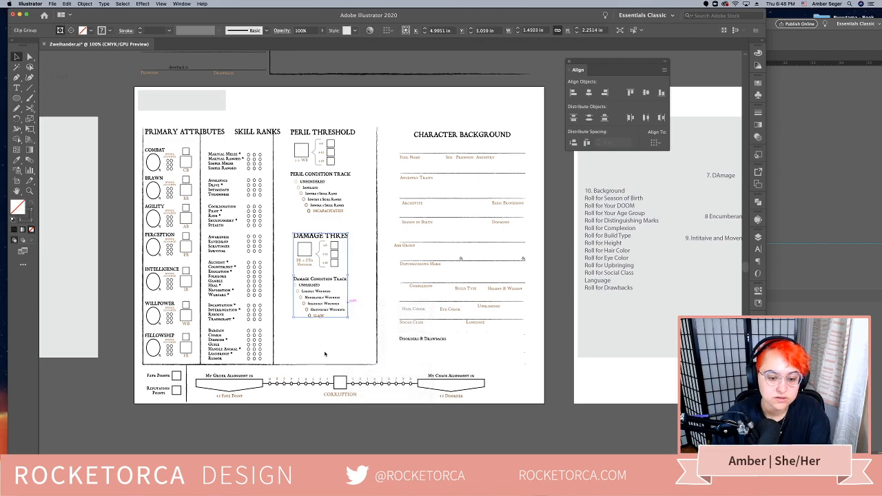
{"action": "right_click", "coordinate": [350, 298]}
{"action": "left_click", "coordinate": [379, 347]}
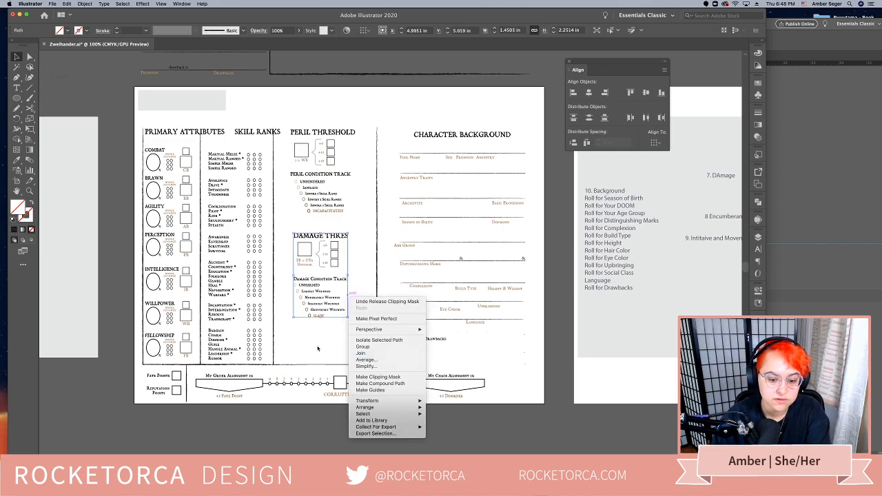
{"action": "left_click", "coordinate": [338, 324]}
{"action": "left_click", "coordinate": [350, 286]}
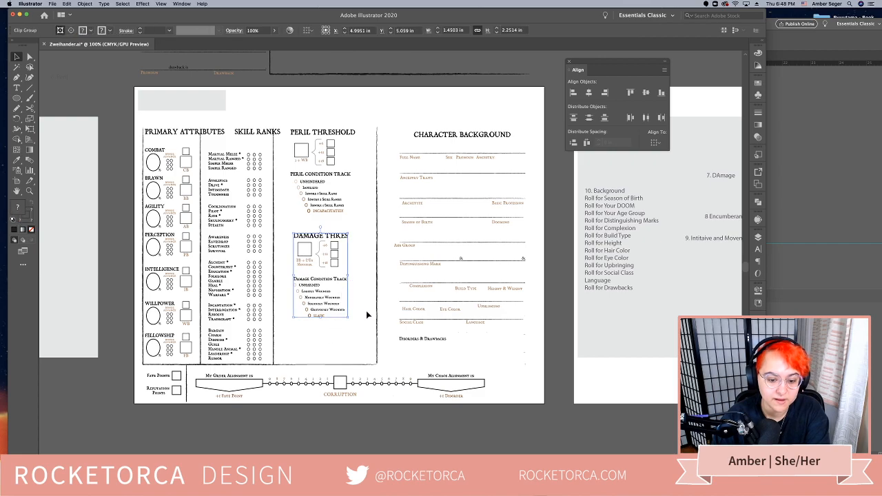
{"action": "right_click", "coordinate": [349, 312]}
{"action": "left_click", "coordinate": [379, 369]}
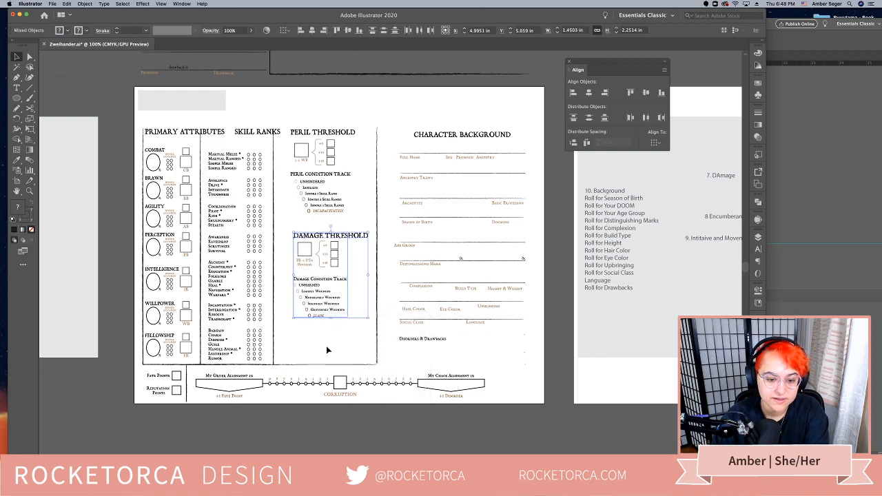
{"action": "left_click", "coordinate": [360, 312]}
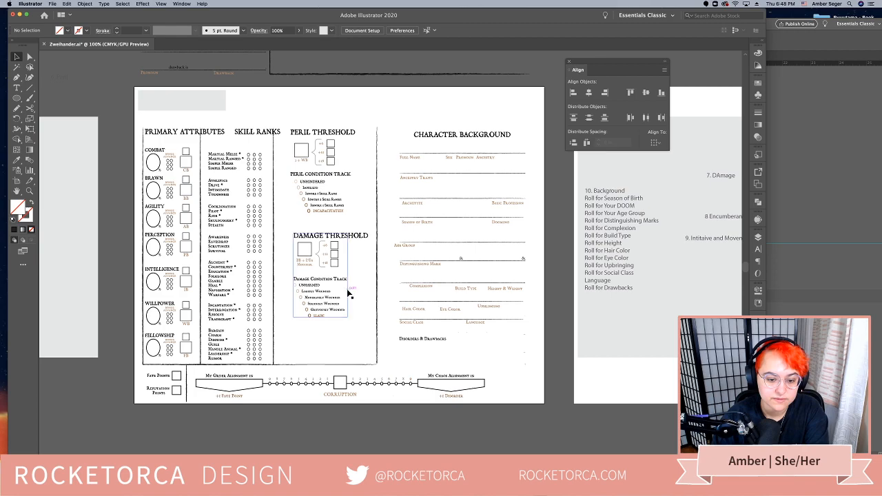
Fit the Skill Ranks heading's frame to its column with centred text, and shift the Primary Attributes heading slightly up
{"action": "left_click", "coordinate": [354, 235]}
{"action": "left_click_drag", "start_coordinate": [260, 135], "coordinate": [226, 135]}
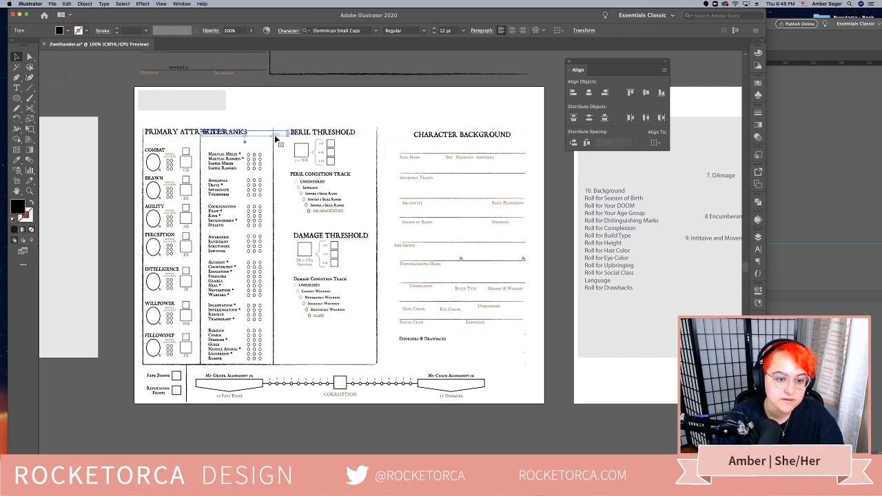
{"action": "mouse_move", "coordinate": [286, 132]}
{"action": "left_mouse_down"}
{"action": "mouse_move", "coordinate": [295, 136]}
{"action": "mouse_move", "coordinate": [279, 137]}
{"action": "left_mouse_up"}
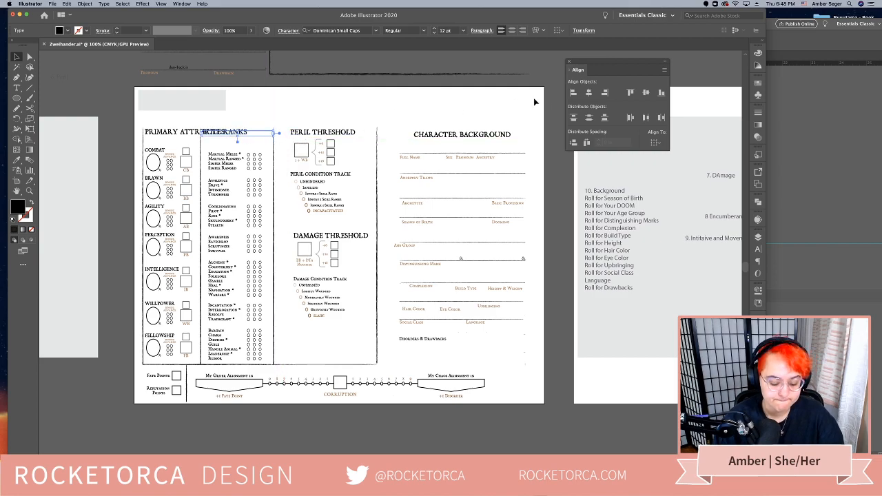
{"action": "left_click", "coordinate": [512, 30]}
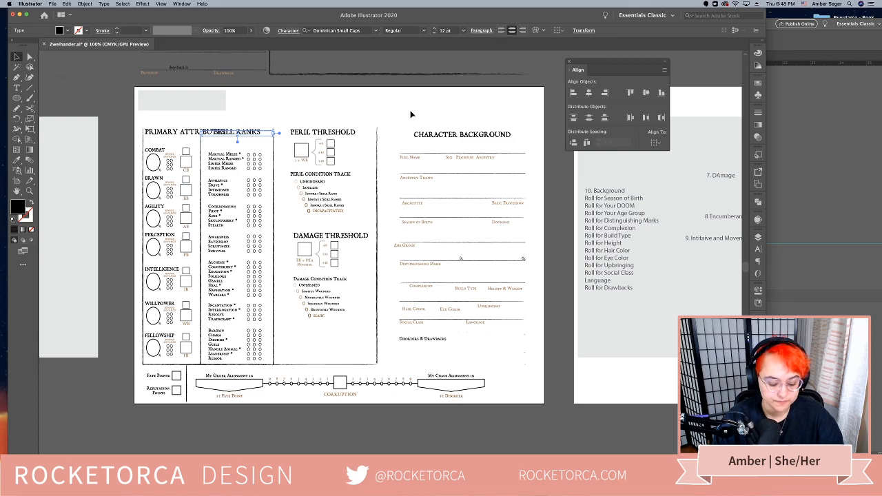
{"action": "mouse_move", "coordinate": [193, 138]}
{"action": "left_mouse_down"}
{"action": "mouse_move", "coordinate": [173, 119]}
{"action": "mouse_move", "coordinate": [205, 131]}
{"action": "left_mouse_up"}
{"action": "left_click", "coordinate": [316, 131]}
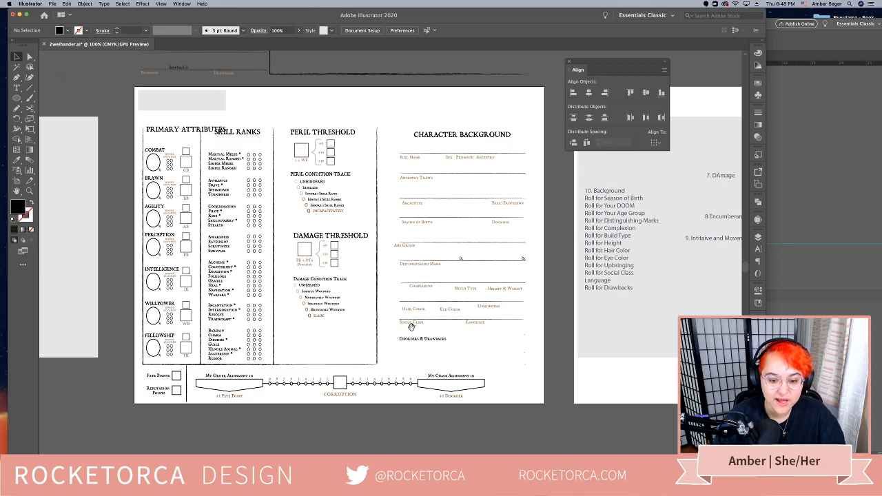
Delete the leftover light grey box beside the first page's outer edge
{"action": "left_click_drag", "start_coordinate": [384, 325], "coordinate": [430, 342]}
{"action": "key", "text": "super+minus"}
{"action": "left_click_drag", "start_coordinate": [116, 172], "coordinate": [188, 250]}
{"action": "key", "text": "Delete"}
{"action": "left_click_drag", "start_coordinate": [252, 131], "coordinate": [174, 256]}
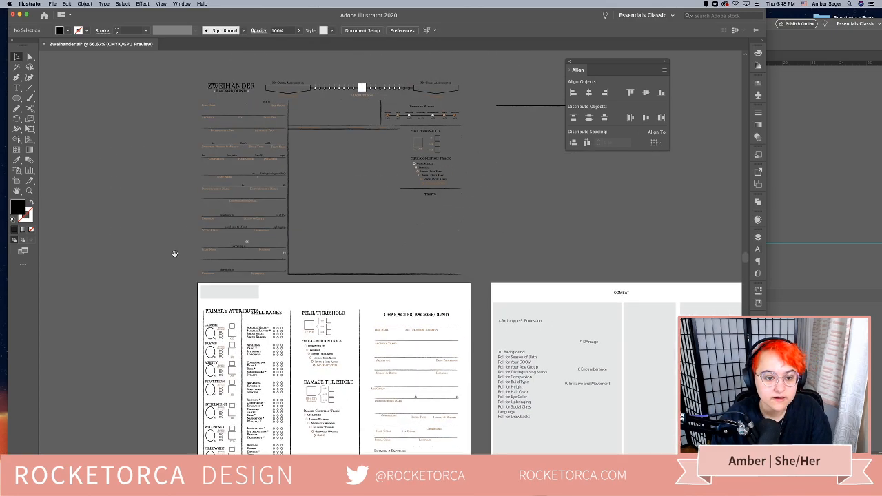
Examine the small brown labels between the double divider lines of the old background artwork above the first page
{"action": "left_click", "coordinate": [277, 266]}
{"action": "key", "text": "a"}
{"action": "left_click", "coordinate": [191, 108]}
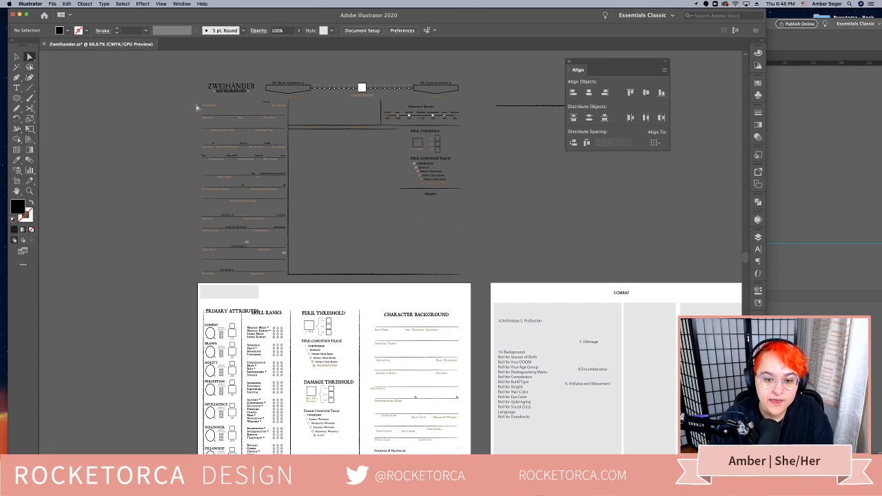
{"action": "key", "text": "v"}
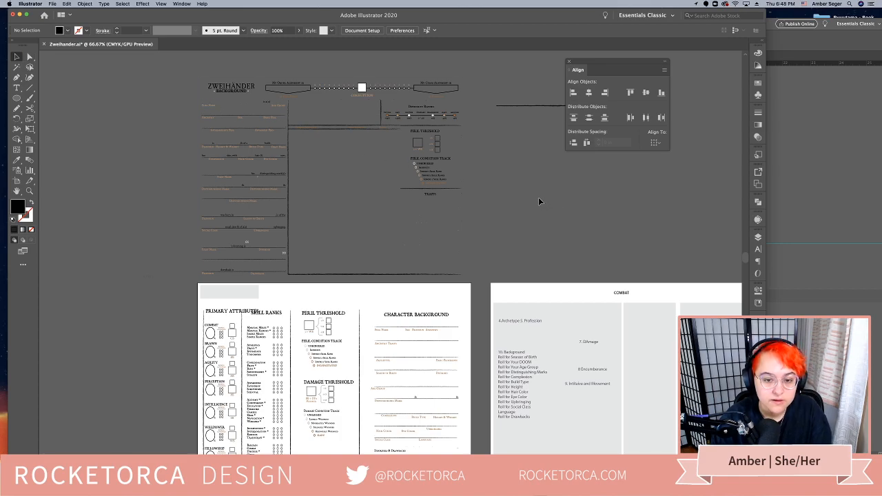
{"action": "left_click_drag", "start_coordinate": [541, 201], "coordinate": [480, 191]}
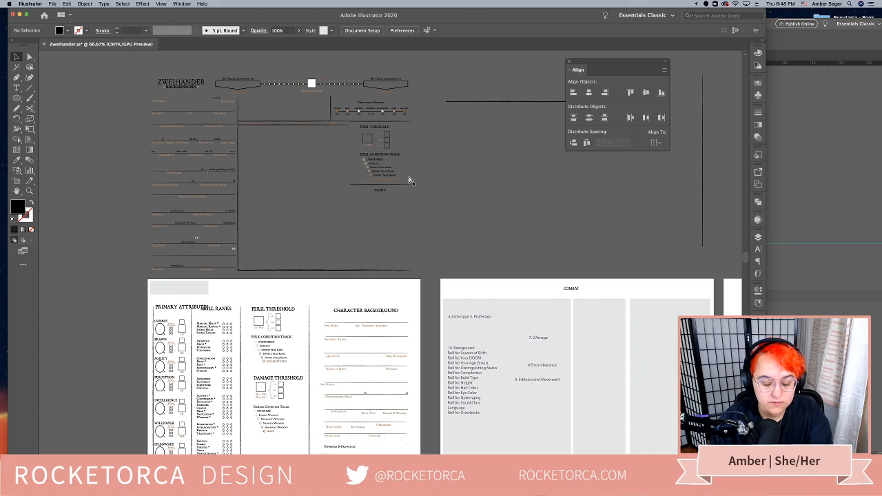
{"action": "key", "text": "super+equal"}
{"action": "key", "text": "super+equal"}
{"action": "left_click_drag", "start_coordinate": [293, 112], "coordinate": [410, 295]}
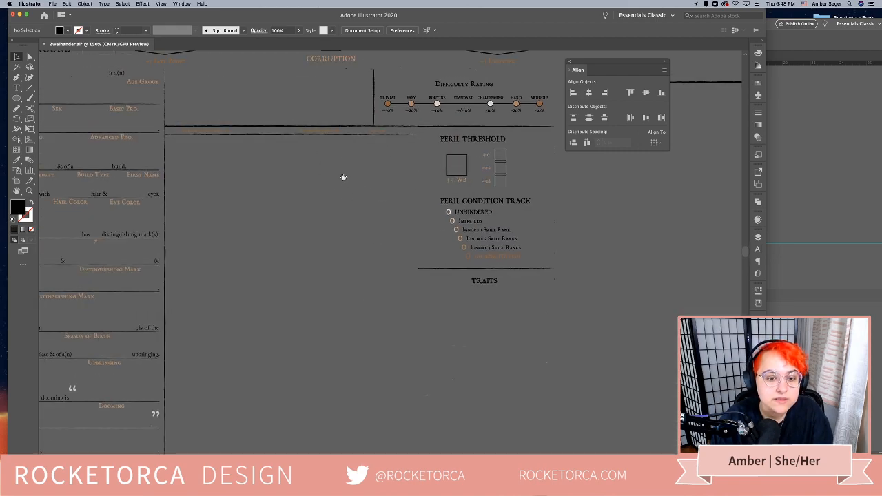
{"action": "left_click", "coordinate": [381, 130]}
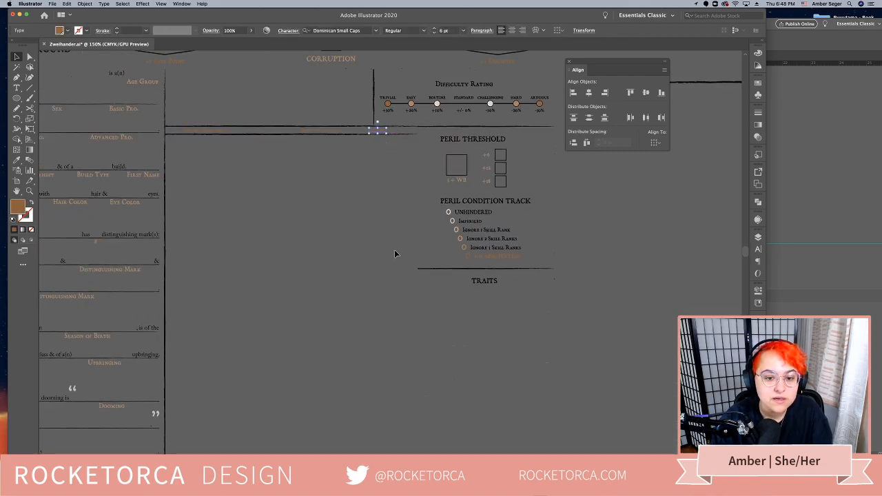
{"action": "key", "text": "super+minus"}
{"action": "key", "text": "super+minus"}
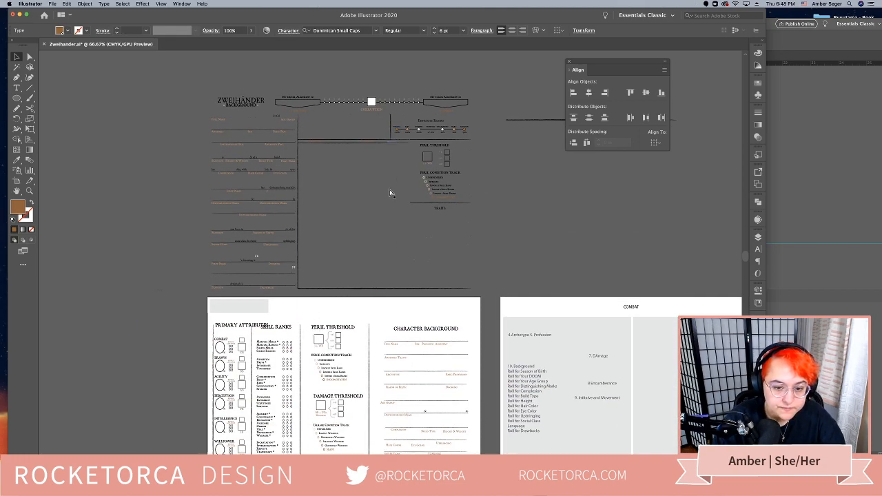
{"action": "key", "text": "super+v"}
{"action": "key", "text": "super+z"}
{"action": "left_click", "coordinate": [396, 157]}
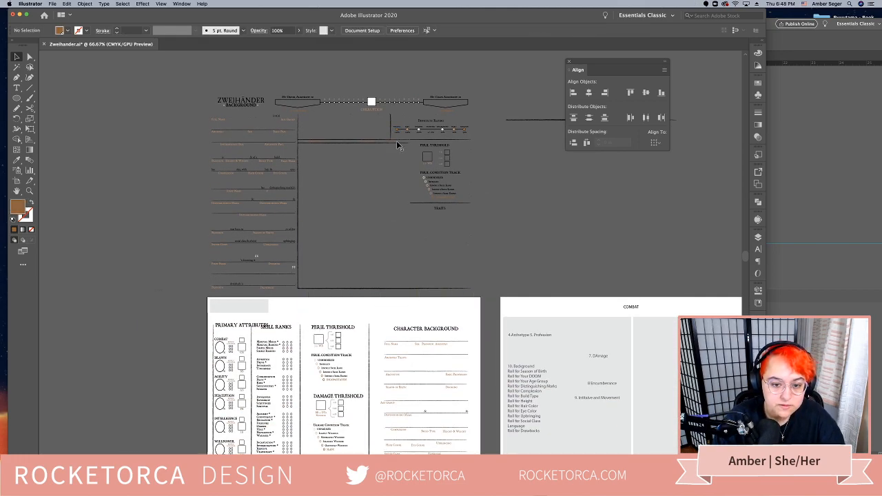
{"action": "left_click", "coordinate": [389, 144]}
{"action": "left_click", "coordinate": [395, 154]}
{"action": "left_click_drag", "start_coordinate": [393, 143], "coordinate": [371, 177]}
{"action": "key", "text": "super+z"}
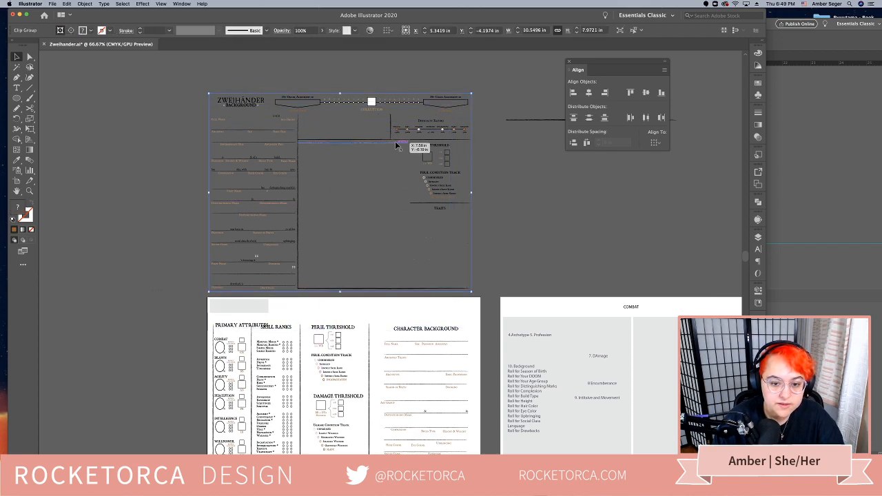
Move the small brown label from the old artwork's double divider line to beside the Skill Ranks heading on the first page
{"action": "left_click", "coordinate": [392, 142]}
{"action": "left_click_drag", "start_coordinate": [391, 144], "coordinate": [299, 328]}
{"action": "left_click", "coordinate": [384, 291]}
{"action": "scroll", "coordinate": [384, 291], "scroll_direction": "down", "scroll_amount": 2}
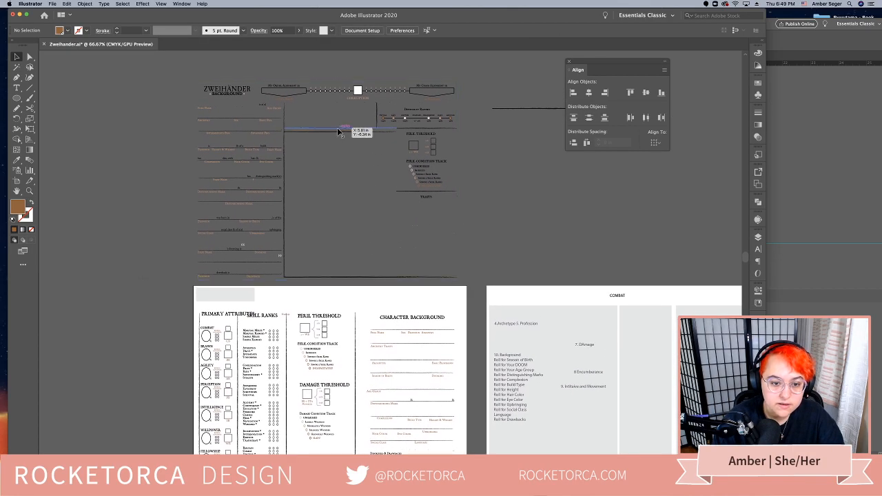
{"action": "double_click", "coordinate": [310, 132]}
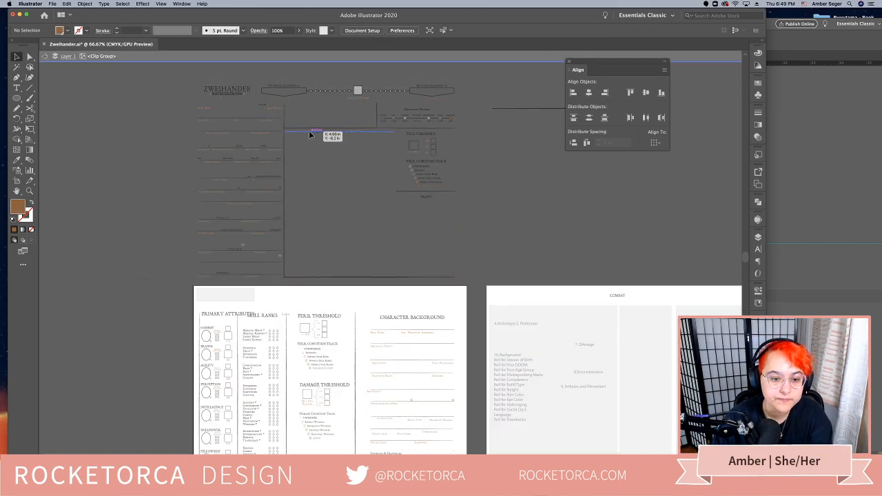
{"action": "left_click", "coordinate": [309, 131]}
{"action": "double_click", "coordinate": [538, 207]}
Replace the grey placeholder at the head of the first page with a copy of the old artwork's ZWEIHÄNDER title
{"action": "left_click_drag", "start_coordinate": [456, 373], "coordinate": [464, 312]}
{"action": "left_click_drag", "start_coordinate": [406, 276], "coordinate": [424, 306]}
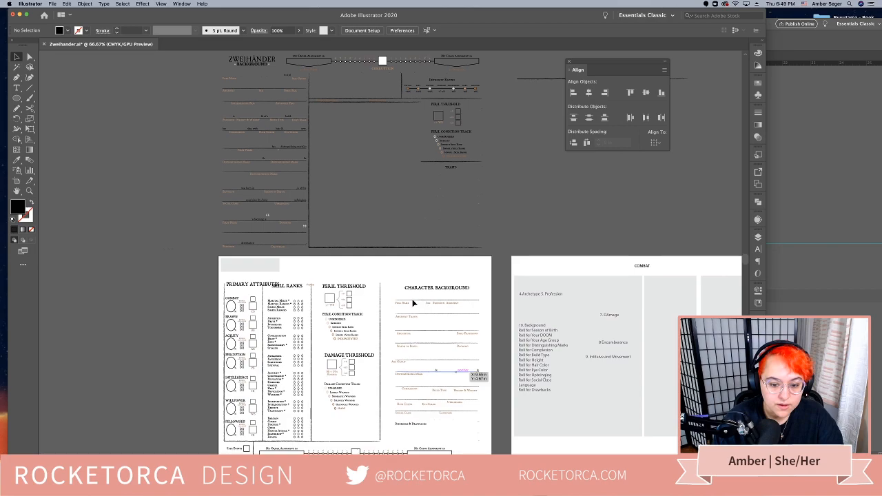
{"action": "left_click", "coordinate": [251, 265]}
{"action": "scroll", "coordinate": [322, 293], "scroll_direction": "up", "scroll_amount": 3}
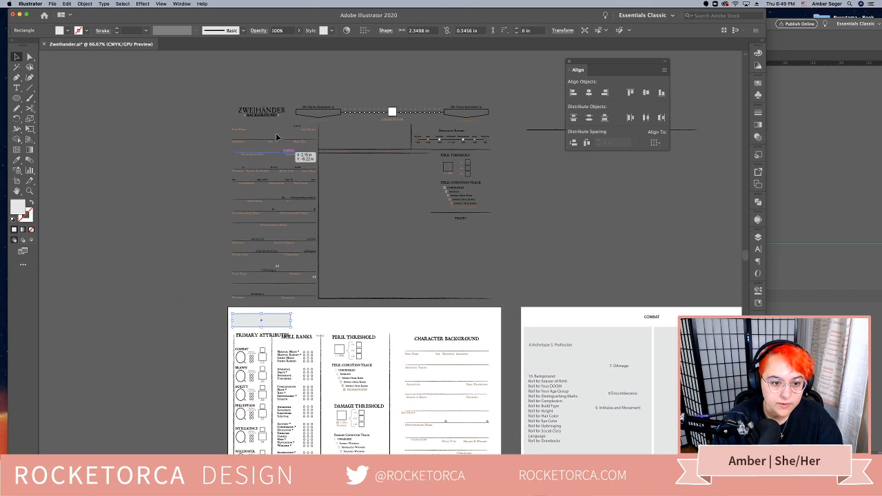
{"action": "left_click_drag", "start_coordinate": [264, 117], "coordinate": [259, 325]}
{"action": "left_click", "coordinate": [357, 329]}
{"action": "left_click_drag", "start_coordinate": [472, 441], "coordinate": [428, 411]}
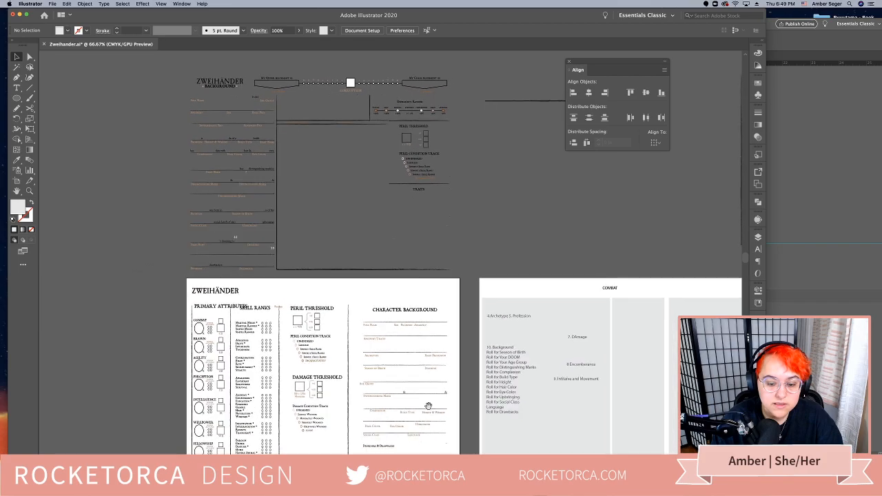
{"action": "left_click", "coordinate": [383, 112]}
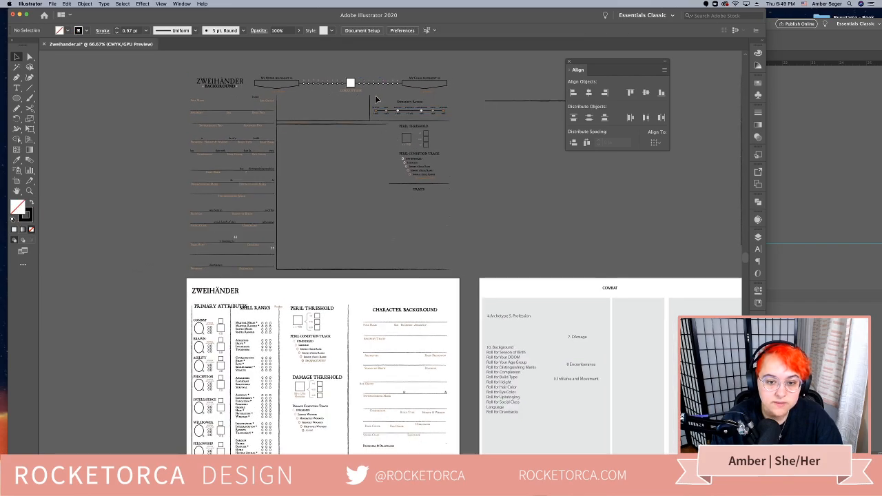
{"action": "left_click", "coordinate": [449, 122]}
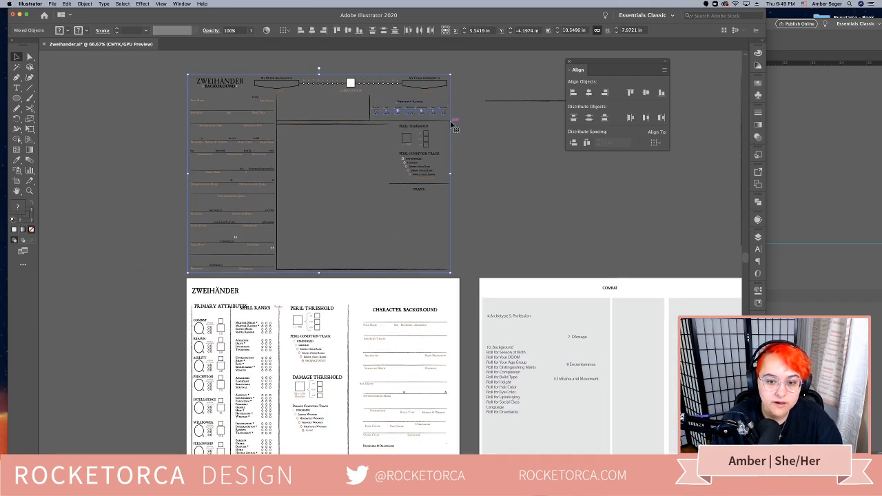
{"action": "left_click", "coordinate": [455, 137]}
{"action": "left_click", "coordinate": [450, 137]}
{"action": "left_click", "coordinate": [444, 127]}
{"action": "left_click", "coordinate": [451, 118]}
{"action": "left_click", "coordinate": [482, 147]}
{"action": "key", "text": "super+z"}
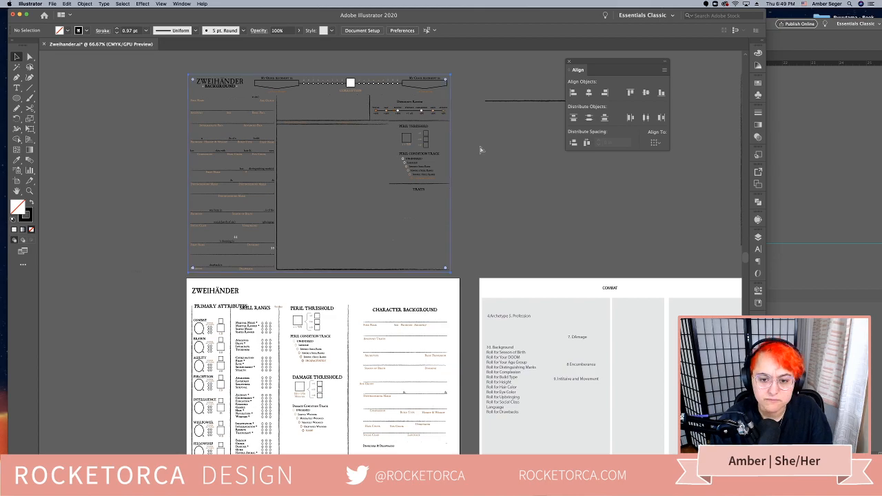
{"action": "left_click", "coordinate": [481, 149]}
{"action": "right_click", "coordinate": [451, 137]}
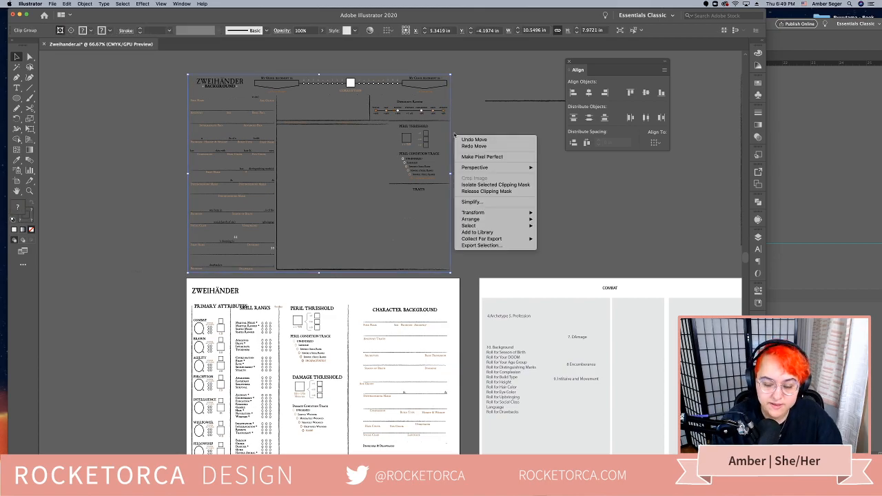
{"action": "left_click", "coordinate": [557, 189]}
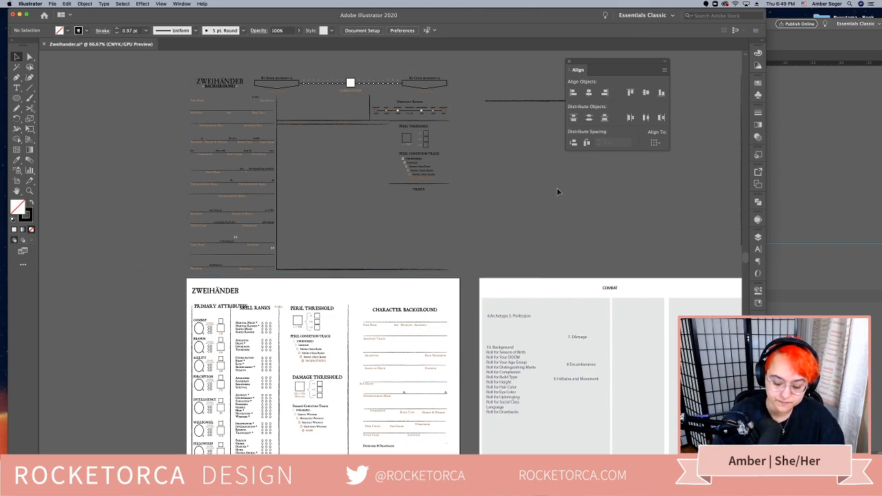
Pull the Difficulty Rating scale out of the old background artwork above the first page and cut it
{"action": "key", "text": "super+="}
{"action": "key", "text": "super+="}
{"action": "left_click_drag", "start_coordinate": [547, 107], "coordinate": [457, 224]}
{"action": "scroll", "coordinate": [457, 224], "scroll_direction": "up", "scroll_amount": 5}
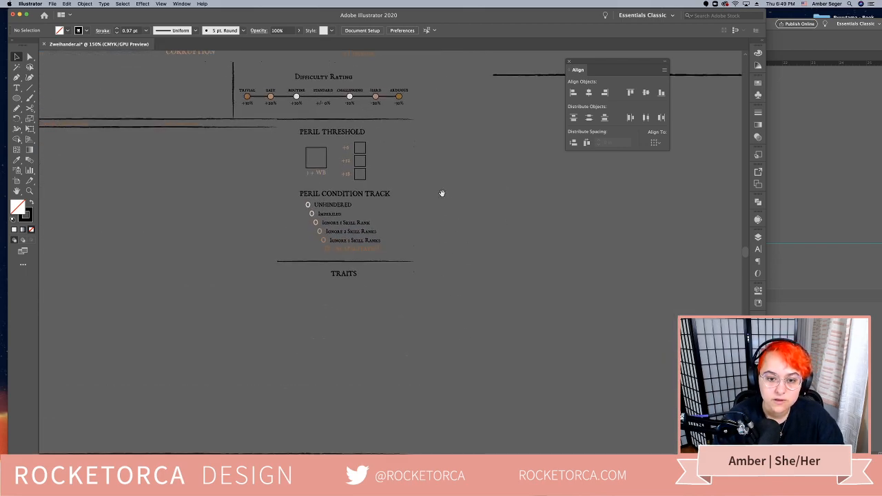
{"action": "left_click", "coordinate": [416, 127]}
{"action": "left_click", "coordinate": [416, 124]}
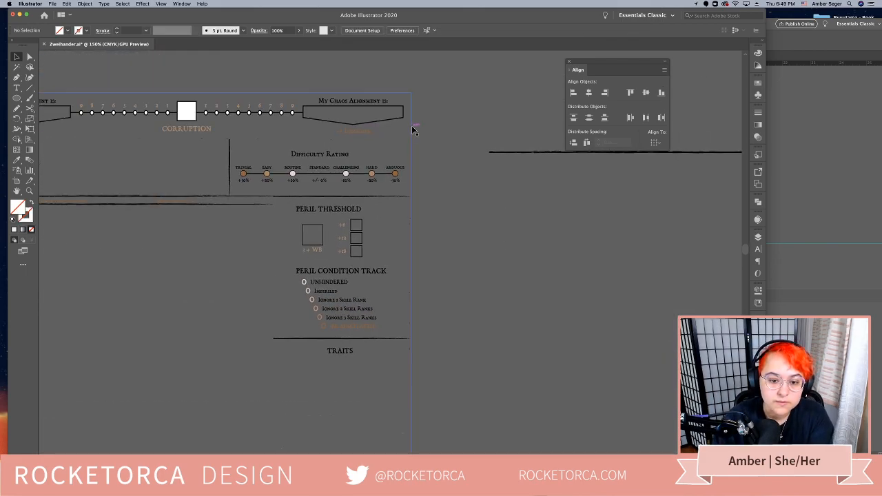
{"action": "left_click", "coordinate": [246, 155]}
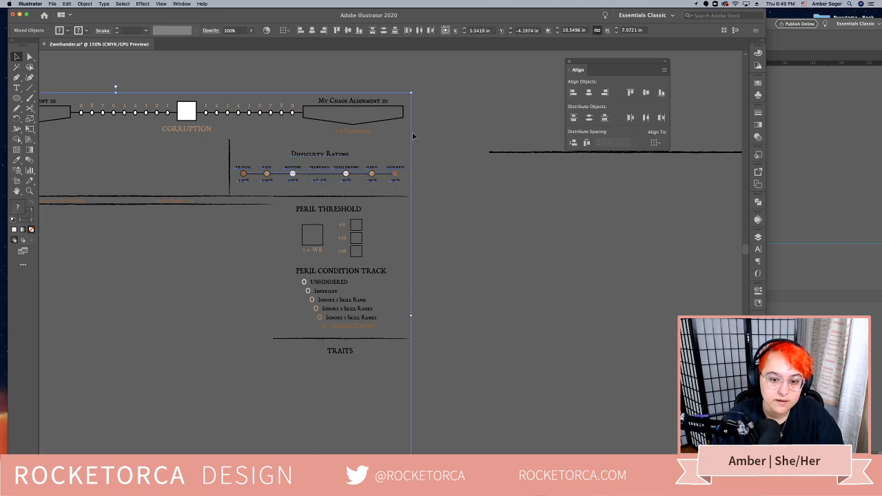
{"action": "left_click_drag", "start_coordinate": [410, 138], "coordinate": [472, 133]}
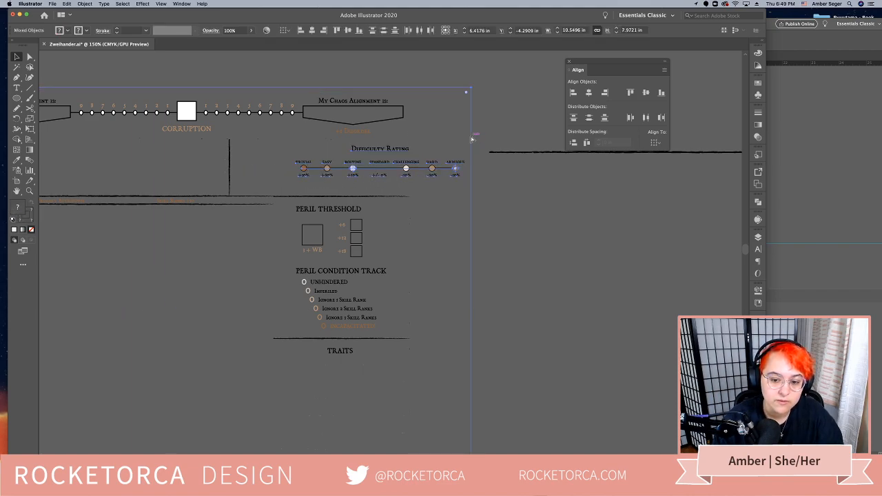
{"action": "key", "text": "Delete"}
Delete the remaining old background artwork and its leftover brown labels above the first page
{"action": "key", "text": "super+minus"}
{"action": "key", "text": "super+minus"}
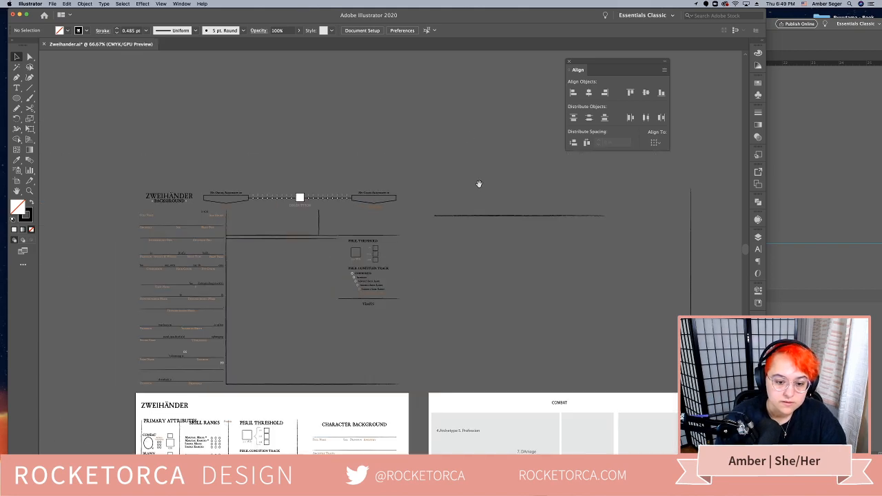
{"action": "left_click_drag", "start_coordinate": [478, 182], "coordinate": [519, 123]}
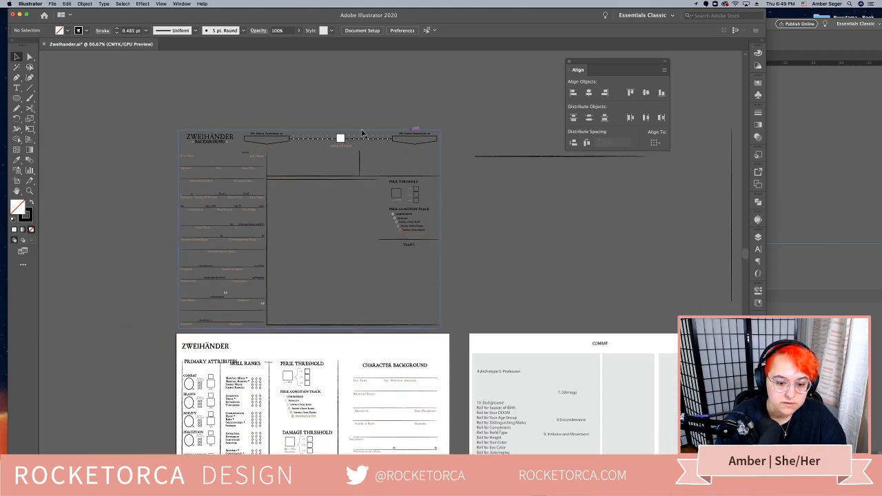
{"action": "left_click", "coordinate": [567, 317]}
{"action": "key", "text": "Delete"}
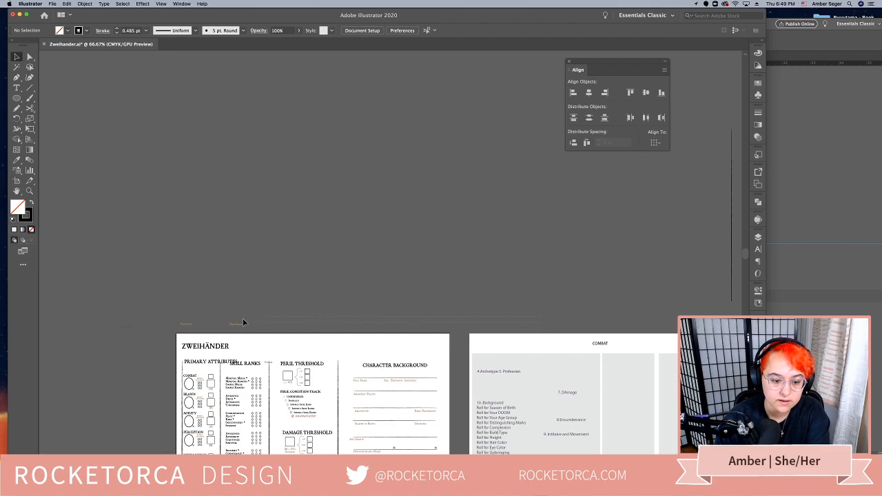
{"action": "left_click", "coordinate": [191, 326]}
{"action": "key", "text": "Delete"}
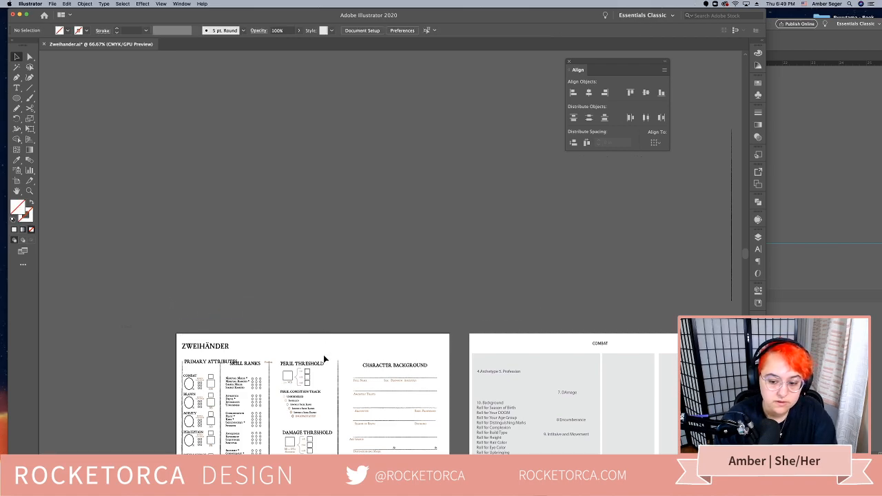
Paste the Difficulty Rating scale and place it in the empty area below the first page
{"action": "left_click_drag", "start_coordinate": [325, 344], "coordinate": [381, 156]}
{"action": "left_click_drag", "start_coordinate": [413, 286], "coordinate": [394, 200]}
{"action": "key", "text": "super+v"}
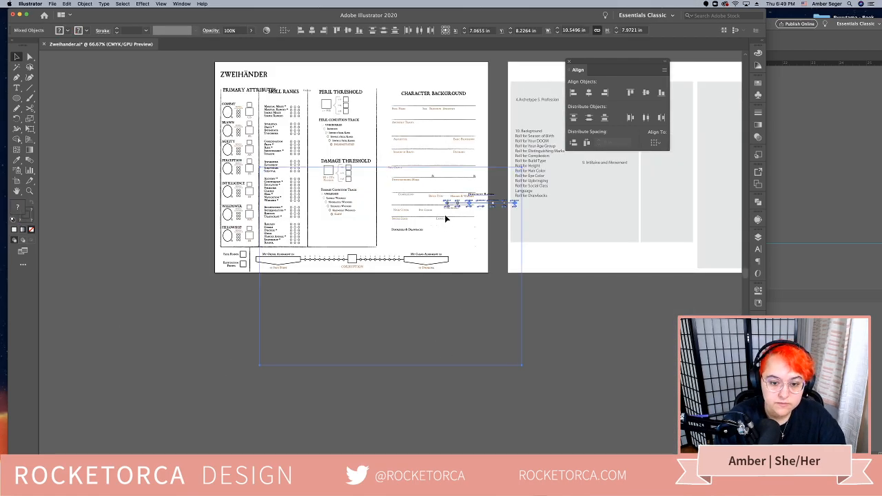
{"action": "left_click_drag", "start_coordinate": [494, 207], "coordinate": [419, 352]}
Release the clipping mask around the pasted Difficulty Rating scale and remove the large leftover frame
{"action": "left_click", "coordinate": [470, 349]}
{"action": "left_click", "coordinate": [320, 316]}
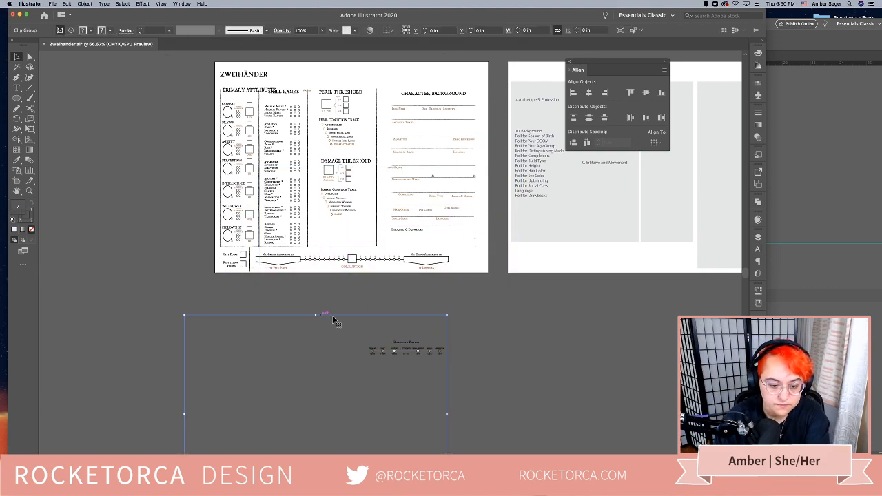
{"action": "right_click", "coordinate": [354, 318]}
{"action": "left_click", "coordinate": [426, 375]}
{"action": "left_click", "coordinate": [404, 314]}
{"action": "left_click_drag", "start_coordinate": [411, 357], "coordinate": [455, 372]}
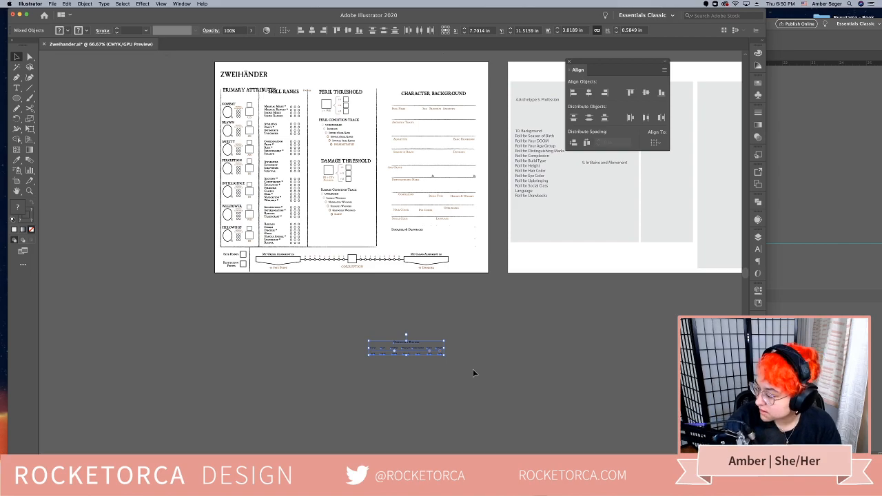
{"action": "key", "text": "super+1"}
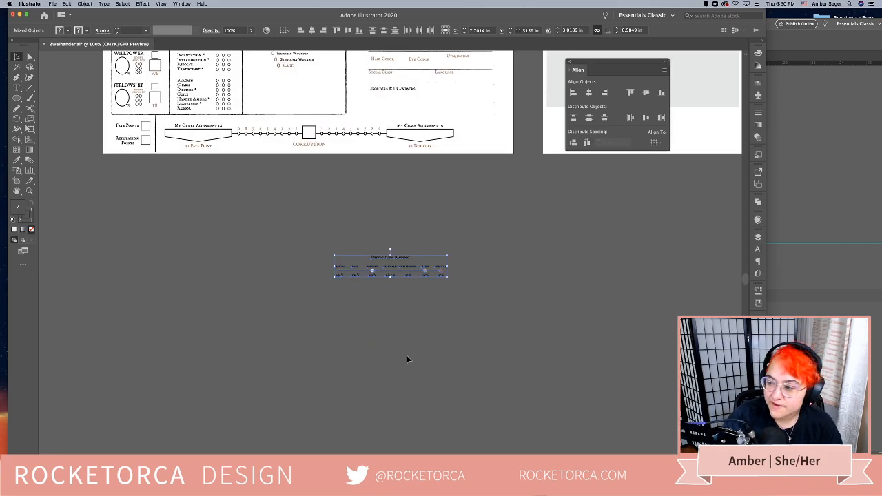
{"action": "scroll", "coordinate": [418, 317], "scroll_direction": "up", "scroll_amount": 5}
{"action": "left_click_drag", "start_coordinate": [425, 399], "coordinate": [496, 362]}
{"action": "scroll", "coordinate": [515, 274], "scroll_direction": "up", "scroll_amount": 1}
{"action": "key", "text": "a"}
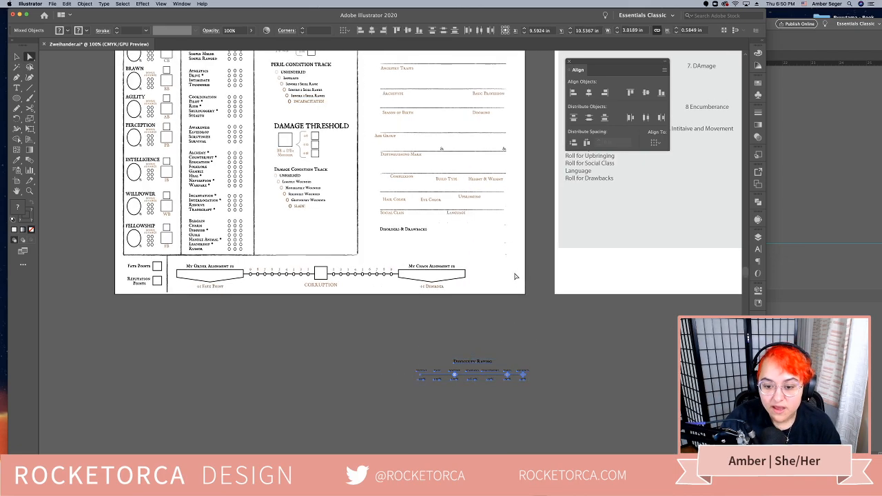
{"action": "left_click", "coordinate": [518, 274]}
{"action": "key", "text": "v"}
{"action": "scroll", "coordinate": [544, 404], "scroll_direction": "up", "scroll_amount": 4}
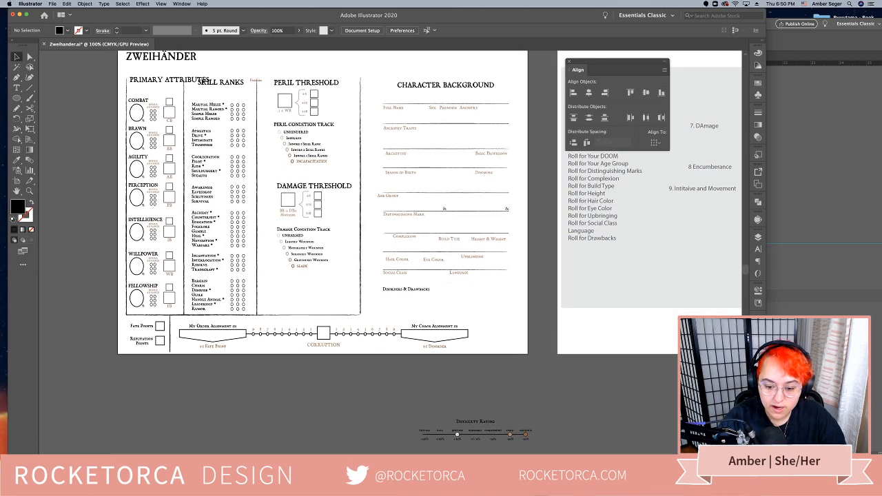
{"action": "left_click_drag", "start_coordinate": [410, 415], "coordinate": [439, 417]}
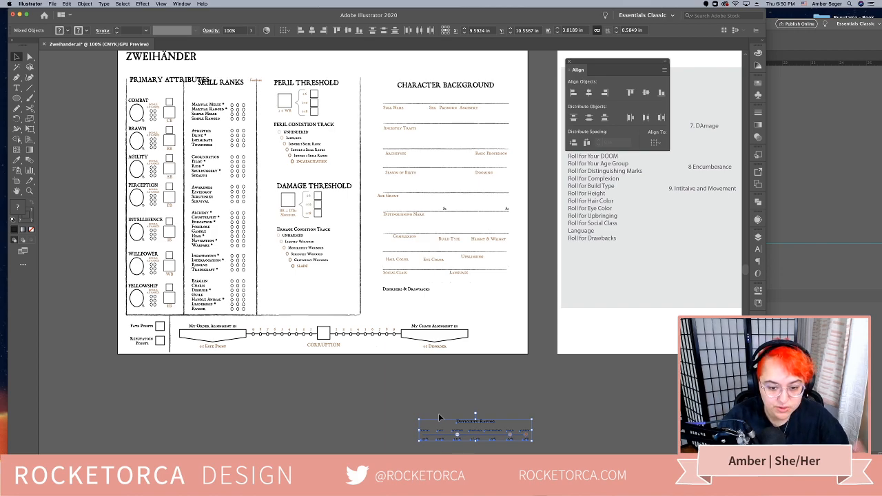
{"action": "left_click_drag", "start_coordinate": [357, 305], "coordinate": [283, 131]}
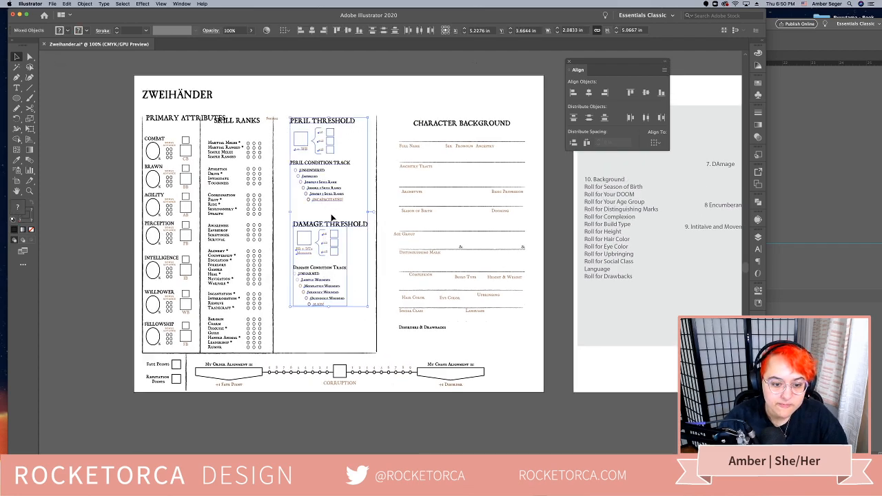
{"action": "left_click", "coordinate": [359, 281]}
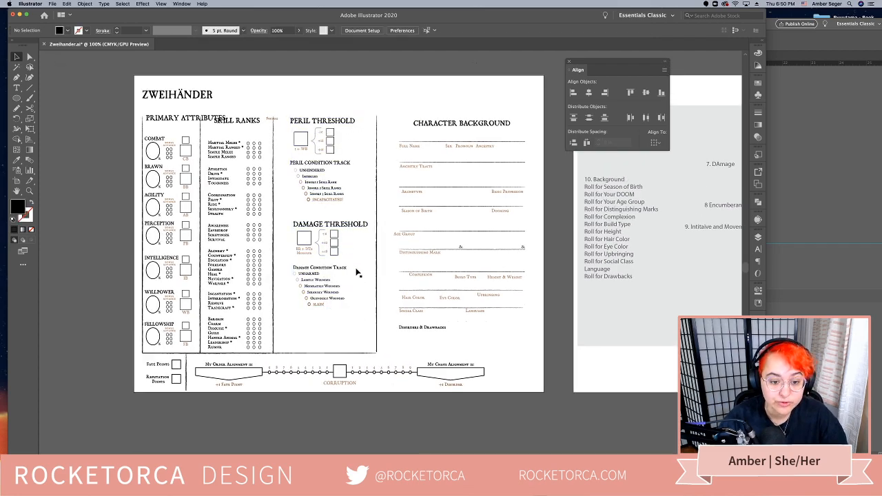
{"action": "left_click", "coordinate": [346, 264]}
{"action": "left_click", "coordinate": [368, 259]}
{"action": "left_click_drag", "start_coordinate": [347, 251], "coordinate": [398, 258]}
{"action": "key", "text": "ctrl+z"}
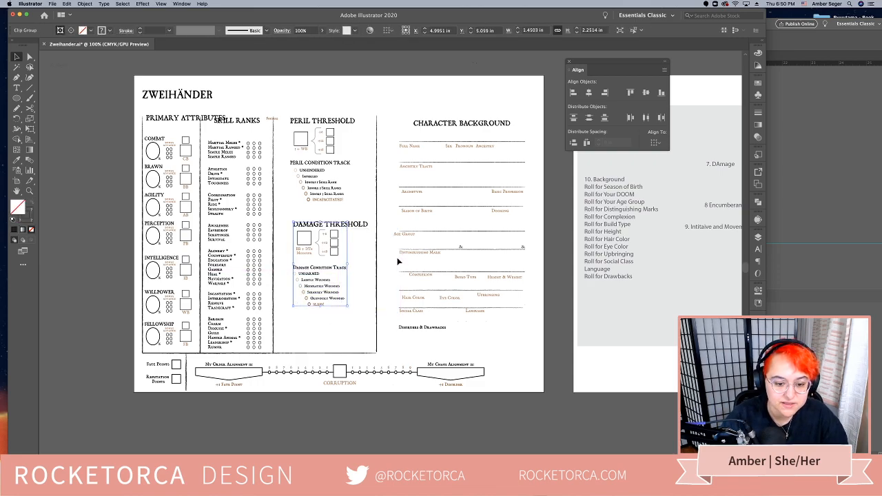
Release the clipping mask around the Damage Threshold block on the first page
{"action": "right_click", "coordinate": [350, 245]}
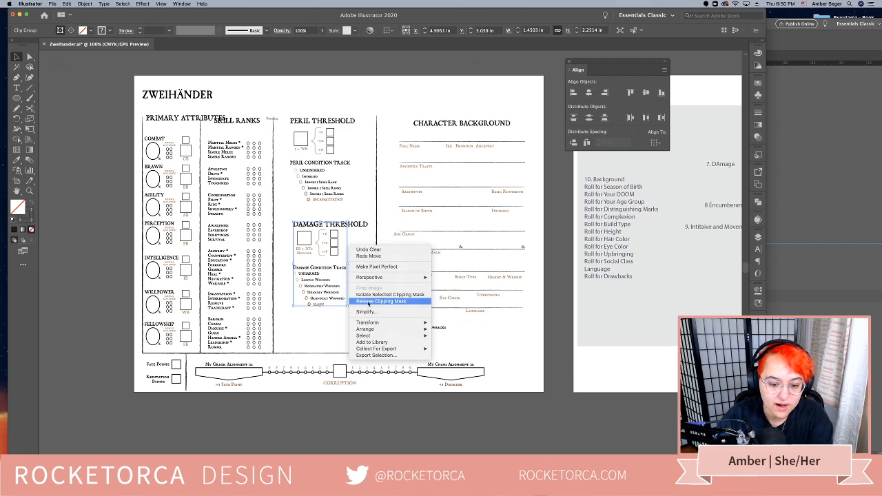
{"action": "left_click", "coordinate": [369, 301]}
{"action": "left_click", "coordinate": [354, 249]}
{"action": "left_click", "coordinate": [346, 238]}
{"action": "right_click", "coordinate": [352, 236]}
{"action": "left_click", "coordinate": [351, 235]}
{"action": "left_click", "coordinate": [351, 234]}
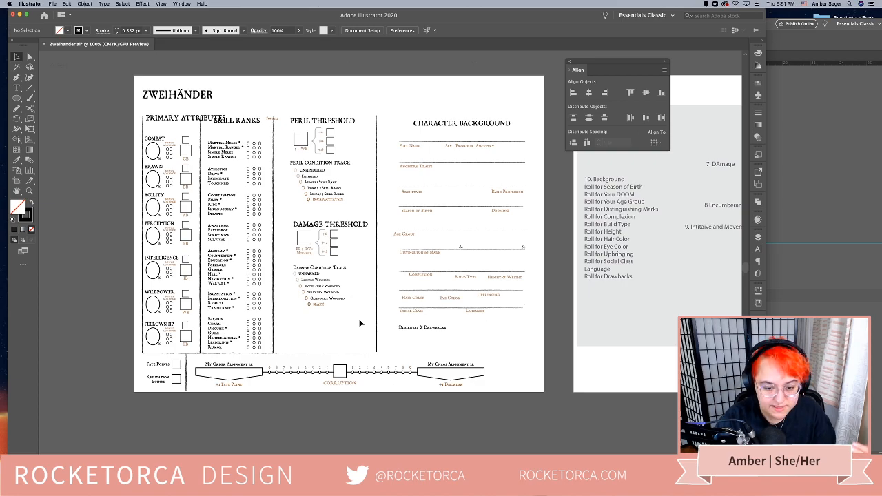
Move the attribute, skill and threshold columns with their divider lines up toward the ZWEIHÄNDER title
{"action": "left_click", "coordinate": [334, 353]}
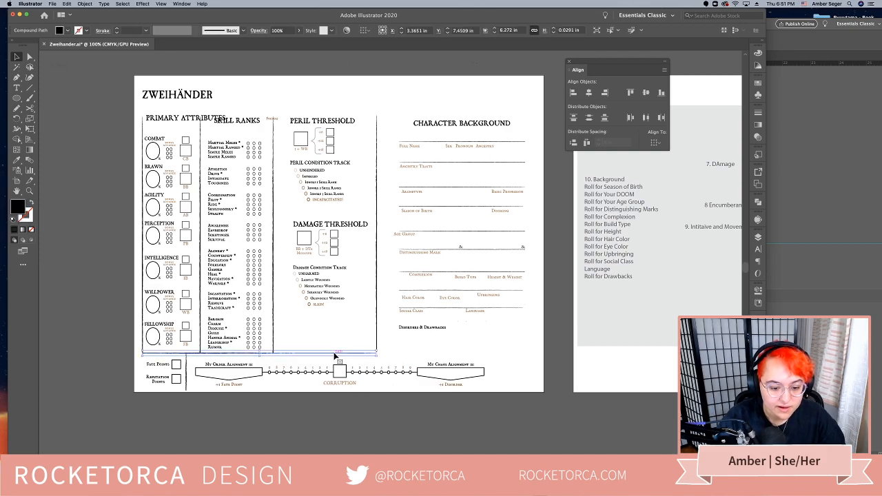
{"action": "scroll", "coordinate": [311, 310], "scroll_direction": "up", "scroll_amount": 3}
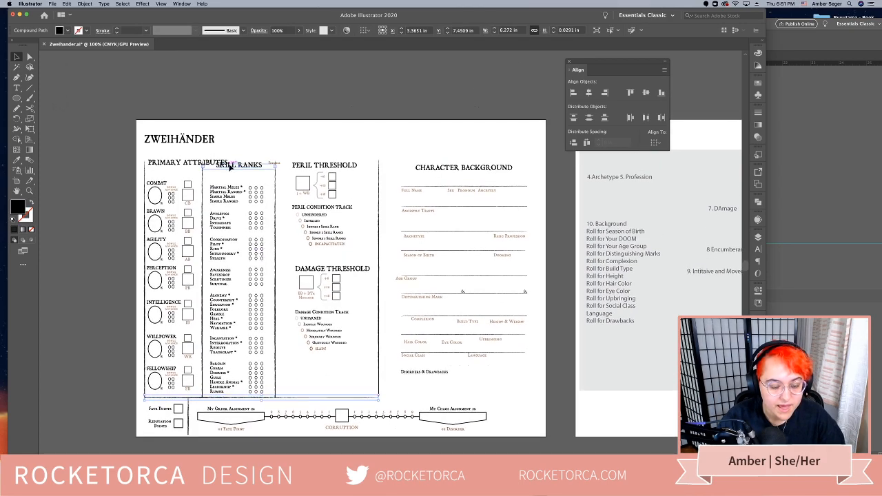
{"action": "left_click_drag", "start_coordinate": [228, 168], "coordinate": [228, 163]}
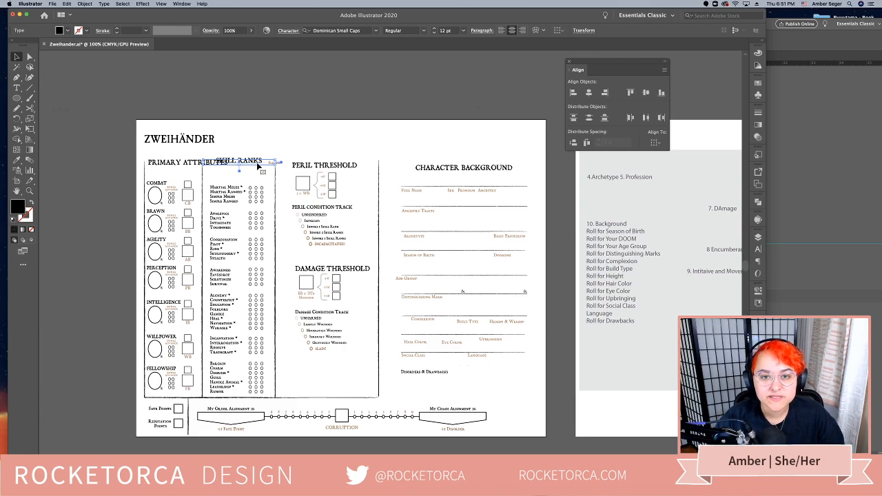
{"action": "left_click_drag", "start_coordinate": [383, 396], "coordinate": [143, 164]}
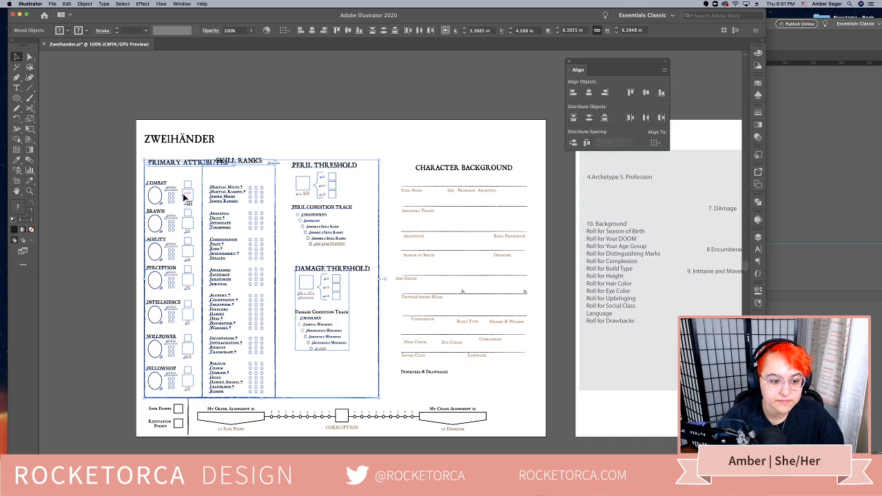
{"action": "left_click_drag", "start_coordinate": [185, 196], "coordinate": [184, 184]}
{"action": "left_click", "coordinate": [269, 140]}
Lower the Skill Ranks heading within its column and move the small brown label beside it up to the page's upper edge
{"action": "left_click_drag", "start_coordinate": [257, 154], "coordinate": [256, 166]}
{"action": "left_click_drag", "start_coordinate": [272, 156], "coordinate": [278, 117]}
Narrow the Primary Attributes heading's text frame so it wraps onto two lines, and centre the text
{"action": "left_click", "coordinate": [226, 158]}
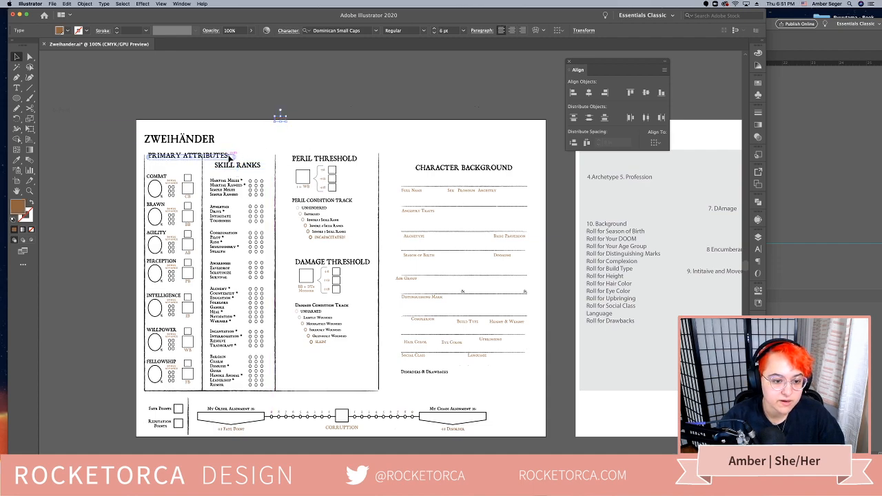
{"action": "left_click_drag", "start_coordinate": [235, 159], "coordinate": [203, 163]}
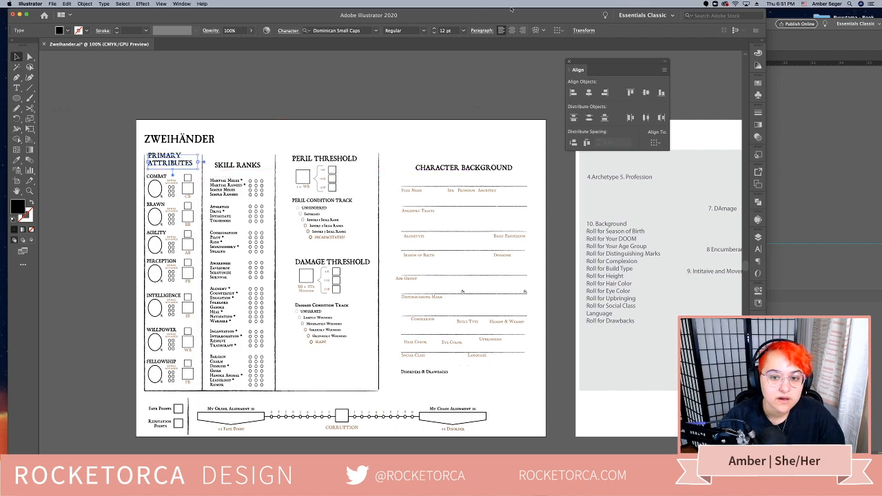
{"action": "left_click", "coordinate": [512, 30]}
{"action": "left_click", "coordinate": [396, 95]}
Move the strip with the Fate Points, Reputation Points and alignment track slightly up toward the columns
{"action": "scroll", "coordinate": [342, 335], "scroll_direction": "down", "scroll_amount": 3}
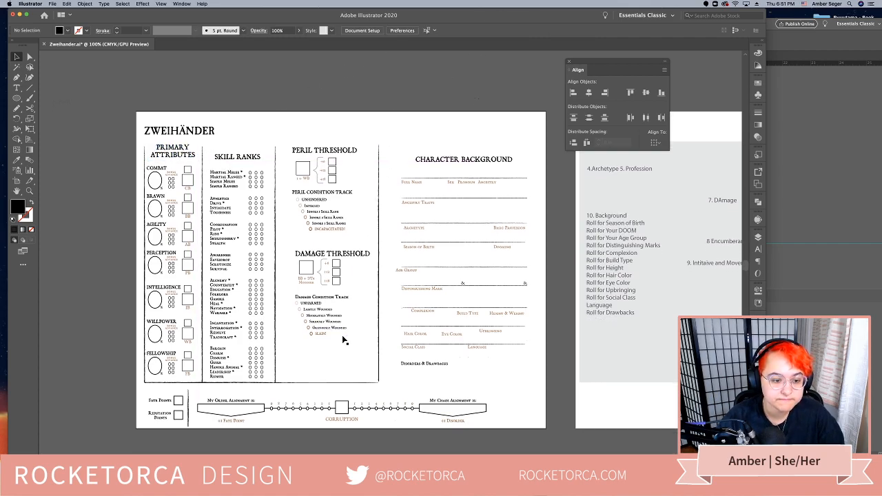
{"action": "left_click_drag", "start_coordinate": [510, 414], "coordinate": [145, 379]}
{"action": "left_click_drag", "start_coordinate": [228, 384], "coordinate": [228, 380]}
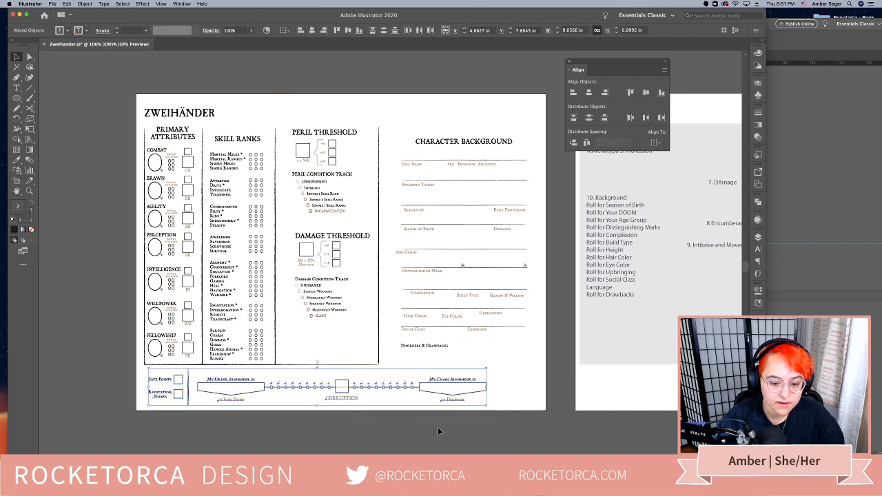
{"action": "left_click", "coordinate": [437, 427]}
Move the Difficulty Rating scale from below the page to beside the ZWEIHÄNDER title, above the Peril Threshold heading
{"action": "left_click_drag", "start_coordinate": [507, 397], "coordinate": [431, 417]}
{"action": "scroll", "coordinate": [431, 417], "scroll_direction": "down", "scroll_amount": 5}
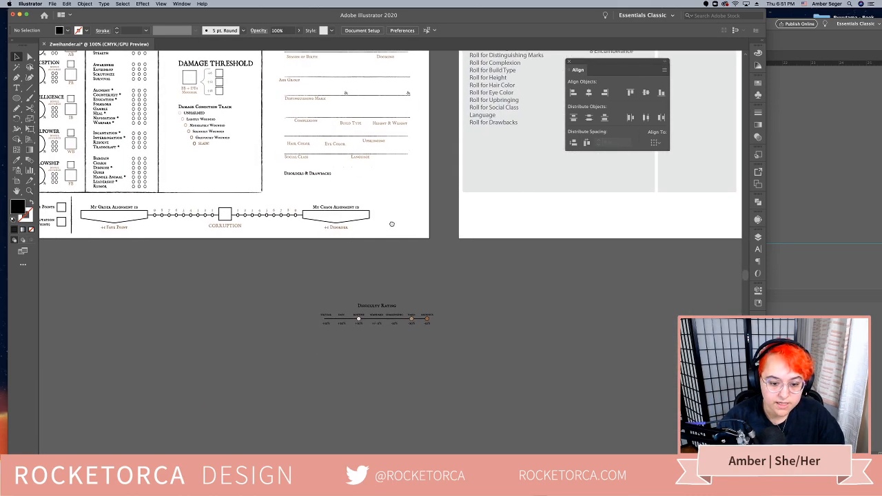
{"action": "left_click_drag", "start_coordinate": [267, 302], "coordinate": [267, 301]}
{"action": "left_click_drag", "start_coordinate": [390, 329], "coordinate": [357, 122]}
{"action": "left_click_drag", "start_coordinate": [396, 156], "coordinate": [401, 180]}
{"action": "scroll", "coordinate": [401, 180], "scroll_direction": "up", "scroll_amount": 3}
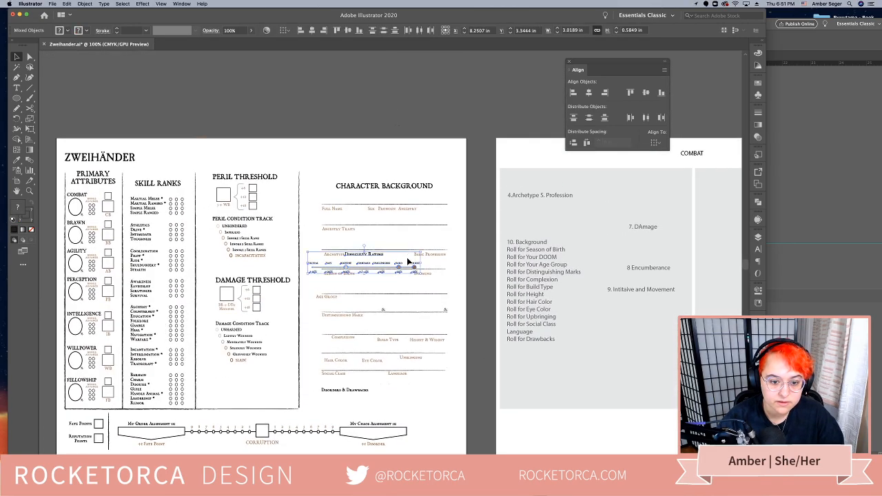
{"action": "left_click_drag", "start_coordinate": [378, 260], "coordinate": [257, 149]}
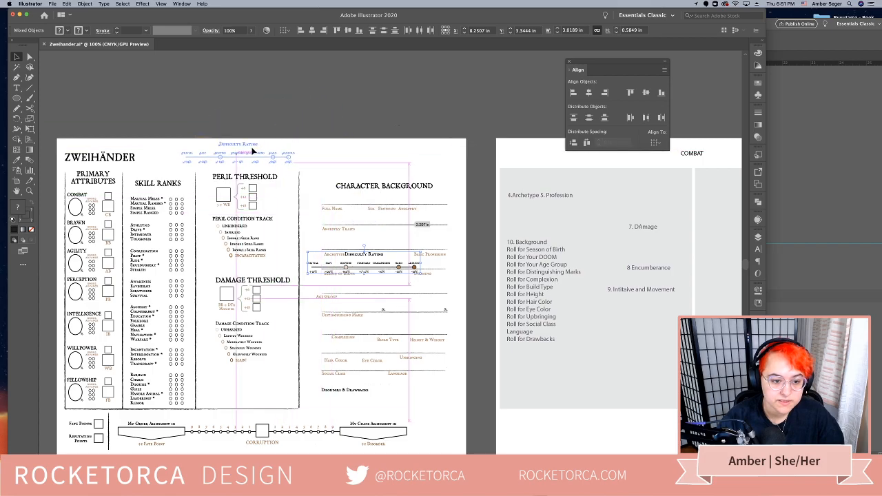
Shift the alignment and Corruption track toward the page's outer margin and scale it up proportionally to fill the strip beside the Fate Points
{"action": "left_click_drag", "start_coordinate": [364, 110], "coordinate": [459, 65]}
{"action": "left_click_drag", "start_coordinate": [535, 422], "coordinate": [228, 377]}
{"action": "left_click_drag", "start_coordinate": [504, 403], "coordinate": [526, 394]}
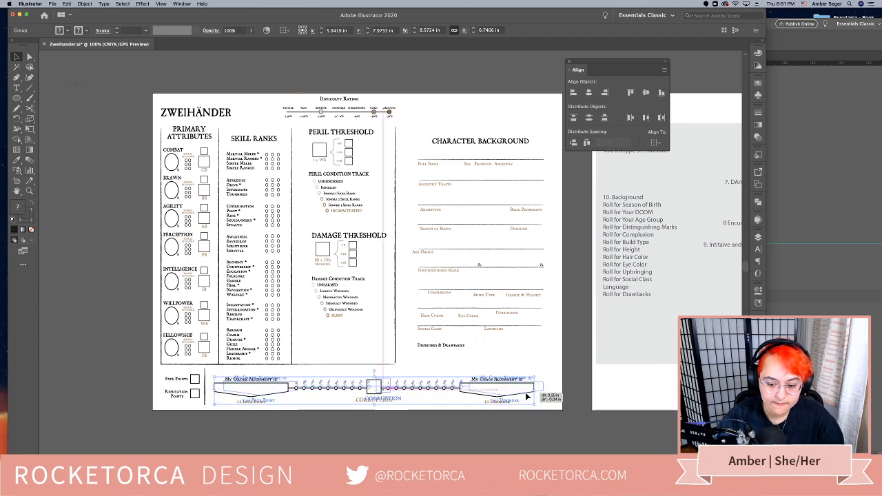
{"action": "left_click", "coordinate": [566, 432]}
{"action": "scroll", "coordinate": [504, 415], "scroll_direction": "up", "scroll_amount": 1}
{"action": "left_click", "coordinate": [233, 380]}
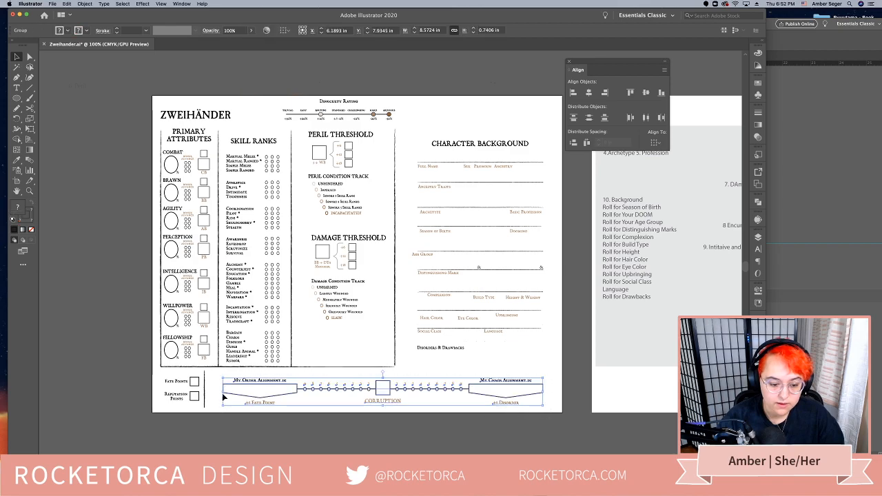
{"action": "left_click_drag", "start_coordinate": [224, 379], "coordinate": [212, 375], "text": "shift"}
{"action": "left_click", "coordinate": [333, 416]}
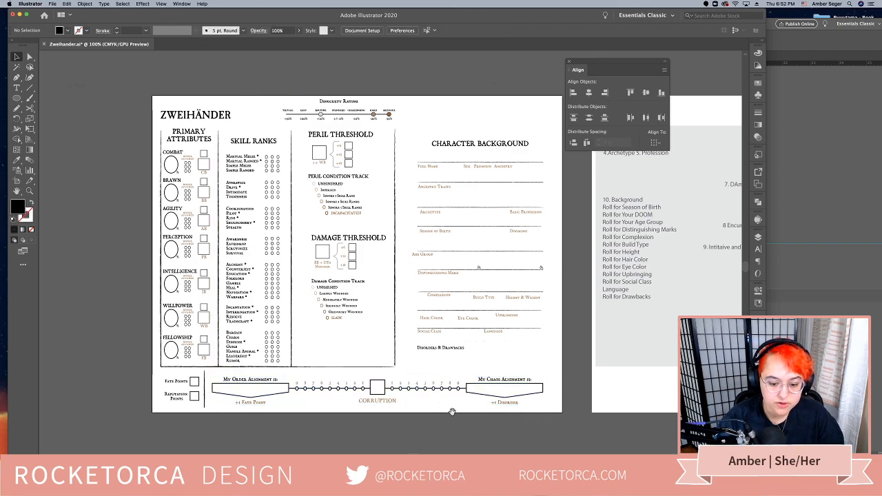
Try to move the stray clipping group beside the Damage Threshold section, and undo the edits
{"action": "left_click_drag", "start_coordinate": [451, 412], "coordinate": [444, 430]}
{"action": "left_click_drag", "start_coordinate": [371, 360], "coordinate": [298, 300]}
{"action": "left_click", "coordinate": [397, 297]}
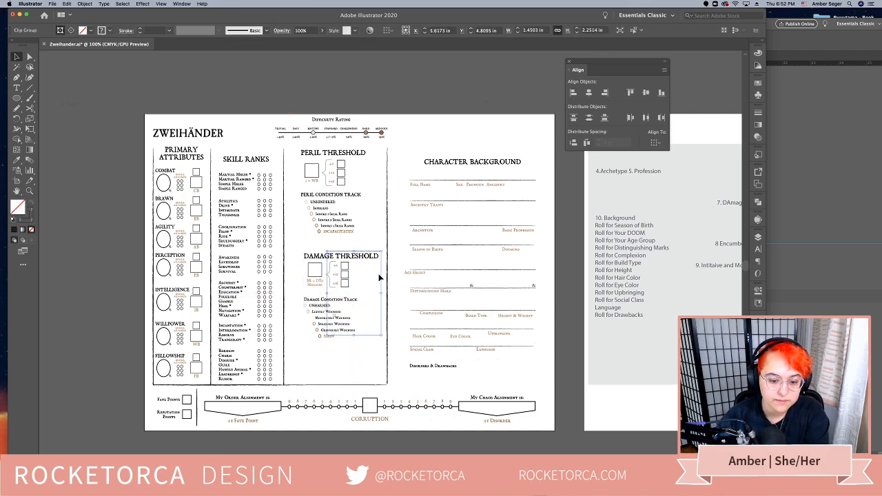
{"action": "left_click", "coordinate": [381, 279]}
{"action": "key", "text": "shift+Right"}
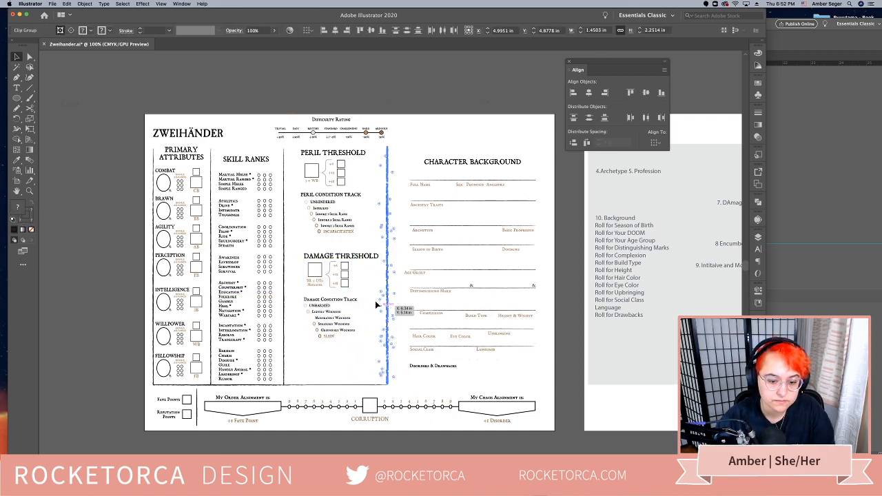
{"action": "left_click", "coordinate": [362, 295]}
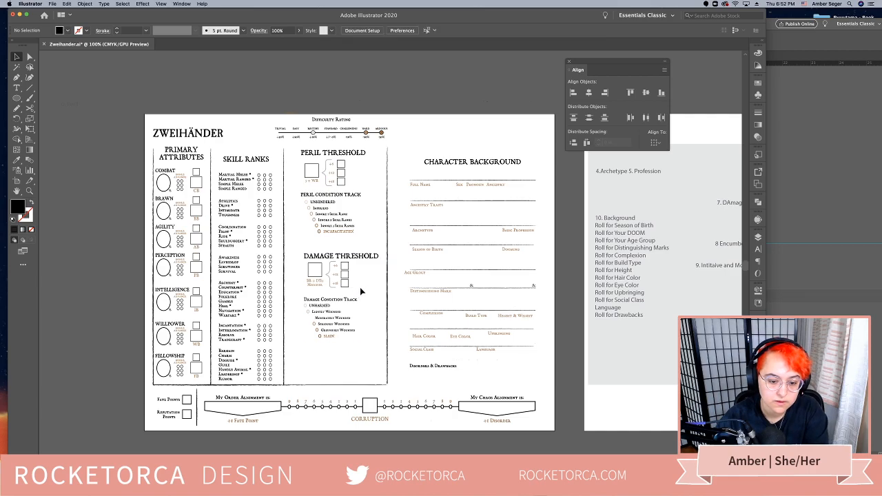
{"action": "left_click", "coordinate": [388, 293]}
{"action": "left_click", "coordinate": [365, 298]}
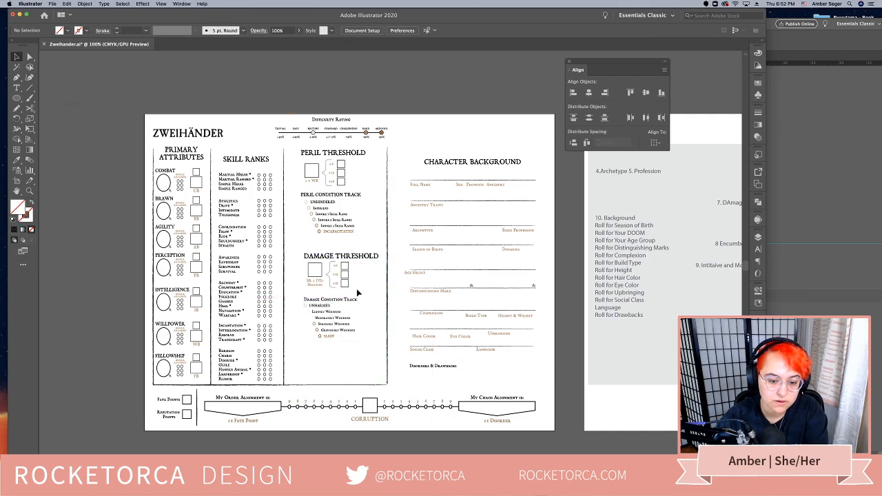
{"action": "left_click", "coordinate": [387, 292]}
{"action": "left_click", "coordinate": [365, 291]}
{"action": "left_click_drag", "start_coordinate": [358, 297], "coordinate": [390, 296]}
{"action": "key", "text": "super+z"}
{"action": "key", "text": "super+z"}
{"action": "key", "text": "super+z"}
{"action": "key", "text": "super+z"}
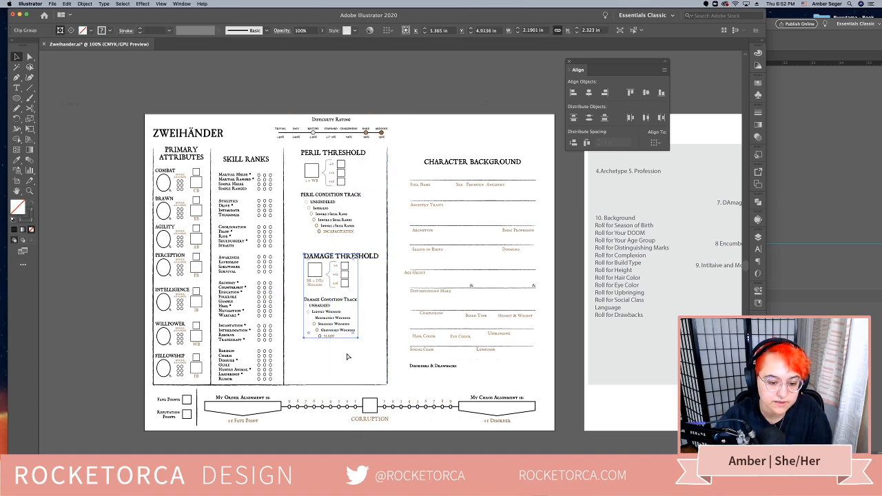
Delete the stray clipping group overlapping the Damage Threshold section
{"action": "left_click", "coordinate": [346, 352]}
{"action": "right_click", "coordinate": [361, 312]}
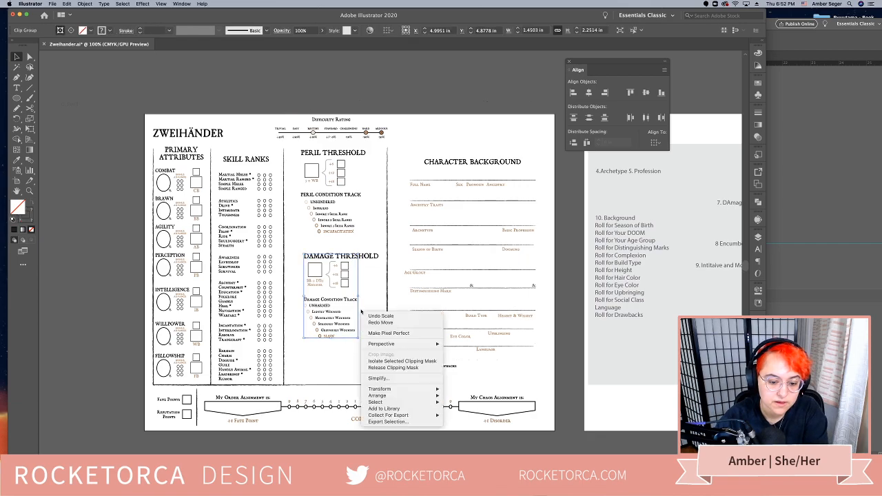
{"action": "left_click", "coordinate": [351, 357]}
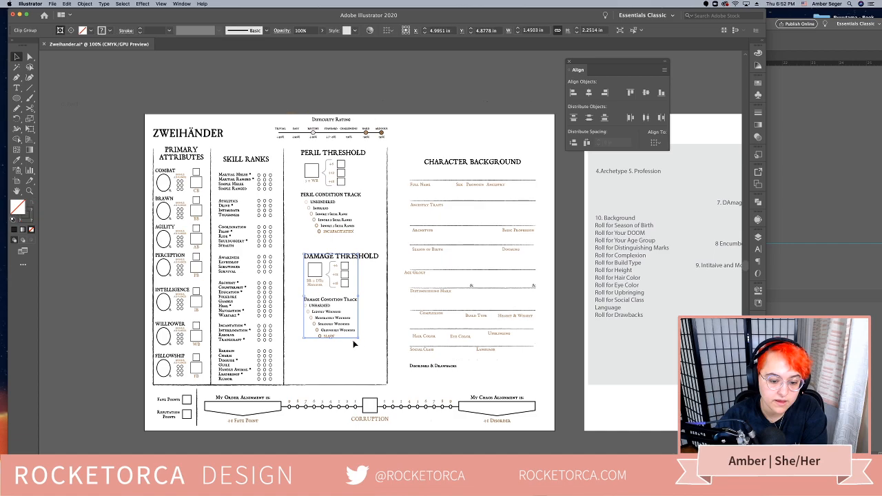
{"action": "right_click", "coordinate": [356, 344]}
{"action": "left_click", "coordinate": [376, 400]}
{"action": "left_click", "coordinate": [344, 371]}
{"action": "left_click", "coordinate": [347, 339]}
{"action": "key", "text": "Delete"}
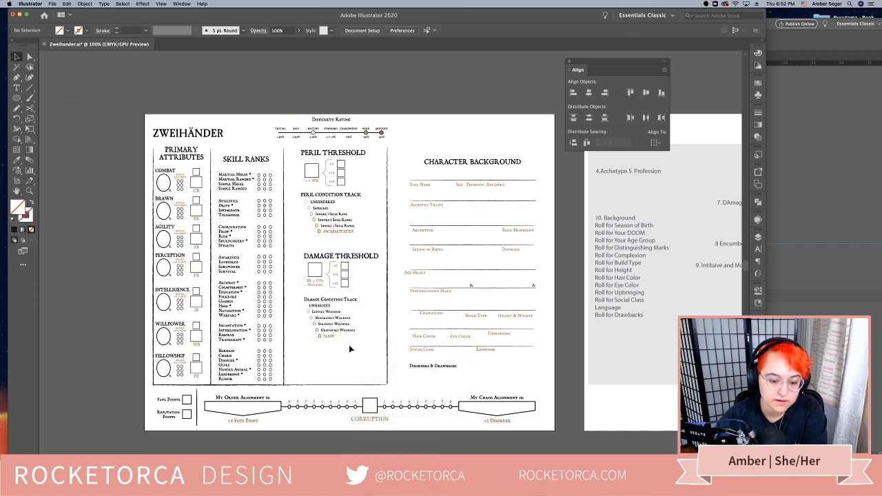
{"action": "right_click", "coordinate": [350, 343]}
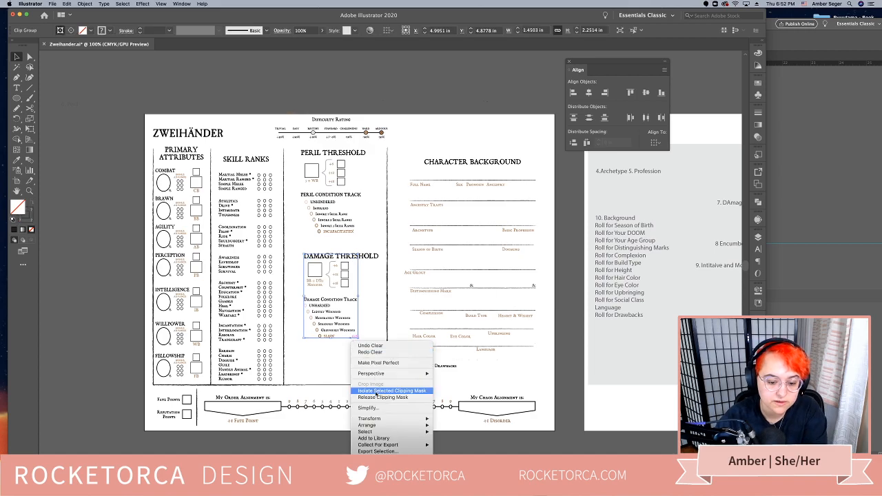
{"action": "left_click", "coordinate": [351, 380]}
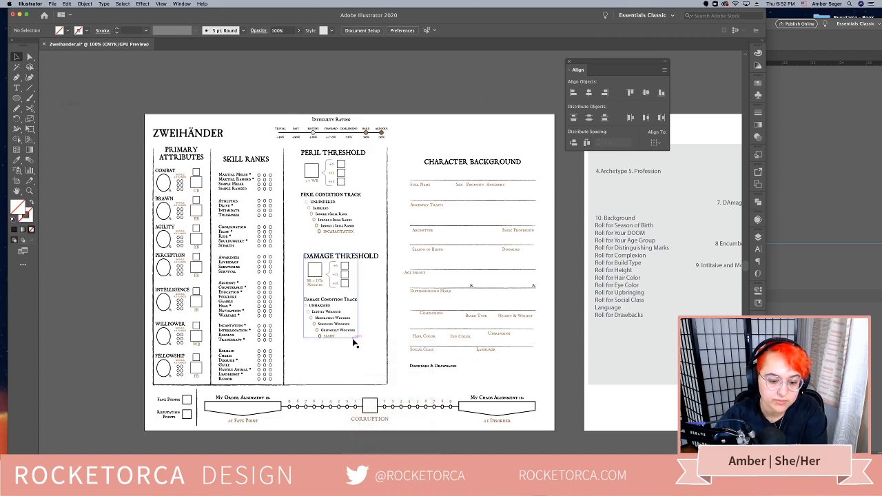
Undo the trial move of the Damage Threshold artwork and release the remaining clipping mask around it
{"action": "left_click_drag", "start_coordinate": [346, 336], "coordinate": [389, 360]}
{"action": "key", "text": "super+z"}
{"action": "right_click", "coordinate": [350, 346]}
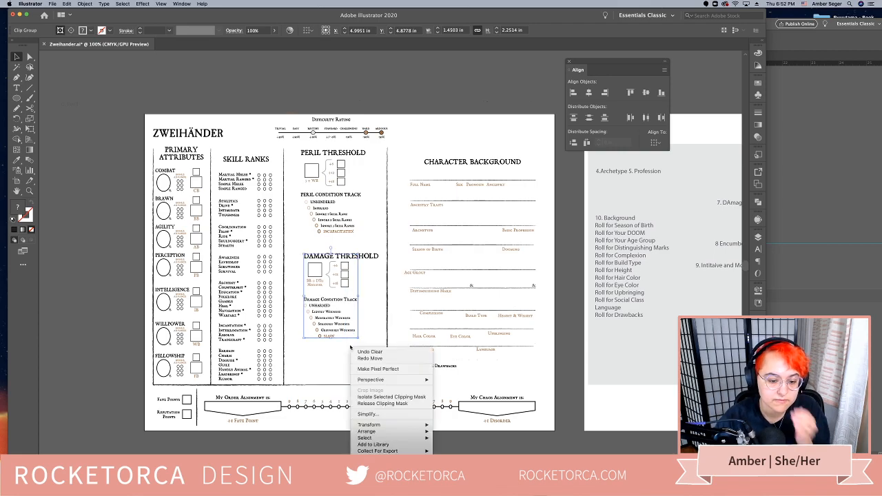
{"action": "left_click", "coordinate": [358, 404]}
{"action": "left_click", "coordinate": [337, 358]}
{"action": "double_click", "coordinate": [346, 339]}
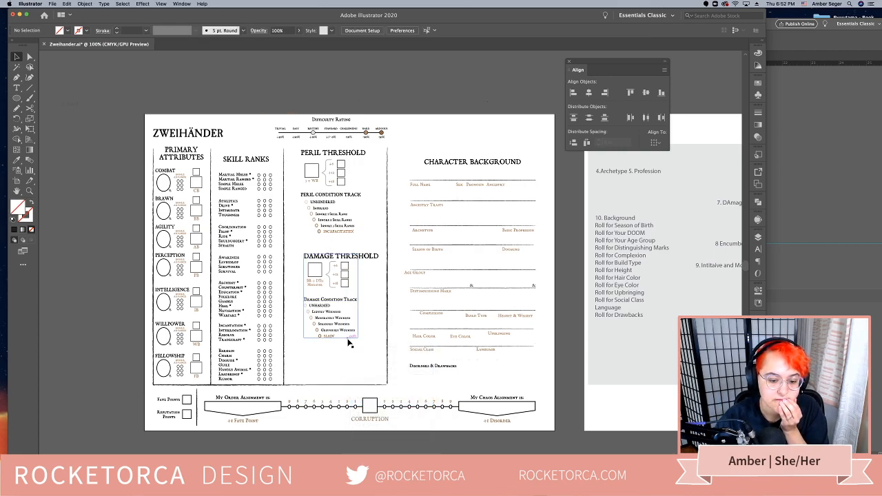
{"action": "key", "text": "Escape"}
{"action": "left_click_drag", "start_coordinate": [352, 345], "coordinate": [353, 363]}
{"action": "left_click", "coordinate": [353, 363]}
Review the spacing and layout of the first page's columns and bottom strip up close and as a whole
{"action": "key", "text": "super+minus"}
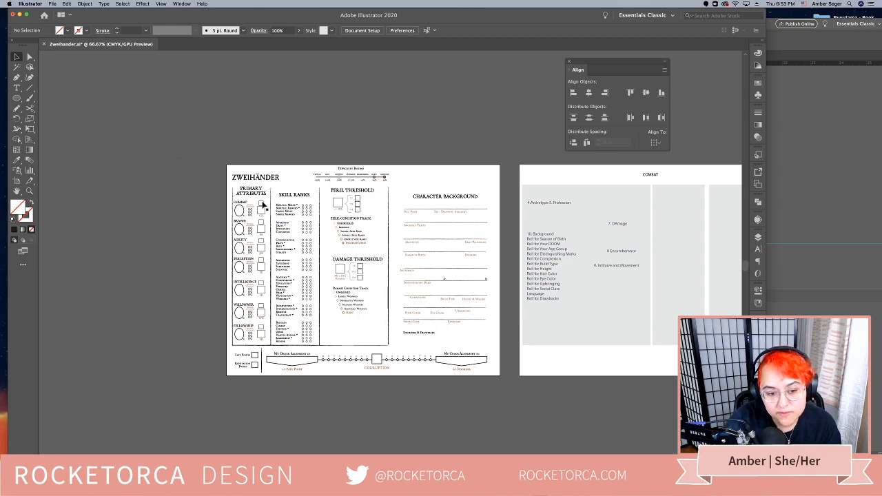
{"action": "key", "text": "super+equal"}
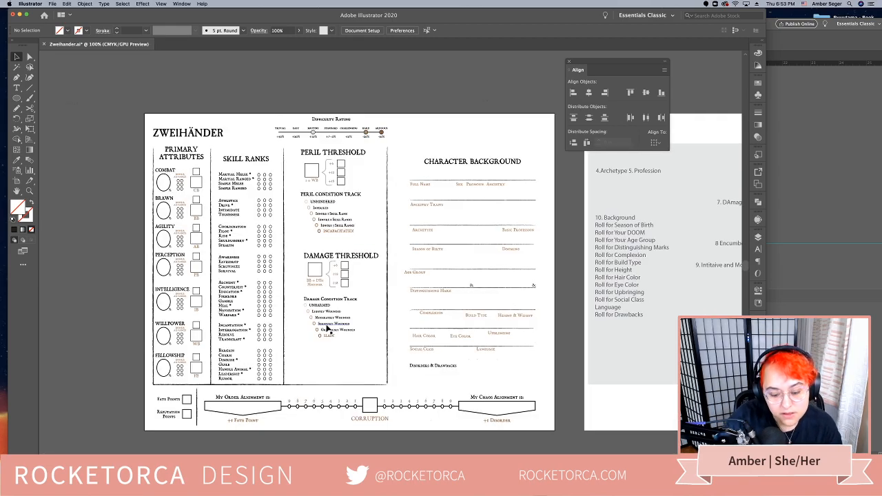
{"action": "key", "text": "super+equal"}
{"action": "left_click_drag", "start_coordinate": [327, 327], "coordinate": [470, 328]}
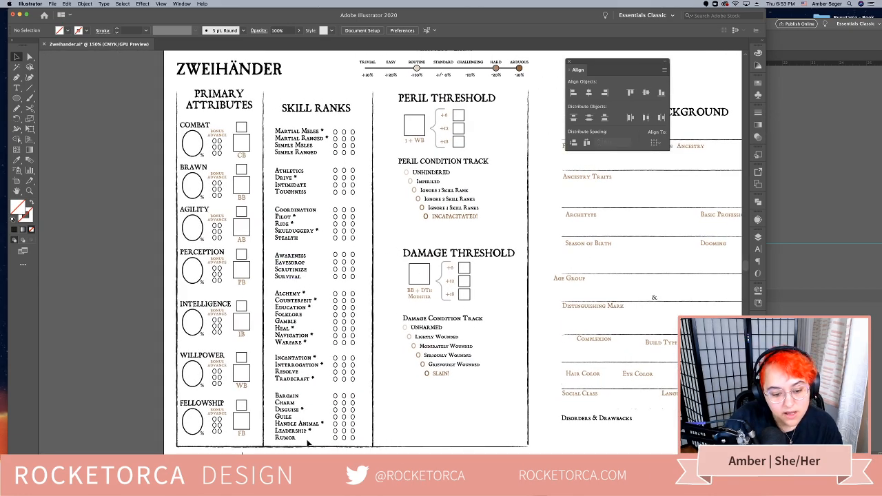
{"action": "scroll", "coordinate": [308, 444], "scroll_direction": "down", "scroll_amount": 5}
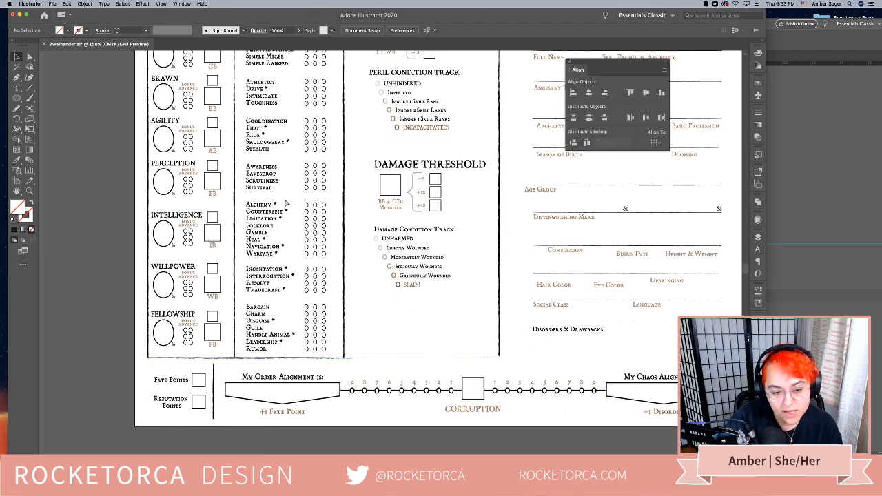
{"action": "key", "text": "super+minus"}
{"action": "key", "text": "super+minus"}
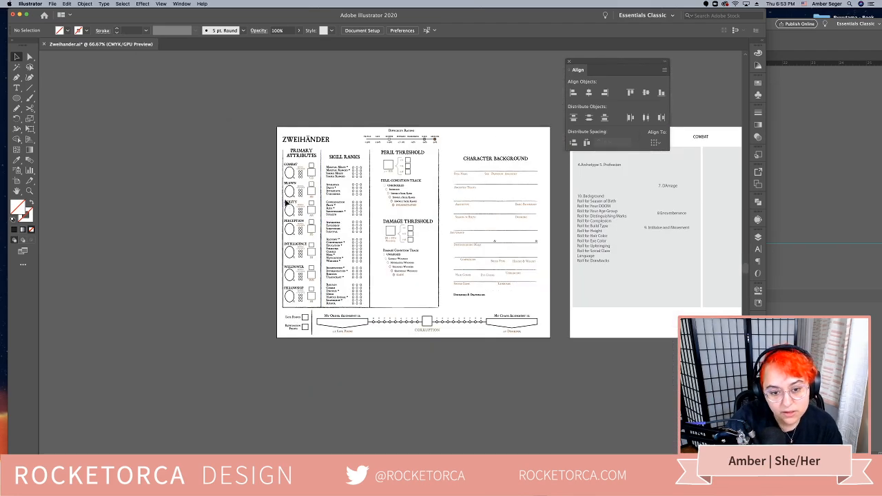
{"action": "left_click_drag", "start_coordinate": [449, 315], "coordinate": [435, 318]}
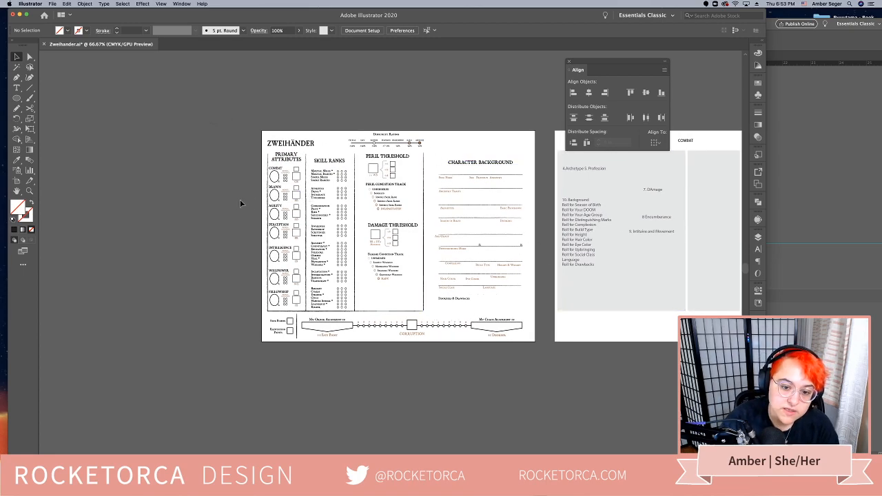
Ungroup the Peril Threshold section so its heading is separate from the boxes and condition track
{"action": "left_click", "coordinate": [312, 164]}
{"action": "left_click", "coordinate": [283, 155], "text": "shift"}
{"action": "left_click", "coordinate": [378, 191], "text": "shift"}
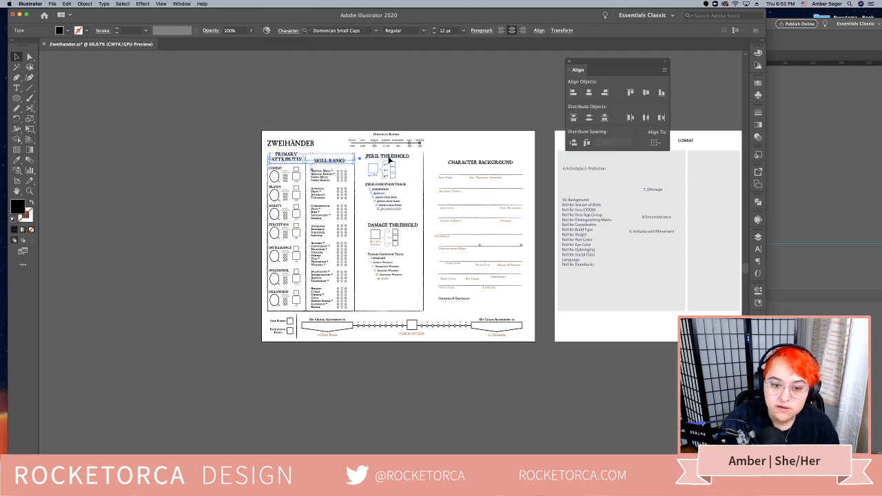
{"action": "left_click", "coordinate": [400, 160], "text": "shift"}
{"action": "left_click", "coordinate": [385, 185]}
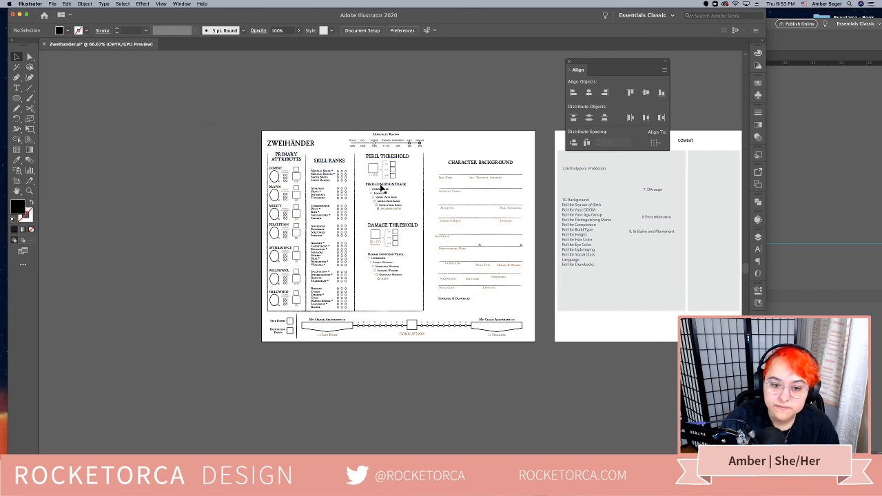
{"action": "right_click", "coordinate": [383, 183]}
{"action": "left_click", "coordinate": [415, 238]}
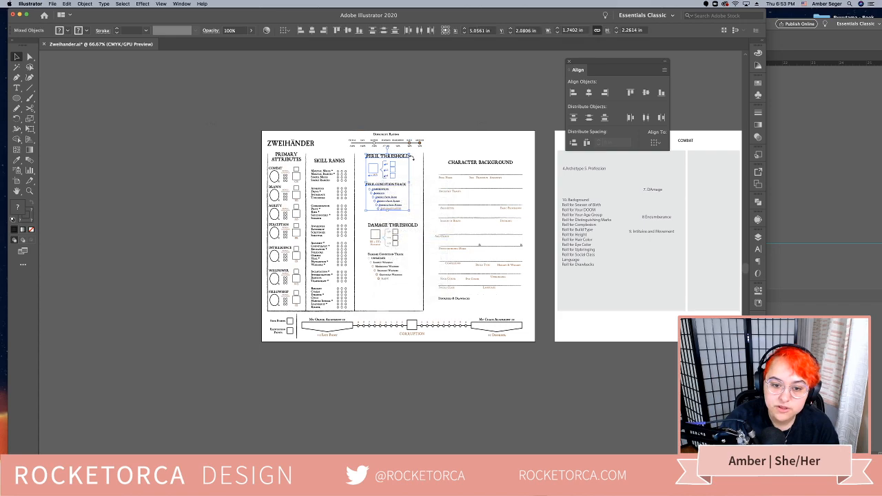
Align the tops of the Skill Ranks and Peril Threshold headings with the Primary Attributes heading as the key object
{"action": "left_click", "coordinate": [413, 160]}
{"action": "left_click", "coordinate": [337, 162], "text": "shift"}
{"action": "left_click", "coordinate": [284, 158], "text": "shift"}
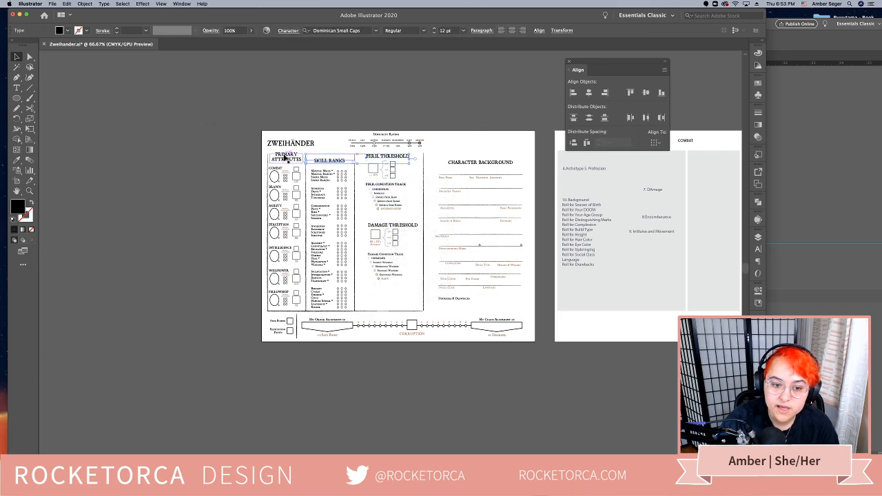
{"action": "left_click", "coordinate": [285, 158]}
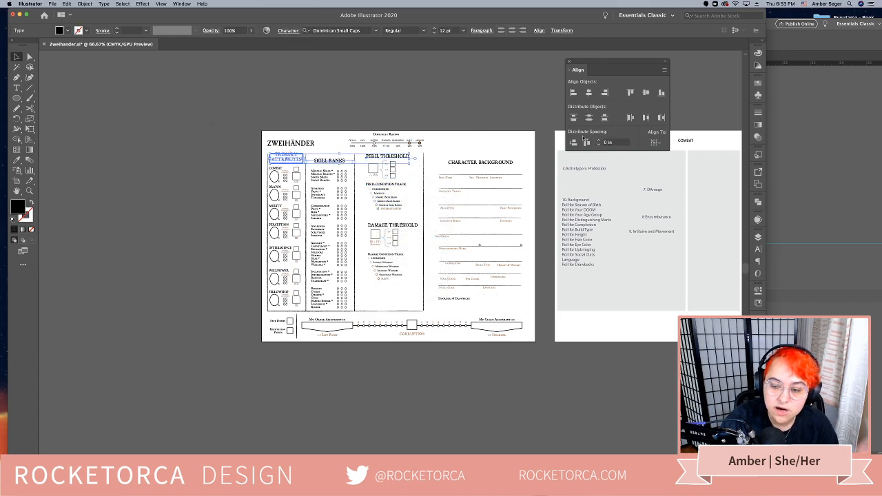
{"action": "left_click", "coordinate": [630, 92]}
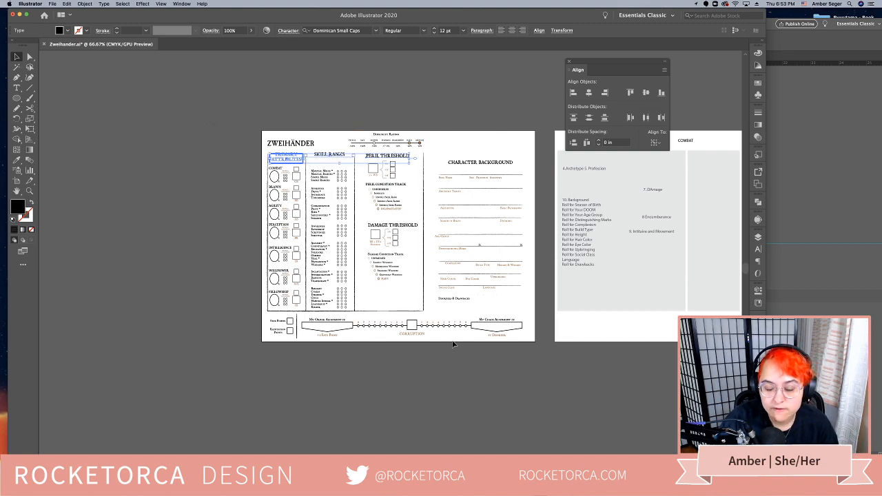
{"action": "left_click", "coordinate": [453, 372]}
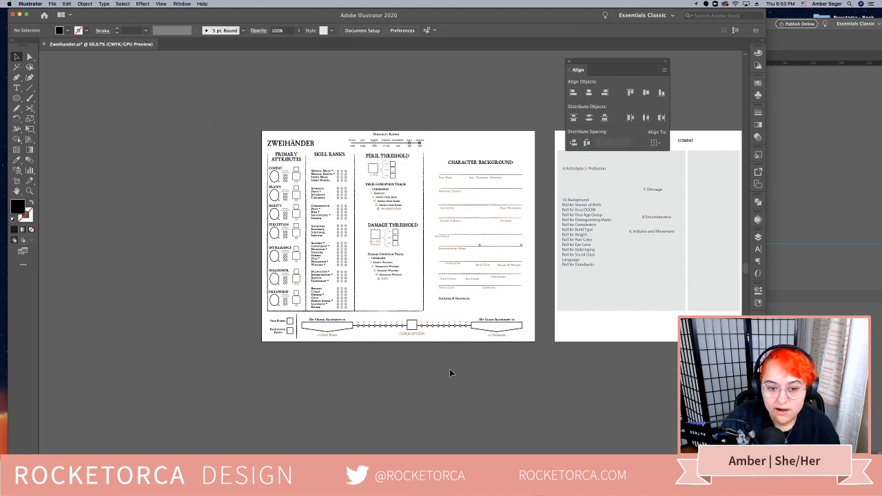
Switch to the old sheet in InDesign and examine the Combat Profile, Advances and Magick Profile pages for the second page's content
{"action": "left_click_drag", "start_coordinate": [558, 374], "coordinate": [289, 376]}
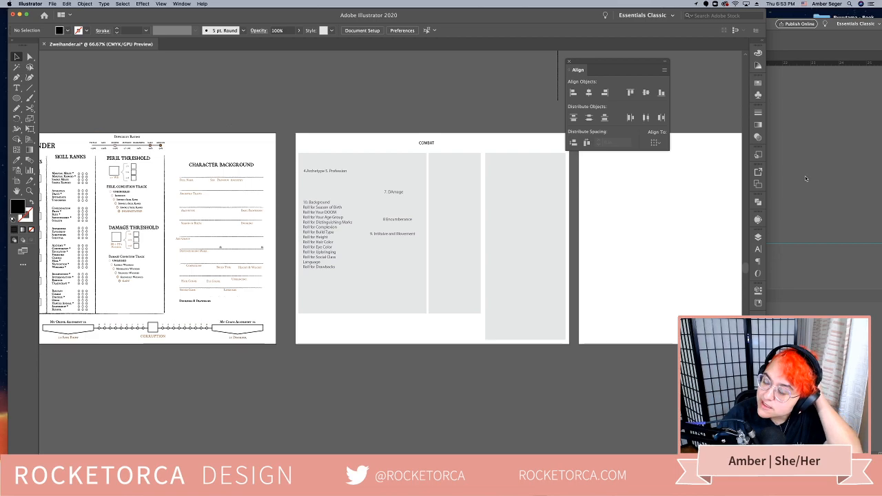
{"action": "left_click", "coordinate": [807, 180]}
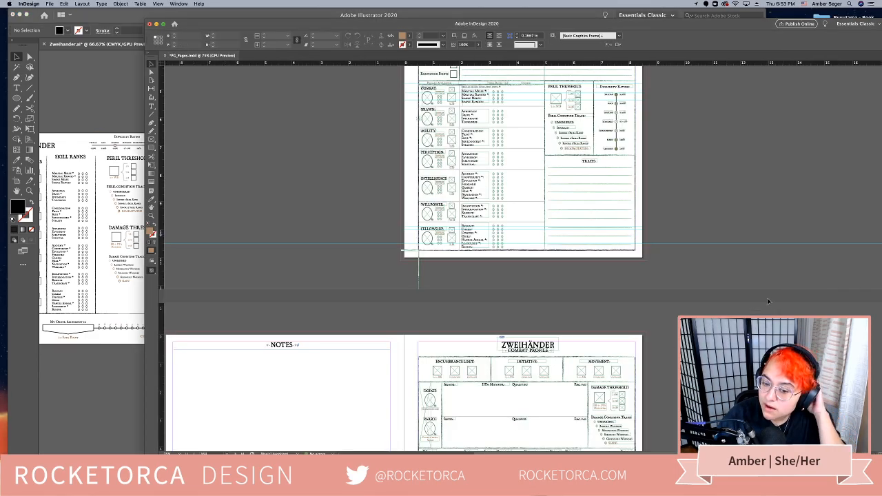
{"action": "scroll", "coordinate": [418, 251], "scroll_direction": "down", "scroll_amount": 10}
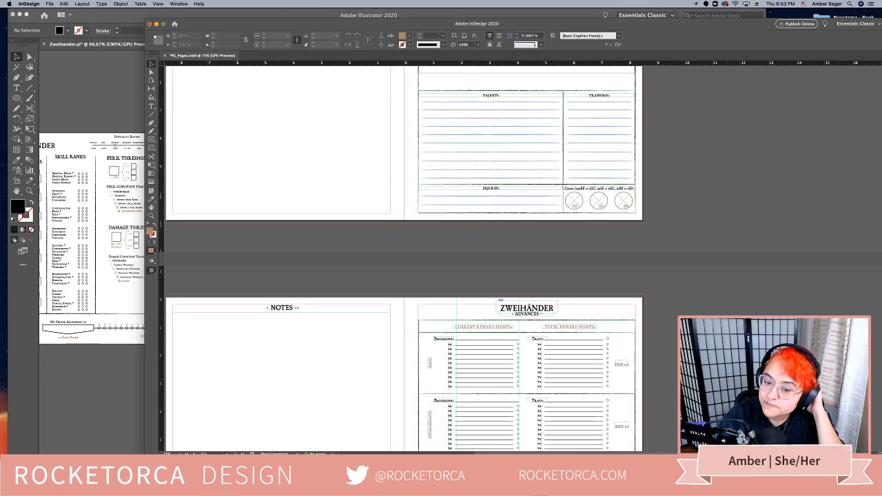
{"action": "scroll", "coordinate": [403, 258], "scroll_direction": "down", "scroll_amount": 10}
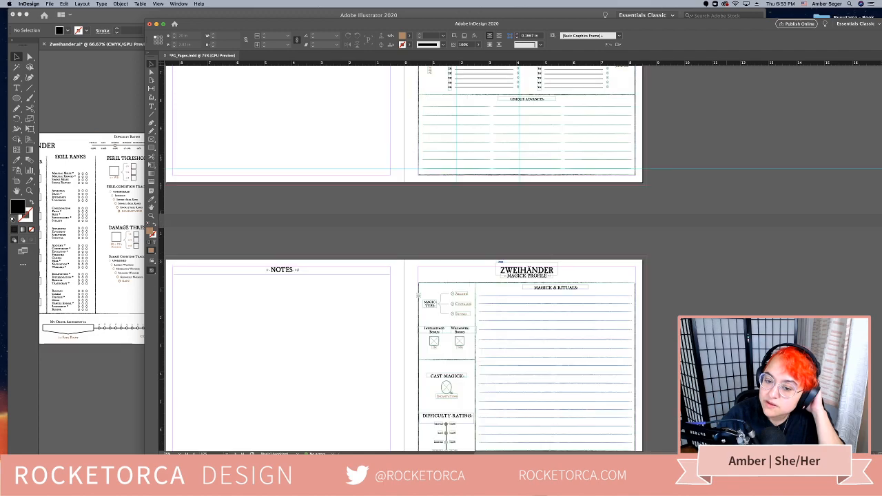
{"action": "scroll", "coordinate": [403, 258], "scroll_direction": "down", "scroll_amount": 10}
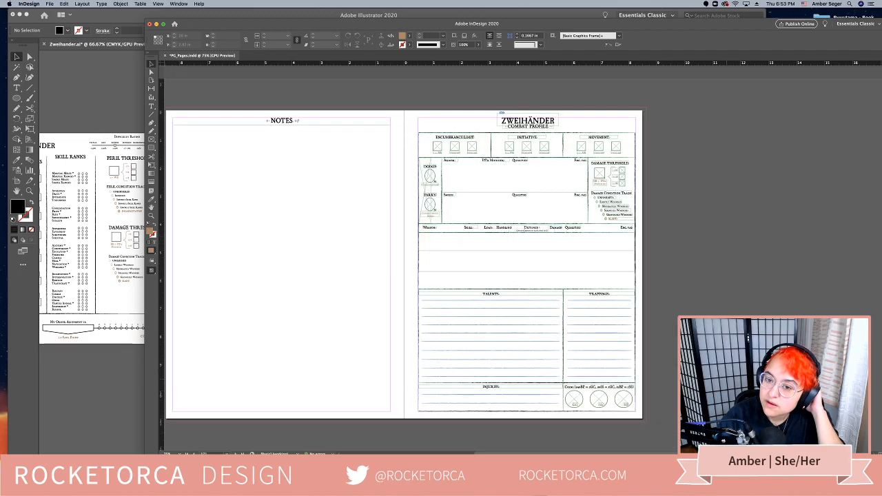
{"action": "scroll", "coordinate": [418, 262], "scroll_direction": "up", "scroll_amount": 1}
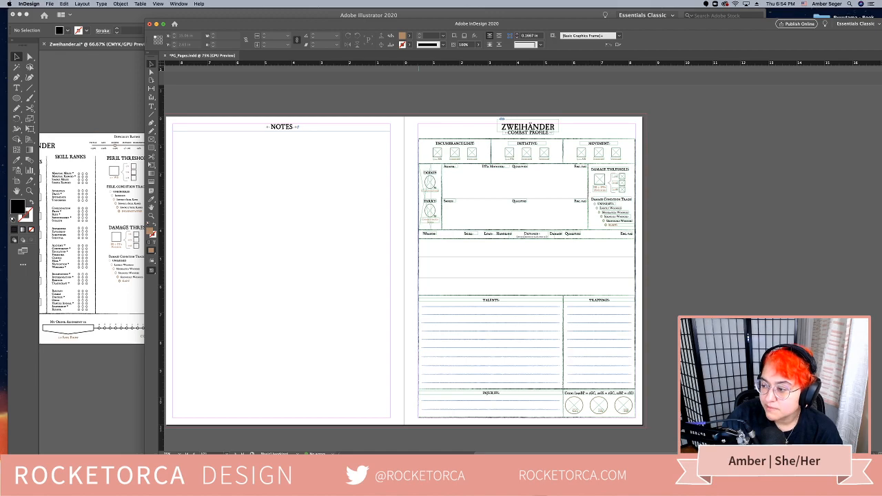
Return to Illustrator and delete the Background list and the Archetype and Profession note from the Combat page
{"action": "left_click", "coordinate": [68, 92]}
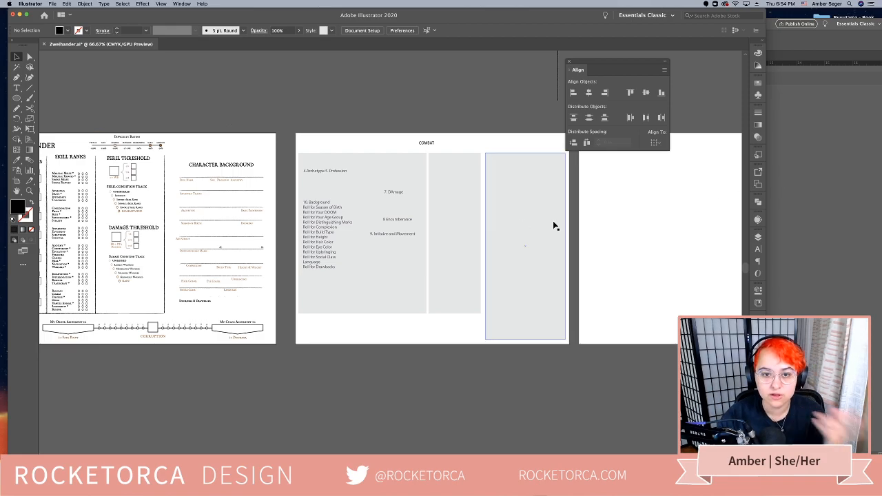
{"action": "left_click_drag", "start_coordinate": [360, 357], "coordinate": [536, 371]}
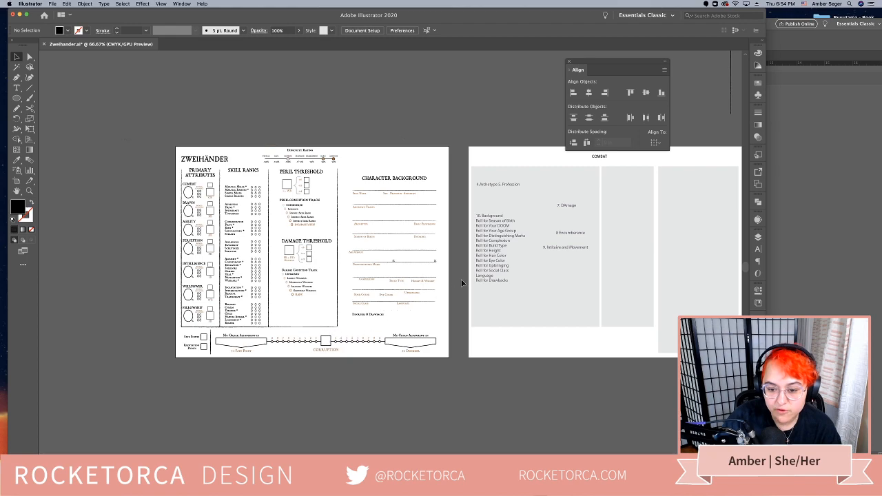
{"action": "left_click", "coordinate": [491, 252]}
{"action": "key", "text": "Delete"}
{"action": "left_click", "coordinate": [496, 184]}
{"action": "key", "text": "Delete"}
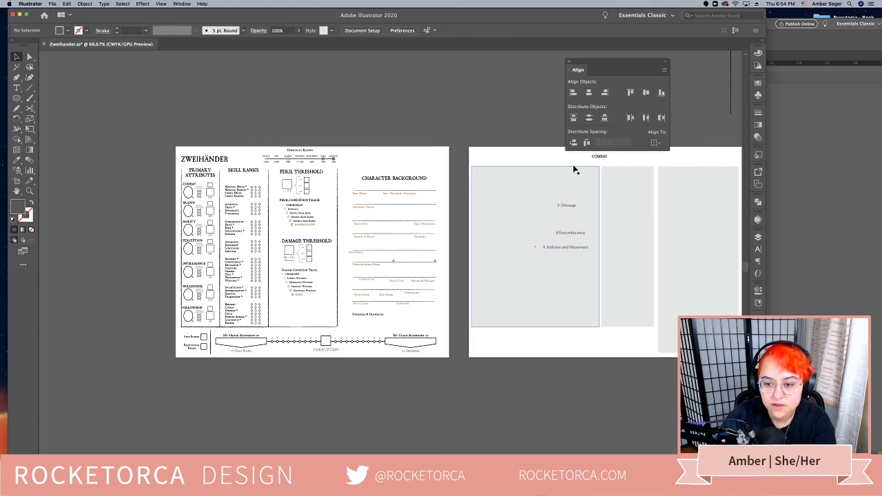
{"action": "left_click", "coordinate": [597, 158]}
{"action": "left_click", "coordinate": [564, 375]}
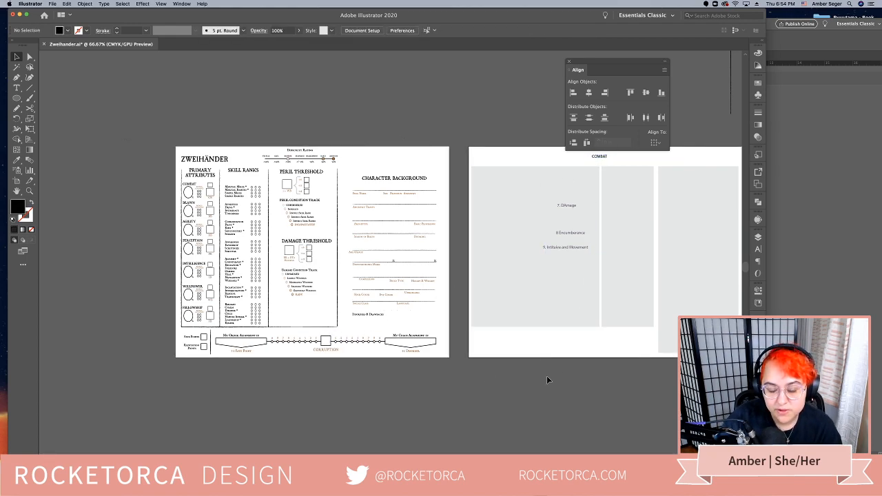
Align the left edges of the field labels and lines under the Character Background heading on the first page
{"action": "key", "text": "super+1"}
{"action": "scroll", "coordinate": [511, 393], "scroll_direction": "right", "scroll_amount": 5}
{"action": "scroll", "coordinate": [511, 393], "scroll_direction": "up", "scroll_amount": 2}
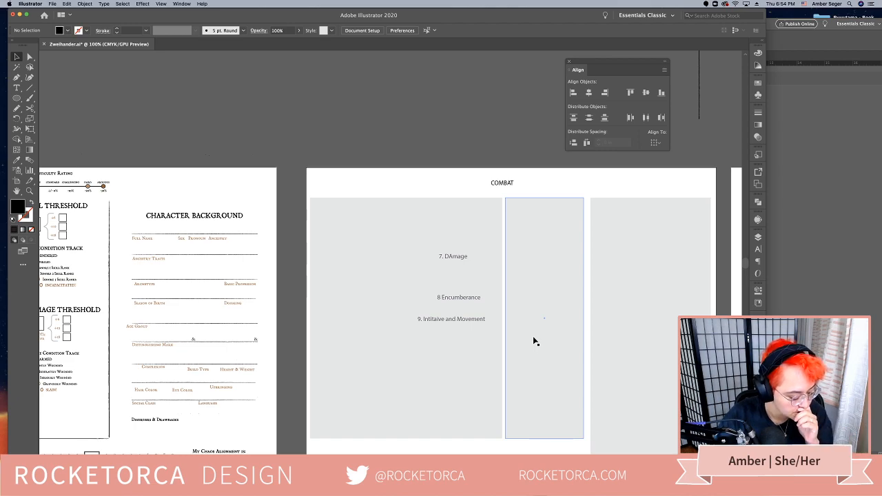
{"action": "left_click_drag", "start_coordinate": [349, 361], "coordinate": [670, 322]}
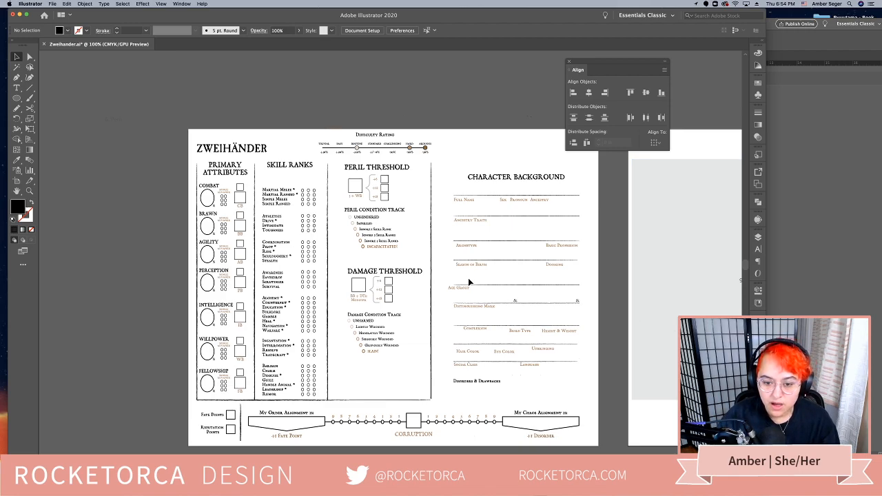
{"action": "left_click_drag", "start_coordinate": [449, 198], "coordinate": [459, 384]}
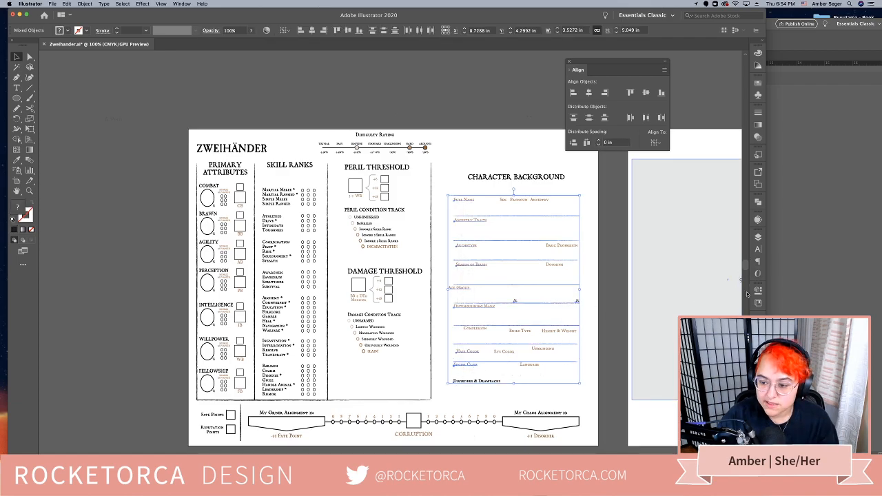
{"action": "left_click", "coordinate": [573, 92]}
{"action": "left_click", "coordinate": [449, 135]}
Examine the Combat page's placeholder blocks and its damage, encumbrance, initiative and movement notes alongside the first page
{"action": "left_click_drag", "start_coordinate": [639, 290], "coordinate": [291, 269]}
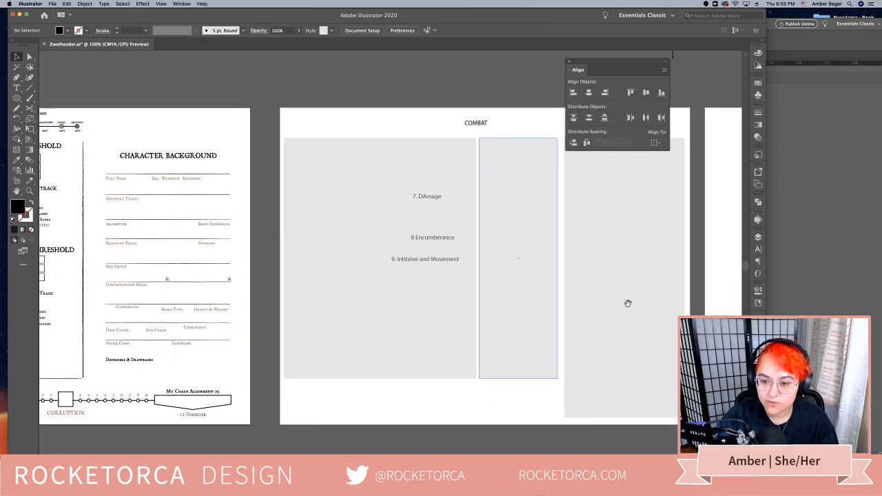
{"action": "left_click_drag", "start_coordinate": [630, 303], "coordinate": [430, 303]}
{"action": "left_click_drag", "start_coordinate": [434, 258], "coordinate": [562, 261]}
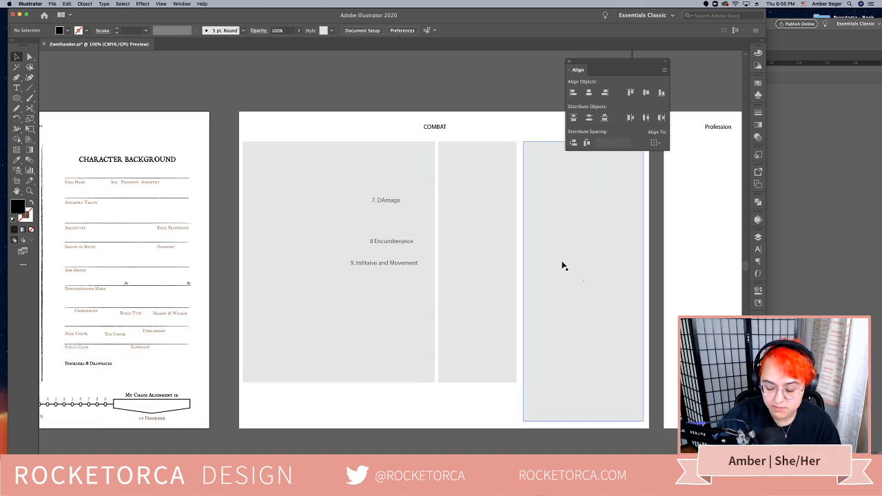
{"action": "key", "text": "super+minus"}
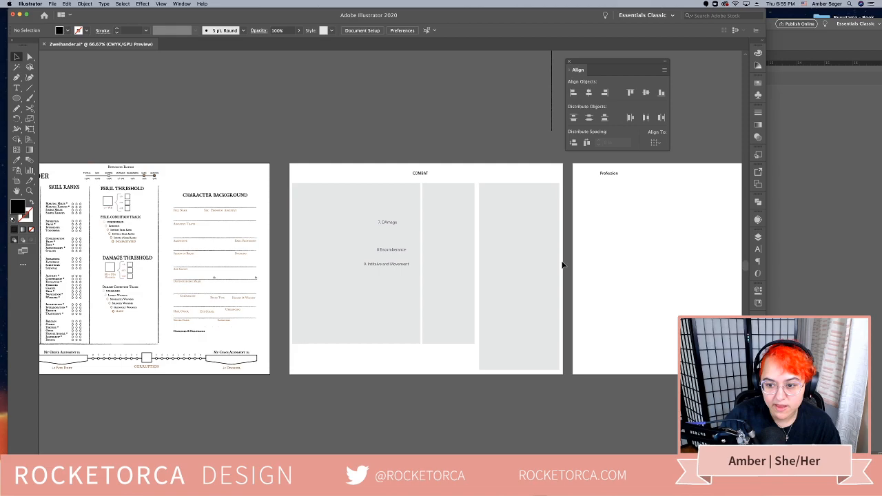
{"action": "left_click_drag", "start_coordinate": [528, 272], "coordinate": [546, 390]}
{"action": "left_click_drag", "start_coordinate": [626, 212], "coordinate": [501, 262]}
{"action": "key", "text": "Delete"}
{"action": "left_click_drag", "start_coordinate": [312, 322], "coordinate": [459, 211]}
{"action": "left_click_drag", "start_coordinate": [468, 361], "coordinate": [553, 317]}
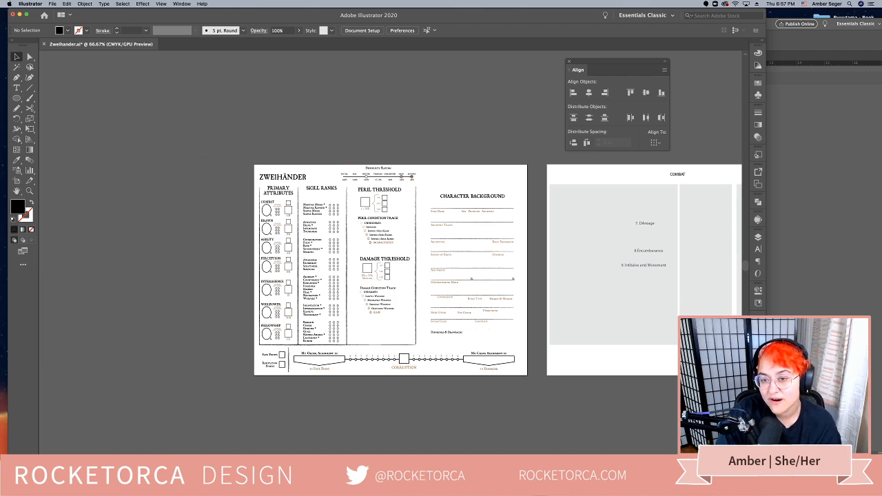
{"action": "key", "text": "super+Tab"}
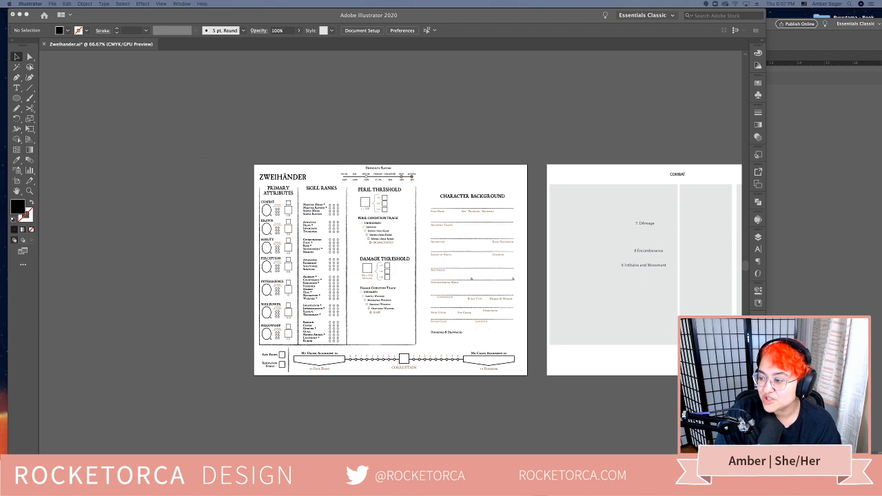